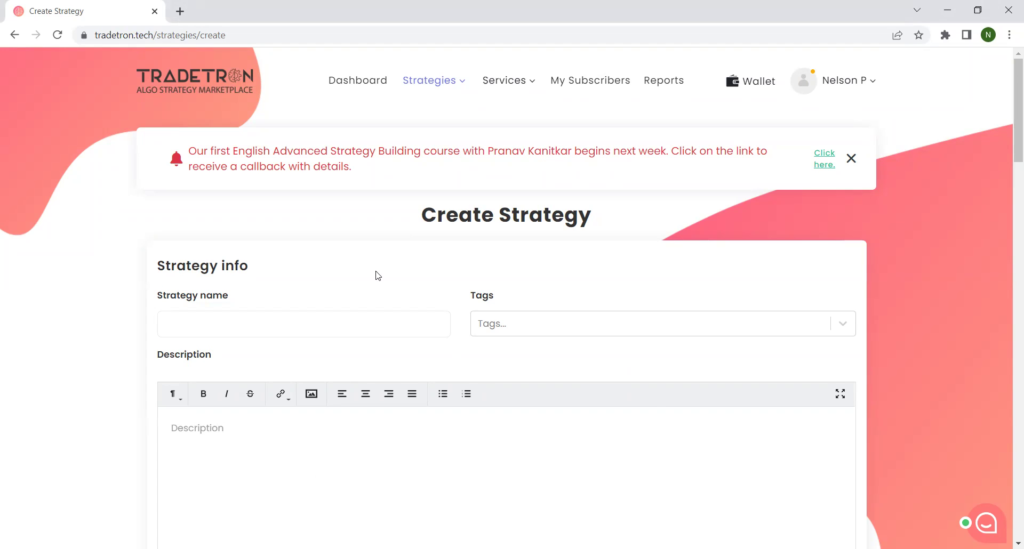
Step: Name the new strategy "Open = High, Open = Low Strategy on Equities"
{"action": "scroll", "coordinate": [378, 275], "scroll_direction": "down", "scroll_amount": 1}
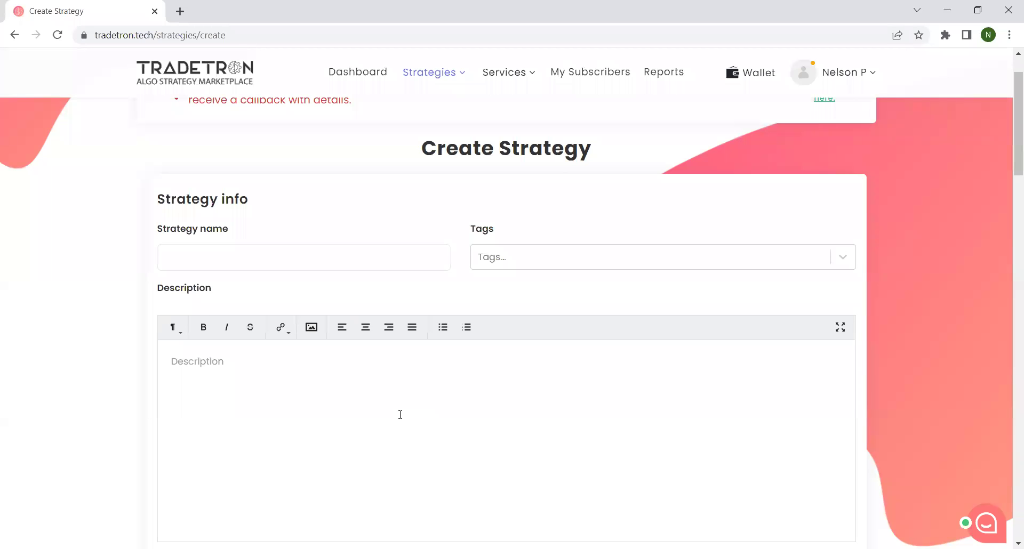
{"action": "left_click", "coordinate": [324, 268]}
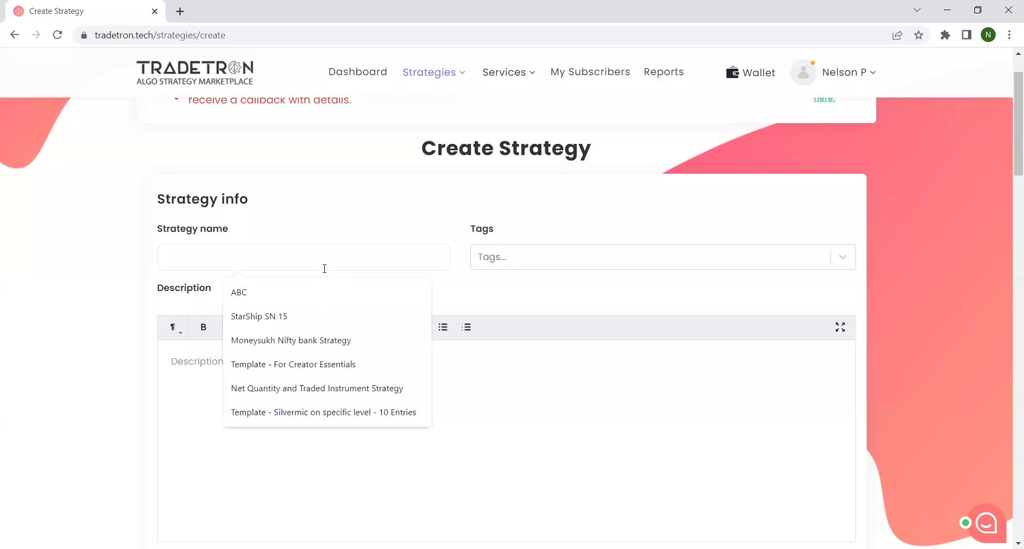
{"action": "type", "text": "Open"}
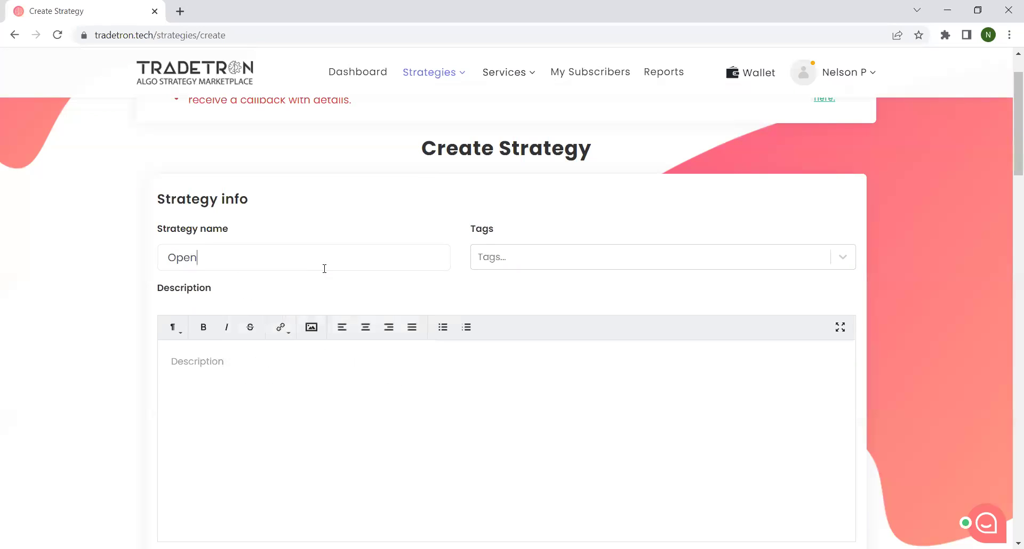
{"action": "type", "text": " = High, Open = Low Strat"}
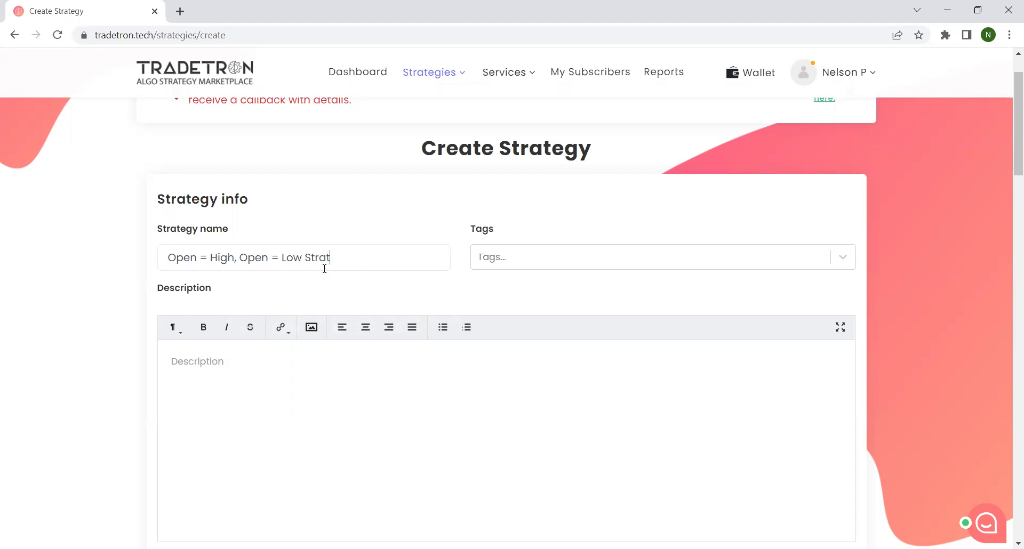
{"action": "type", "text": "egy on Equities"}
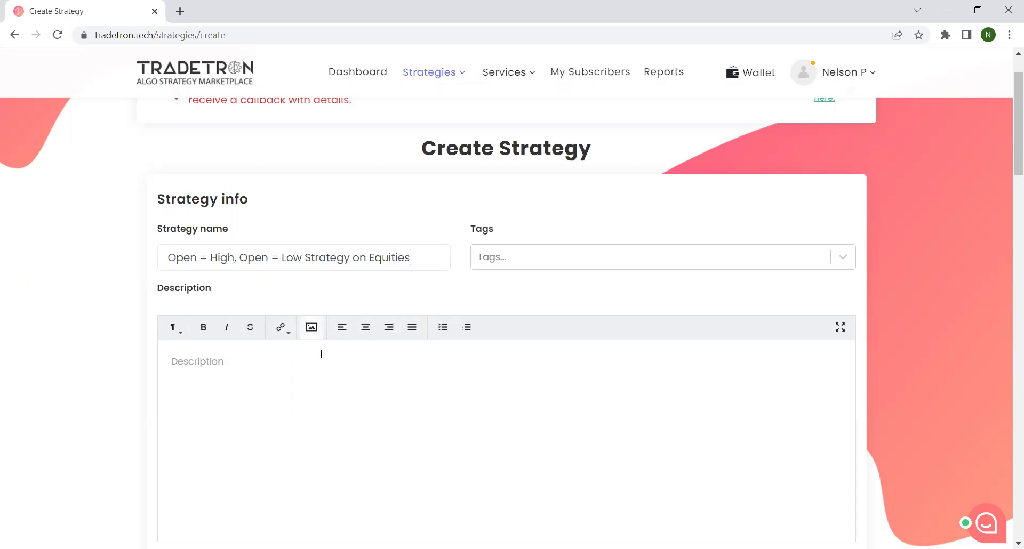
Step: Create the strategy with an empty description and default settings, and close the creation confirmation
{"action": "left_click", "coordinate": [324, 365]}
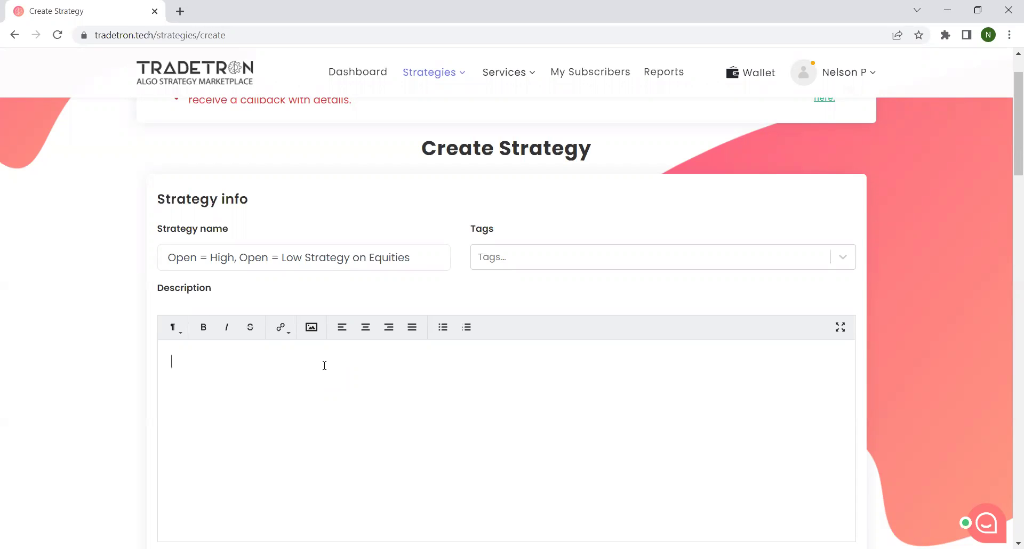
{"action": "left_click", "coordinate": [324, 366]}
{"action": "scroll", "coordinate": [414, 259], "scroll_direction": "down", "scroll_amount": 1}
{"action": "scroll", "coordinate": [414, 255], "scroll_direction": "down", "scroll_amount": 3}
{"action": "scroll", "coordinate": [413, 254], "scroll_direction": "up", "scroll_amount": 3}
{"action": "scroll", "coordinate": [414, 255], "scroll_direction": "down", "scroll_amount": 10}
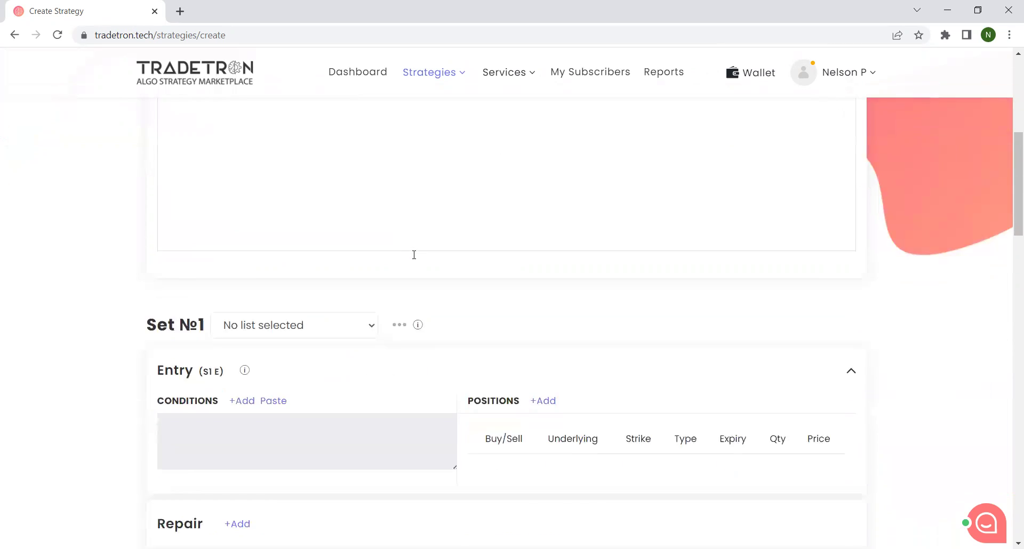
{"action": "scroll", "coordinate": [414, 255], "scroll_direction": "down", "scroll_amount": 20}
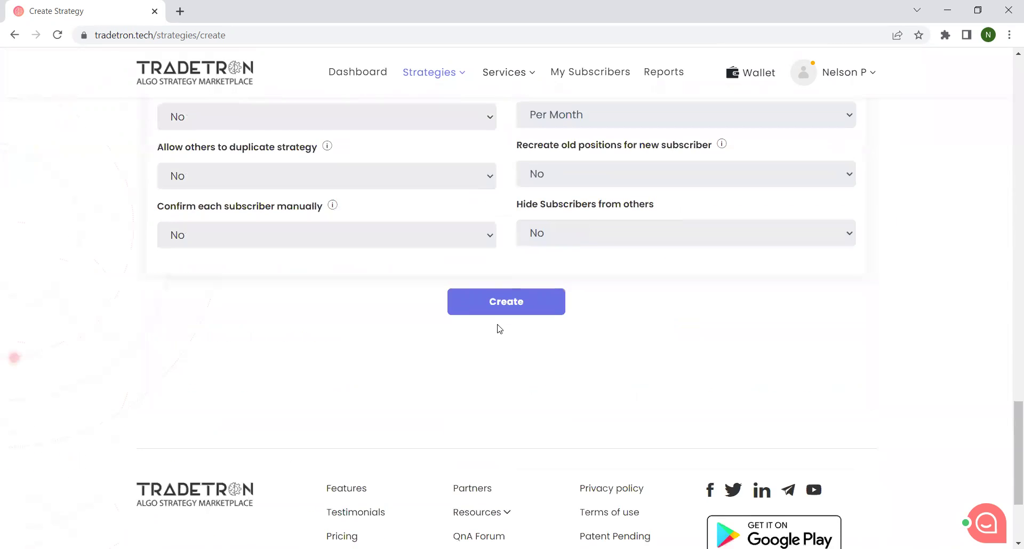
{"action": "left_click", "coordinate": [501, 309]}
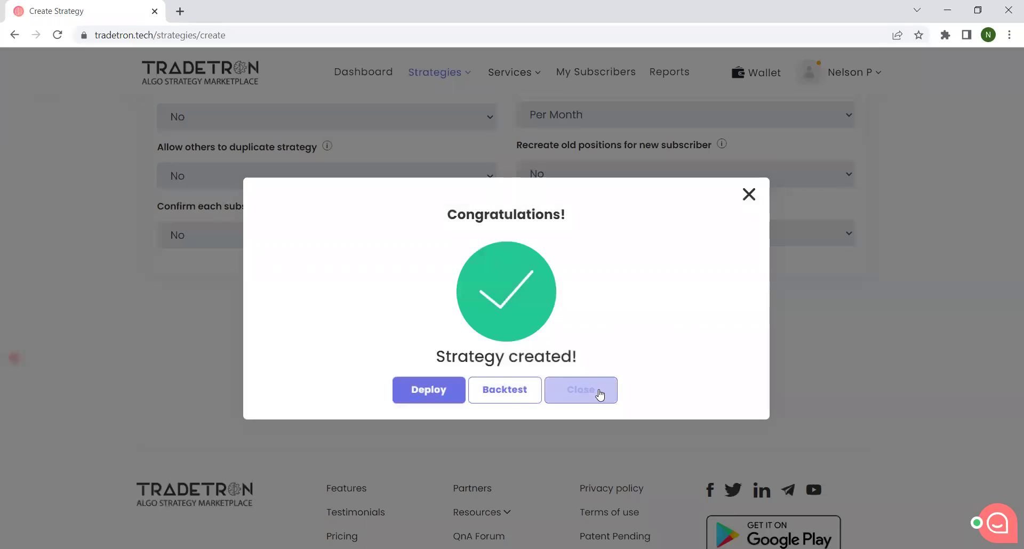
{"action": "left_click", "coordinate": [593, 394]}
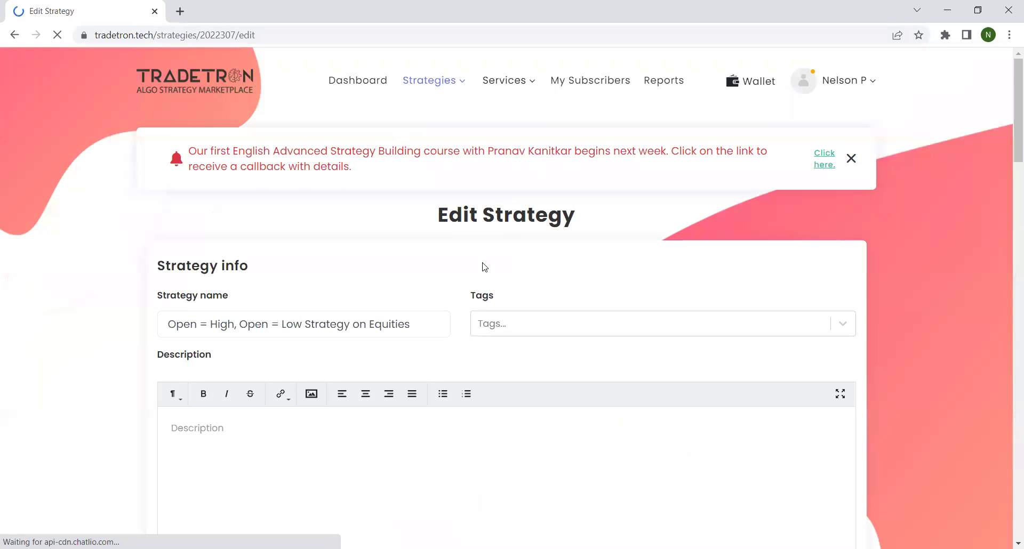
Step: Review the strategy's edit page, including the Set 1 sections, universal exit, advanced settings and marketplace settings
{"action": "scroll", "coordinate": [483, 265], "scroll_direction": "down", "scroll_amount": 1}
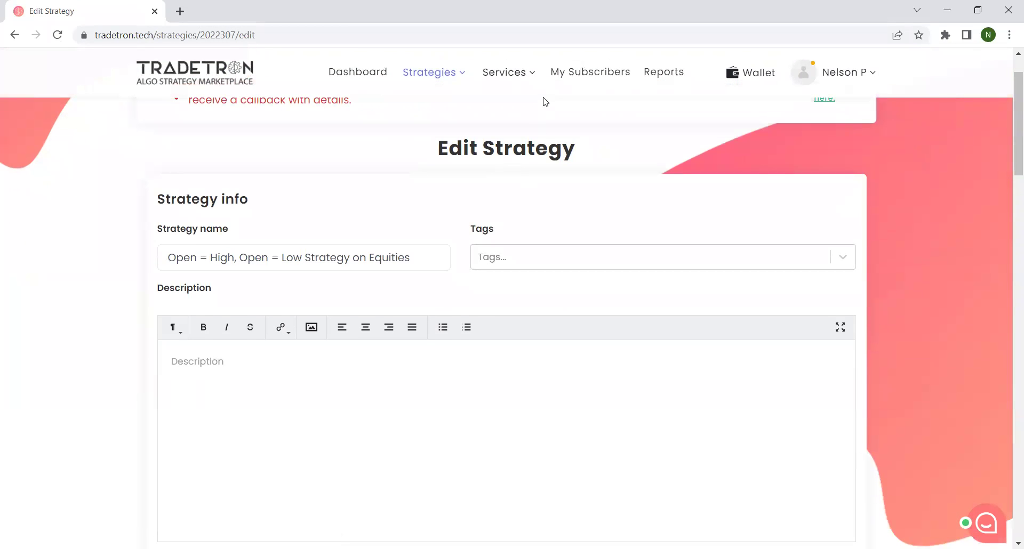
{"action": "scroll", "coordinate": [473, 366], "scroll_direction": "down", "scroll_amount": 20}
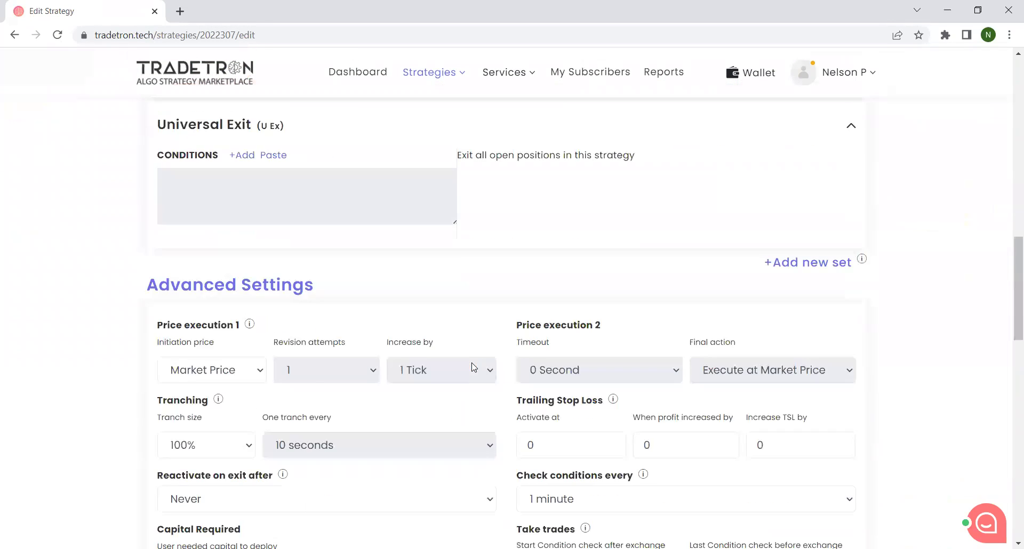
{"action": "scroll", "coordinate": [477, 363], "scroll_direction": "down", "scroll_amount": 1}
{"action": "scroll", "coordinate": [485, 357], "scroll_direction": "up", "scroll_amount": 6}
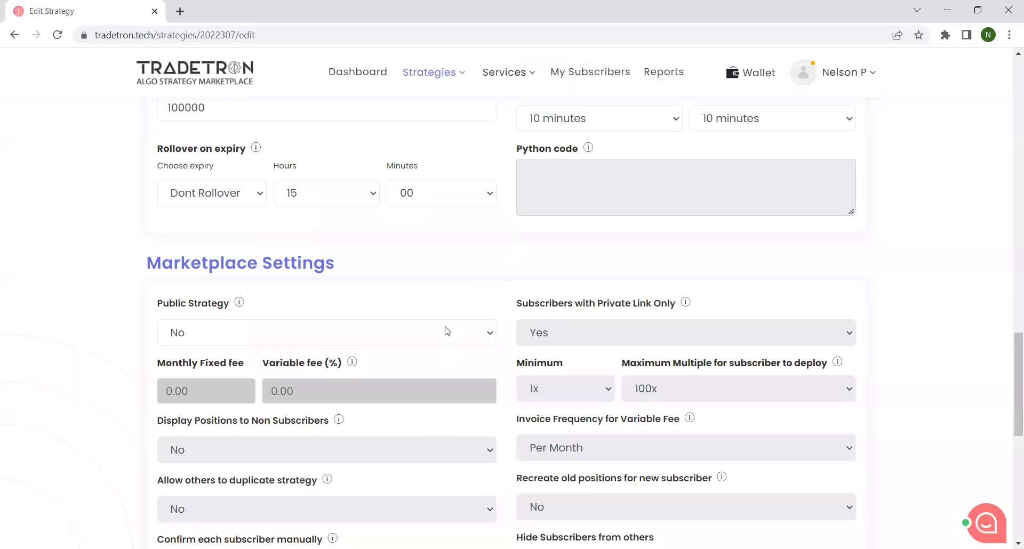
{"action": "scroll", "coordinate": [467, 326], "scroll_direction": "up", "scroll_amount": 15}
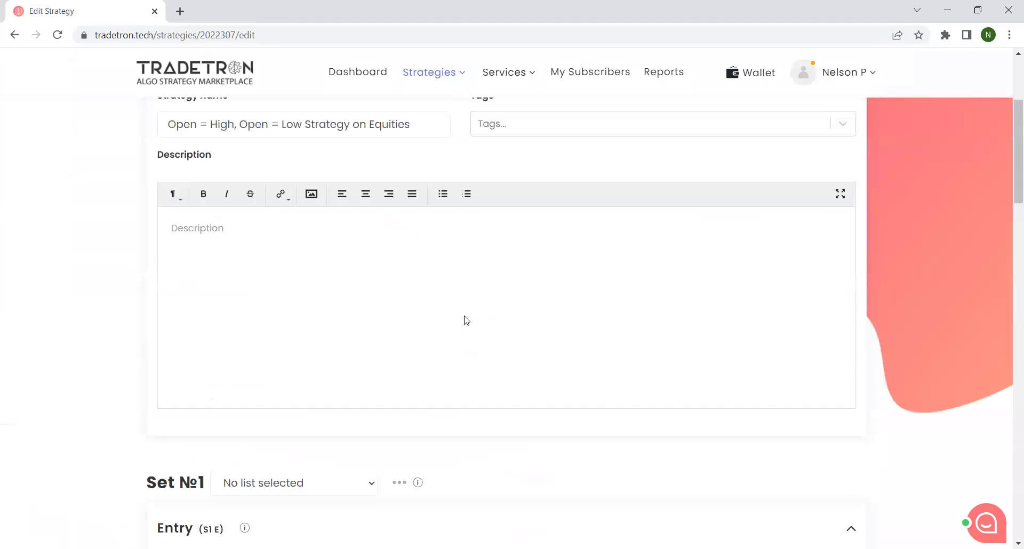
{"action": "scroll", "coordinate": [467, 321], "scroll_direction": "down", "scroll_amount": 2}
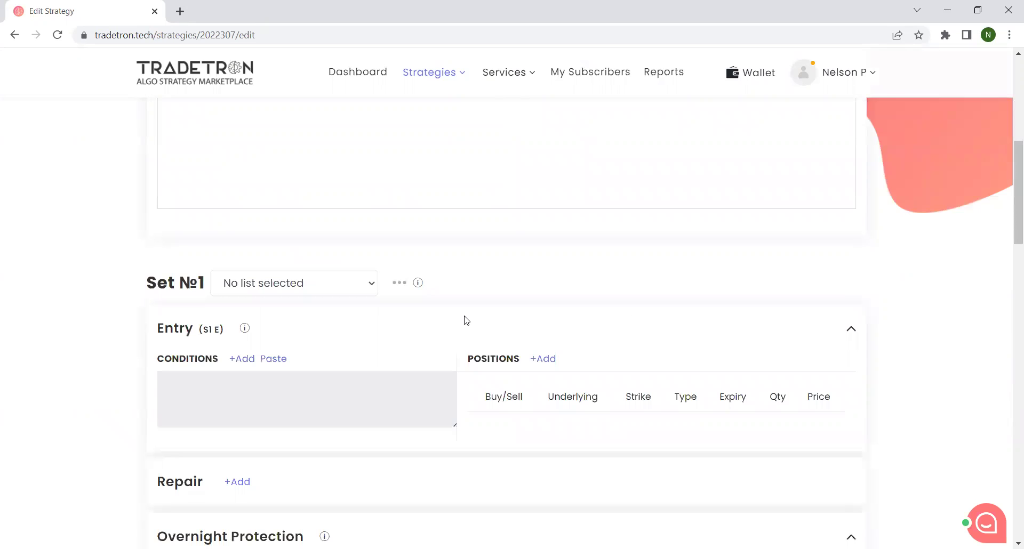
{"action": "scroll", "coordinate": [466, 320], "scroll_direction": "up", "scroll_amount": 5}
{"action": "scroll", "coordinate": [465, 315], "scroll_direction": "down", "scroll_amount": 6}
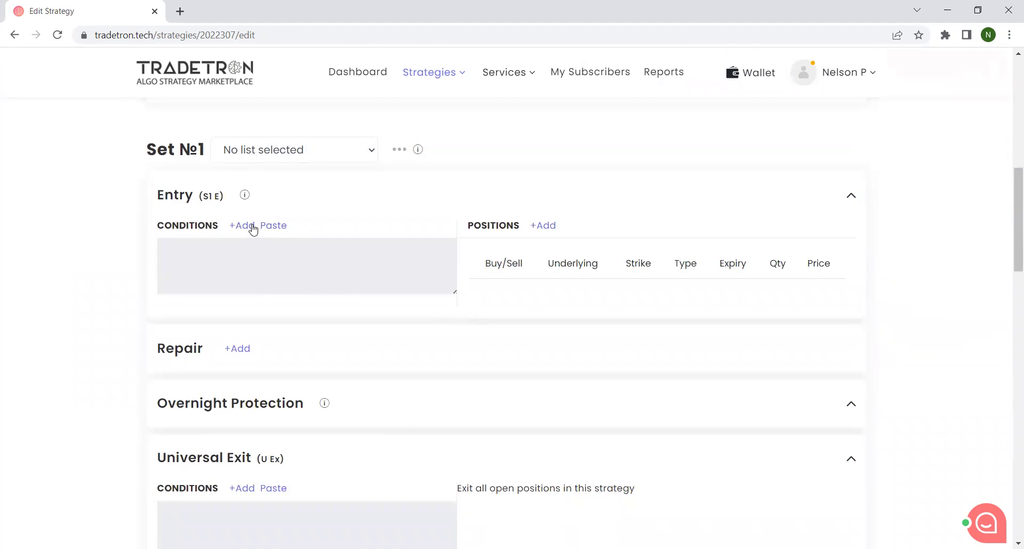
Step: Start an entry condition for Set 1 with the Time keyword on exchange NSE followed by the >= operator
{"action": "left_click", "coordinate": [251, 230]}
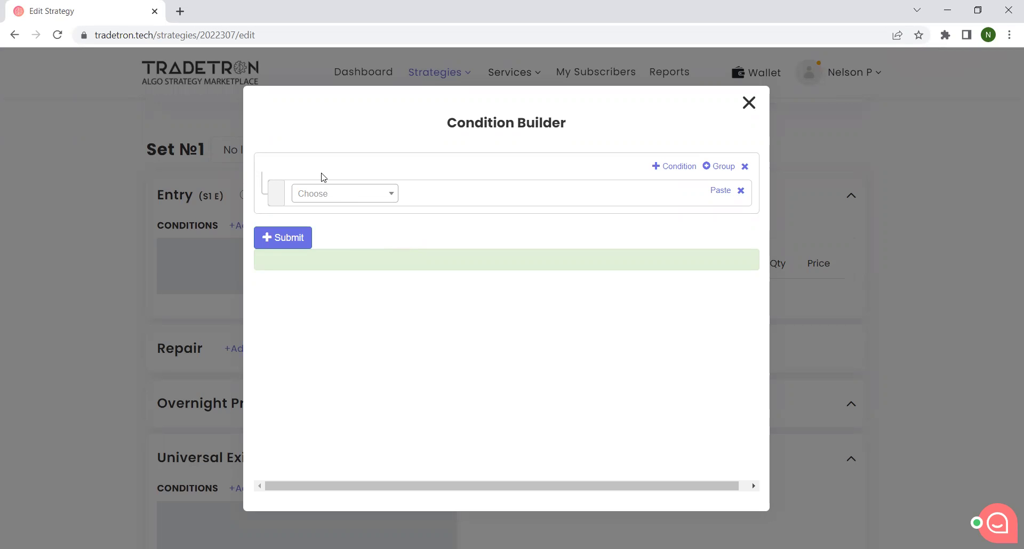
{"action": "left_click", "coordinate": [348, 202]}
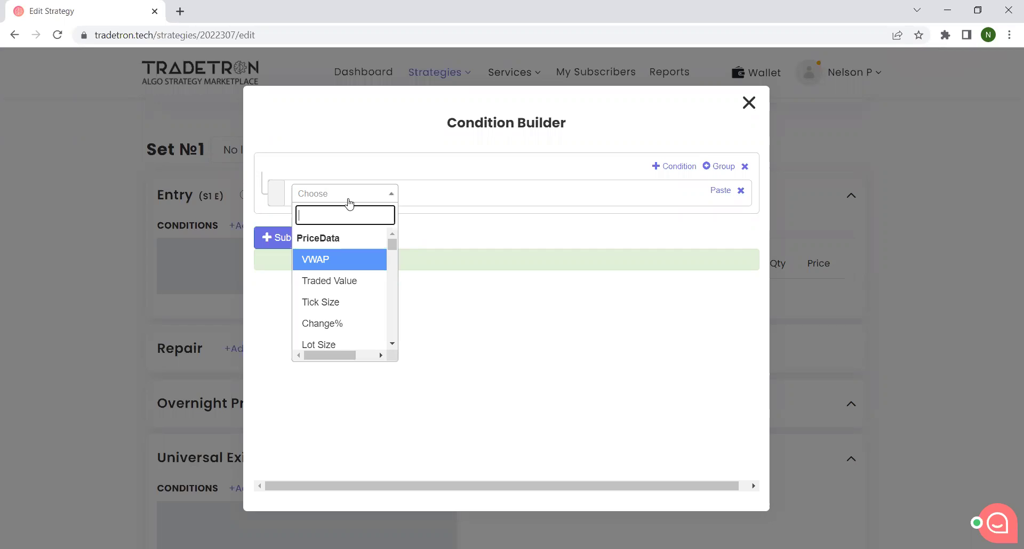
{"action": "type", "text": "Time"}
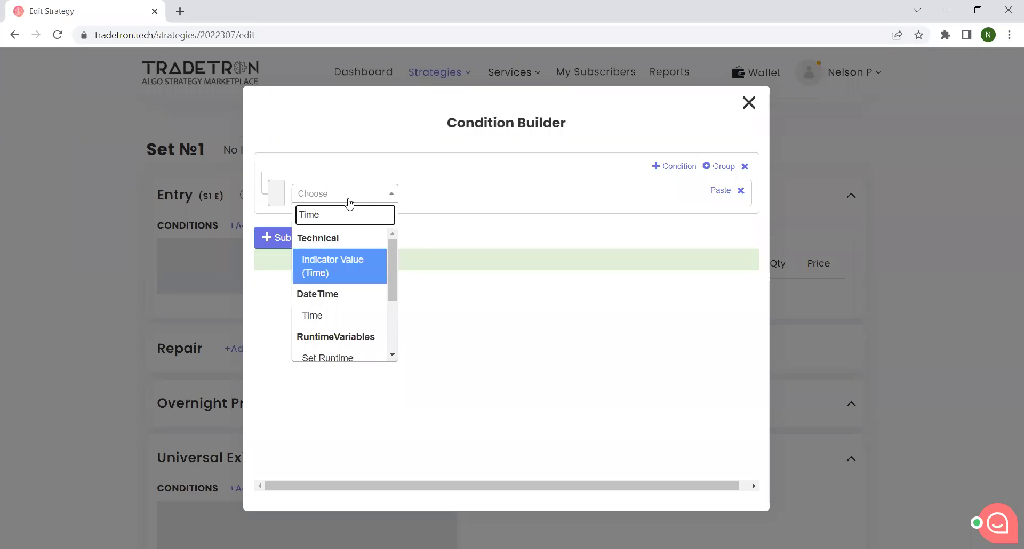
{"action": "left_click", "coordinate": [327, 314]}
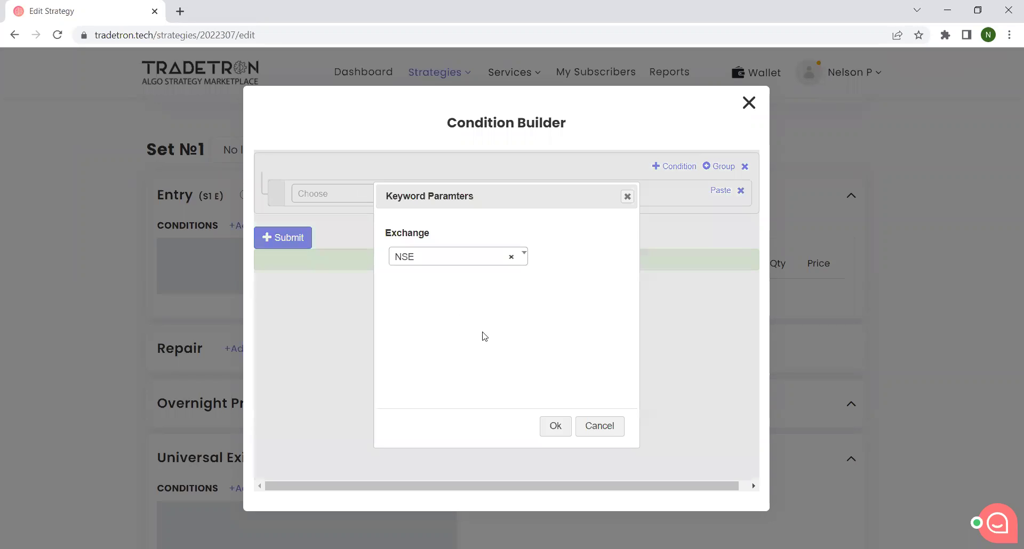
{"action": "left_click", "coordinate": [553, 426]}
{"action": "left_click", "coordinate": [338, 197]}
{"action": "type", "text": ">"}
{"action": "left_click", "coordinate": [373, 287]}
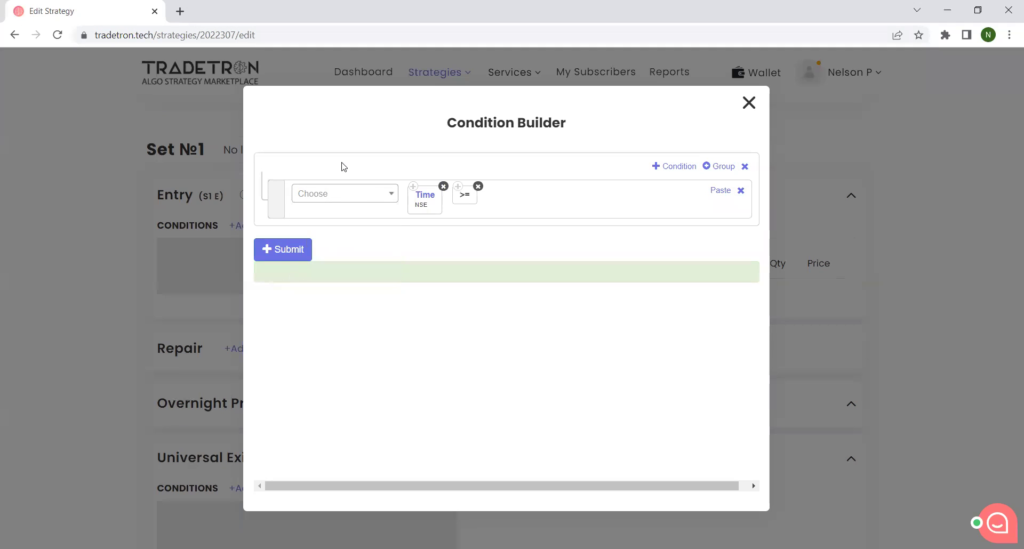
Step: Complete the time condition with the Number keyword set to 920
{"action": "left_click", "coordinate": [352, 196]}
{"action": "type", "text": "Number"}
{"action": "left_click", "coordinate": [366, 336]}
{"action": "left_click_drag", "start_coordinate": [432, 250], "coordinate": [372, 254]}
{"action": "type", "text": "920"}
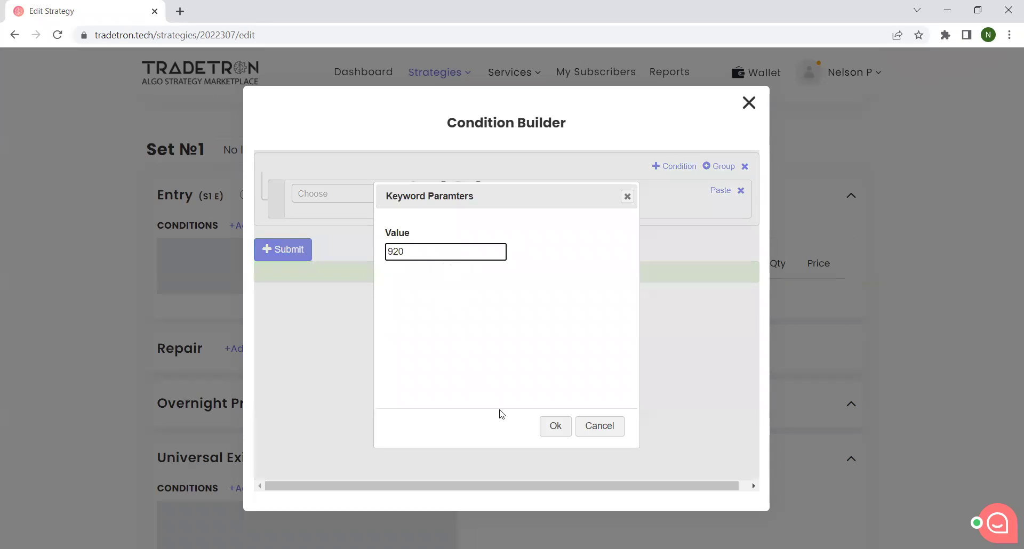
{"action": "left_click", "coordinate": [552, 429]}
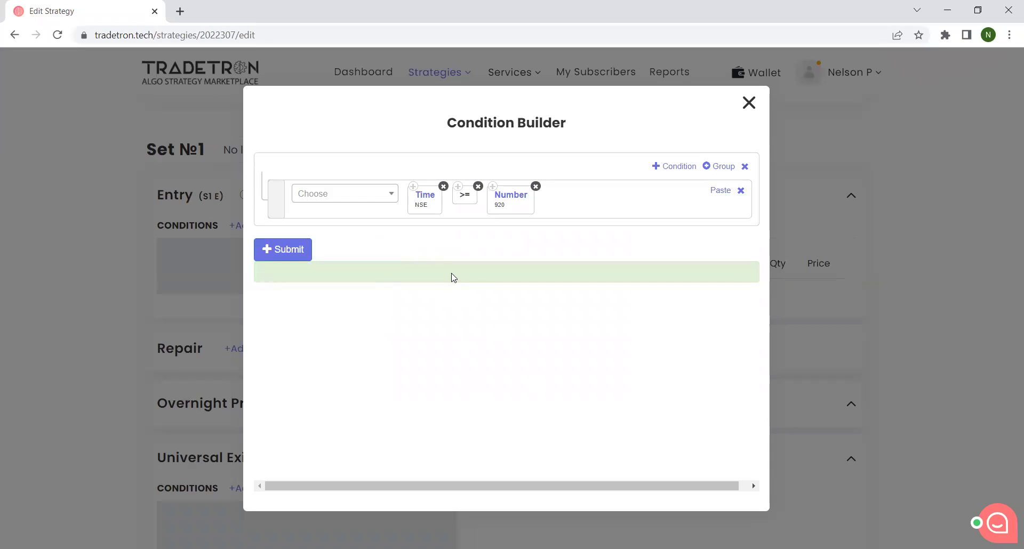
Step: Add a second entry condition joined by AND and choose the Positions Detail keyword for it
{"action": "left_click", "coordinate": [673, 170]}
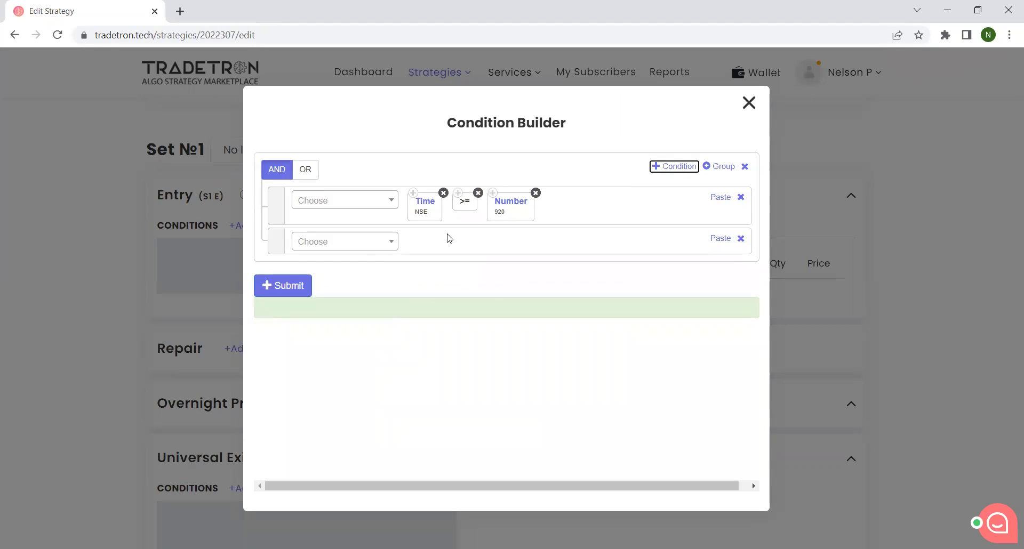
{"action": "left_click", "coordinate": [357, 243]}
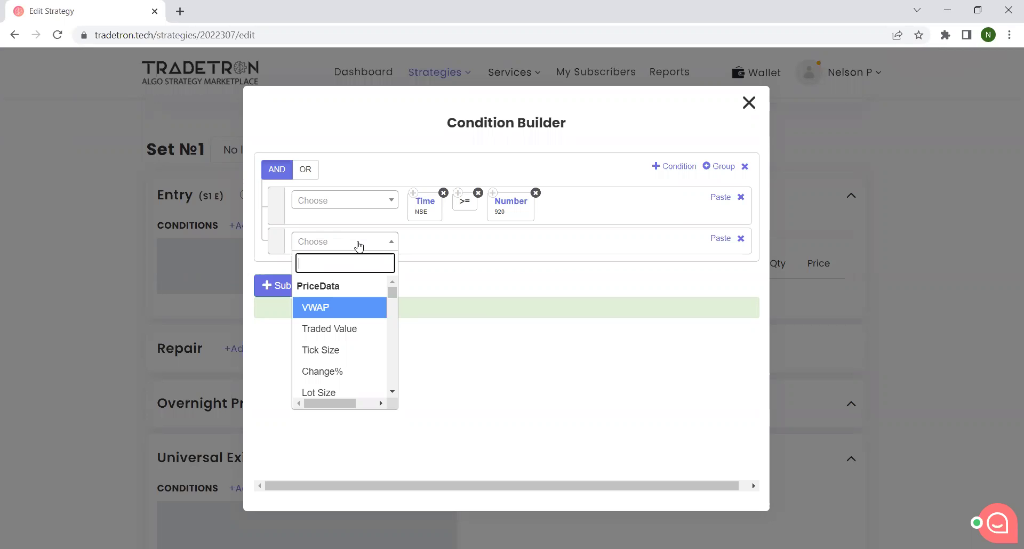
{"action": "type", "text": "Positoin"}
{"action": "key", "text": "BackSpace"}
{"action": "key", "text": "BackSpace"}
{"action": "key", "text": "BackSpace"}
{"action": "type", "text": "iomn"}
{"action": "key", "text": "BackSpace"}
{"action": "key", "text": "BackSpace"}
{"action": "type", "text": "s"}
{"action": "key", "text": "BackSpace"}
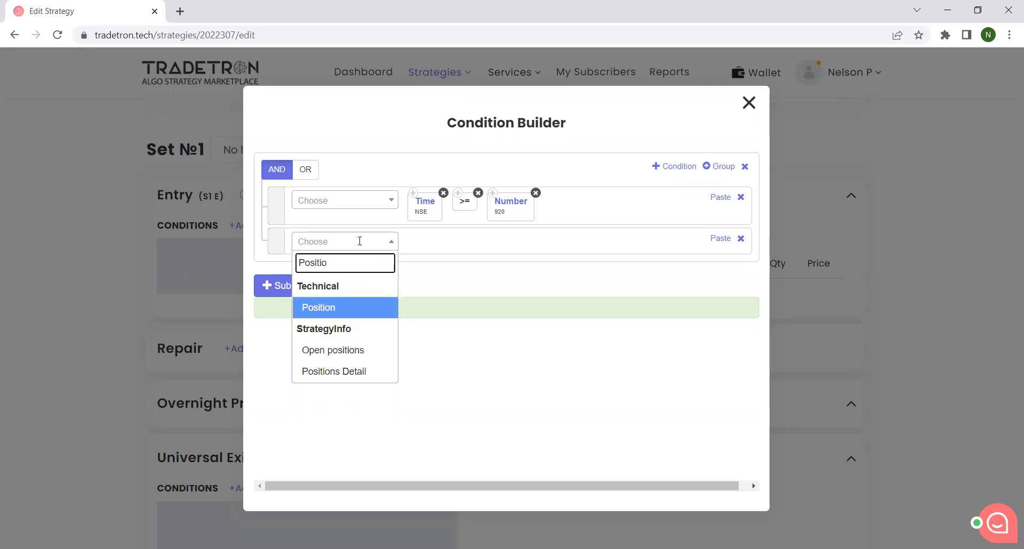
{"action": "left_click", "coordinate": [354, 371]}
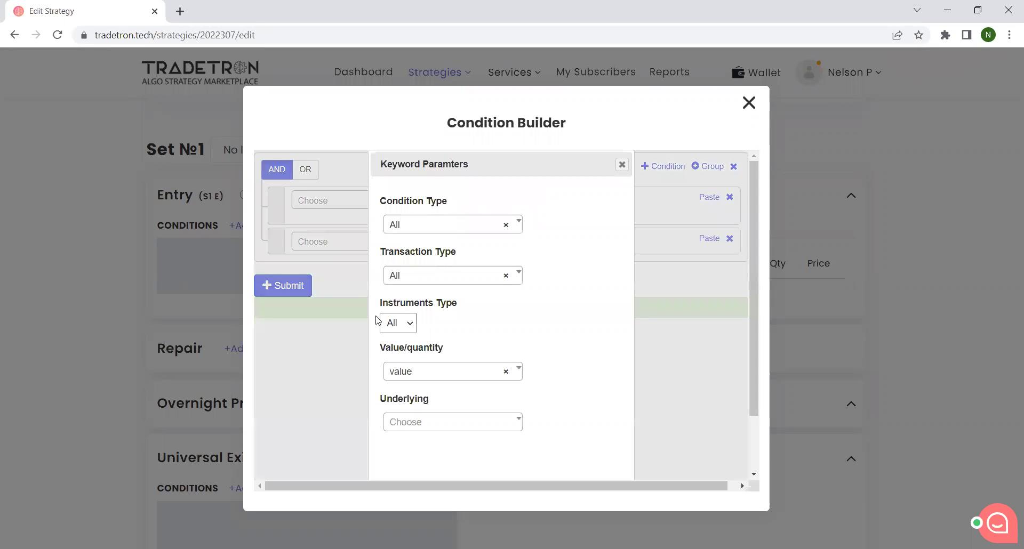
Step: Configure Positions Detail with condition type Entry, transaction type S, instruments type All and quantity as the returned measure
{"action": "left_click", "coordinate": [421, 228]}
{"action": "left_click", "coordinate": [417, 294]}
{"action": "left_click", "coordinate": [430, 276]}
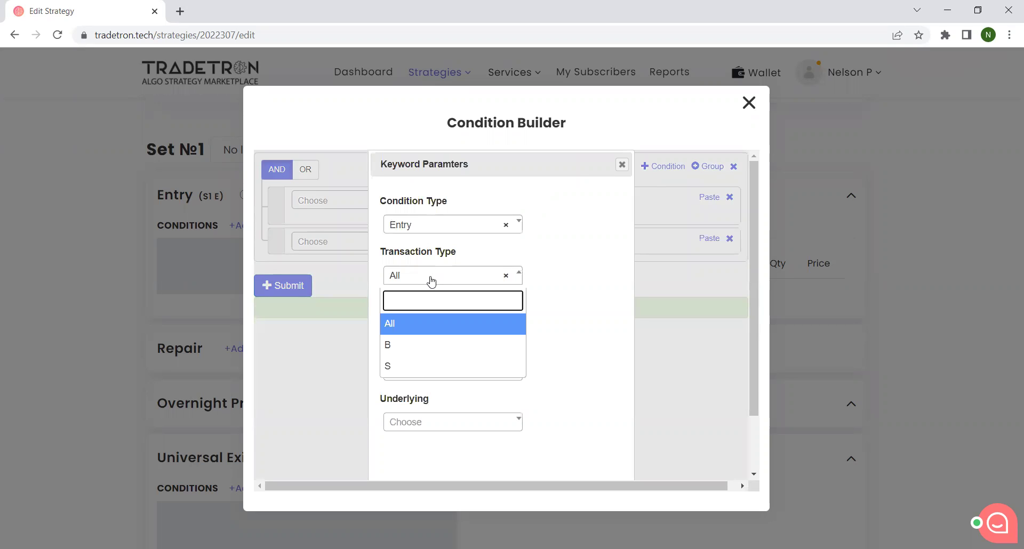
{"action": "left_click", "coordinate": [406, 366]}
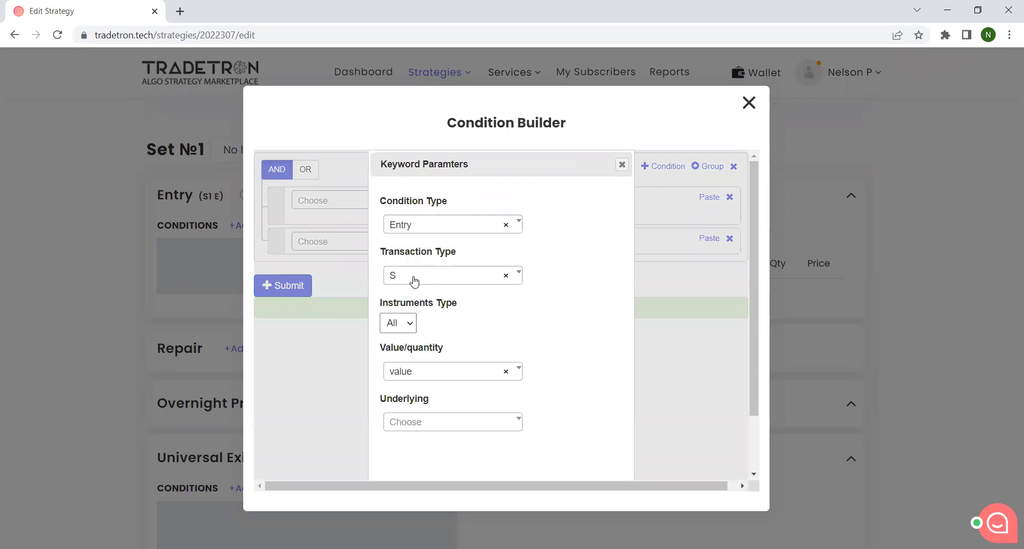
{"action": "left_click", "coordinate": [401, 326]}
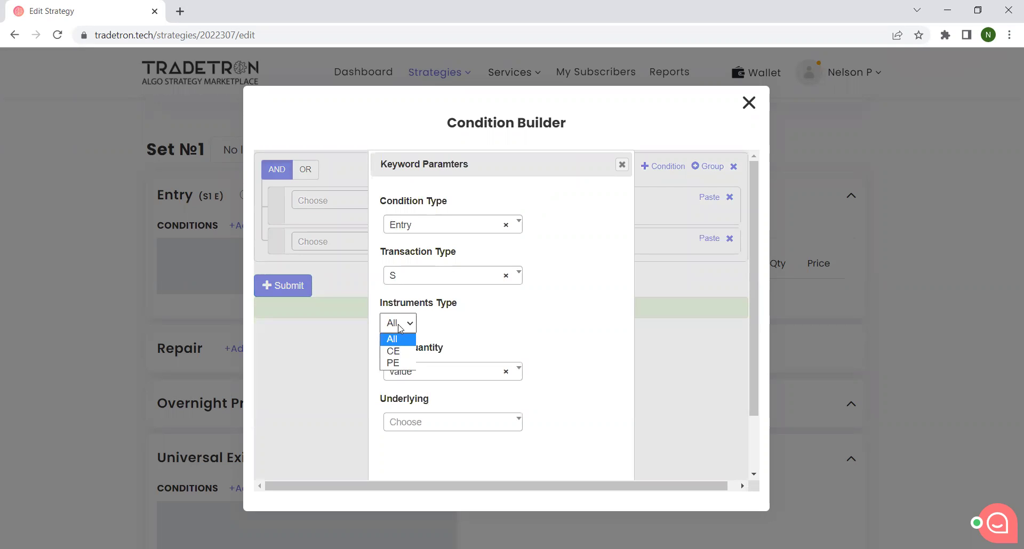
{"action": "left_click", "coordinate": [446, 322]}
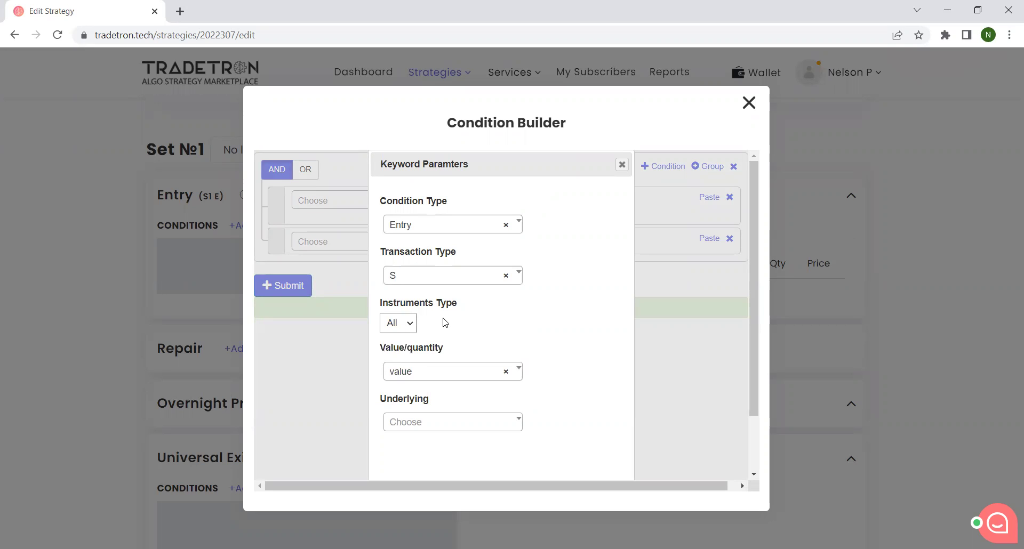
{"action": "left_click", "coordinate": [438, 379]}
{"action": "left_click", "coordinate": [424, 439]}
Step: Set the Positions Detail underlying to List - NIFTY 50 and accept the keyword parameters
{"action": "scroll", "coordinate": [479, 412], "scroll_direction": "down", "scroll_amount": 1}
{"action": "left_click", "coordinate": [466, 359]}
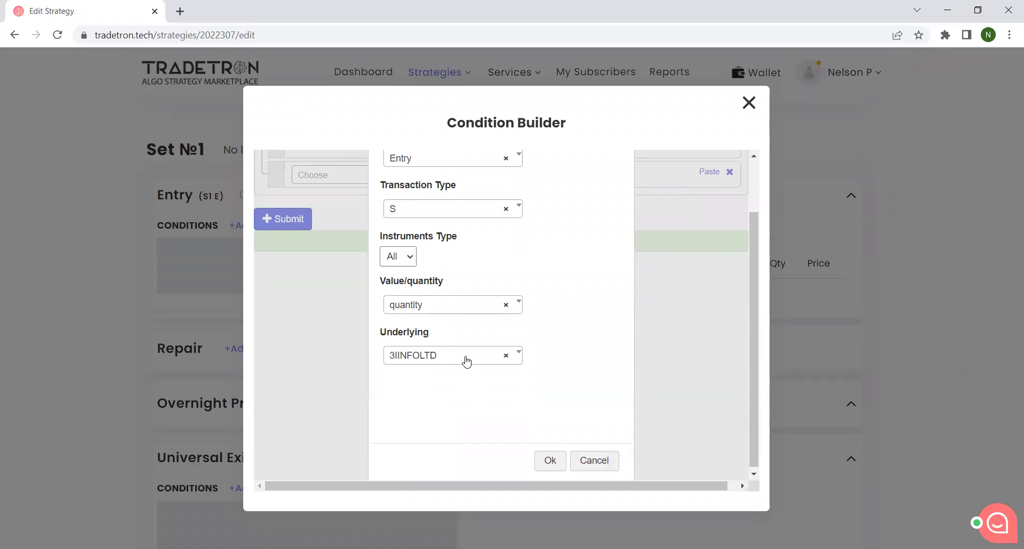
{"action": "left_click", "coordinate": [466, 361]}
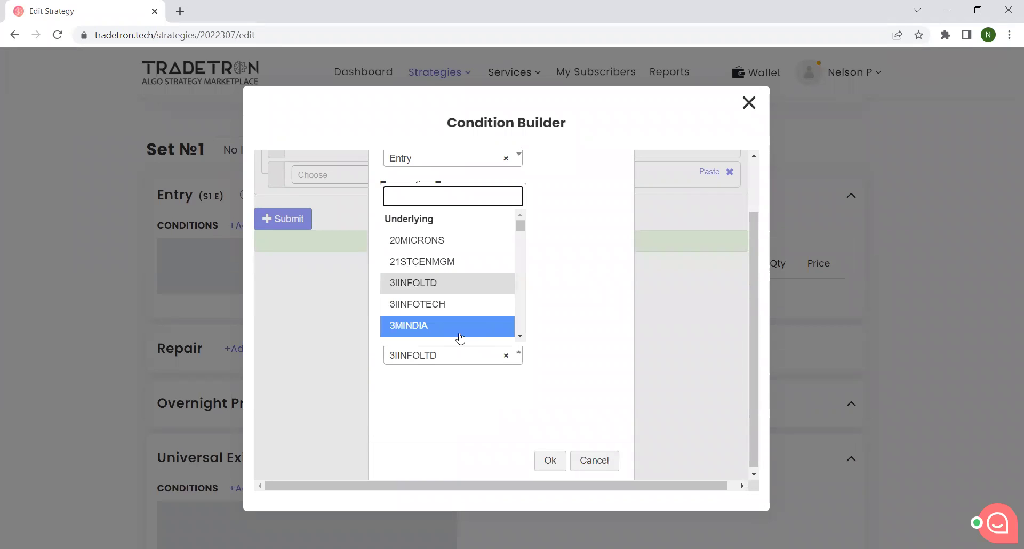
{"action": "type", "text": "nifty"}
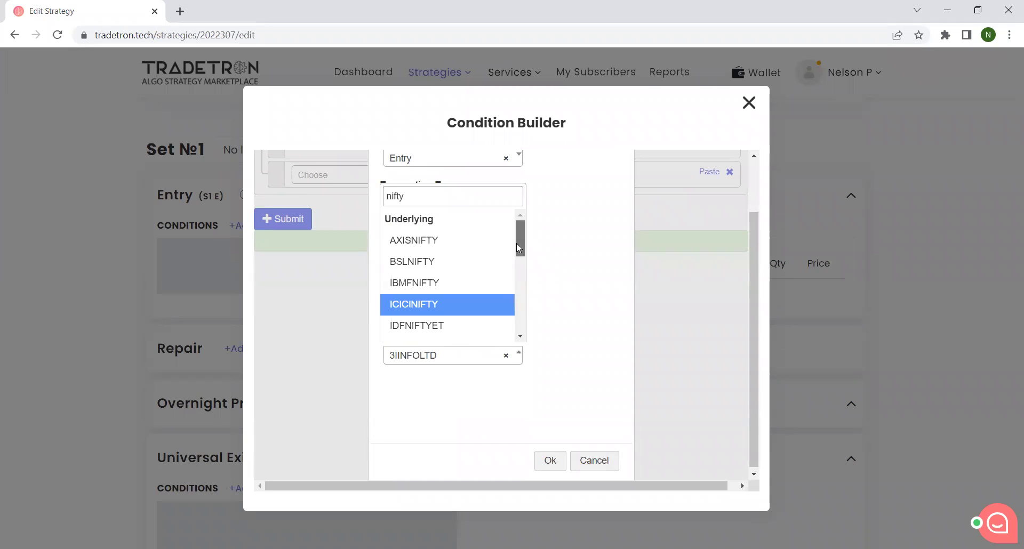
{"action": "left_click_drag", "start_coordinate": [516, 243], "coordinate": [512, 274]}
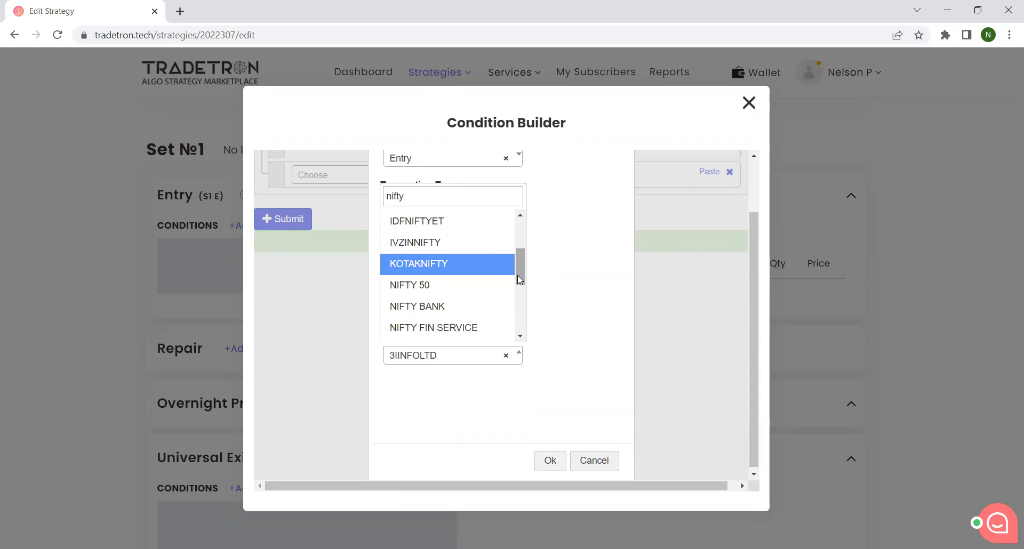
{"action": "left_click_drag", "start_coordinate": [519, 275], "coordinate": [525, 330]}
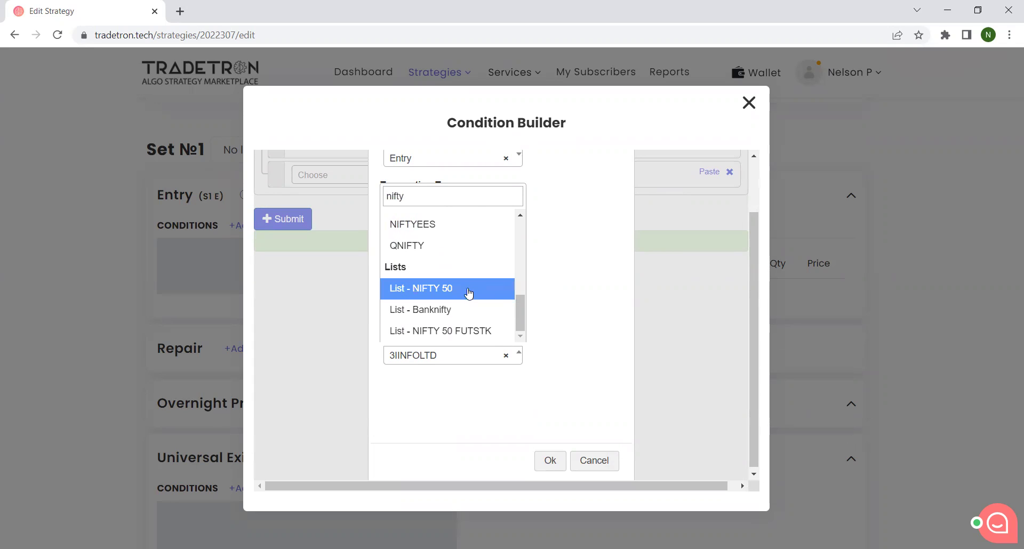
{"action": "left_click", "coordinate": [441, 297]}
{"action": "left_click", "coordinate": [549, 459]}
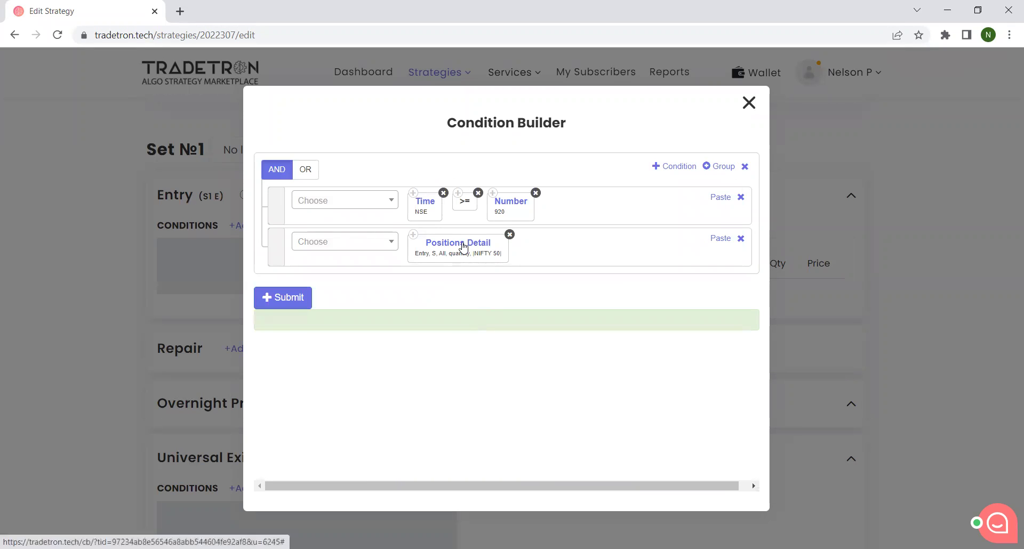
Step: Complete the Positions Detail condition with the = operator and the Number keyword at 0
{"action": "key", "text": "ctrl+plus"}
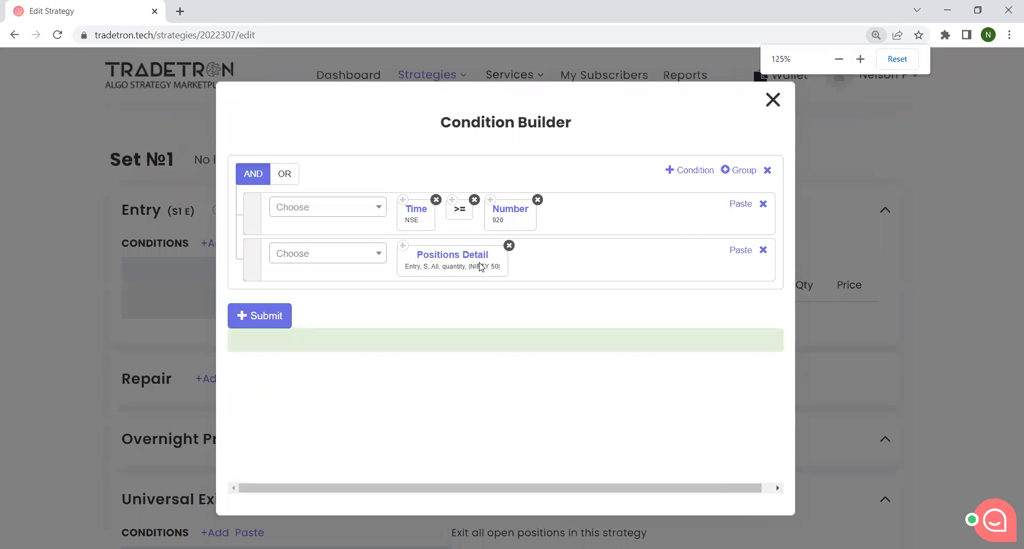
{"action": "key", "text": "ctrl+plus"}
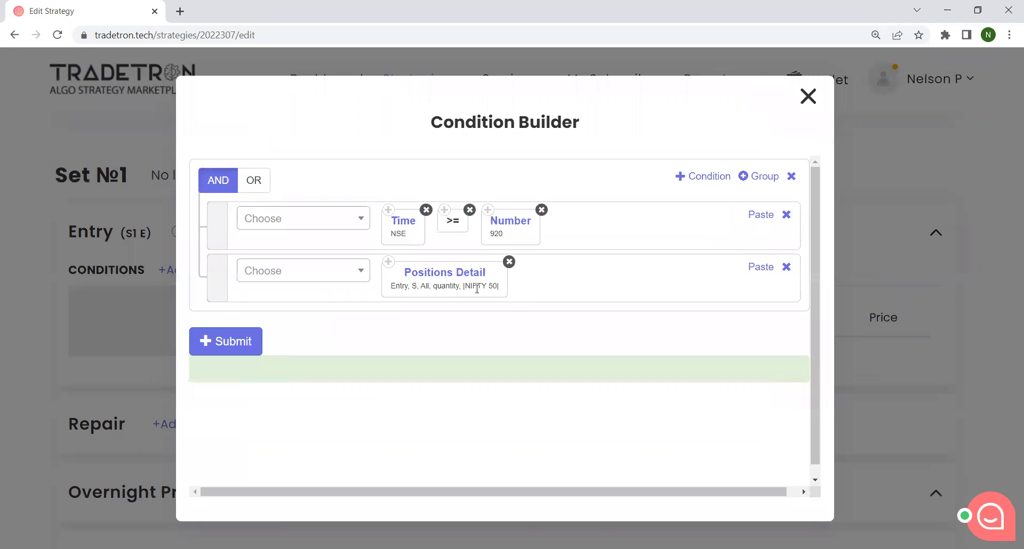
{"action": "key", "text": "ctrl+minus"}
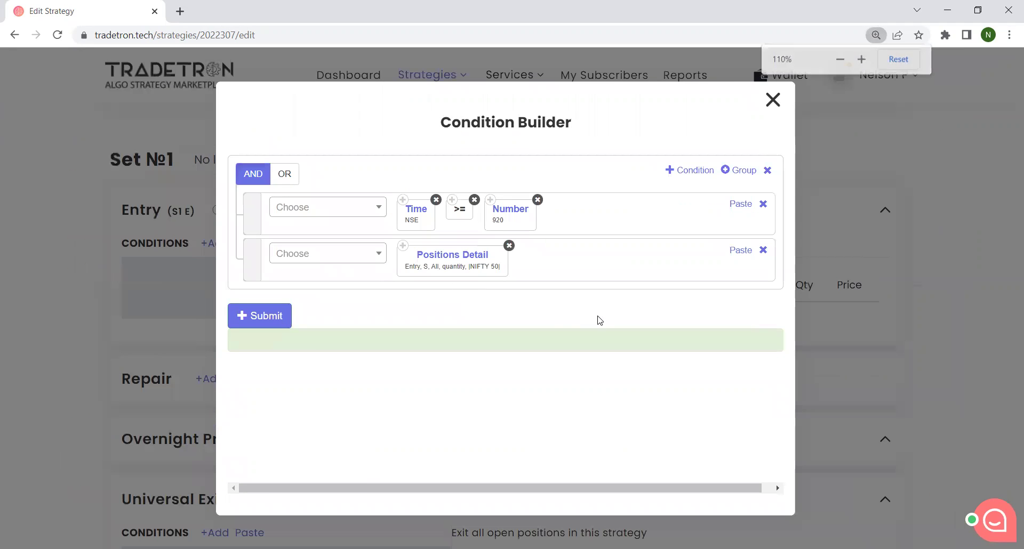
{"action": "left_click", "coordinate": [359, 258]}
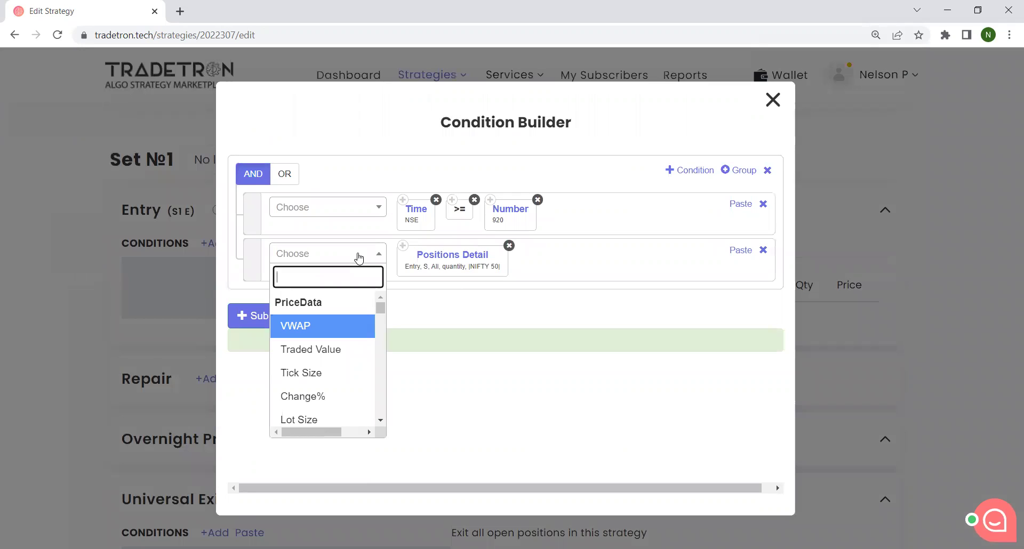
{"action": "type", "text": "="}
{"action": "left_click", "coordinate": [320, 326]}
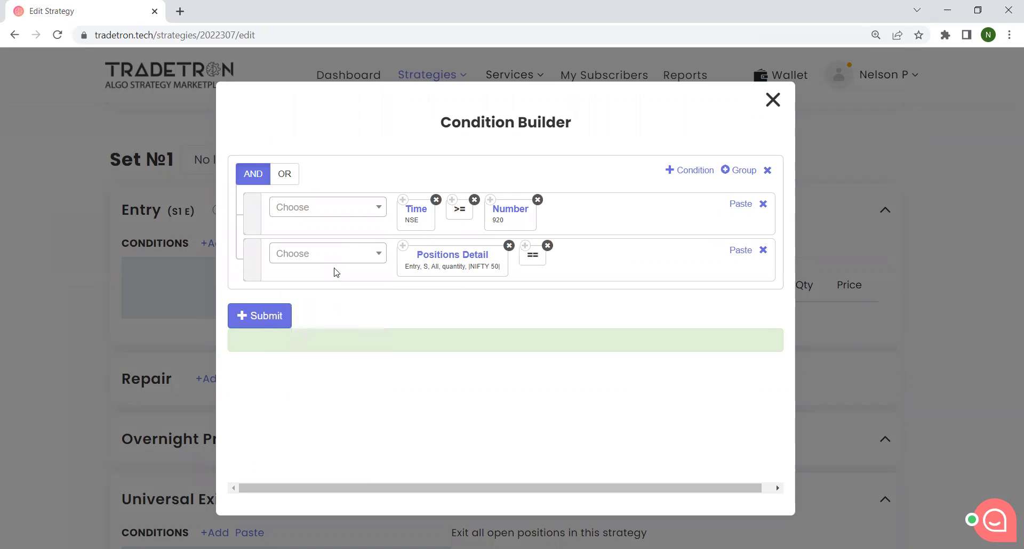
{"action": "left_click", "coordinate": [343, 260]}
{"action": "type", "text": "Number"}
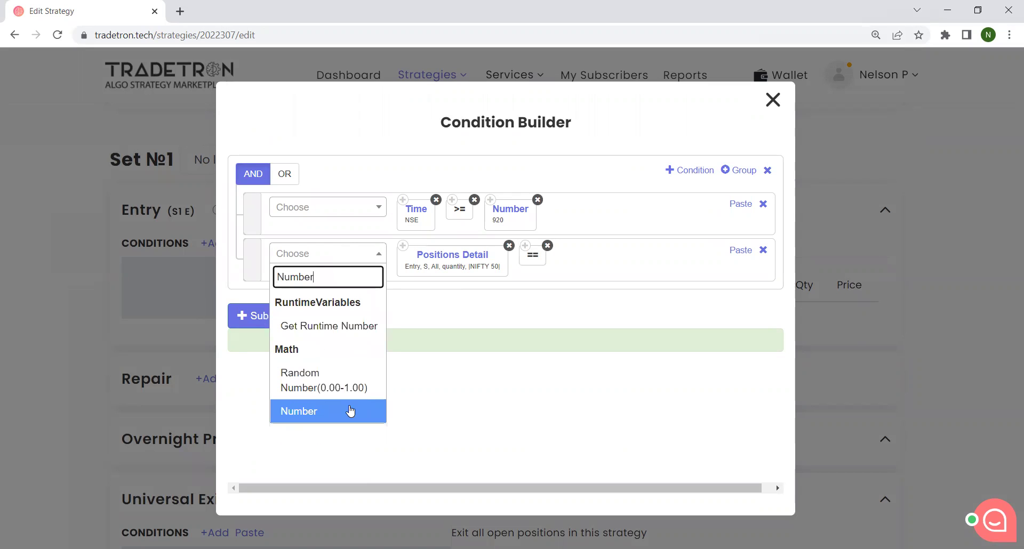
{"action": "left_click", "coordinate": [350, 411]}
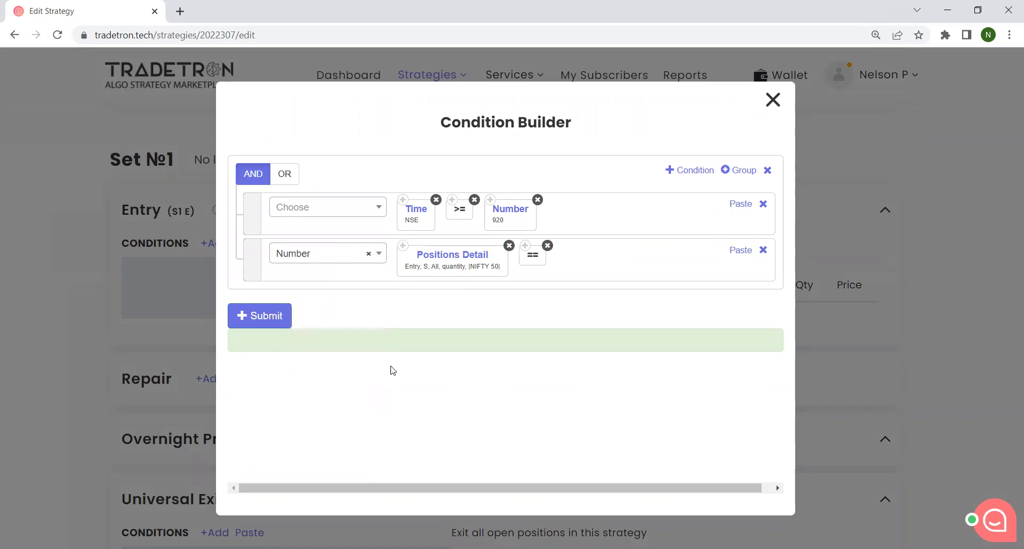
{"action": "left_click", "coordinate": [560, 438]}
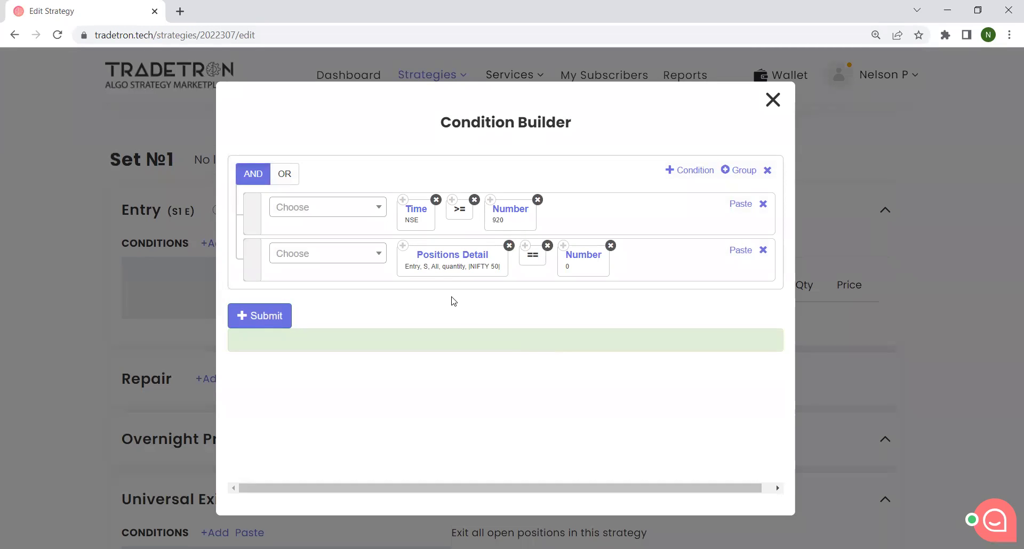
Step: Add a third entry condition using the Net Quantity keyword with Traded Instrument Name as its instrument
{"action": "left_click", "coordinate": [693, 171]}
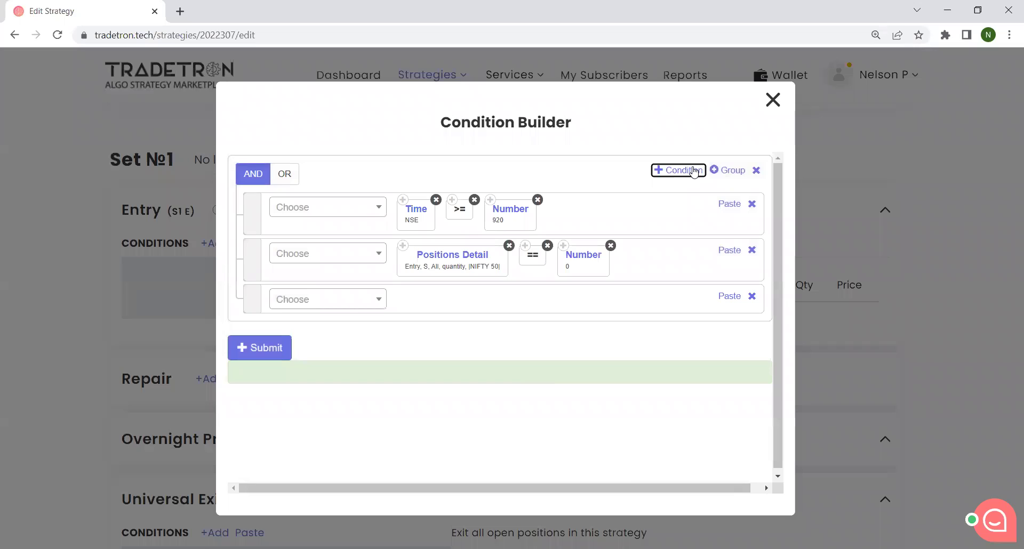
{"action": "left_click", "coordinate": [343, 301]}
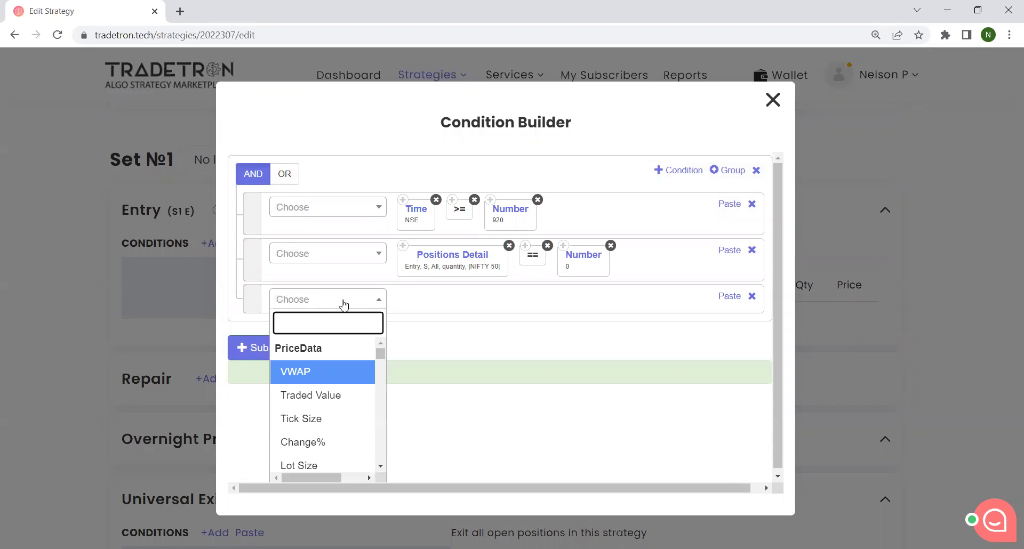
{"action": "type", "text": "net"}
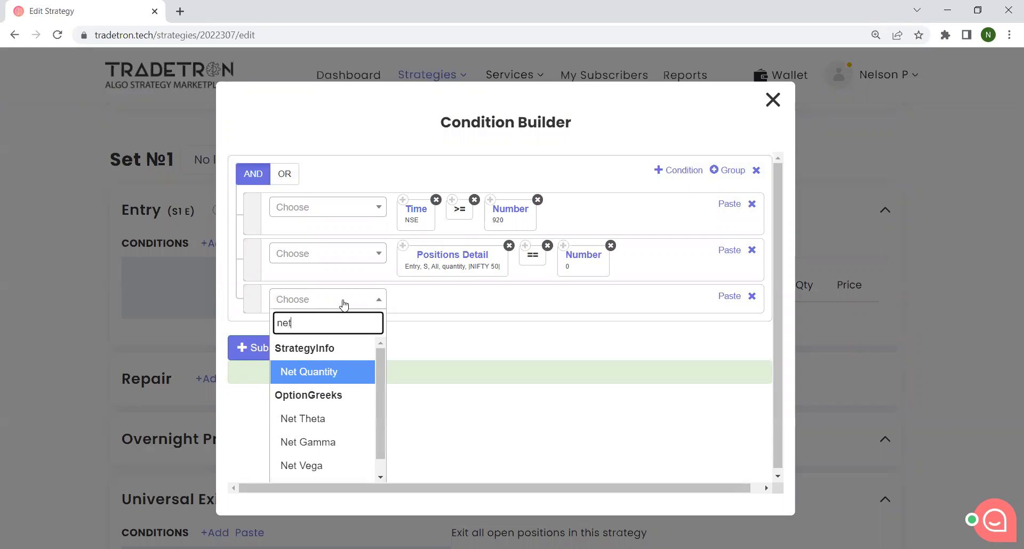
{"action": "left_click", "coordinate": [325, 376]}
{"action": "left_click", "coordinate": [443, 256]}
{"action": "left_click", "coordinate": [434, 354]}
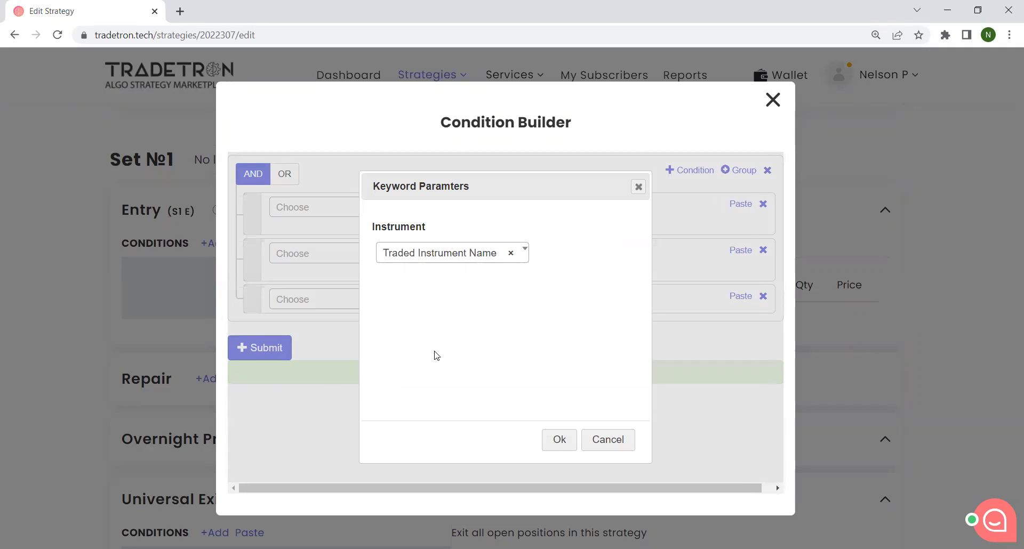
{"action": "left_click", "coordinate": [560, 447]}
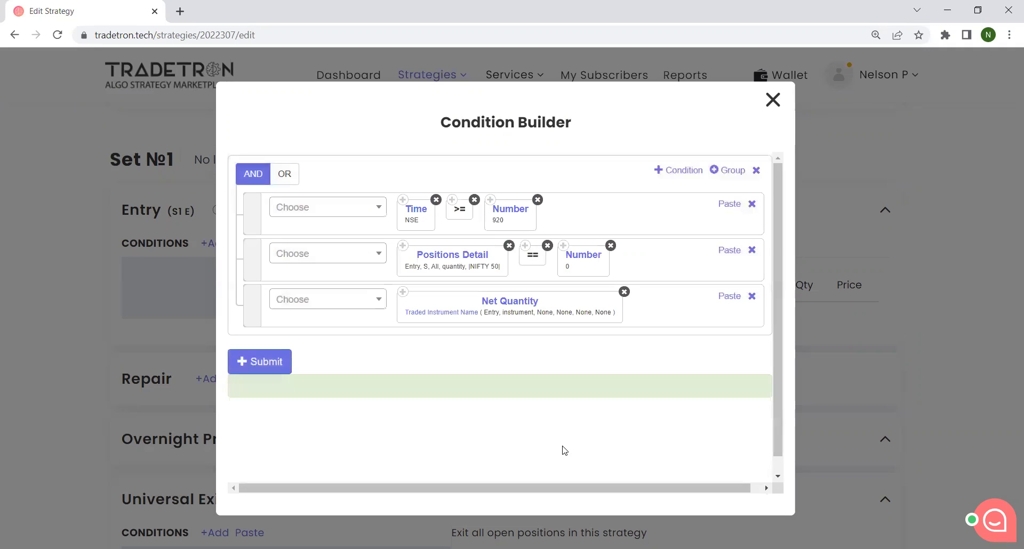
Step: Set the underlying of the Net Quantity condition's Traded Instrument Name to List - NIFTY 50
{"action": "left_click", "coordinate": [404, 276]}
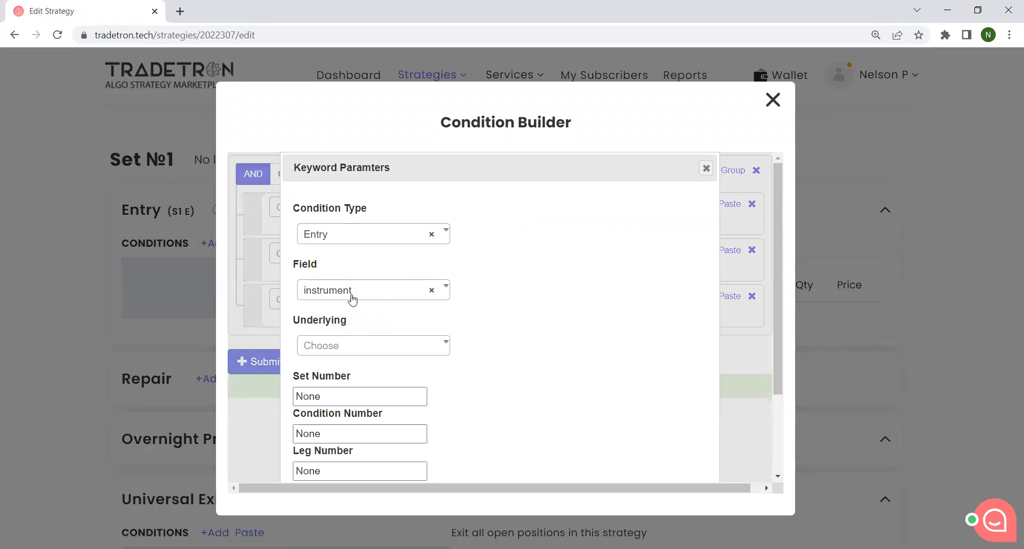
{"action": "left_click", "coordinate": [355, 347]}
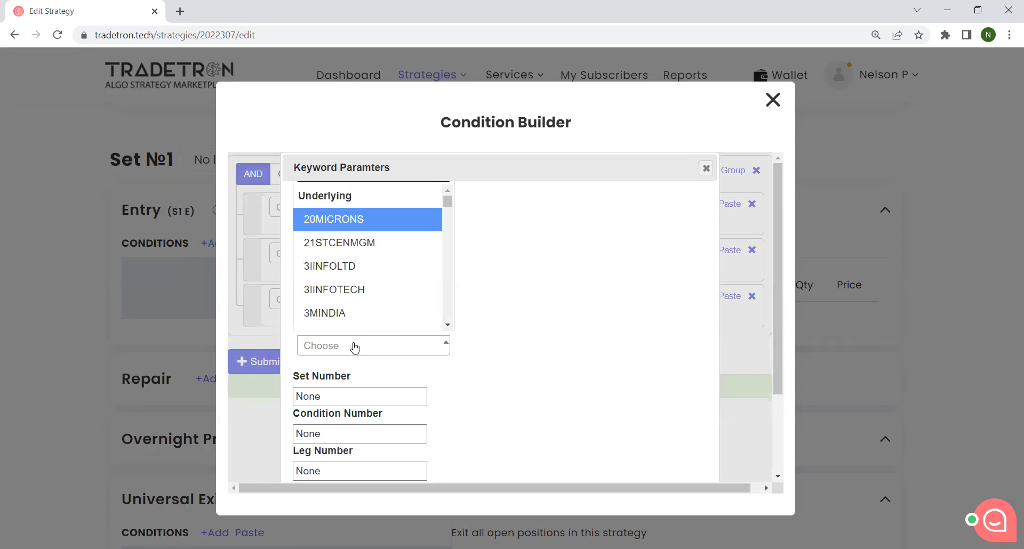
{"action": "key", "text": "a"}
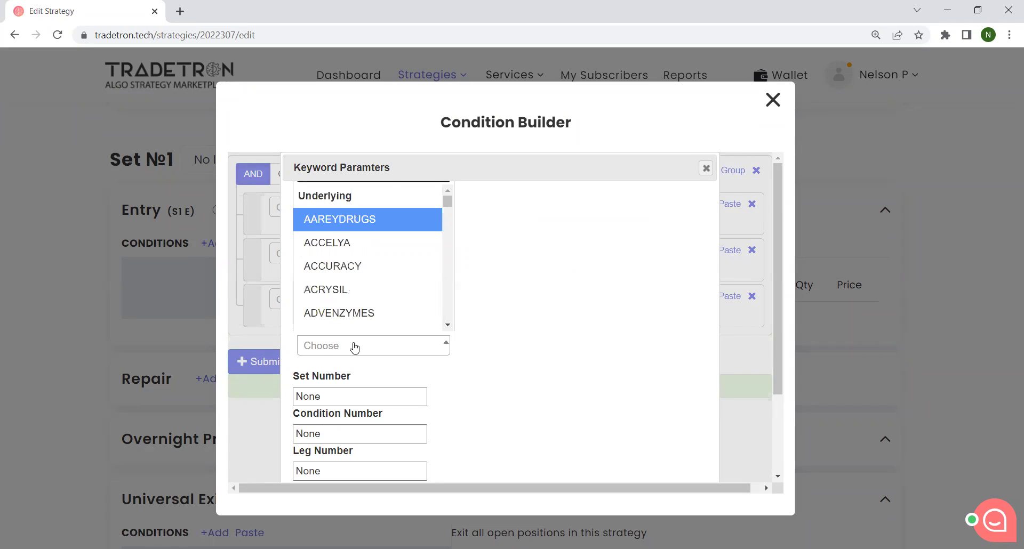
{"action": "type", "text": "nifty"}
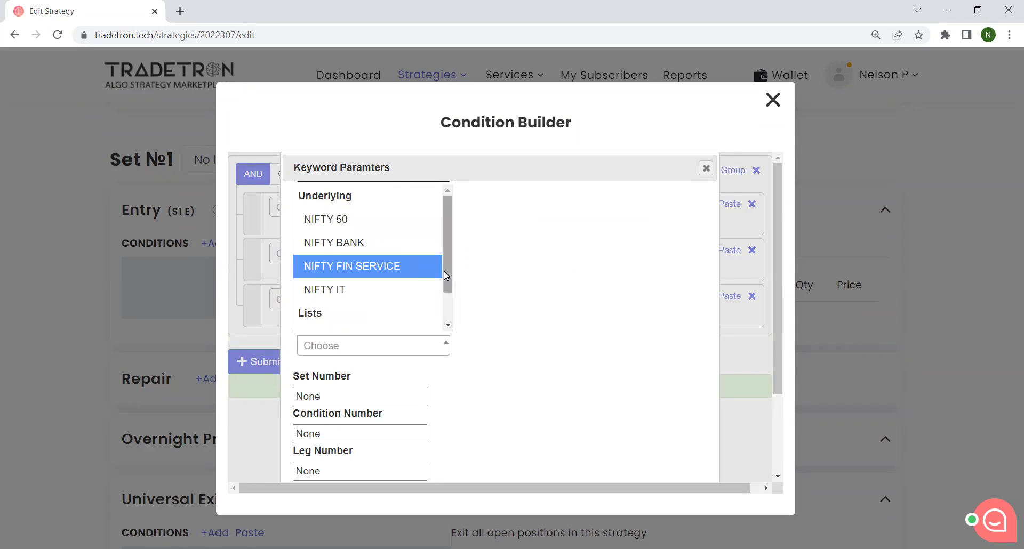
{"action": "scroll", "coordinate": [444, 271], "scroll_direction": "down", "scroll_amount": 1}
{"action": "left_click", "coordinate": [373, 313]}
Step: Set the Traded Instrument Name's set number, condition number and leg number to 1 and accept the parameters
{"action": "left_click_drag", "start_coordinate": [339, 397], "coordinate": [263, 393]}
{"action": "type", "text": "1"}
{"action": "left_click_drag", "start_coordinate": [334, 430], "coordinate": [292, 430]}
{"action": "type", "text": "1"}
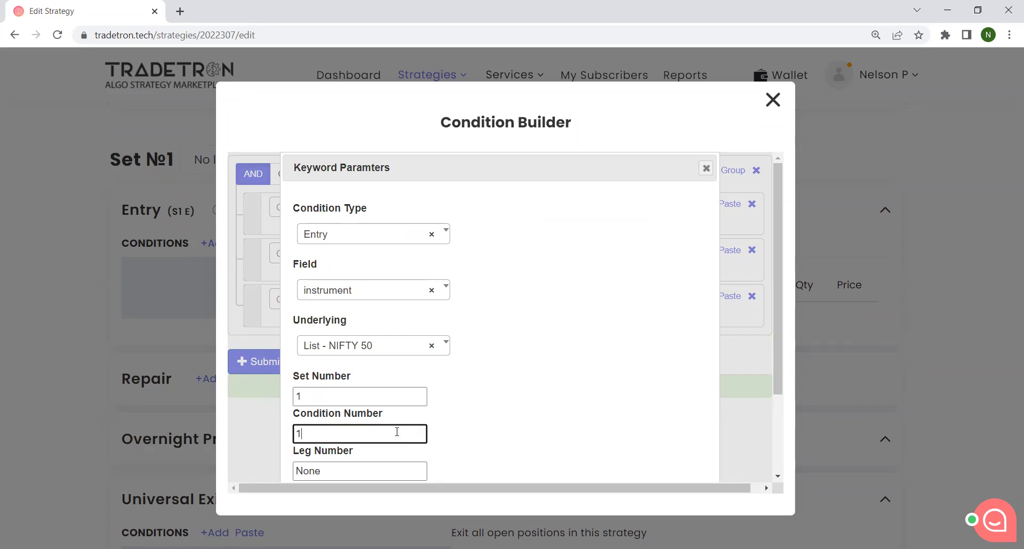
{"action": "scroll", "coordinate": [395, 430], "scroll_direction": "down", "scroll_amount": 2}
{"action": "left_click_drag", "start_coordinate": [352, 361], "coordinate": [305, 368]}
{"action": "type", "text": "1"}
{"action": "left_click", "coordinate": [628, 458]}
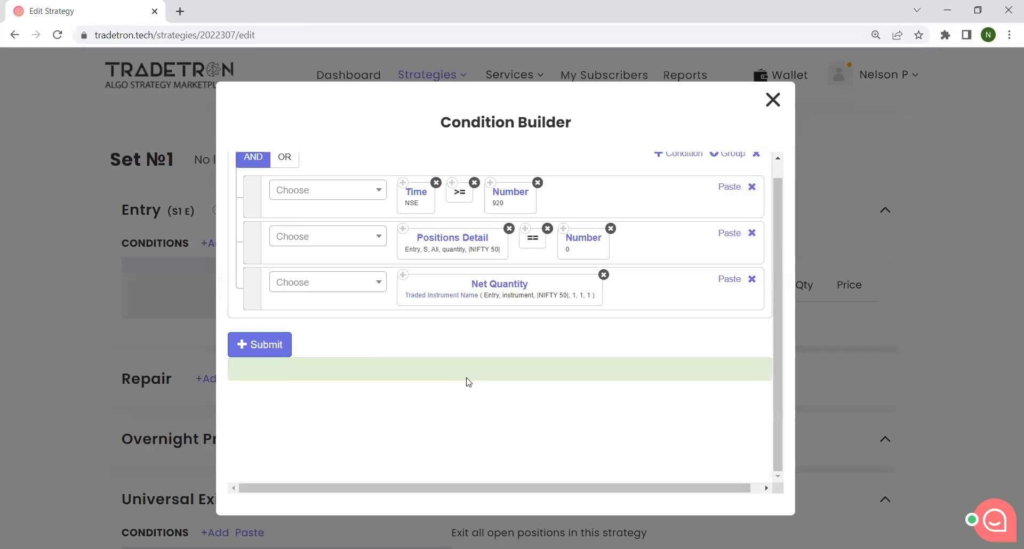
Step: Complete the Net Quantity condition with the = operator and the Number keyword at 0
{"action": "left_click", "coordinate": [356, 283]}
{"action": "type", "text": "="}
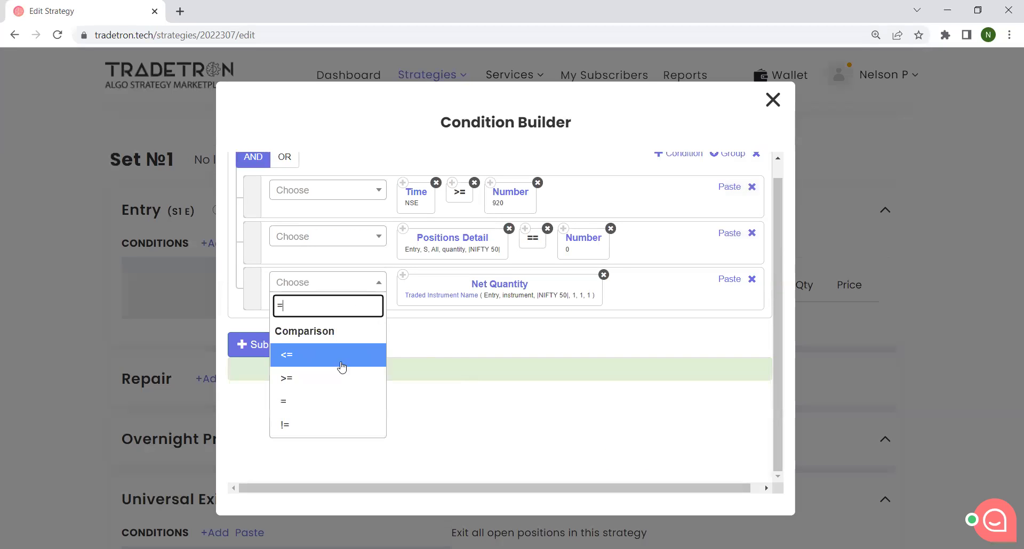
{"action": "left_click", "coordinate": [336, 400]}
{"action": "left_click", "coordinate": [353, 282]}
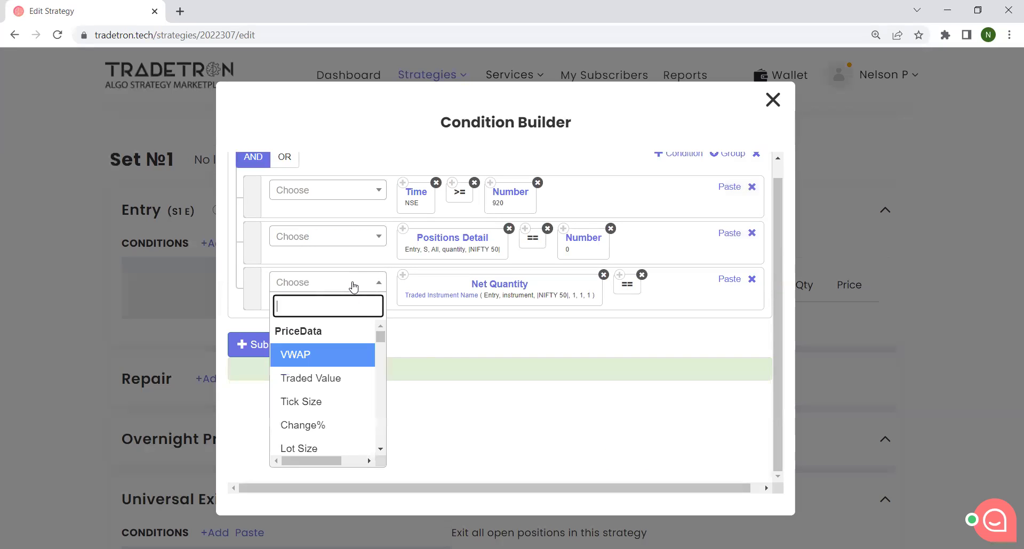
{"action": "type", "text": "Number"}
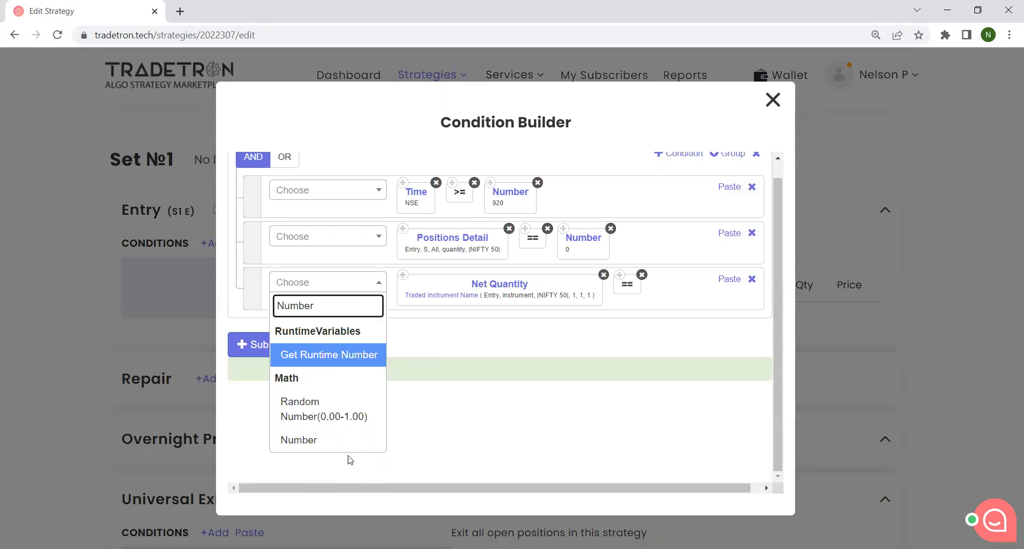
{"action": "left_click", "coordinate": [352, 449]}
{"action": "left_click", "coordinate": [553, 438]}
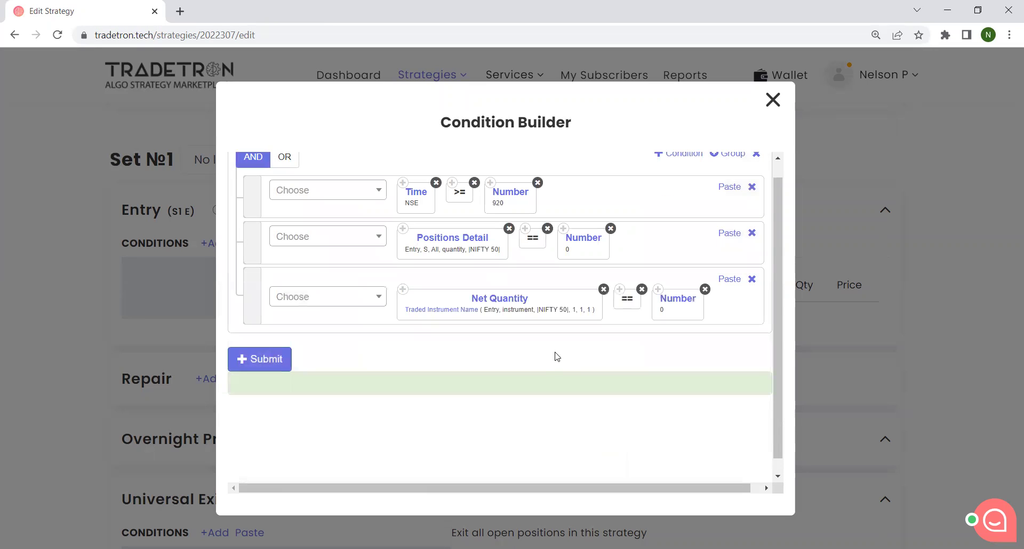
Step: Add a fourth entry condition and paste a copy of the third condition's Net Quantity block into it
{"action": "key", "text": "ctrl+plus"}
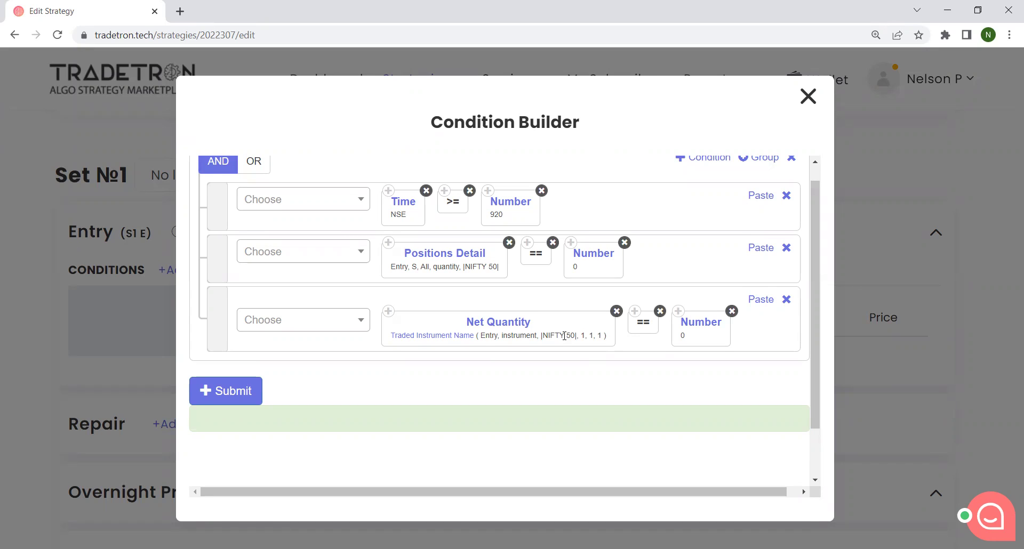
{"action": "scroll", "coordinate": [564, 336], "scroll_direction": "up", "scroll_amount": 1}
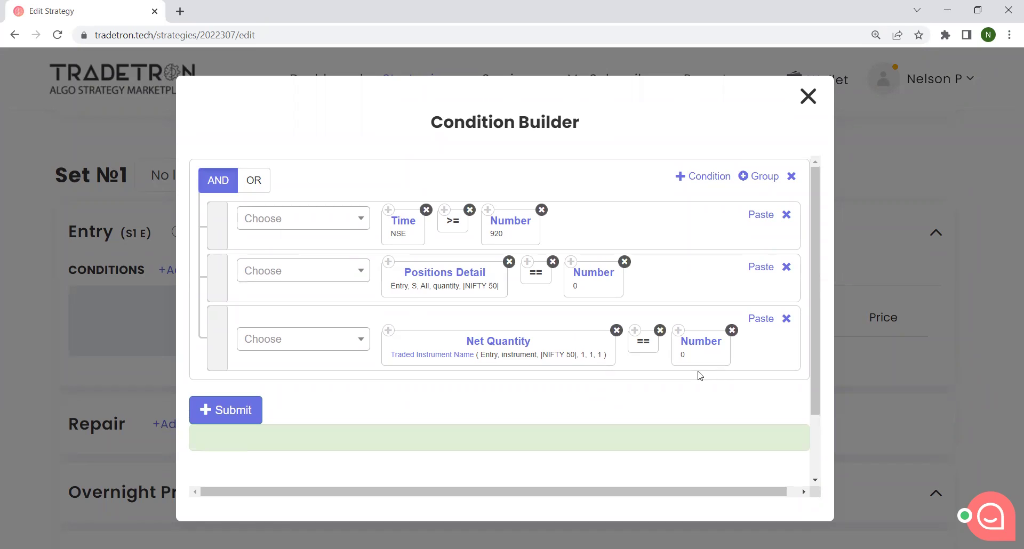
{"action": "left_click", "coordinate": [706, 177]}
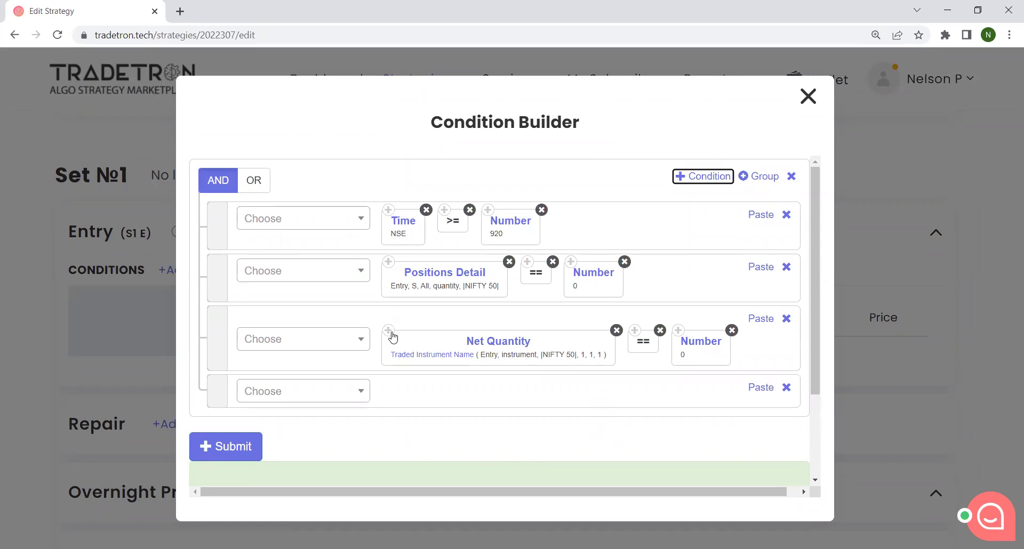
{"action": "scroll", "coordinate": [392, 337], "scroll_direction": "down", "scroll_amount": 2}
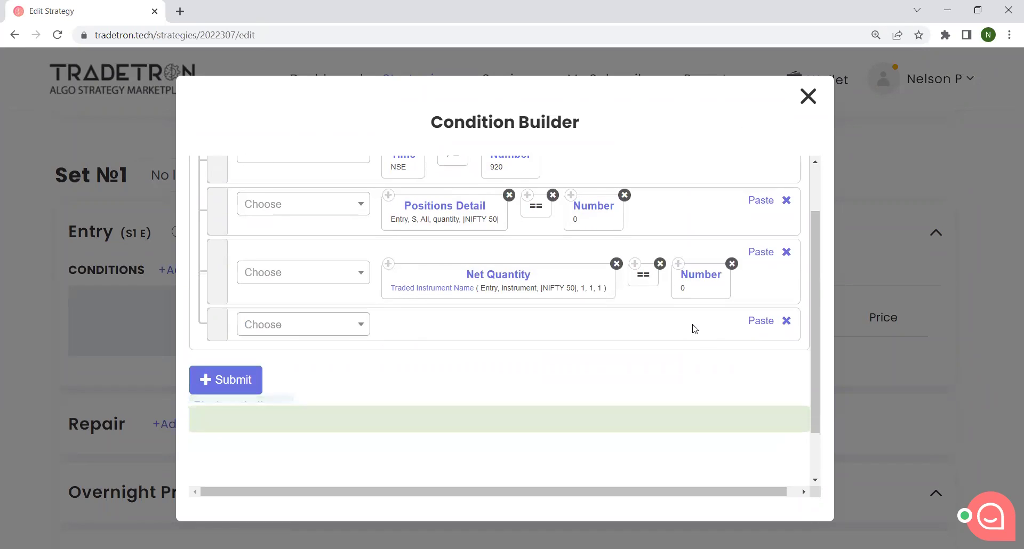
{"action": "left_click", "coordinate": [760, 321]}
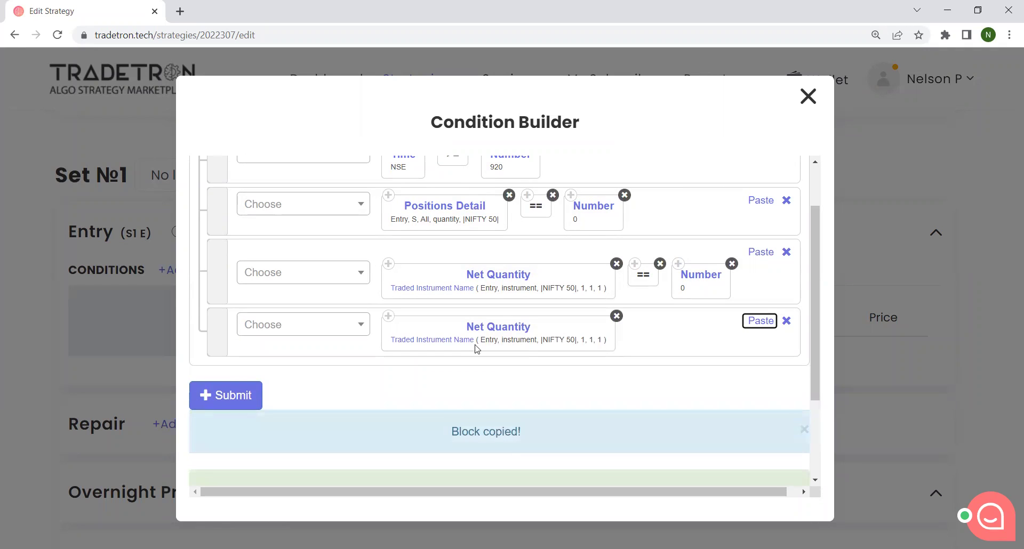
Step: Set the set number of the fourth condition's Traded Instrument Name to 2 and accept the parameters
{"action": "left_click", "coordinate": [437, 344]}
{"action": "scroll", "coordinate": [318, 395], "scroll_direction": "down", "scroll_amount": 1}
{"action": "left_click_drag", "start_coordinate": [290, 362], "coordinate": [254, 370]}
{"action": "type", "text": "2"}
{"action": "scroll", "coordinate": [630, 469], "scroll_direction": "down", "scroll_amount": 4}
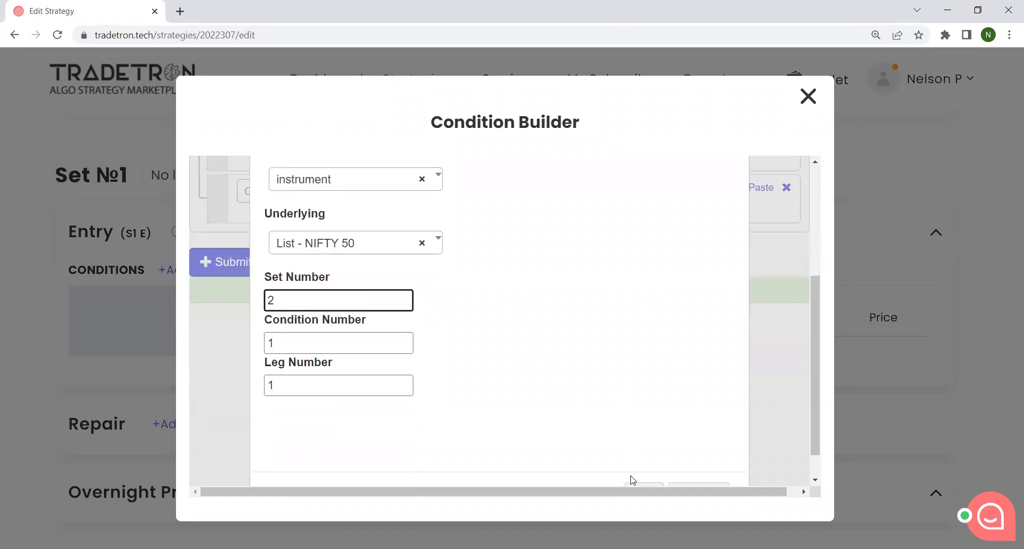
{"action": "left_click", "coordinate": [644, 459]}
Step: Complete the fourth condition with pasted copies of the == operator and the Number 0 block
{"action": "scroll", "coordinate": [633, 407], "scroll_direction": "up", "scroll_amount": 3}
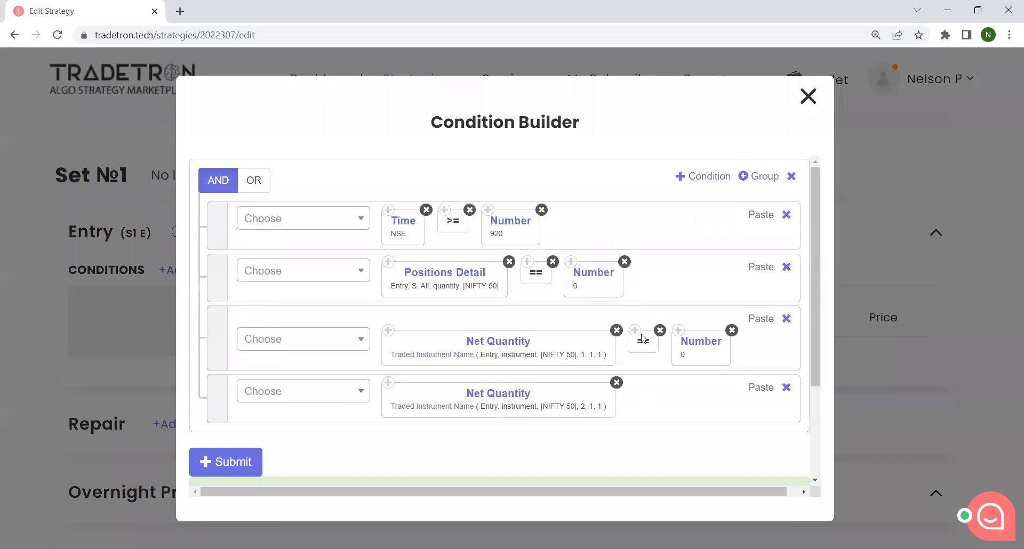
{"action": "left_click", "coordinate": [759, 387]}
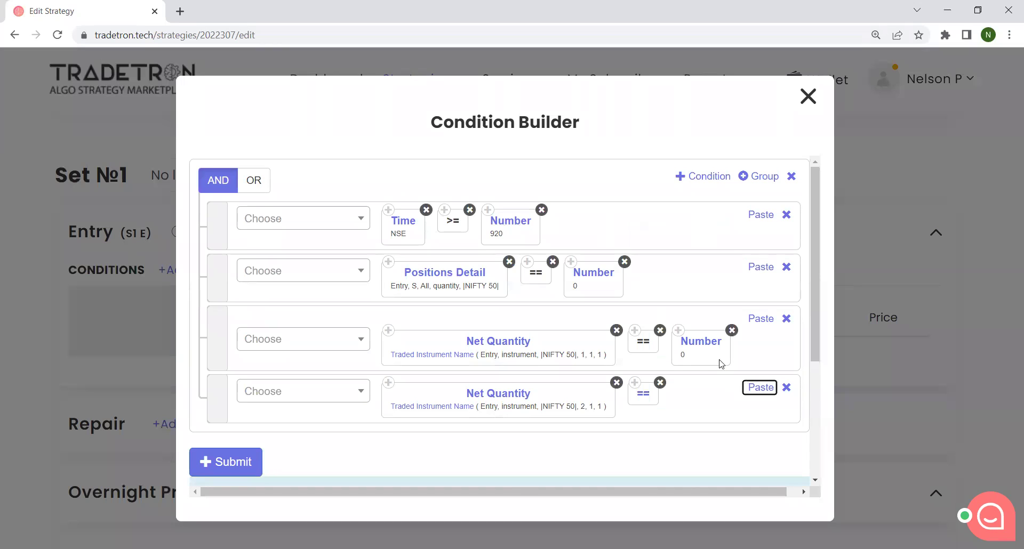
{"action": "left_click", "coordinate": [756, 387]}
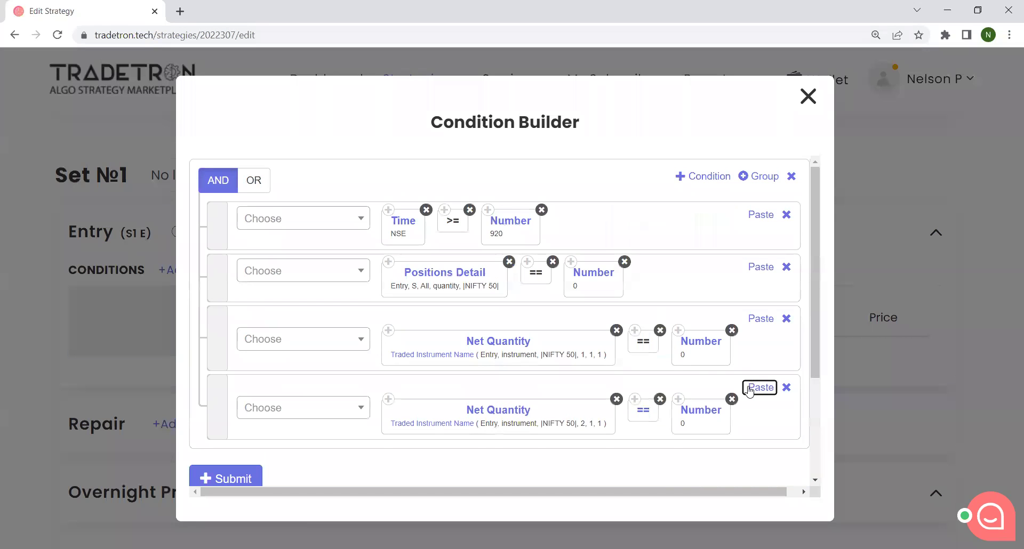
{"action": "scroll", "coordinate": [737, 443], "scroll_direction": "down", "scroll_amount": 1}
{"action": "scroll", "coordinate": [737, 443], "scroll_direction": "down", "scroll_amount": 1}
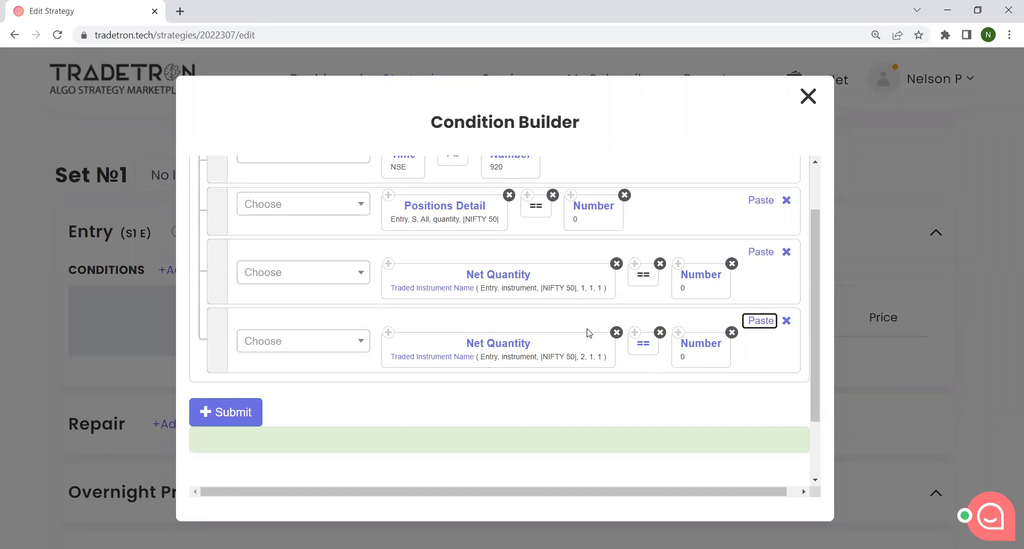
{"action": "scroll", "coordinate": [588, 333], "scroll_direction": "up", "scroll_amount": 3}
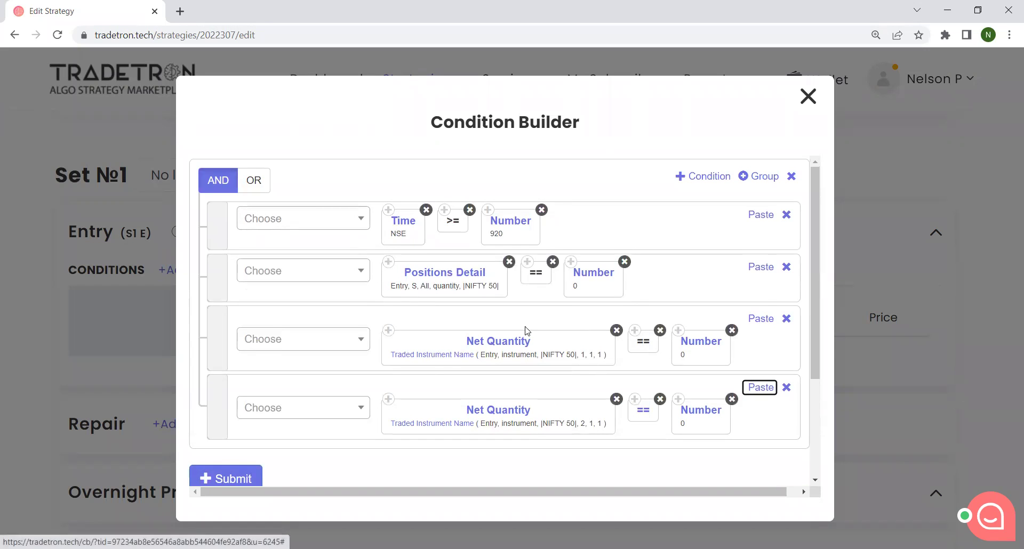
{"action": "scroll", "coordinate": [538, 331], "scroll_direction": "down", "scroll_amount": 3}
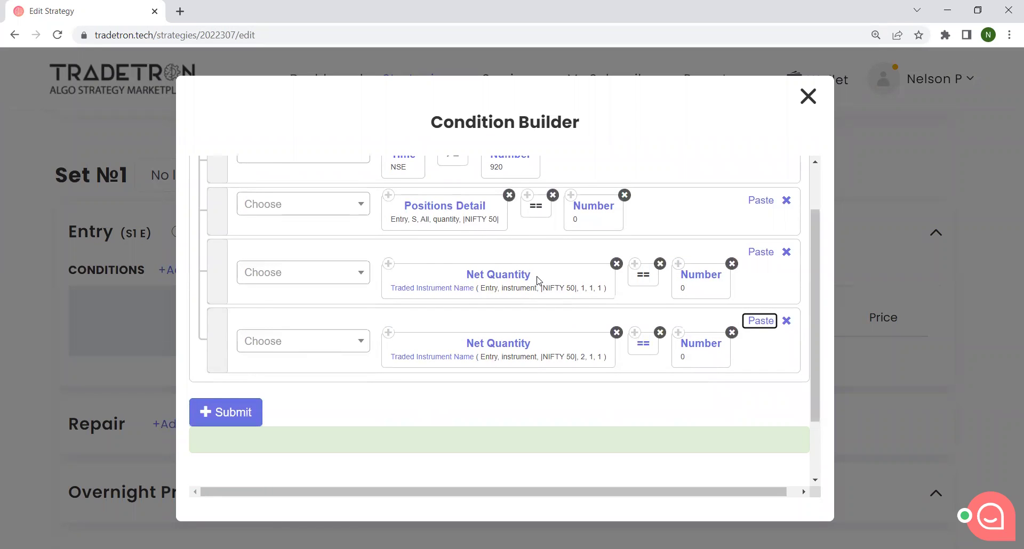
{"action": "scroll", "coordinate": [539, 281], "scroll_direction": "up", "scroll_amount": 3}
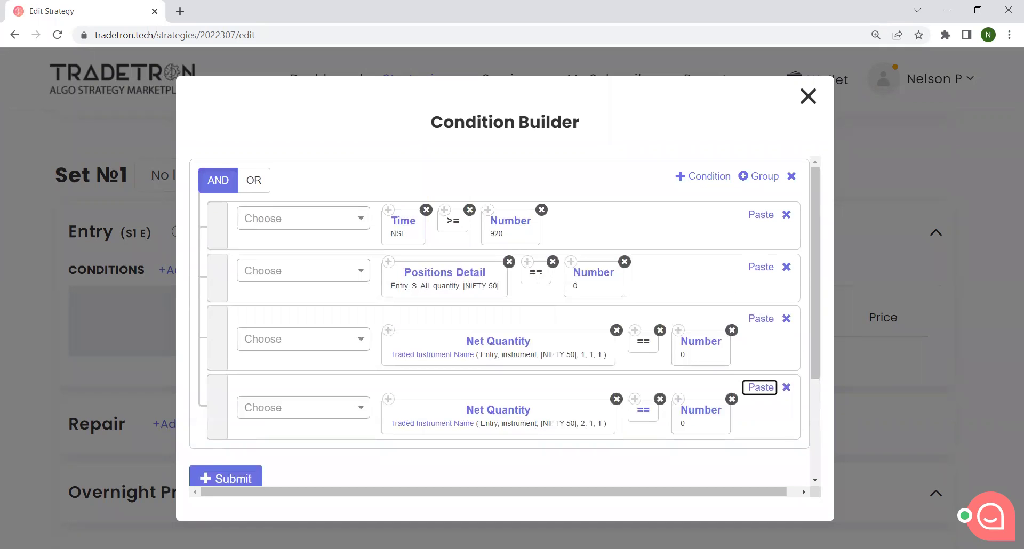
{"action": "scroll", "coordinate": [537, 279], "scroll_direction": "down", "scroll_amount": 3}
Step: Add a fifth entry condition and choose the ORB keyword for it
{"action": "scroll", "coordinate": [537, 280], "scroll_direction": "up", "scroll_amount": 3}
{"action": "left_click", "coordinate": [698, 178]}
{"action": "scroll", "coordinate": [667, 195], "scroll_direction": "down", "scroll_amount": 1}
{"action": "scroll", "coordinate": [660, 196], "scroll_direction": "down", "scroll_amount": 2}
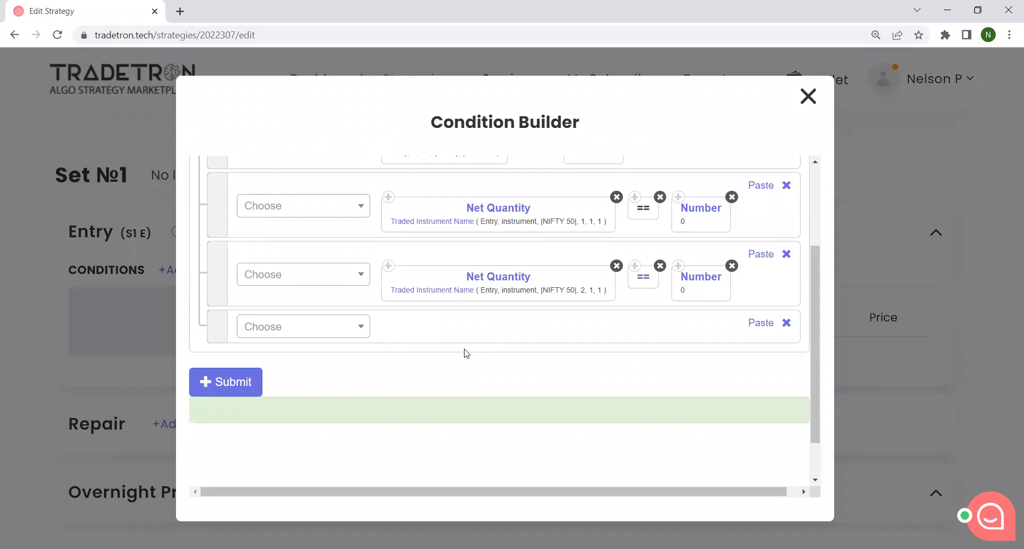
{"action": "left_click", "coordinate": [340, 335]}
{"action": "type", "text": "ORB"}
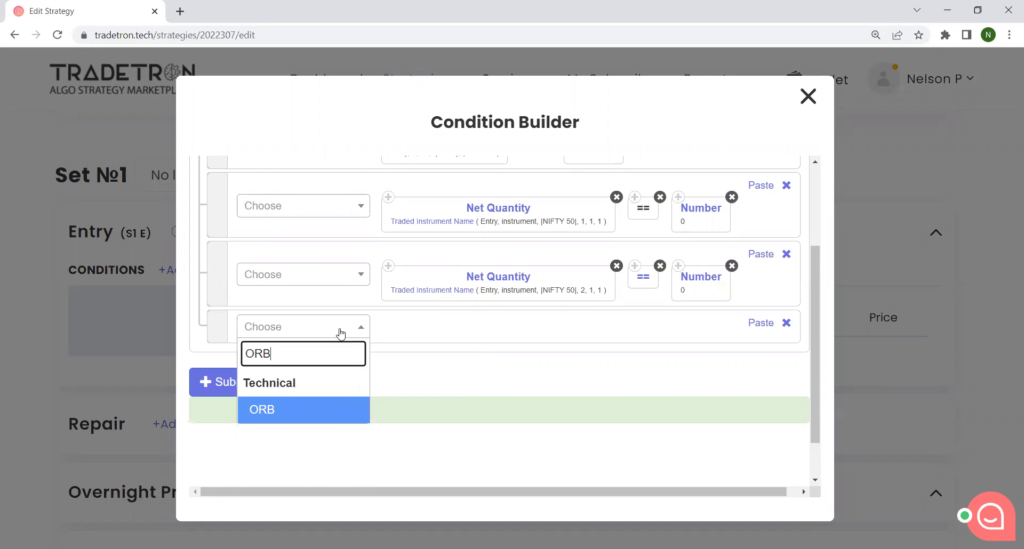
{"action": "left_click", "coordinate": [299, 411]}
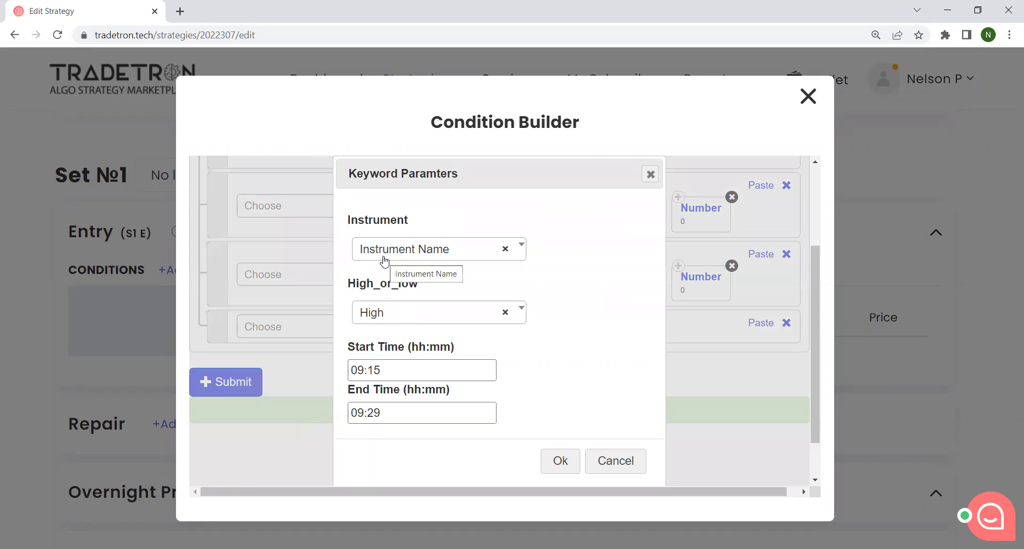
Step: Set the ORB's High_or_low parameter to Open and its end time to 09:19, and accept the parameters
{"action": "left_click", "coordinate": [386, 317]}
{"action": "scroll", "coordinate": [411, 349], "scroll_direction": "down", "scroll_amount": 2}
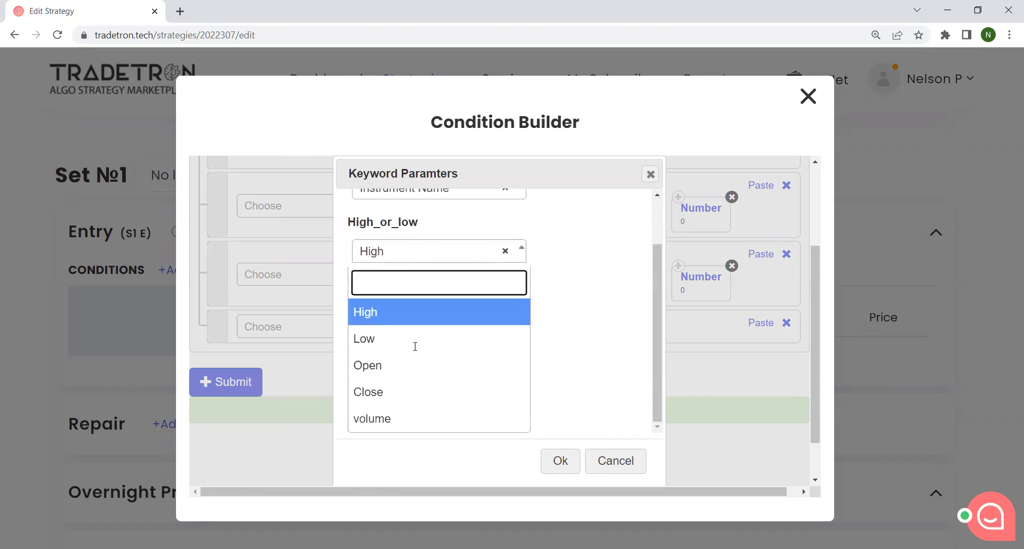
{"action": "left_click", "coordinate": [397, 366]}
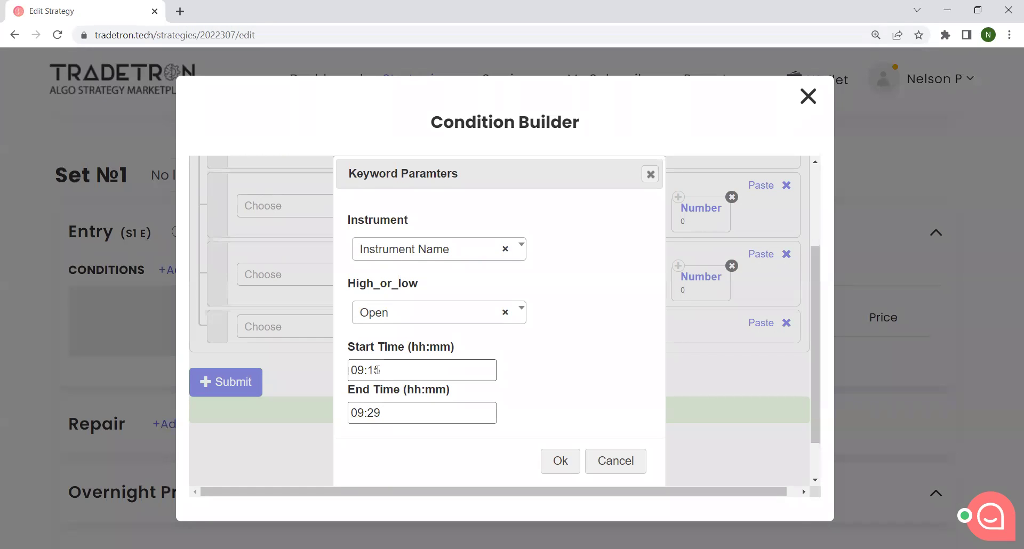
{"action": "left_click", "coordinate": [378, 413]}
{"action": "left_click_drag", "start_coordinate": [379, 412], "coordinate": [370, 412]}
{"action": "type", "text": "19"}
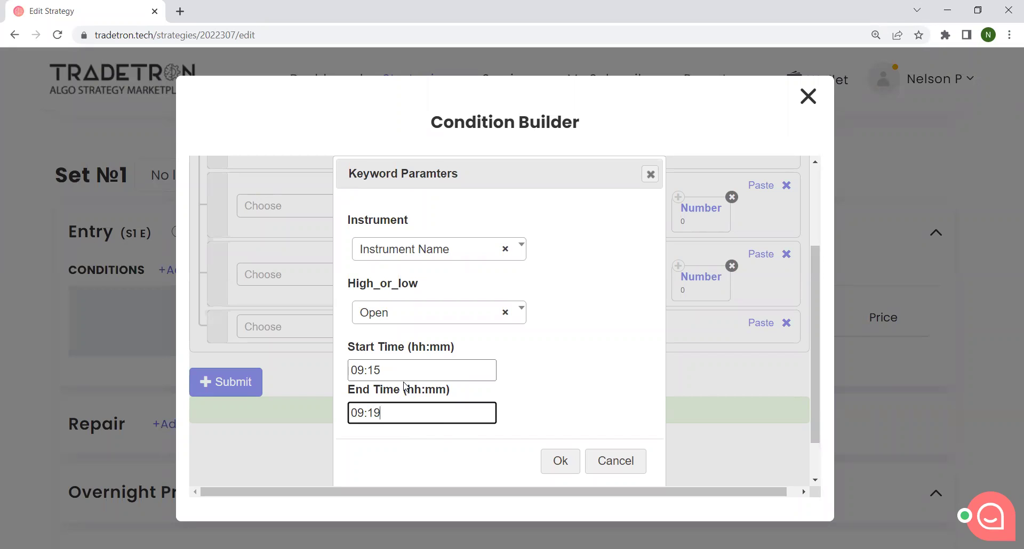
{"action": "left_click", "coordinate": [551, 460]}
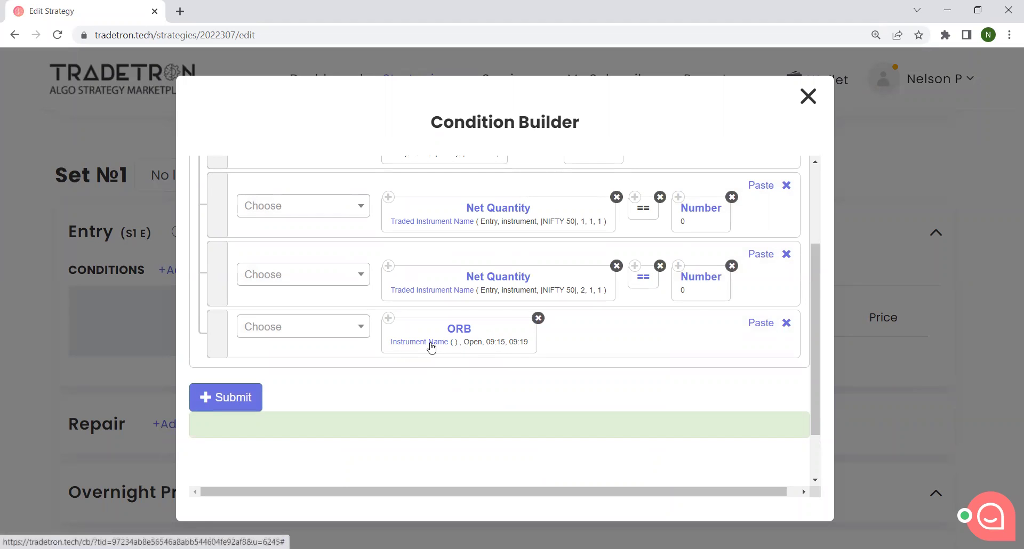
Step: Open the parameters of the ORB's Instrument Name and set the exchange to NSE
{"action": "key", "text": "ctrl+plus"}
{"action": "key", "text": "ctrl+minus"}
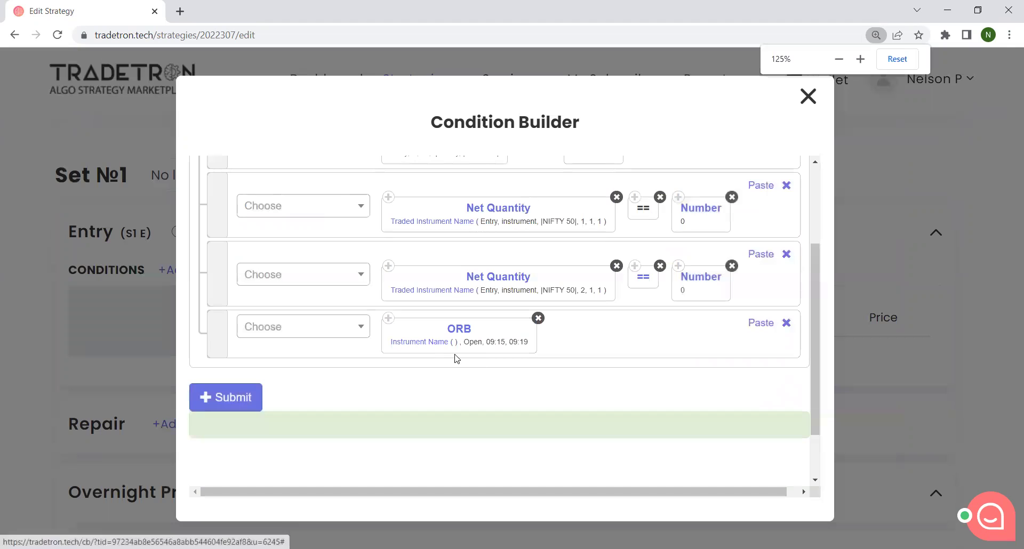
{"action": "left_click", "coordinate": [425, 344]}
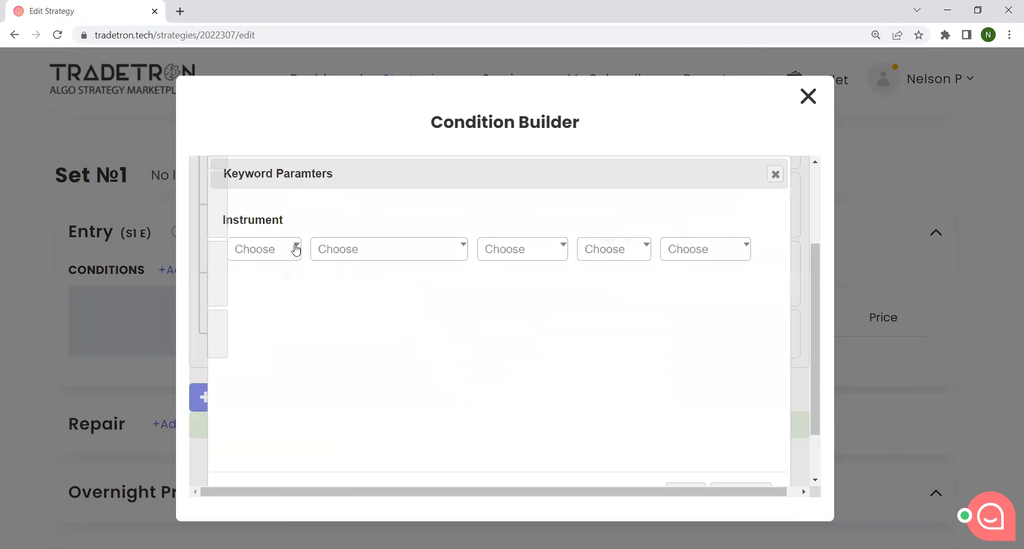
{"action": "left_click", "coordinate": [276, 253]}
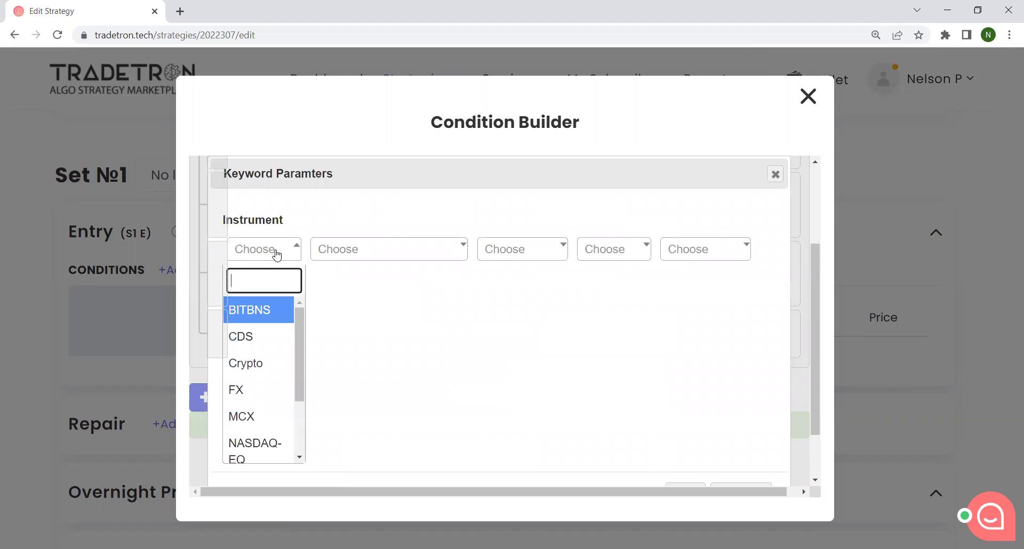
{"action": "type", "text": "NSE"}
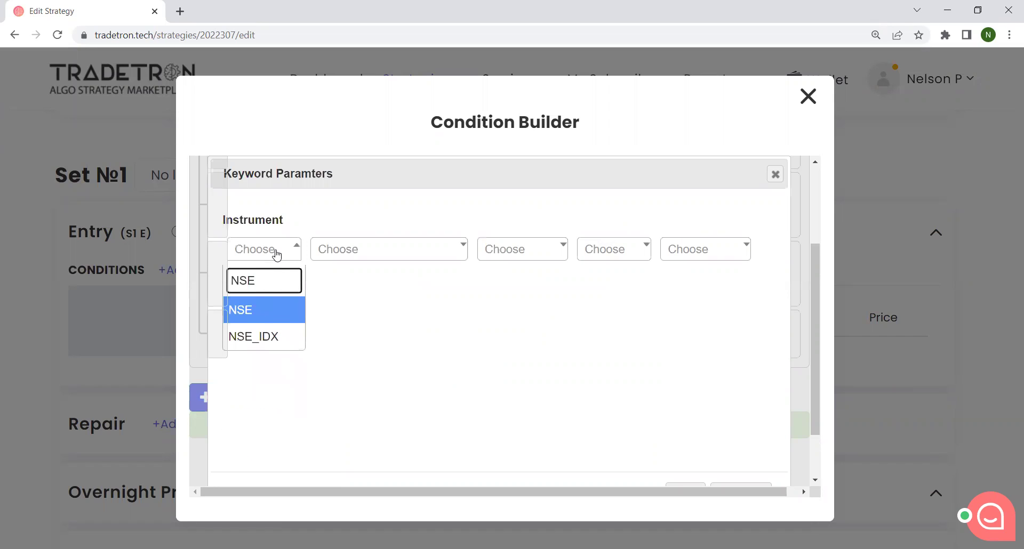
{"action": "left_click", "coordinate": [268, 315]}
{"action": "left_click", "coordinate": [270, 252]}
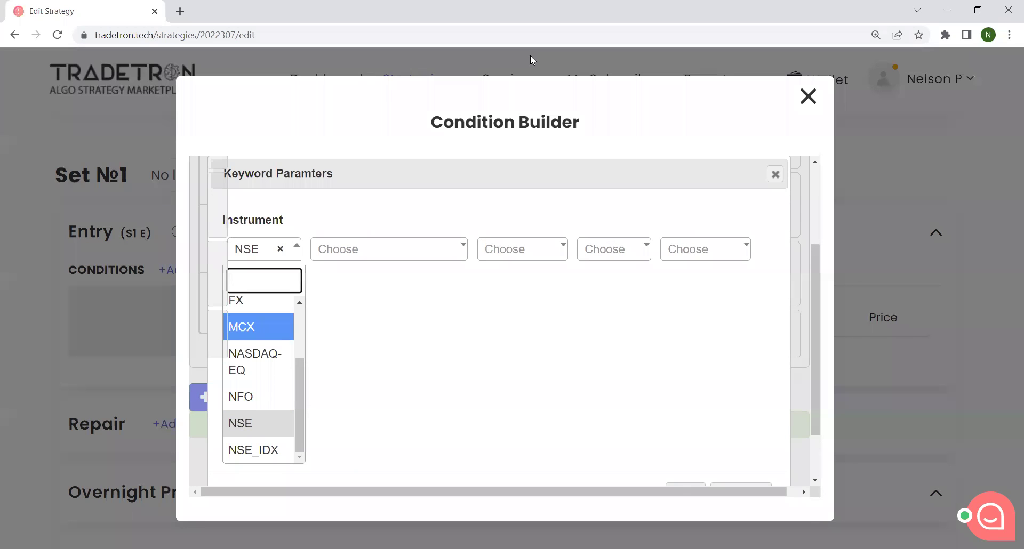
{"action": "scroll", "coordinate": [255, 355], "scroll_direction": "up", "scroll_amount": 2}
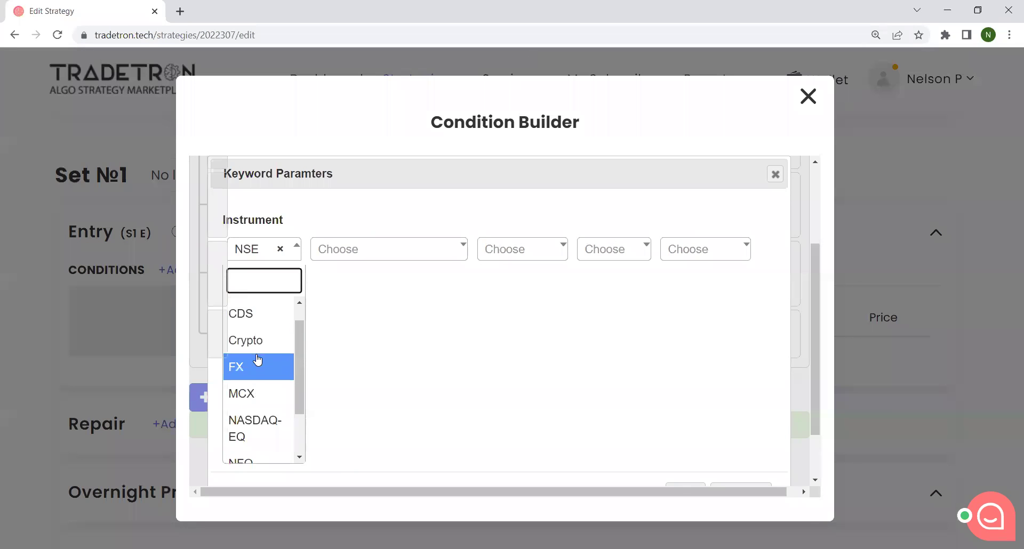
{"action": "scroll", "coordinate": [263, 349], "scroll_direction": "down", "scroll_amount": 2}
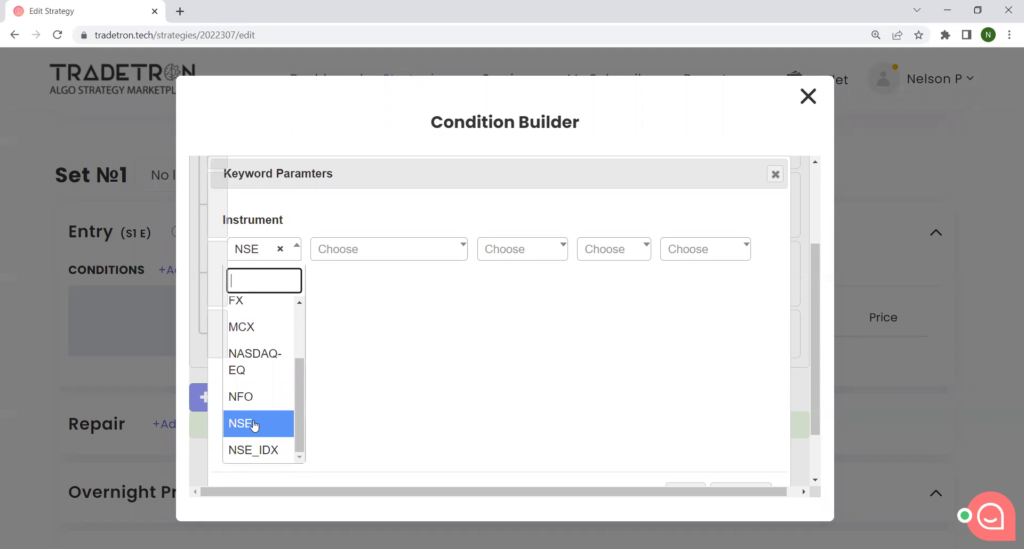
{"action": "left_click", "coordinate": [255, 426]}
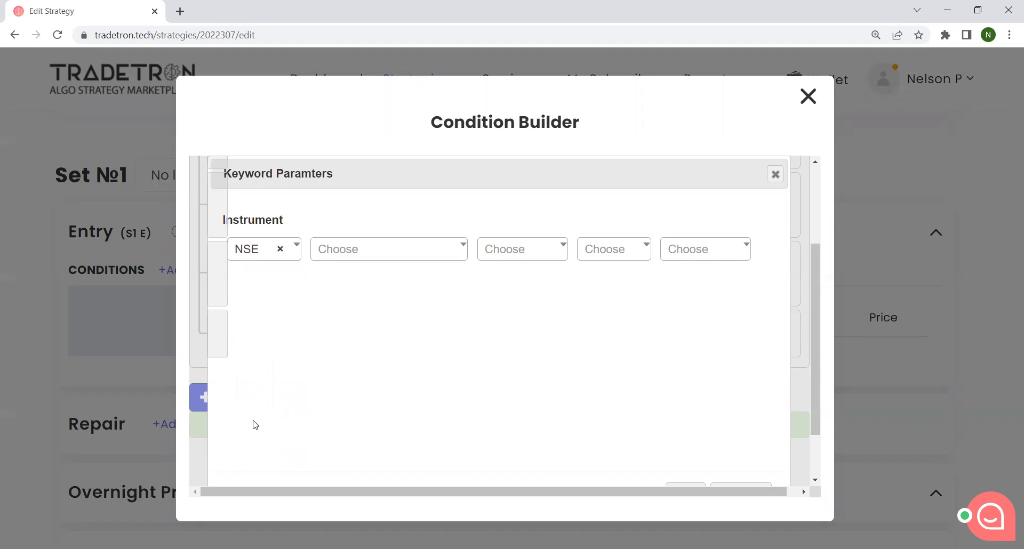
Step: Set the underlying of the ORB's Instrument Name to List - NIFTY 50 and accept the parameters
{"action": "left_click", "coordinate": [331, 250]}
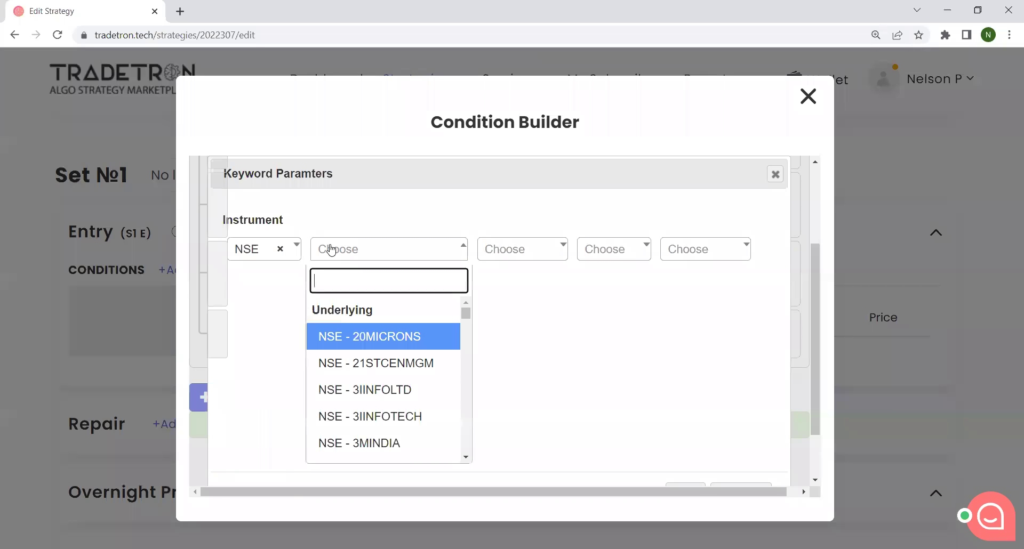
{"action": "type", "text": "nifty"}
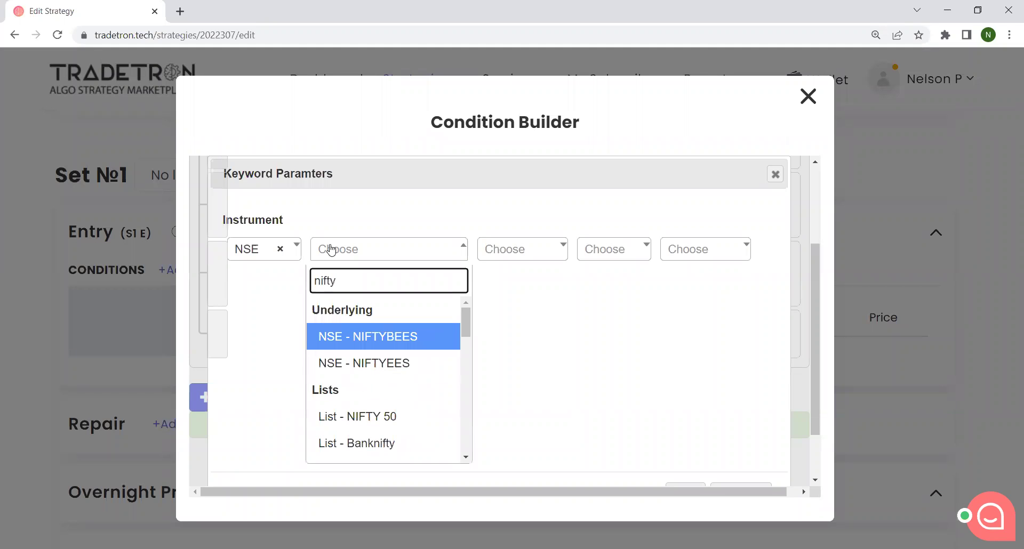
{"action": "left_click", "coordinate": [373, 416]}
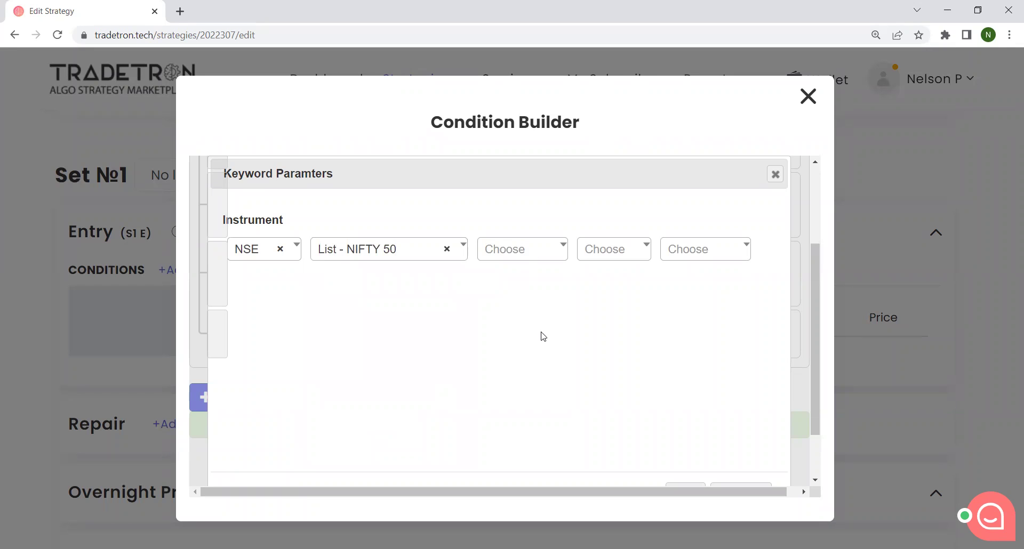
{"action": "scroll", "coordinate": [544, 339], "scroll_direction": "down", "scroll_amount": 2}
{"action": "left_click", "coordinate": [700, 433]}
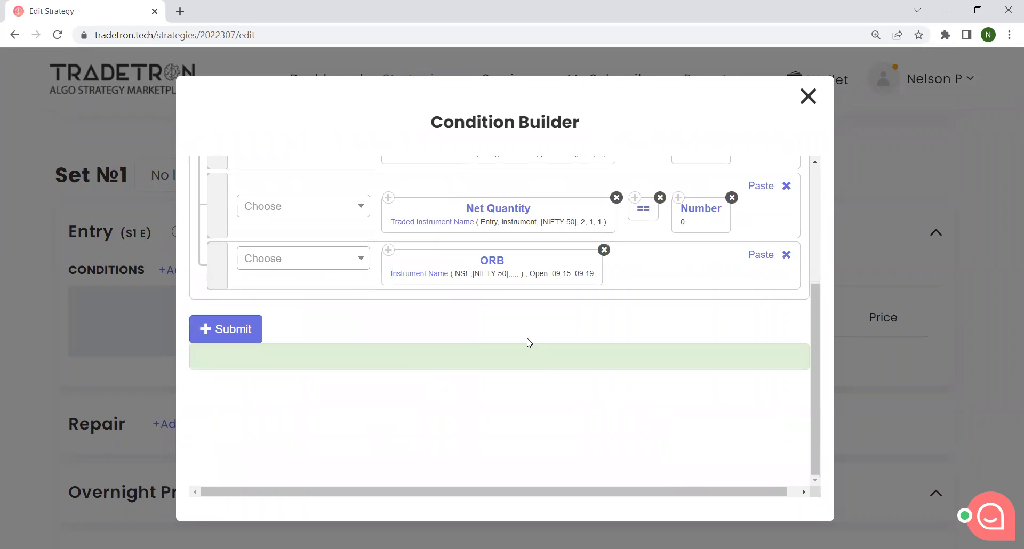
Step: Add the == operator after the ORB block in the fifth condition
{"action": "key", "text": "ctrl+plus"}
{"action": "scroll", "coordinate": [553, 344], "scroll_direction": "up", "scroll_amount": 1}
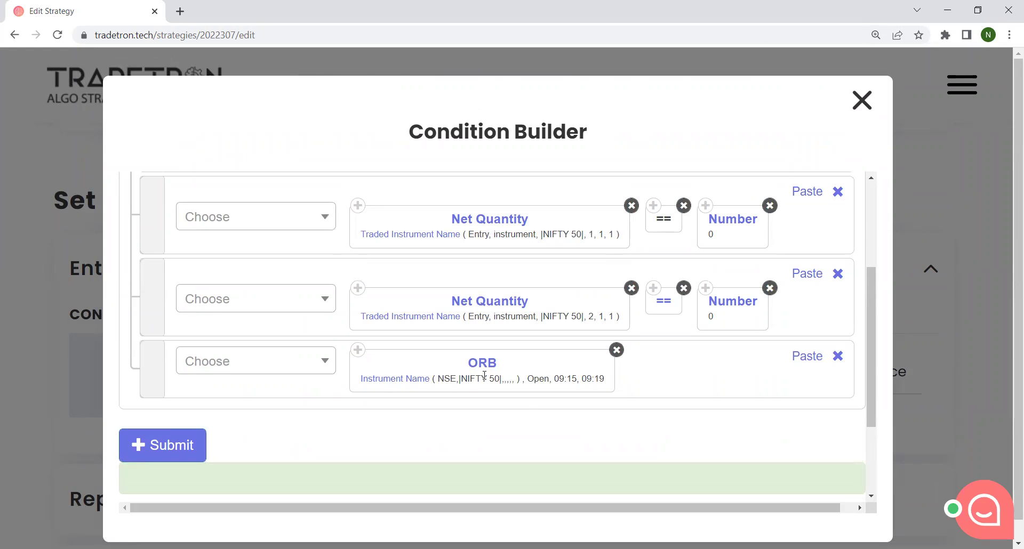
{"action": "left_click", "coordinate": [279, 360]}
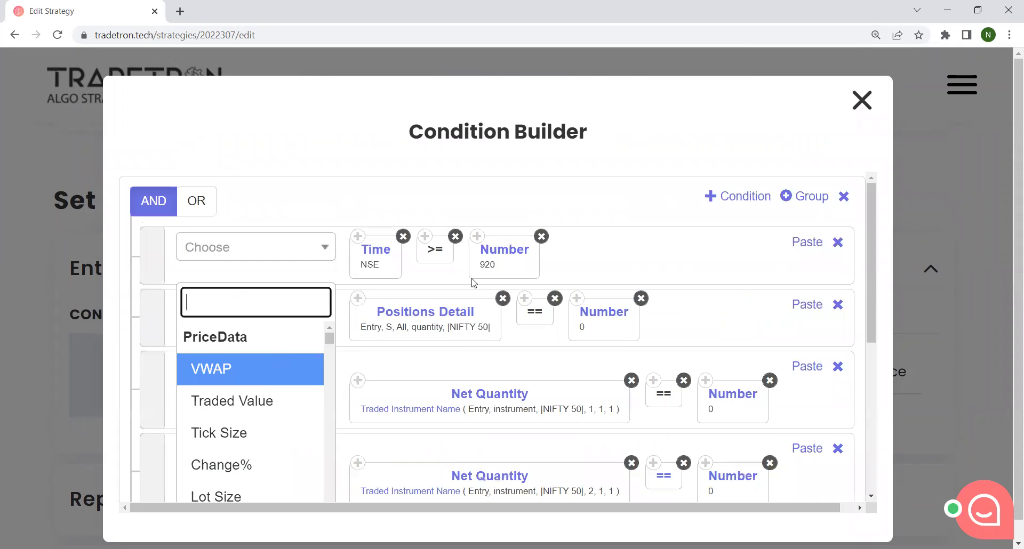
{"action": "scroll", "coordinate": [653, 252], "scroll_direction": "down", "scroll_amount": 2}
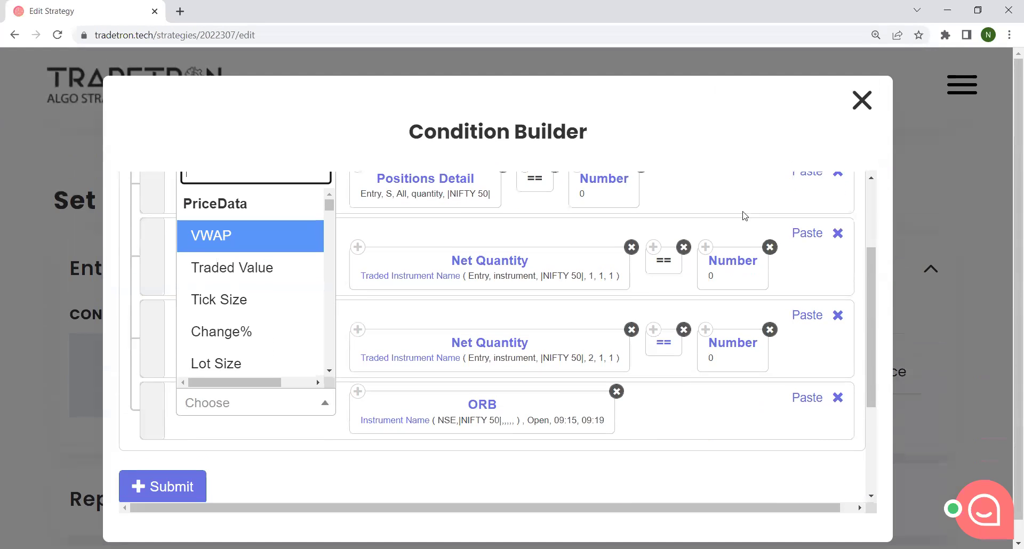
{"action": "key", "text": "ctrl+minus"}
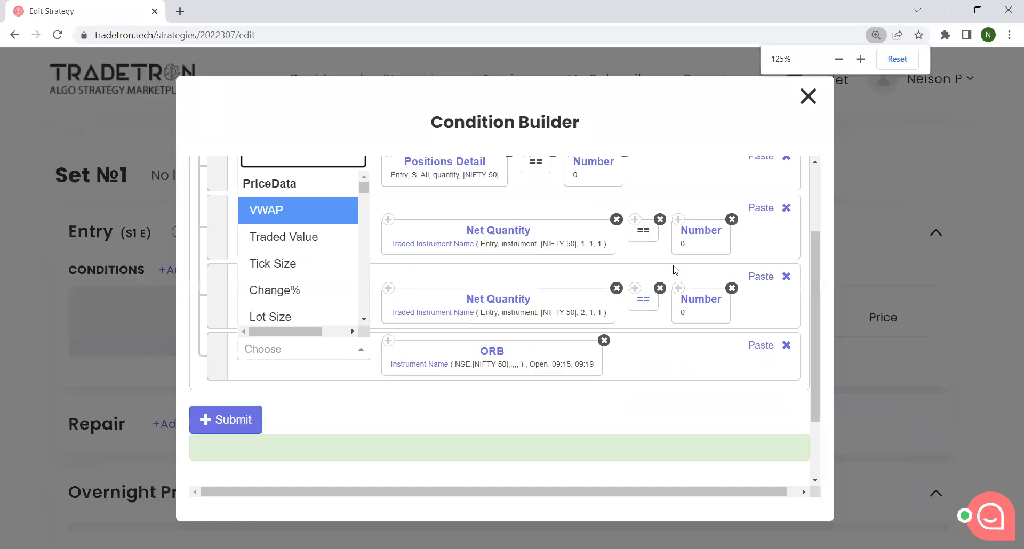
{"action": "left_click", "coordinate": [665, 392]}
{"action": "scroll", "coordinate": [426, 421], "scroll_direction": "up", "scroll_amount": 1}
{"action": "left_click", "coordinate": [339, 425]}
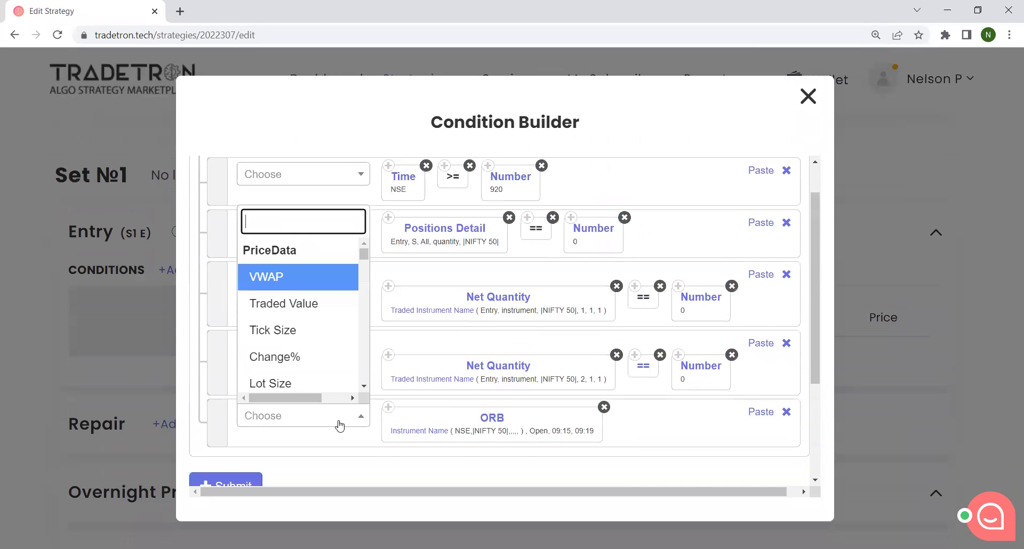
{"action": "type", "text": "="}
{"action": "left_click", "coordinate": [313, 365]}
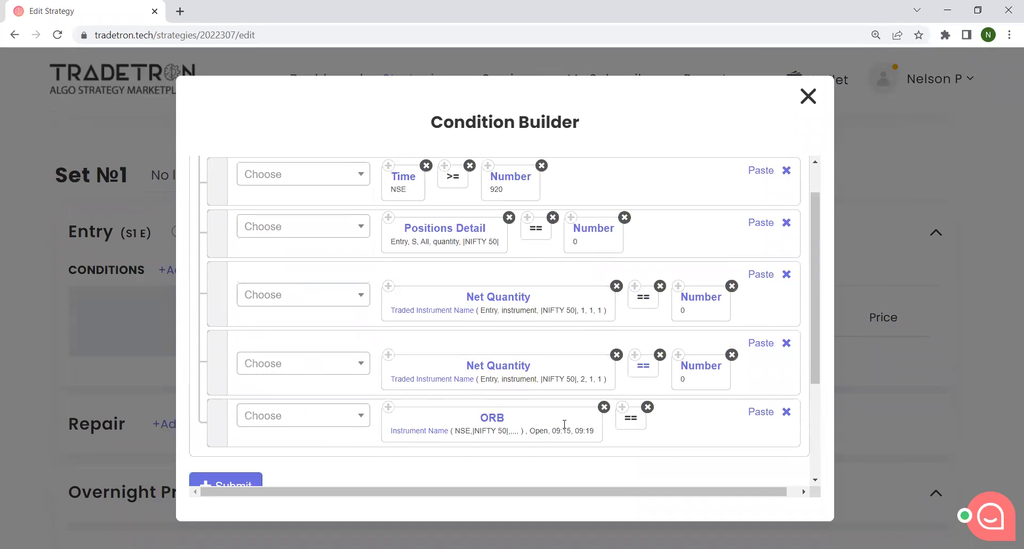
Step: Paste a second ORB block after the == operator in the fifth condition and set its High_or_low parameter to High
{"action": "left_click", "coordinate": [746, 416]}
{"action": "scroll", "coordinate": [644, 436], "scroll_direction": "down", "scroll_amount": 1}
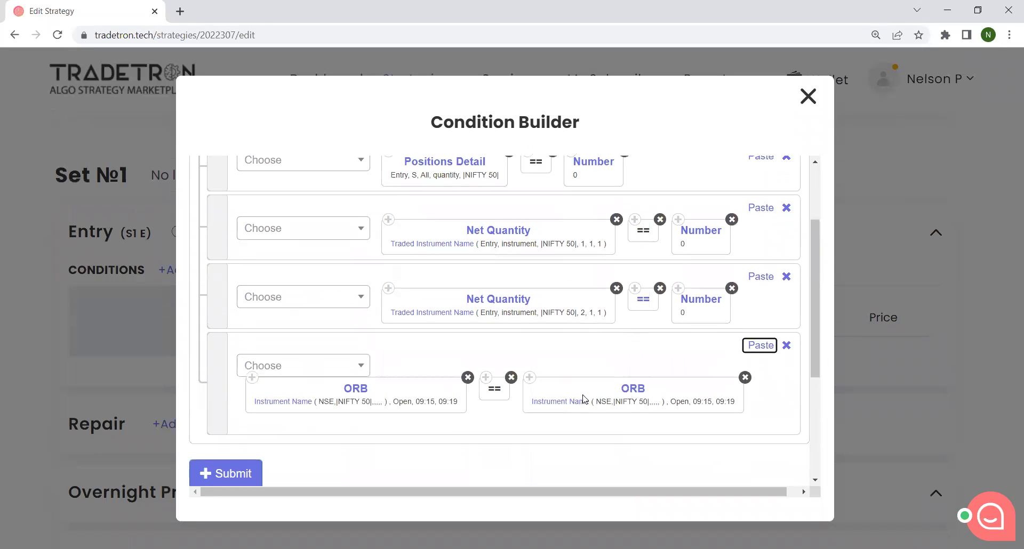
{"action": "left_click", "coordinate": [633, 389]}
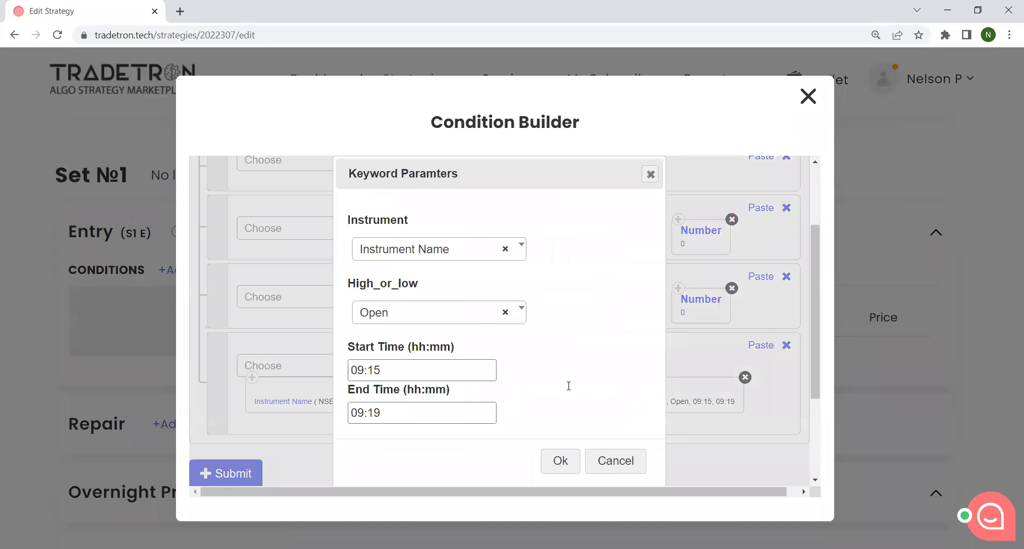
{"action": "left_click", "coordinate": [382, 316]}
{"action": "left_click", "coordinate": [382, 373]}
{"action": "scroll", "coordinate": [549, 357], "scroll_direction": "down", "scroll_amount": 2}
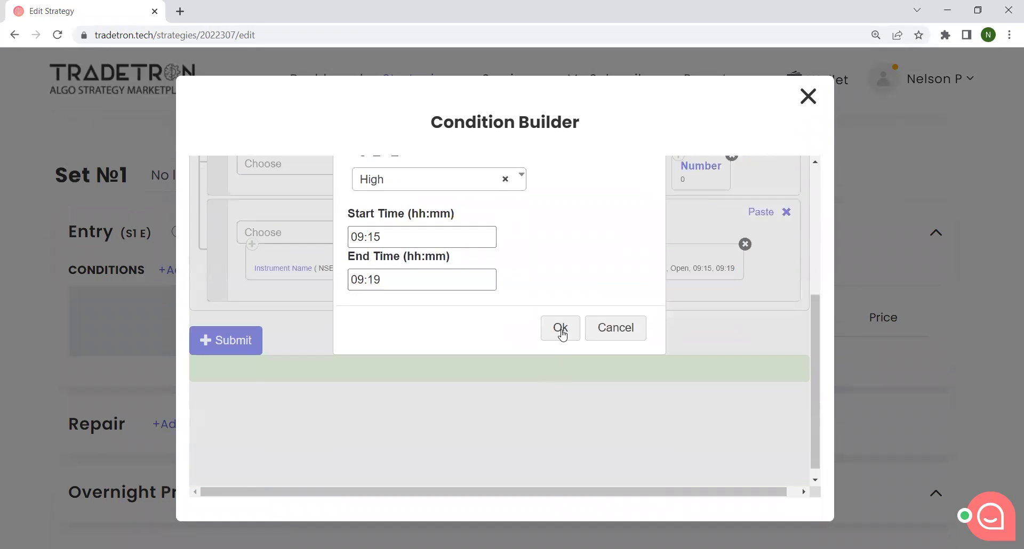
{"action": "left_click", "coordinate": [560, 328]}
{"action": "scroll", "coordinate": [613, 354], "scroll_direction": "up", "scroll_amount": 1}
{"action": "scroll", "coordinate": [454, 383], "scroll_direction": "up", "scroll_amount": 1}
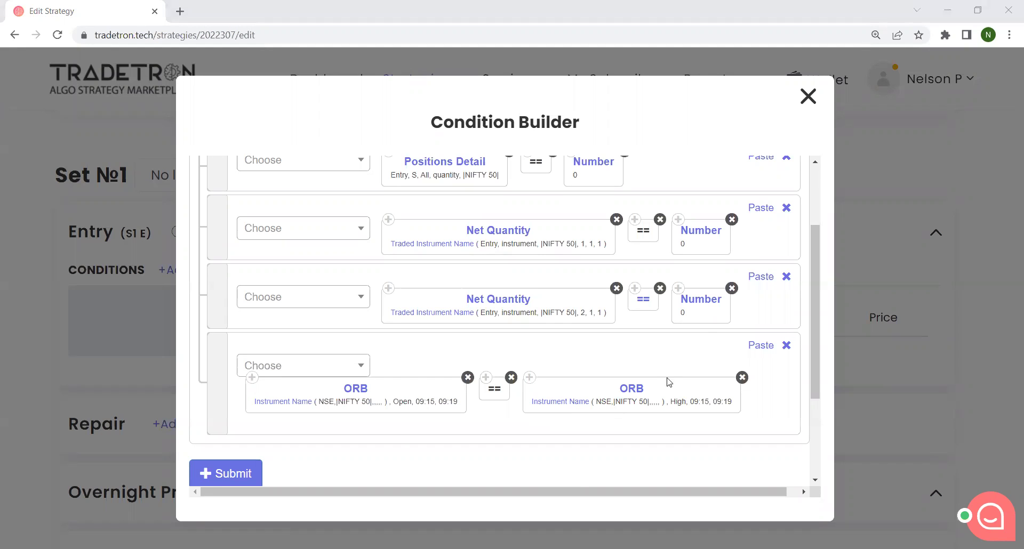
Step: Add a sixth condition to the AND group and insert the LTP keyword with Instrument Name as its instrument
{"action": "scroll", "coordinate": [703, 340], "scroll_direction": "up", "scroll_amount": 3}
{"action": "left_click", "coordinate": [709, 177]}
{"action": "scroll", "coordinate": [675, 199], "scroll_direction": "down", "scroll_amount": 4}
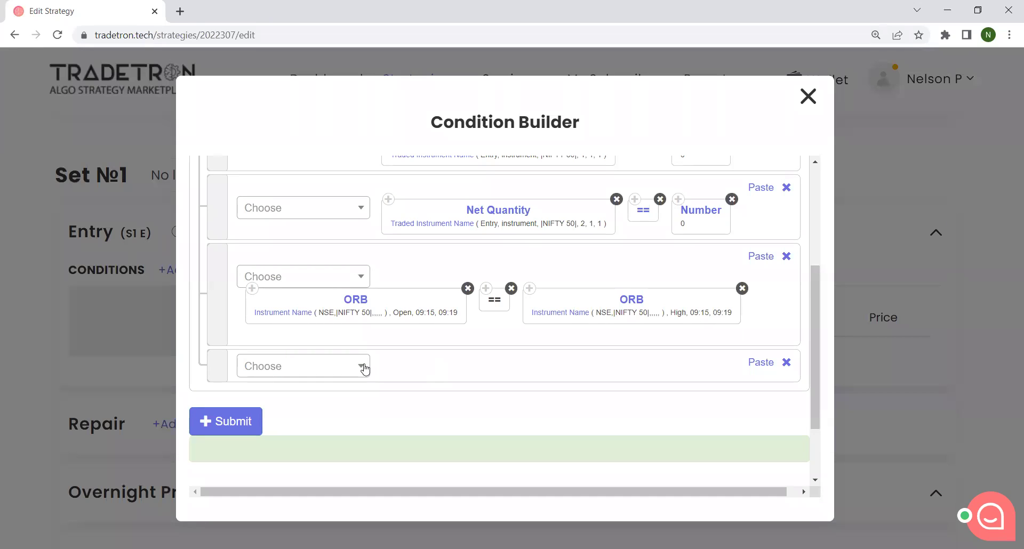
{"action": "left_click", "coordinate": [341, 375]}
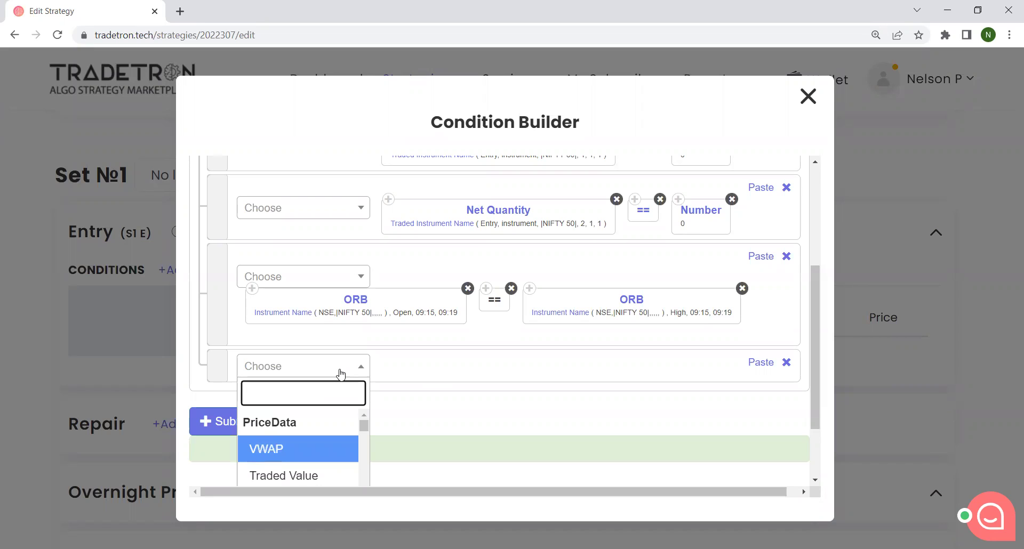
{"action": "type", "text": "LTP"}
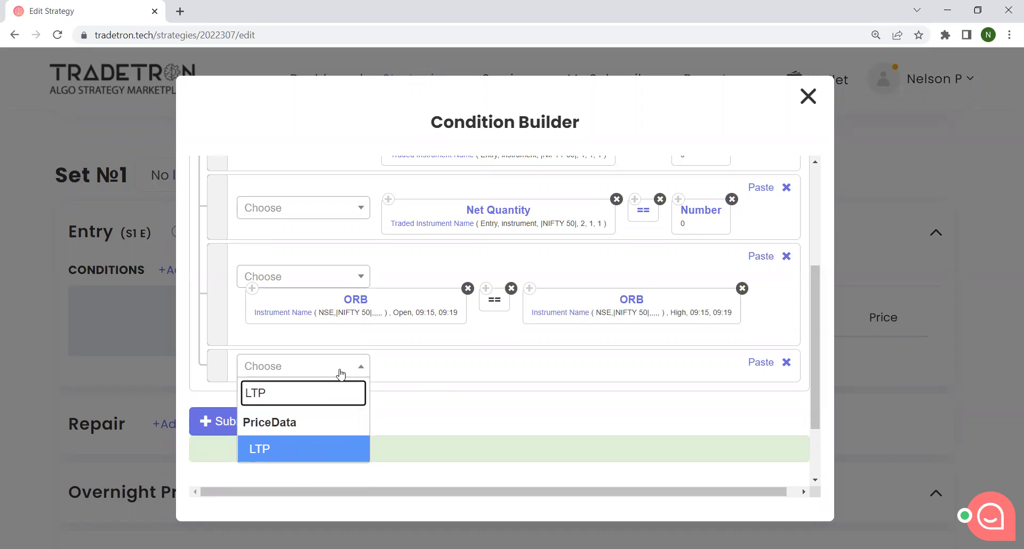
{"action": "left_click", "coordinate": [335, 449]}
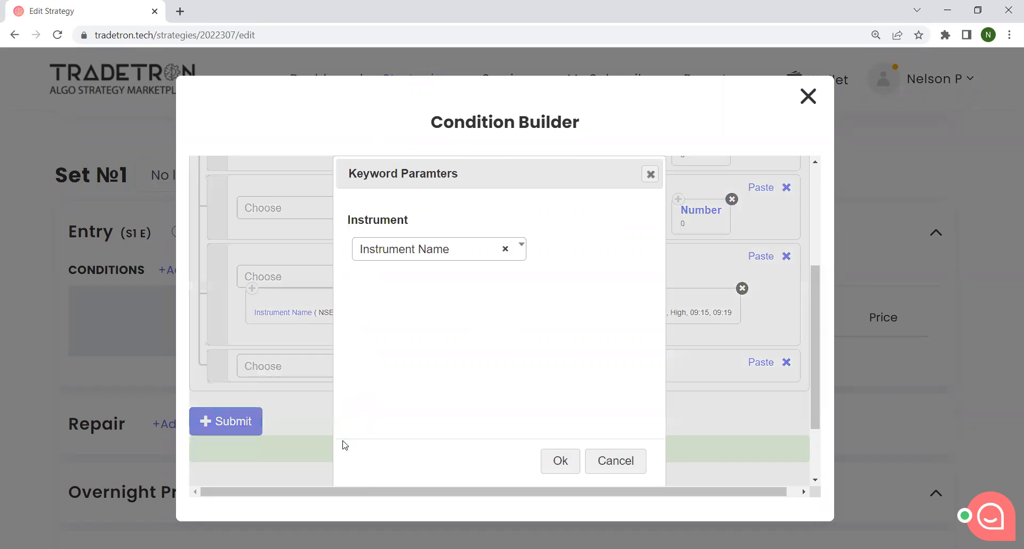
{"action": "left_click", "coordinate": [555, 469]}
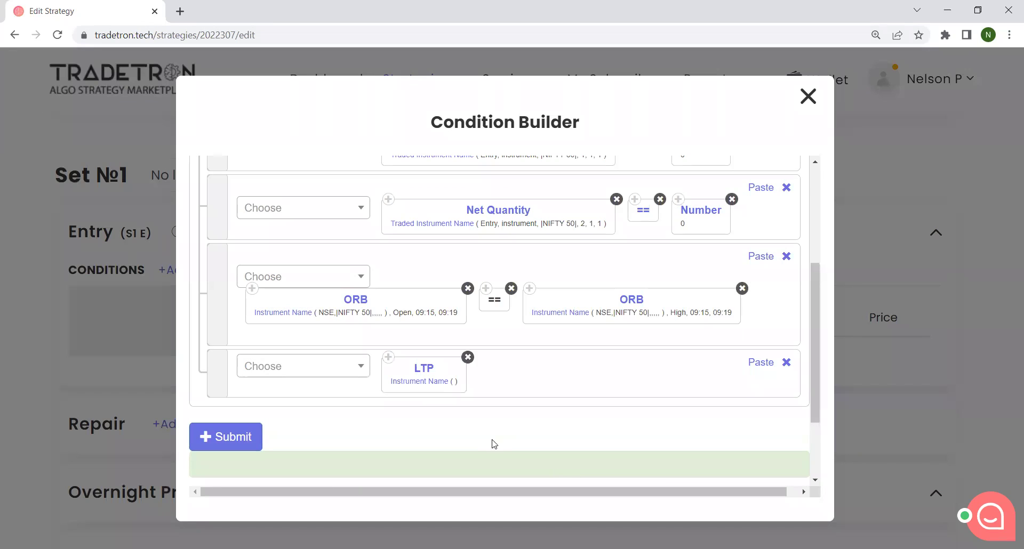
Step: Set the LTP's Instrument Name to exchange NSE and underlying List - NIFTY 50, and accept the parameters
{"action": "left_click", "coordinate": [411, 381]}
{"action": "left_click", "coordinate": [264, 251]}
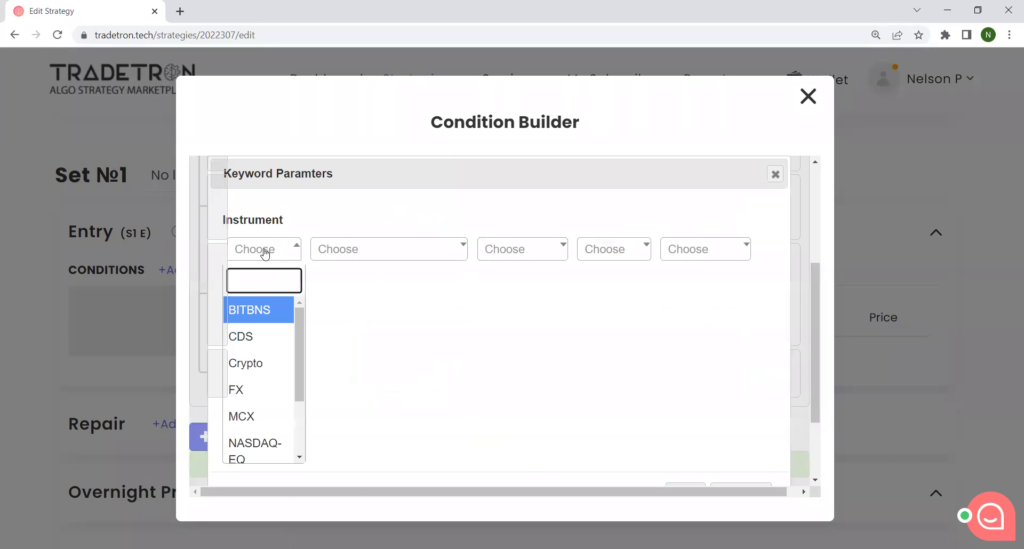
{"action": "type", "text": "NSE"}
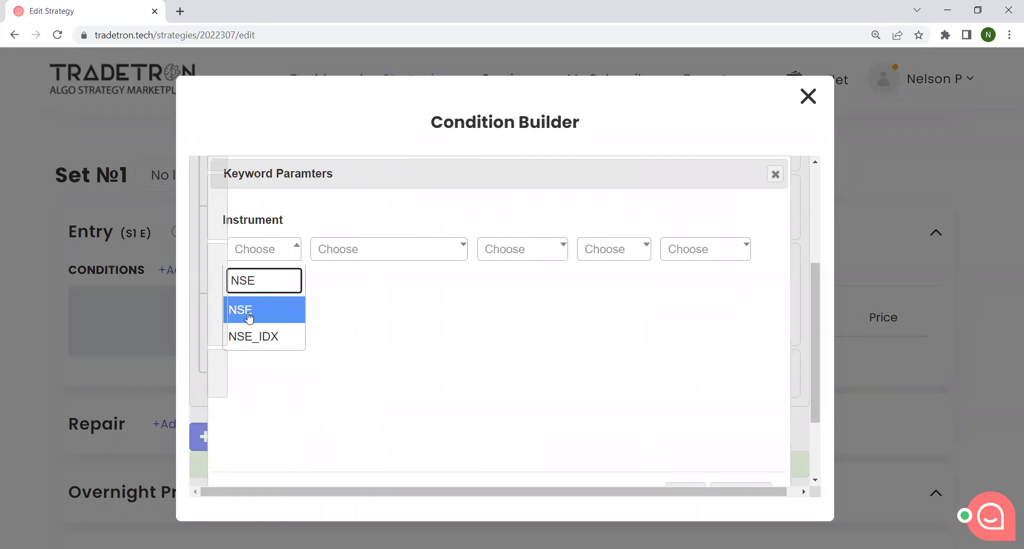
{"action": "left_click", "coordinate": [249, 317]}
{"action": "left_click", "coordinate": [350, 260]}
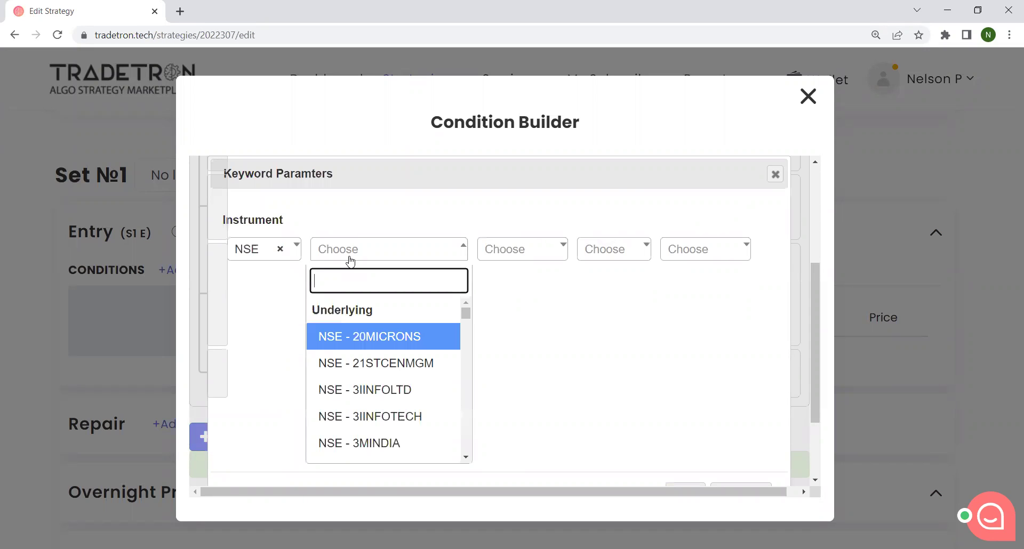
{"action": "type", "text": "l"}
{"action": "key", "text": "BackSpace"}
{"action": "type", "text": "n"}
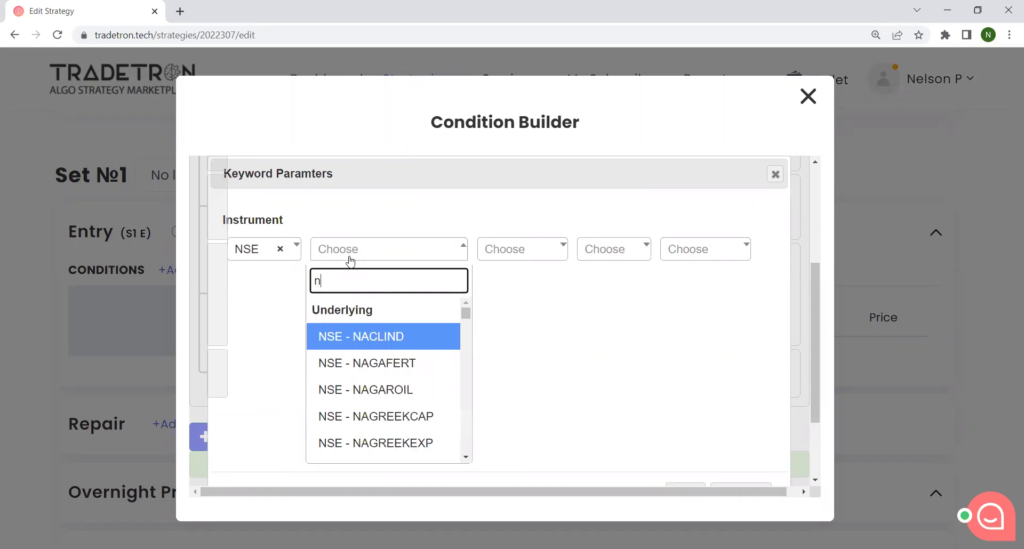
{"action": "type", "text": "ifty"}
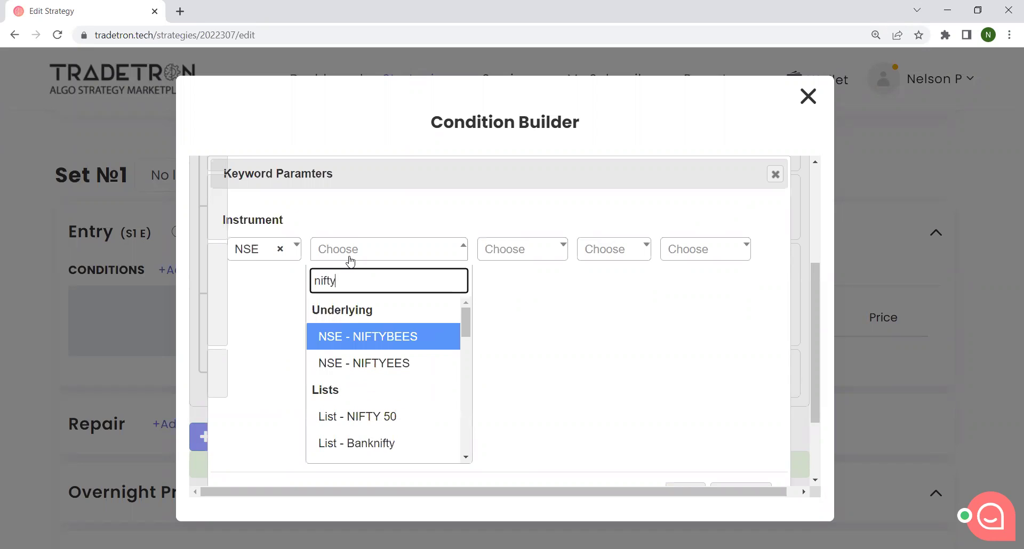
{"action": "left_click", "coordinate": [382, 416]}
{"action": "scroll", "coordinate": [669, 384], "scroll_direction": "down", "scroll_amount": 2}
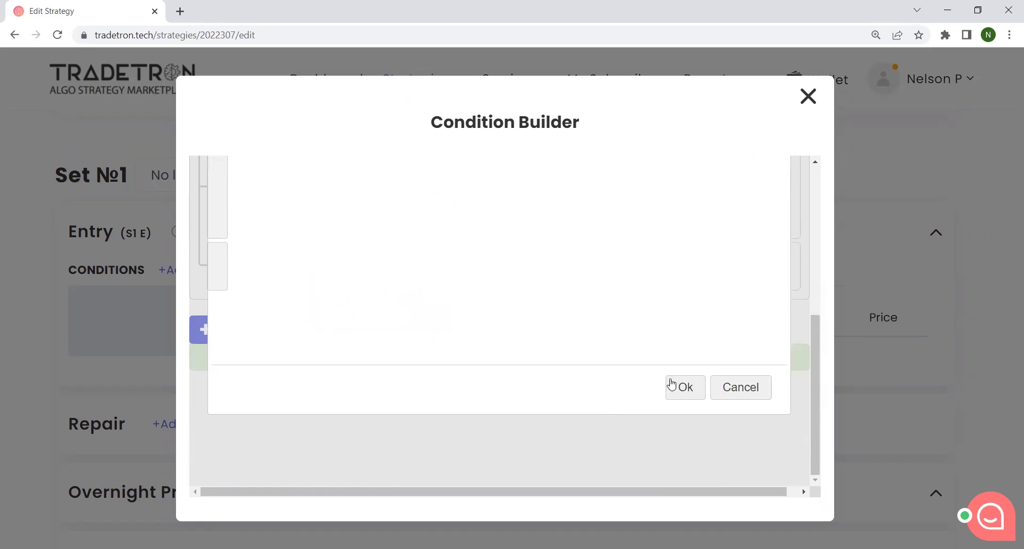
{"action": "left_click", "coordinate": [671, 384]}
Step: Complete the sixth condition with the <= operator and a Number of 10000 after the LTP block
{"action": "left_click", "coordinate": [320, 266]}
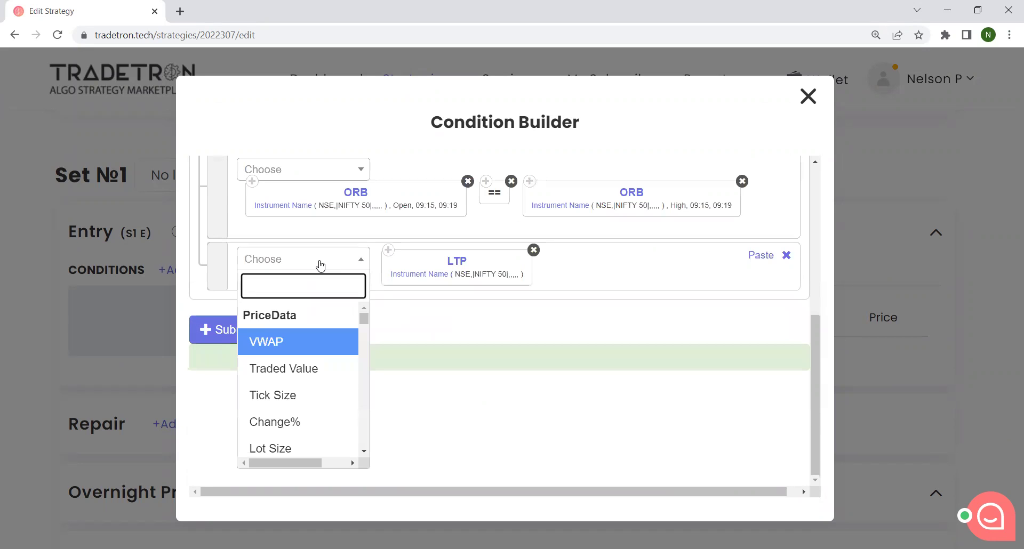
{"action": "type", "text": "<"}
{"action": "left_click", "coordinate": [291, 368]}
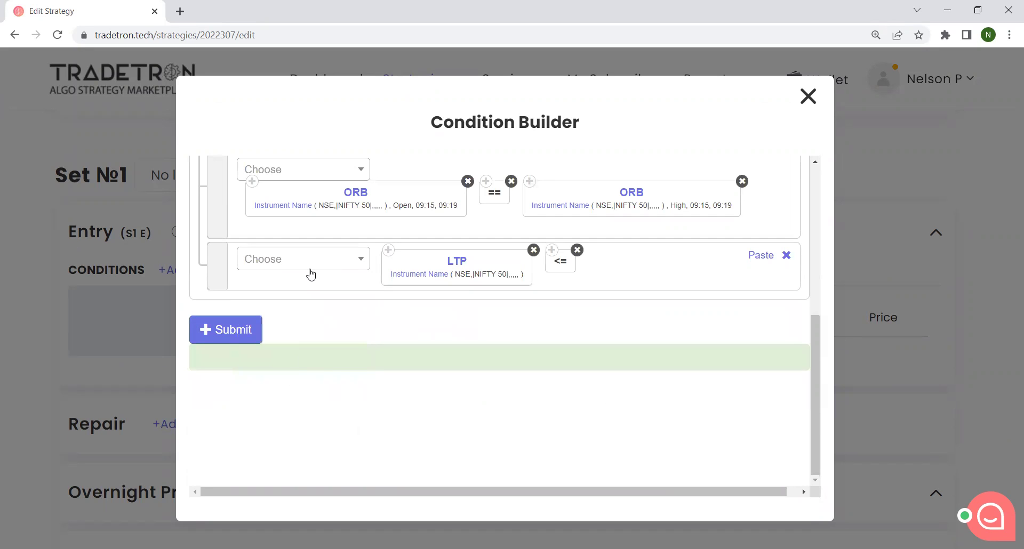
{"action": "left_click", "coordinate": [311, 273]}
{"action": "type", "text": "Number"}
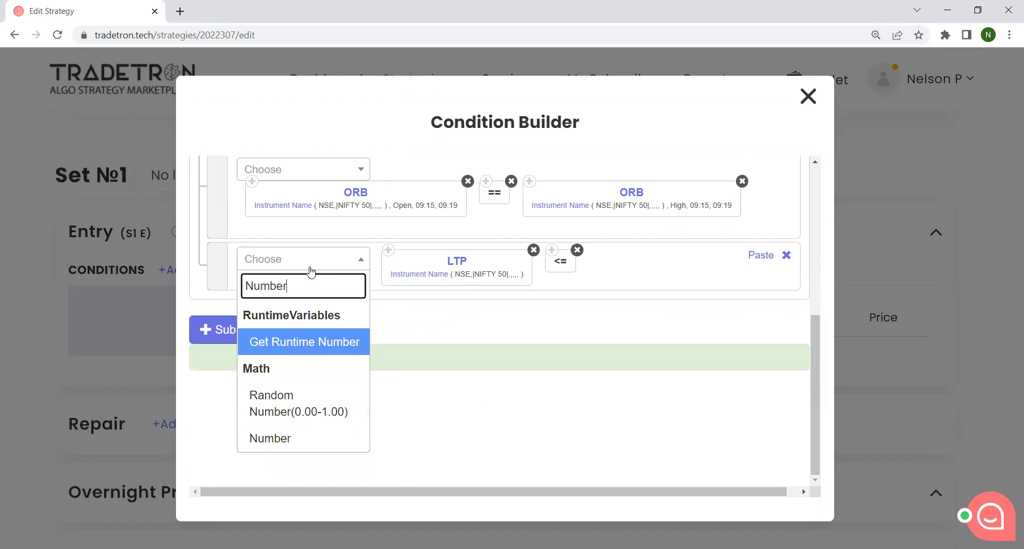
{"action": "left_click", "coordinate": [295, 435]}
{"action": "left_click_drag", "start_coordinate": [391, 248], "coordinate": [333, 242]}
{"action": "type", "text": "10000"}
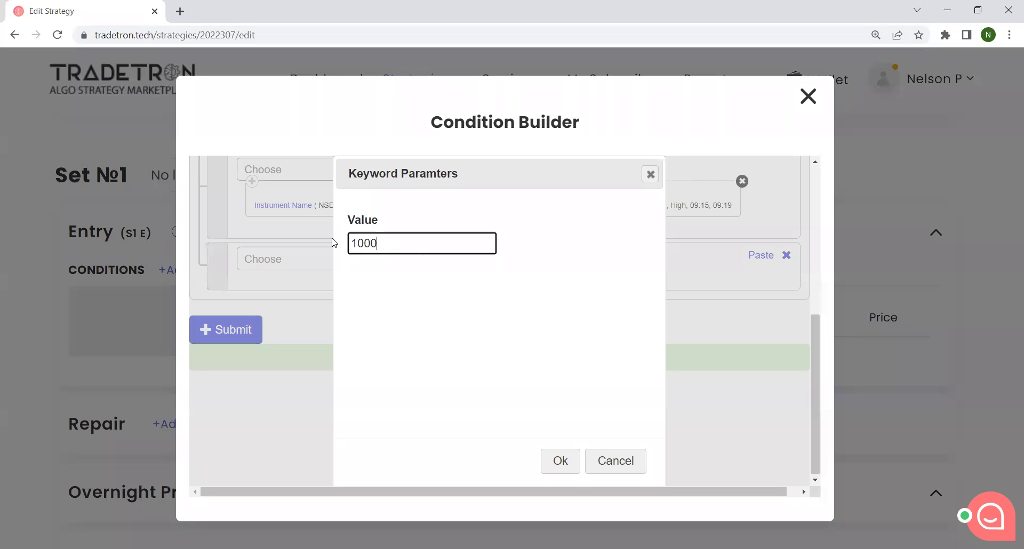
{"action": "left_click", "coordinate": [561, 462]}
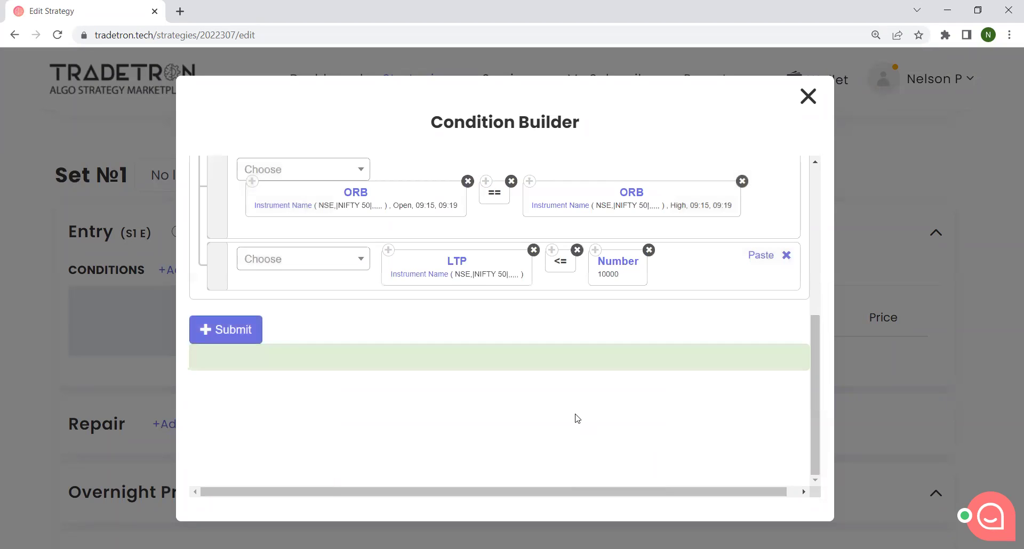
Step: Add a seventh, empty condition to the AND group below the LTP condition
{"action": "scroll", "coordinate": [575, 417], "scroll_direction": "up", "scroll_amount": 3}
{"action": "scroll", "coordinate": [577, 416], "scroll_direction": "up", "scroll_amount": 1}
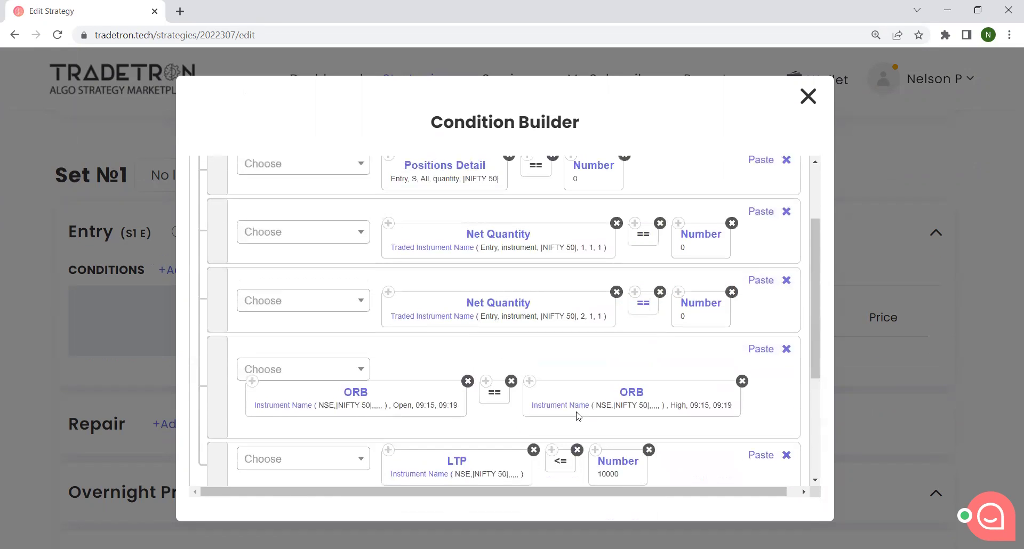
{"action": "scroll", "coordinate": [577, 413], "scroll_direction": "down", "scroll_amount": 1}
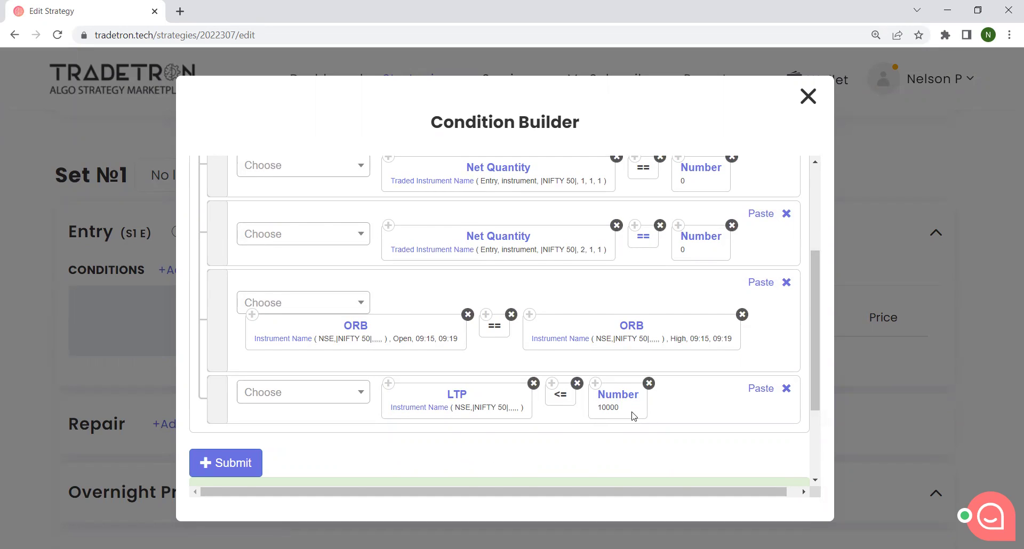
{"action": "scroll", "coordinate": [633, 416], "scroll_direction": "up", "scroll_amount": 6}
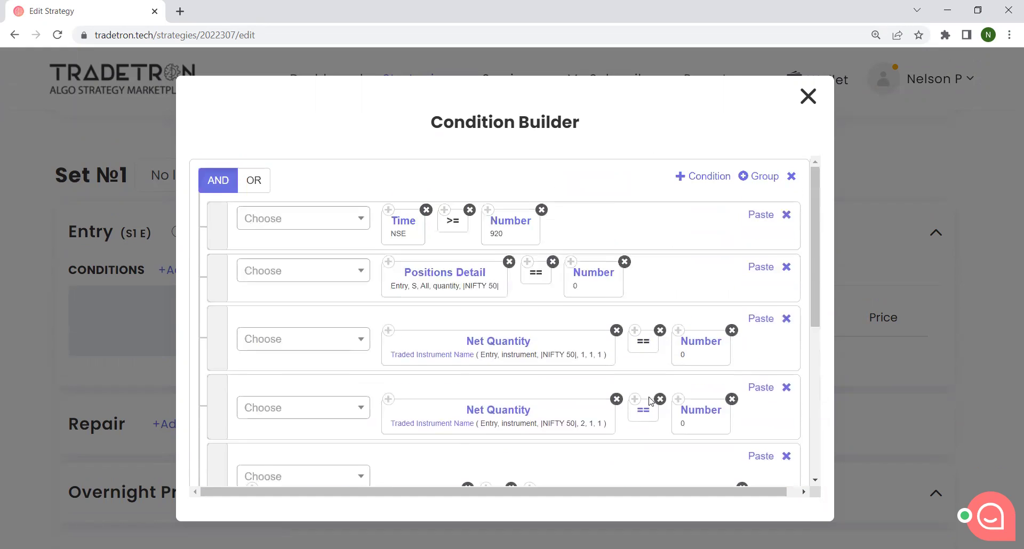
{"action": "left_click", "coordinate": [700, 181]}
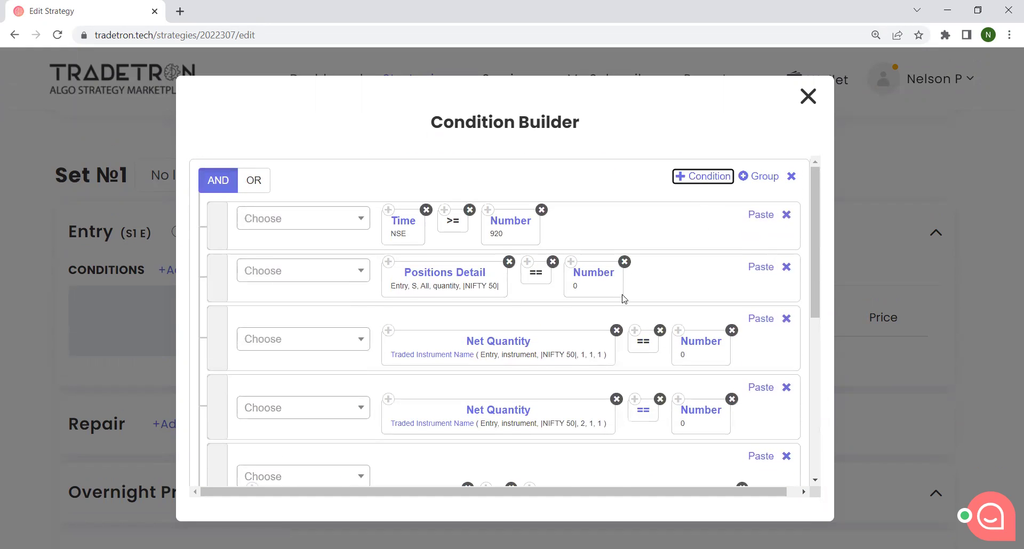
{"action": "scroll", "coordinate": [622, 297], "scroll_direction": "down", "scroll_amount": 6}
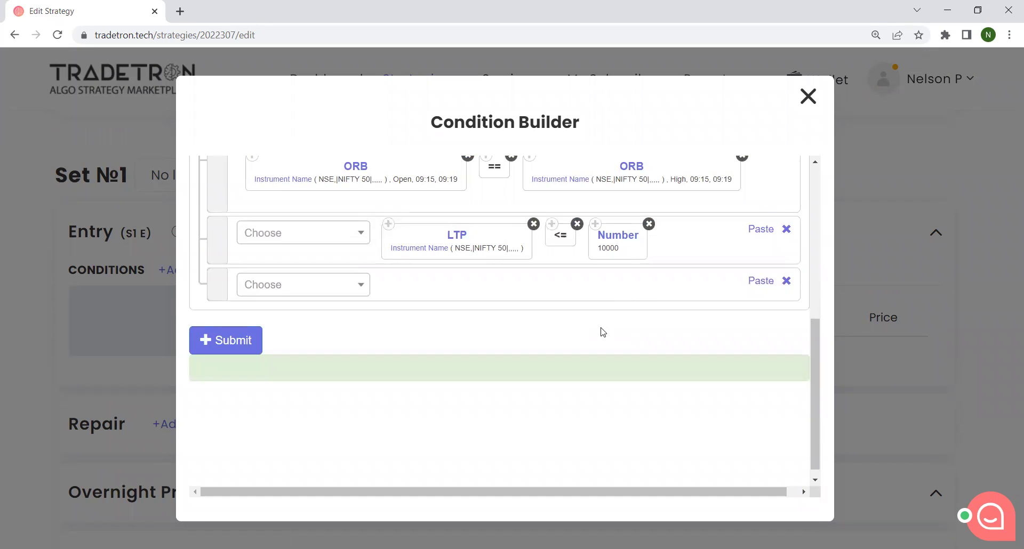
{"action": "scroll", "coordinate": [603, 332], "scroll_direction": "up", "scroll_amount": 1}
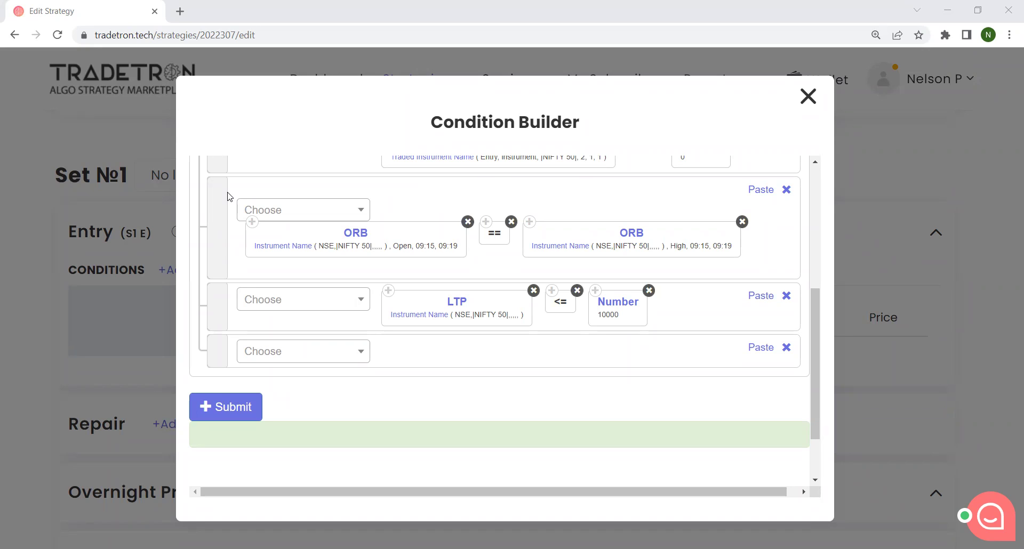
Step: Insert the Position keyword in the seventh condition with the series OPEN and position 0
{"action": "left_click", "coordinate": [325, 356]}
{"action": "type", "text": "Posi"}
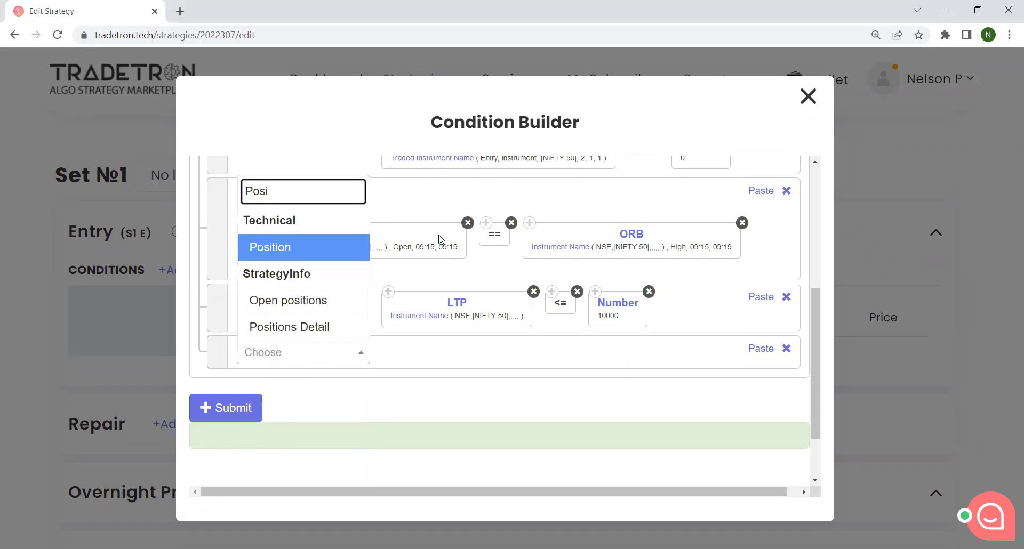
{"action": "scroll", "coordinate": [326, 358], "scroll_direction": "up", "scroll_amount": 1}
{"action": "left_click", "coordinate": [297, 314]}
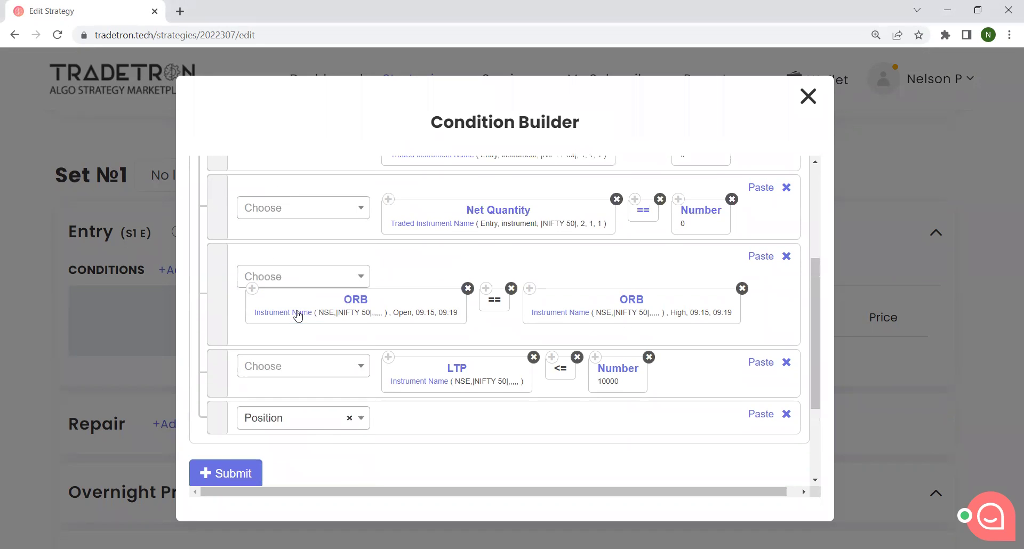
{"action": "left_click", "coordinate": [390, 261]}
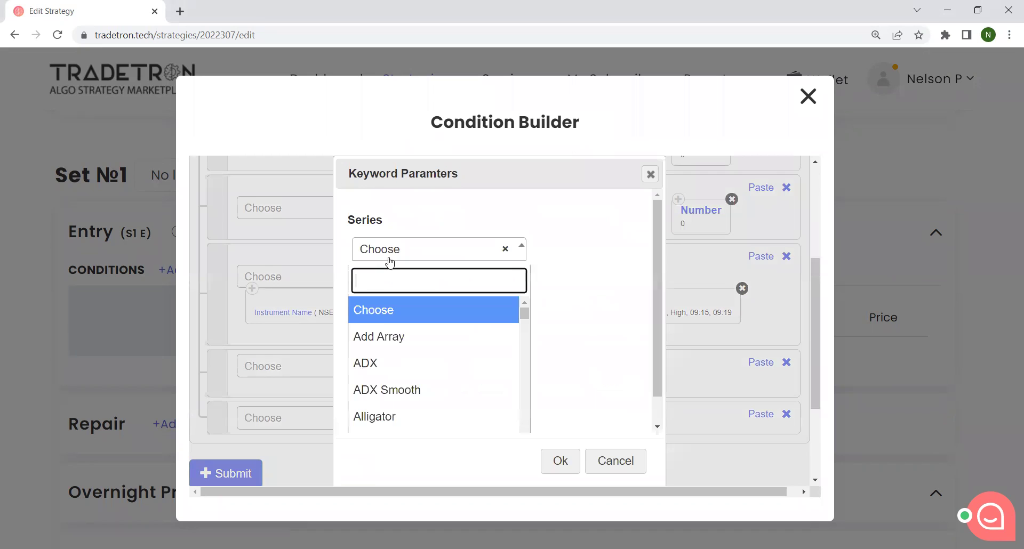
{"action": "type", "text": "Open"}
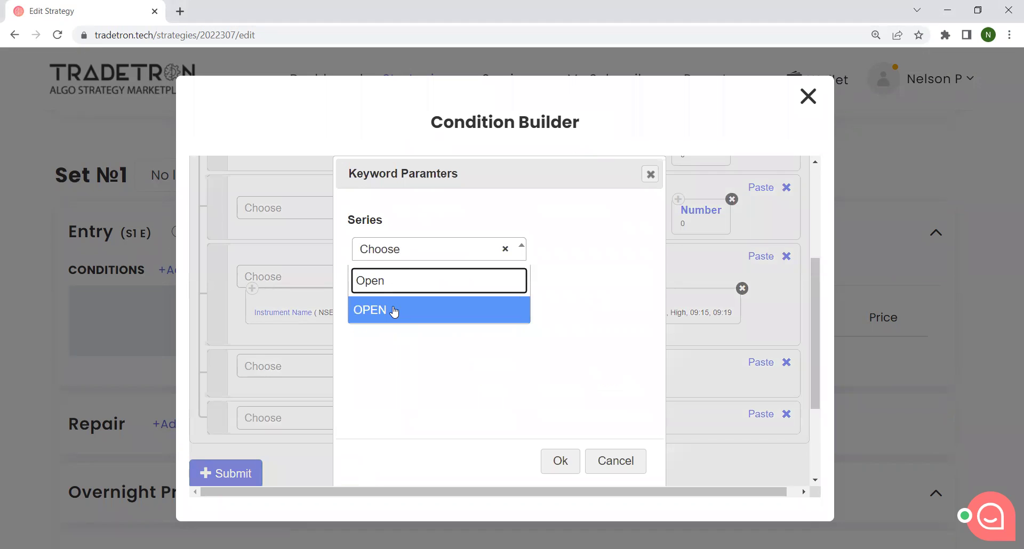
{"action": "left_click", "coordinate": [393, 312]}
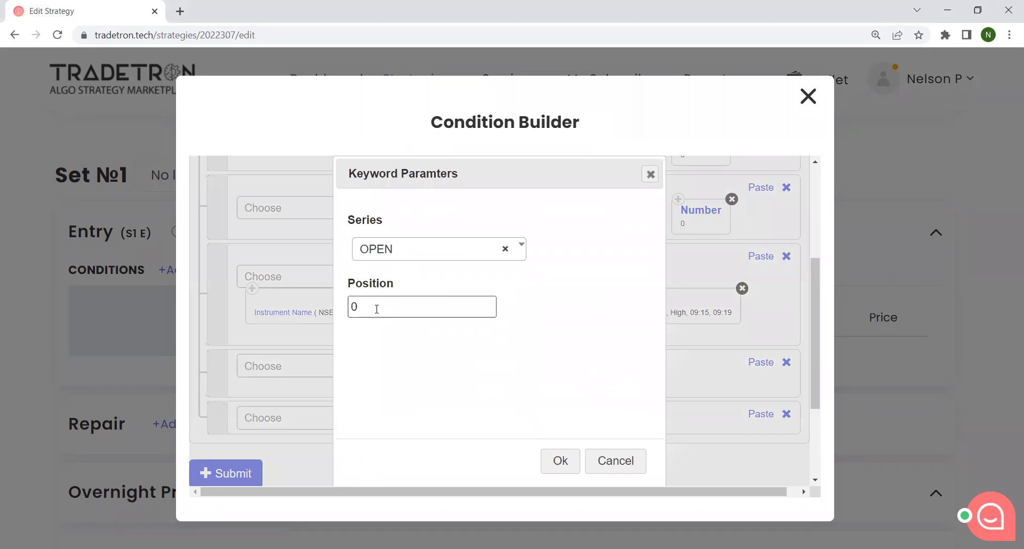
{"action": "left_click", "coordinate": [554, 462]}
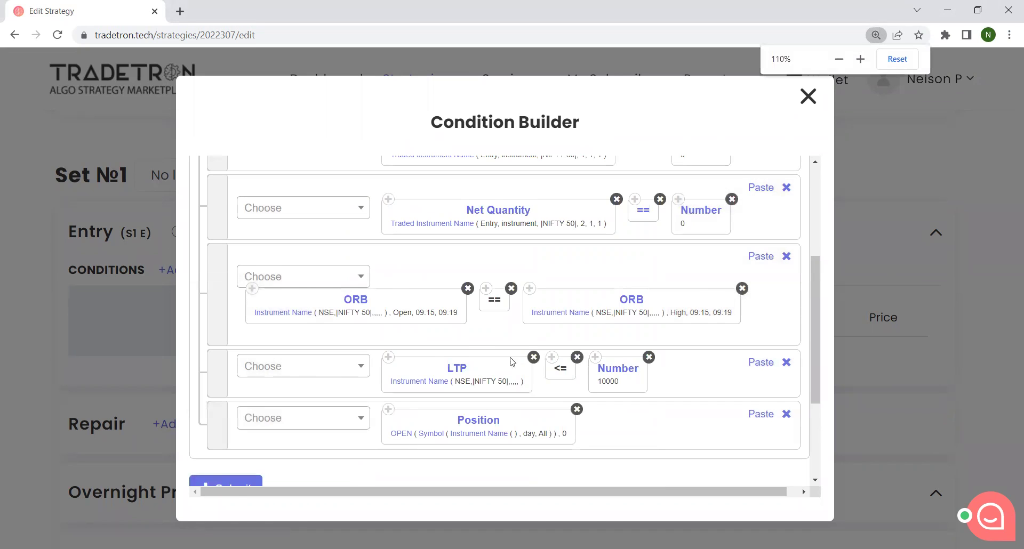
Step: Set the Position keyword's Instrument Name to exchange NSE and underlying List - NIFTY 50, and accept the parameters
{"action": "key", "text": "ctrl+minus"}
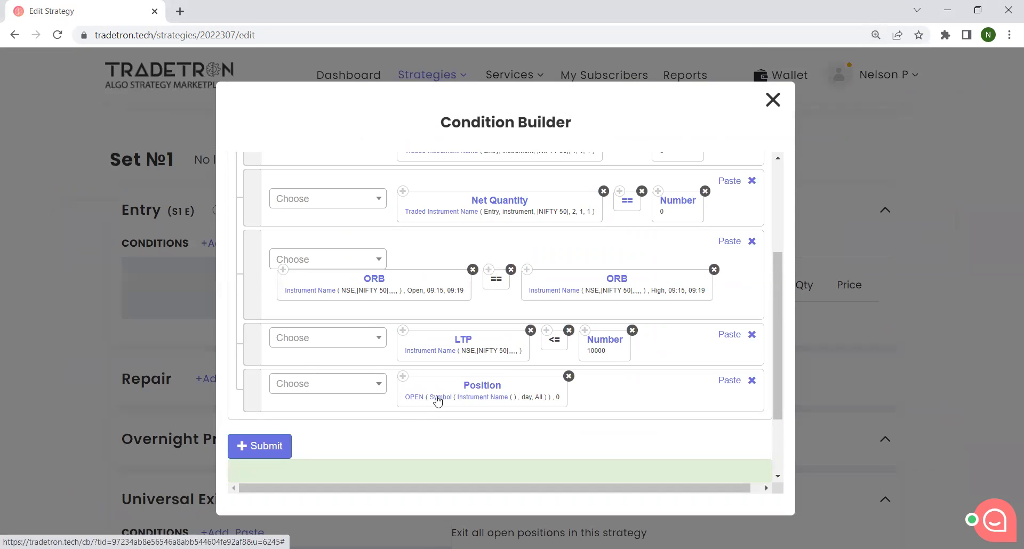
{"action": "left_click", "coordinate": [464, 399]}
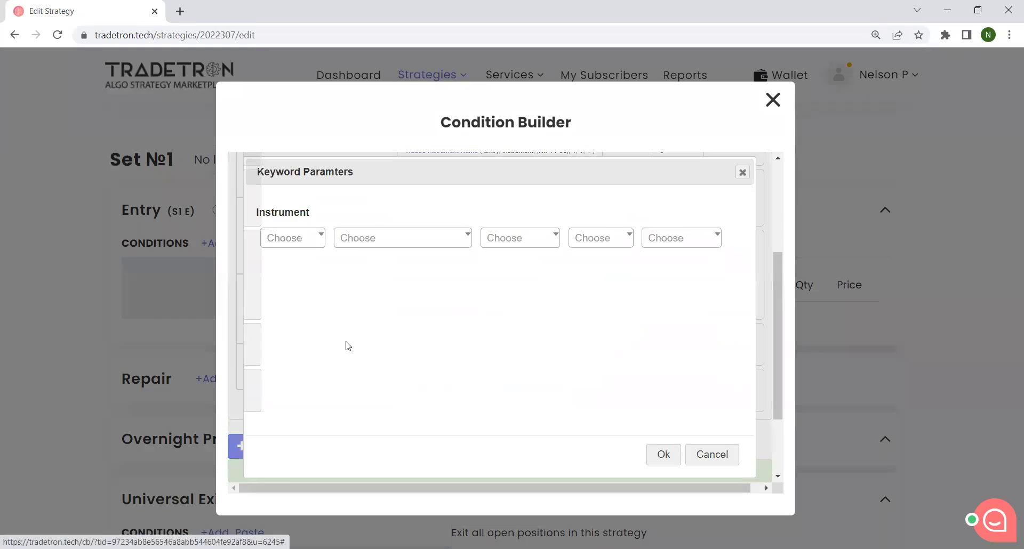
{"action": "left_click", "coordinate": [300, 243]}
{"action": "type", "text": "NSE"}
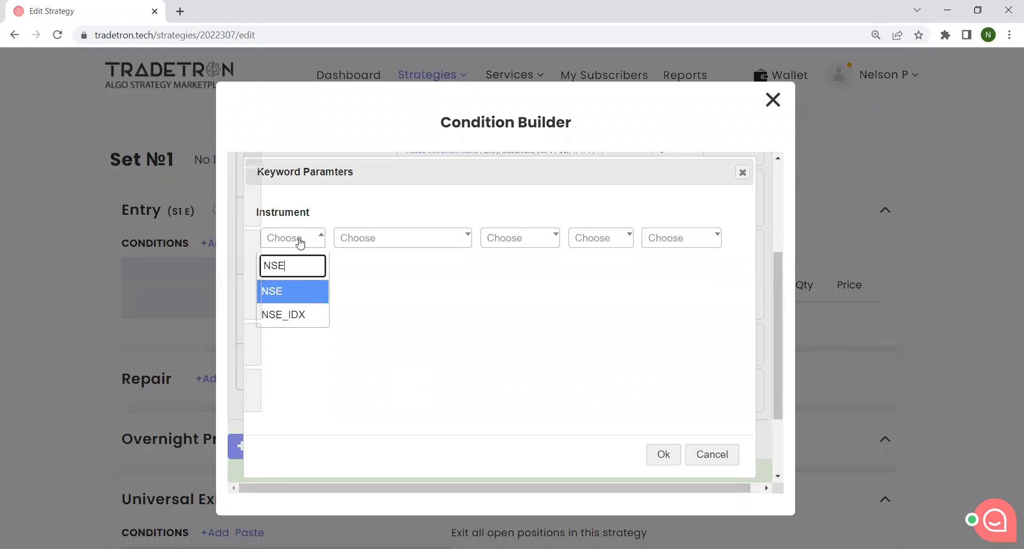
{"action": "left_click", "coordinate": [304, 291]}
{"action": "left_click", "coordinate": [359, 238]}
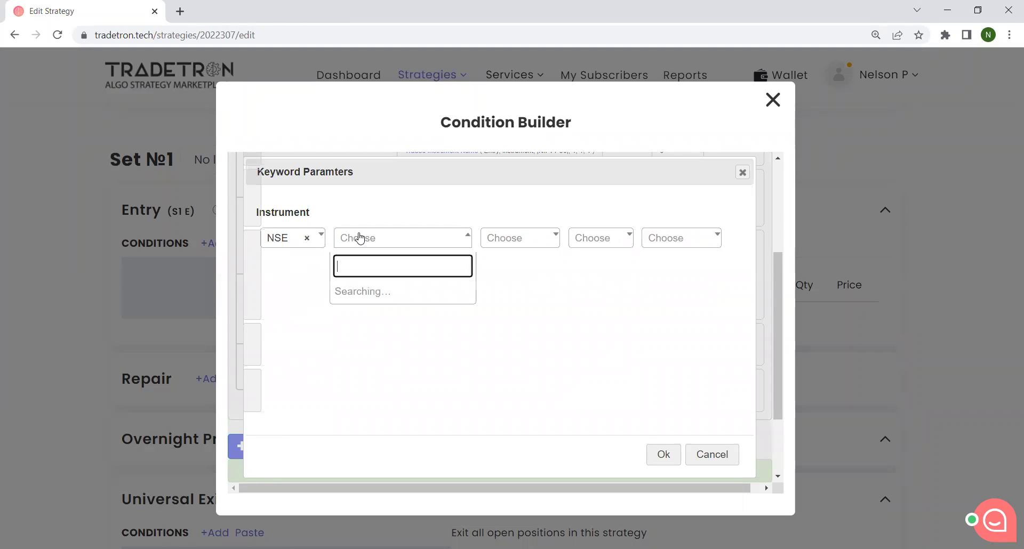
{"action": "type", "text": "nifty"}
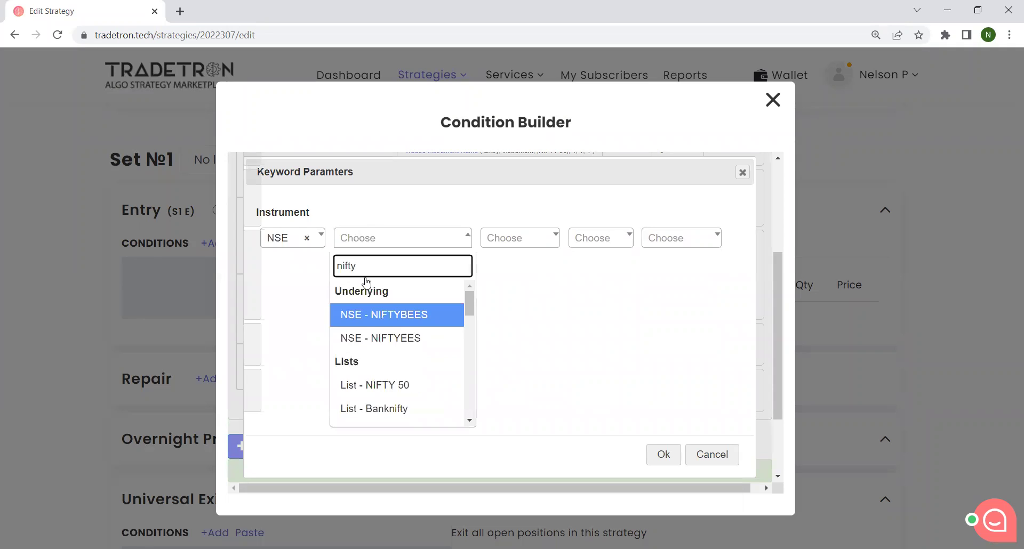
{"action": "left_click", "coordinate": [393, 385]}
{"action": "left_click", "coordinate": [664, 454]}
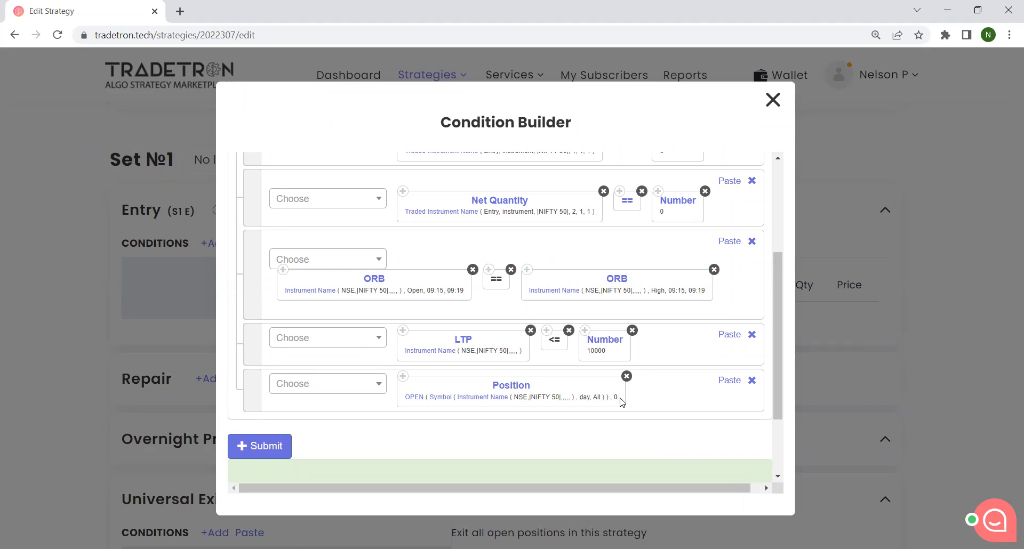
Step: Append the % operator and a Number of 1 after the Position block in the seventh condition
{"action": "left_click", "coordinate": [341, 385]}
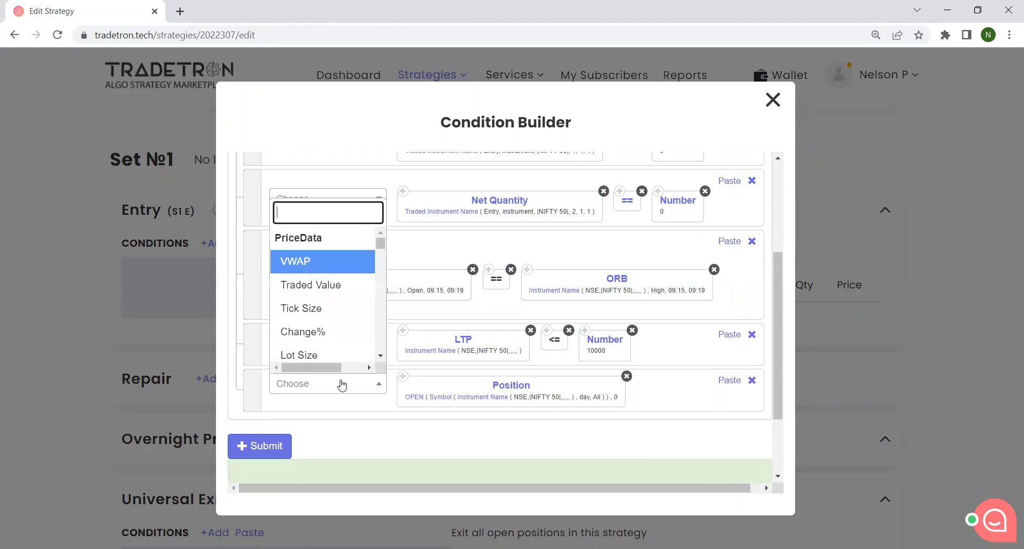
{"action": "type", "text": "%"}
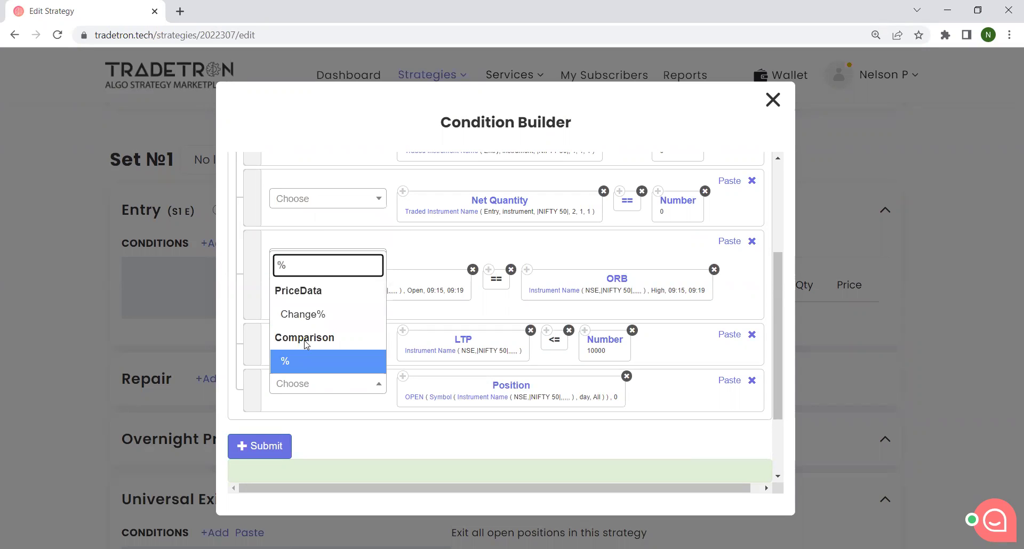
{"action": "left_click", "coordinate": [312, 367]}
{"action": "left_click", "coordinate": [321, 385]}
{"action": "type", "text": "Number"}
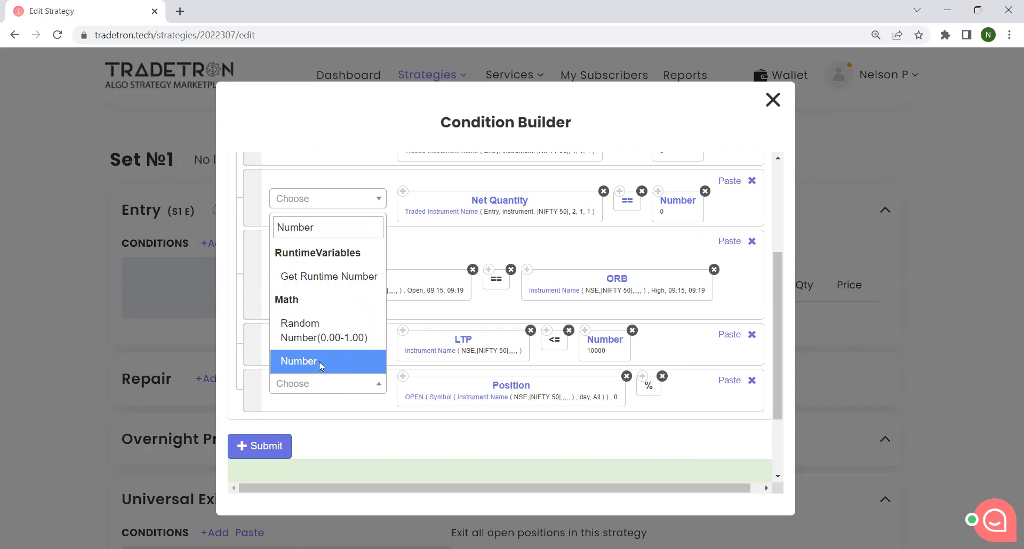
{"action": "left_click", "coordinate": [319, 361]}
{"action": "left_click_drag", "start_coordinate": [392, 249], "coordinate": [359, 251]}
{"action": "type", "text": "1"}
{"action": "left_click", "coordinate": [553, 439]}
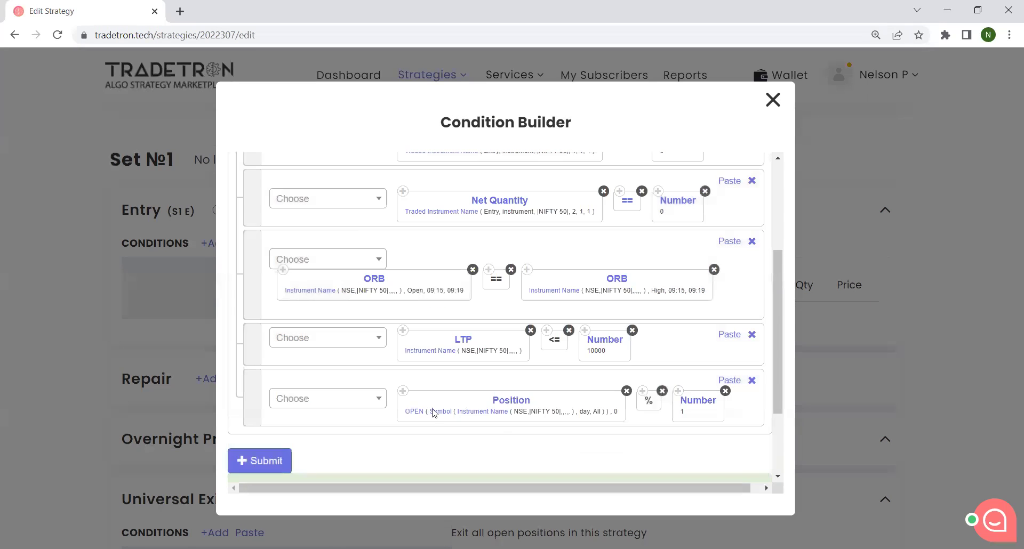
Step: Complete the seventh condition with the == operator and a Number with the value 0
{"action": "left_click", "coordinate": [308, 401]}
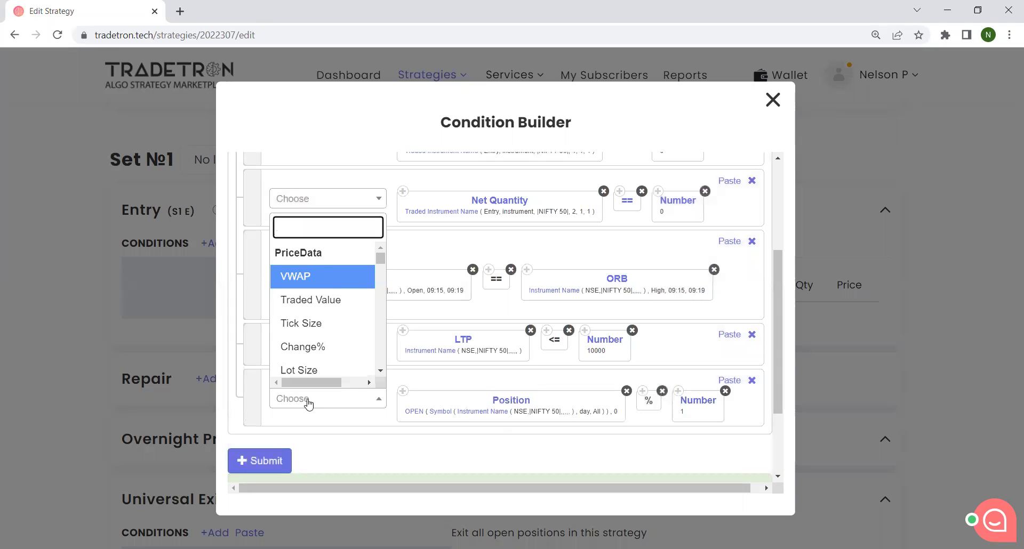
{"action": "type", "text": "=="}
{"action": "left_click", "coordinate": [322, 343]}
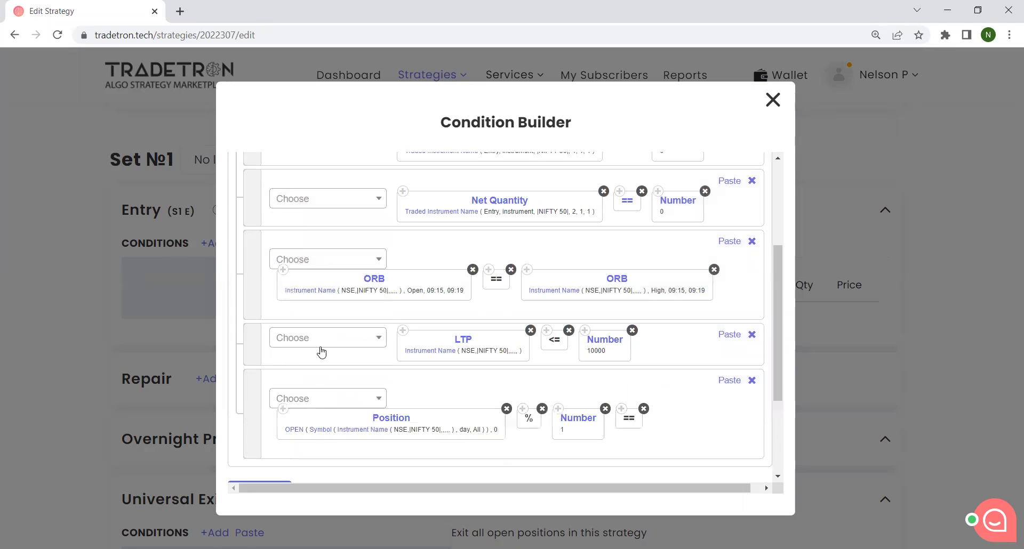
{"action": "left_click", "coordinate": [330, 400]}
{"action": "type", "text": "Number"}
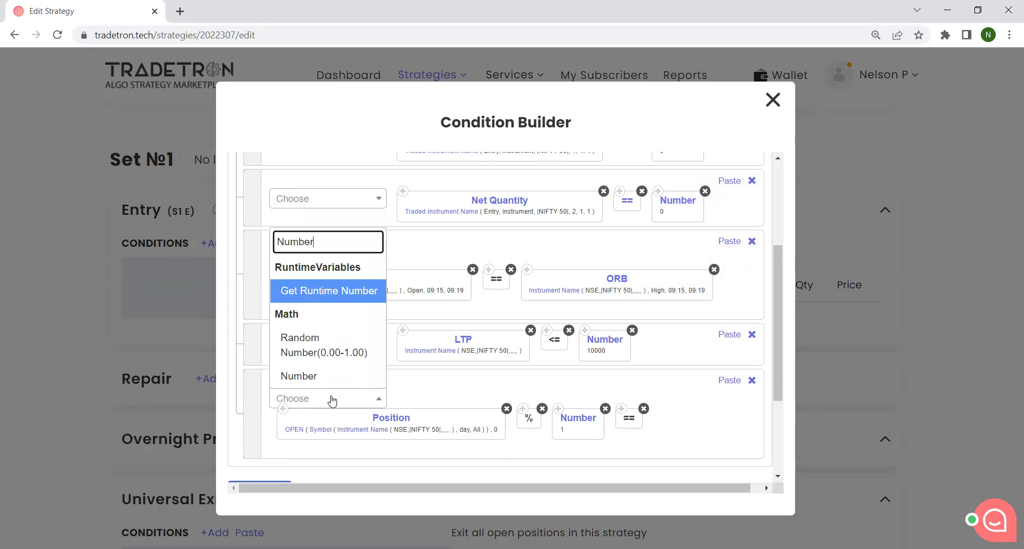
{"action": "left_click", "coordinate": [338, 378]}
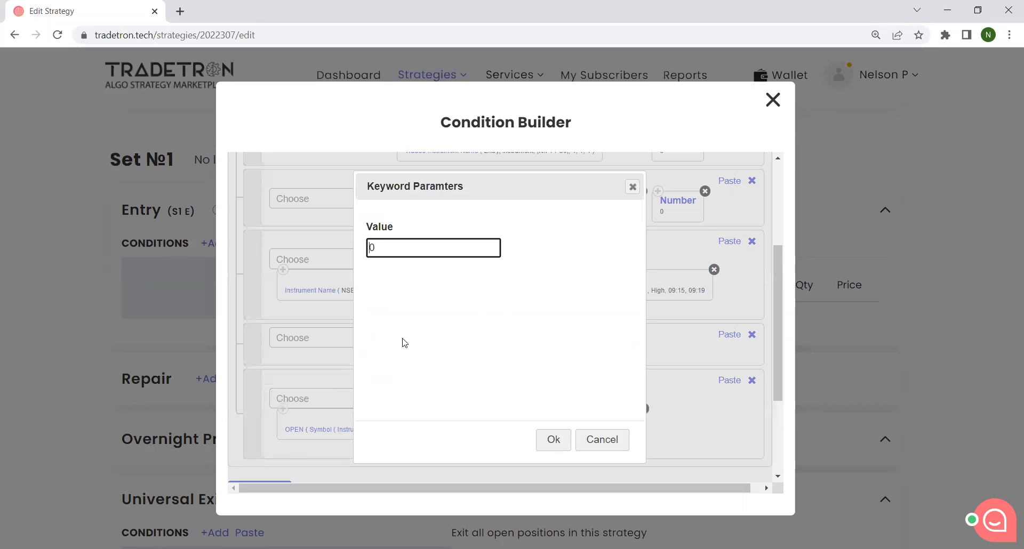
{"action": "left_click", "coordinate": [550, 437]}
{"action": "scroll", "coordinate": [597, 358], "scroll_direction": "down", "scroll_amount": 1}
{"action": "scroll", "coordinate": [598, 358], "scroll_direction": "down", "scroll_amount": 1}
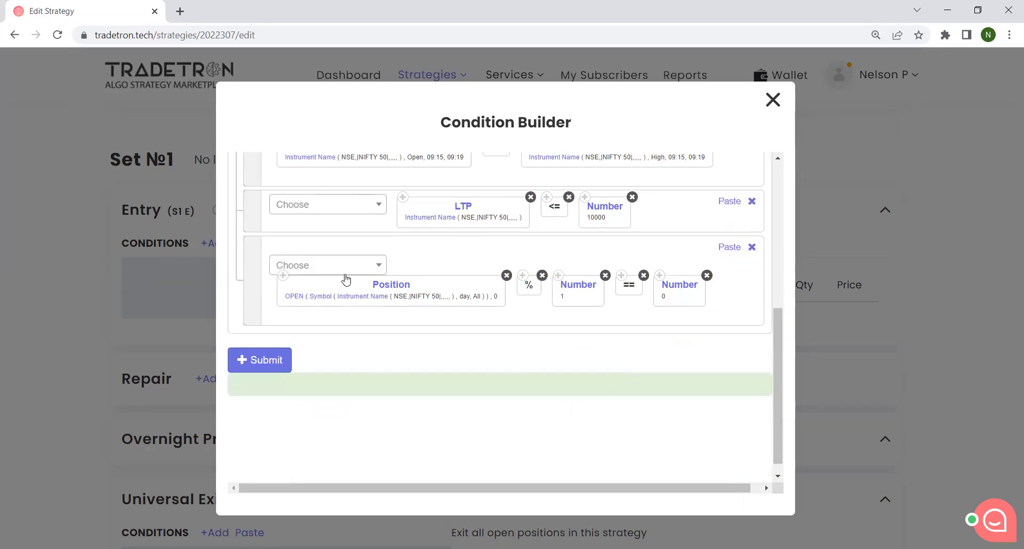
Step: Remove the seventh condition, the one with the Position keyword, from the AND group
{"action": "key", "text": "ctrl+plus"}
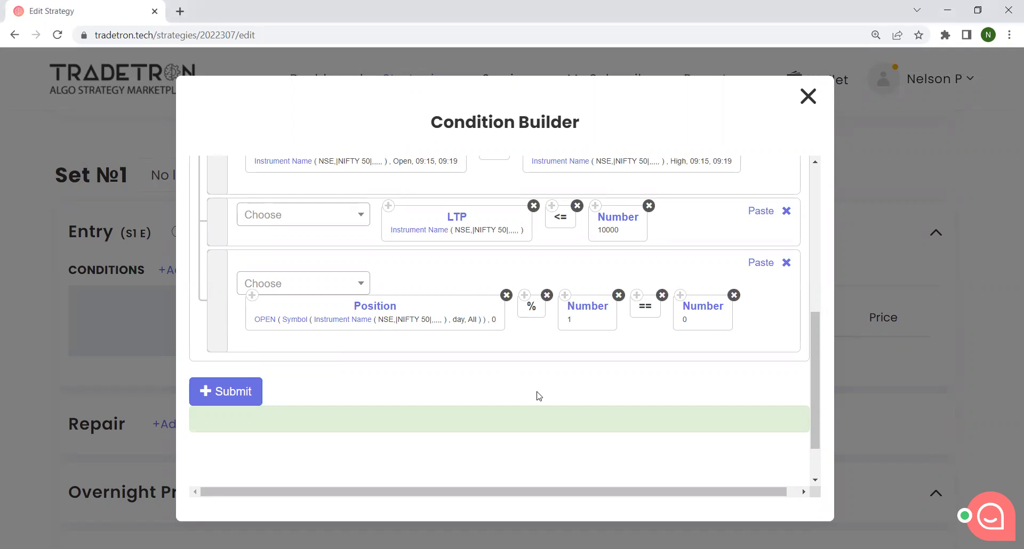
{"action": "scroll", "coordinate": [540, 396], "scroll_direction": "up", "scroll_amount": 3}
{"action": "scroll", "coordinate": [541, 395], "scroll_direction": "down", "scroll_amount": 2}
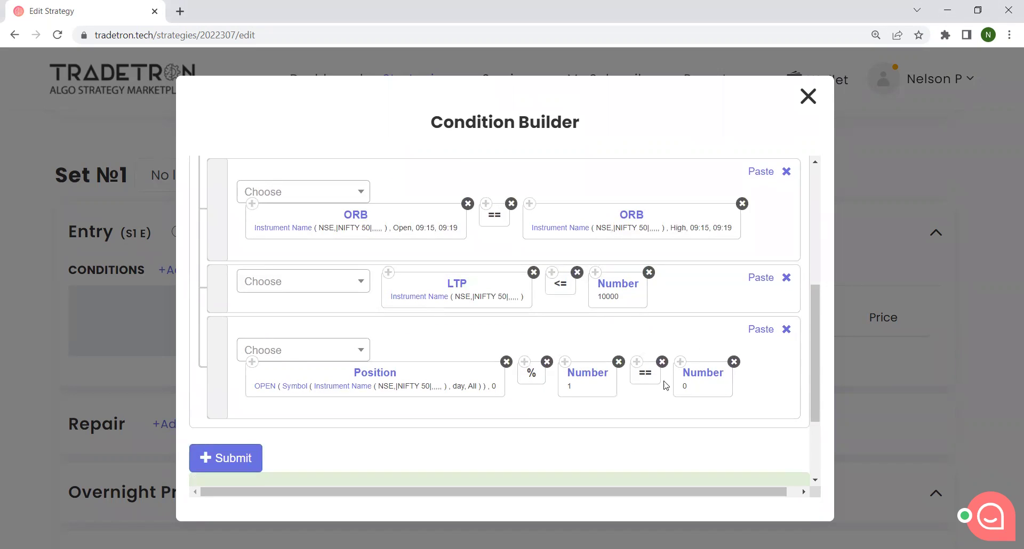
{"action": "left_click", "coordinate": [787, 331]}
Step: Check the six remaining conditions, submit the AND group and review the generated entry expression
{"action": "scroll", "coordinate": [509, 363], "scroll_direction": "up", "scroll_amount": 4}
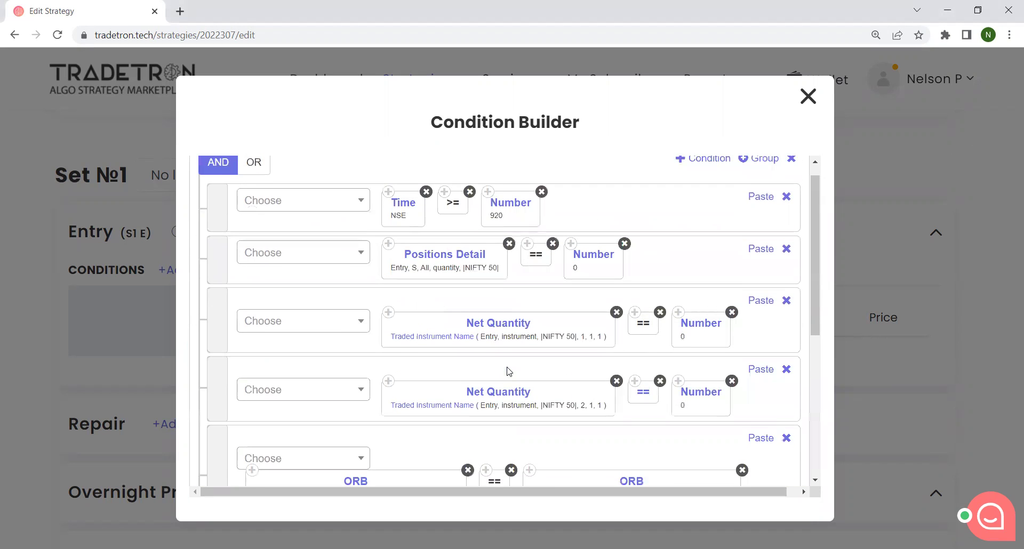
{"action": "key", "text": "ctrl+minus"}
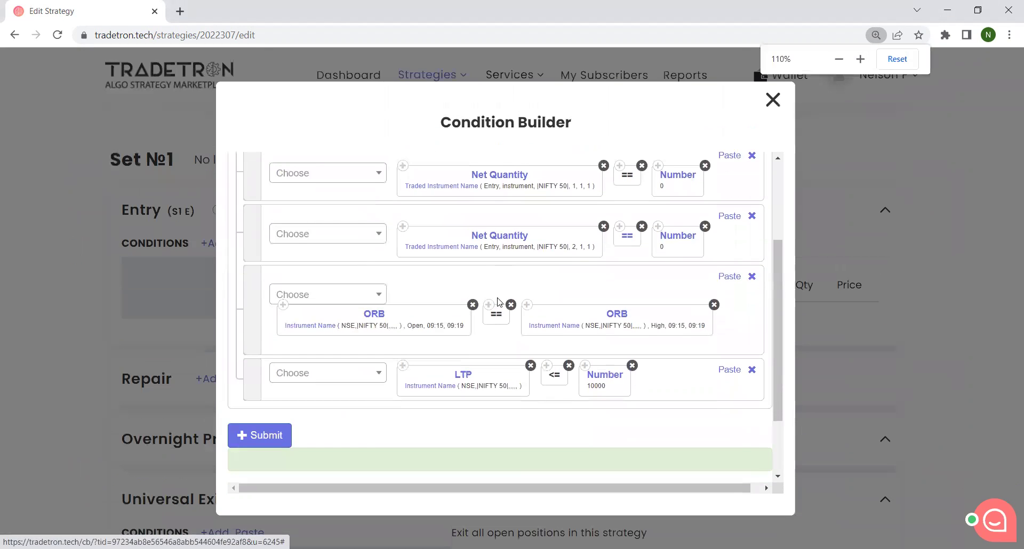
{"action": "scroll", "coordinate": [331, 401], "scroll_direction": "down", "scroll_amount": 2}
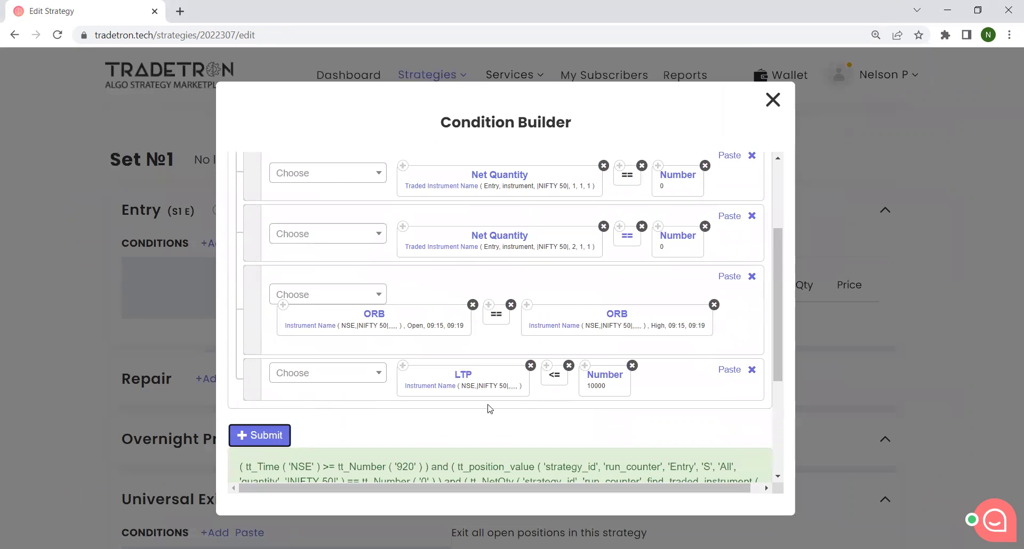
{"action": "scroll", "coordinate": [521, 410], "scroll_direction": "up", "scroll_amount": 1}
{"action": "scroll", "coordinate": [521, 409], "scroll_direction": "up", "scroll_amount": 2}
{"action": "scroll", "coordinate": [480, 352], "scroll_direction": "down", "scroll_amount": 3}
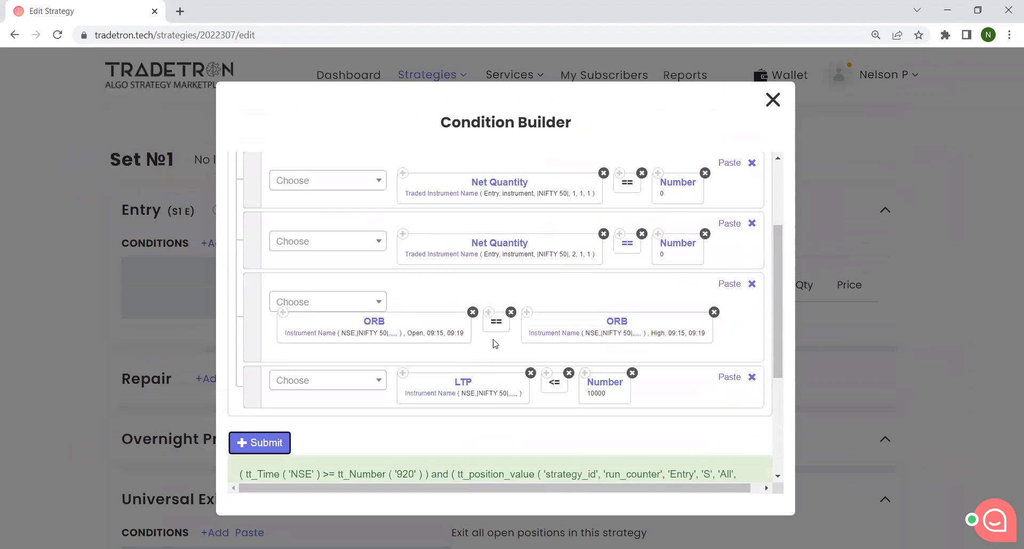
{"action": "scroll", "coordinate": [544, 277], "scroll_direction": "down", "scroll_amount": 2}
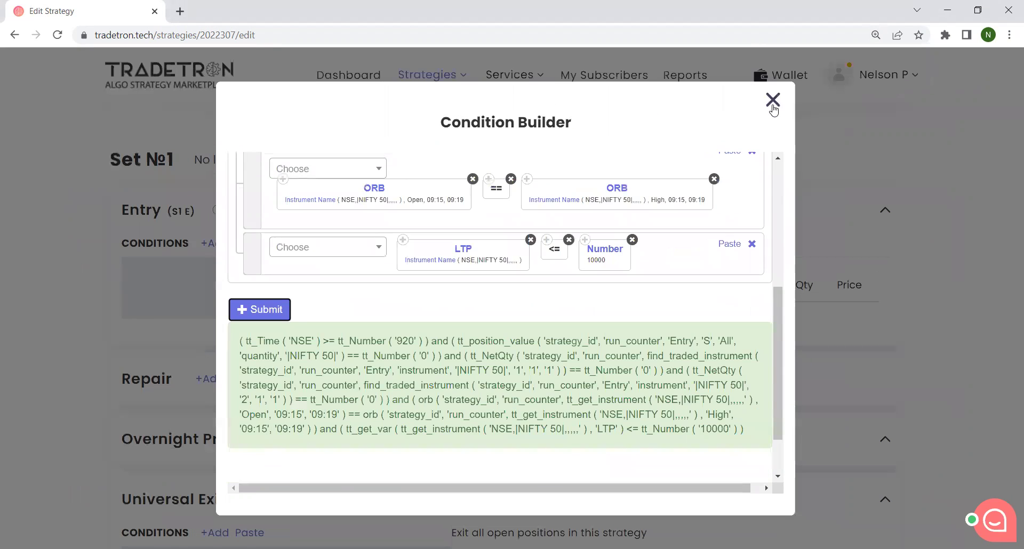
Step: Close the condition builder and save the strategy with its Set 1 entry conditions
{"action": "left_click", "coordinate": [772, 102]}
{"action": "scroll", "coordinate": [436, 366], "scroll_direction": "down", "scroll_amount": 15}
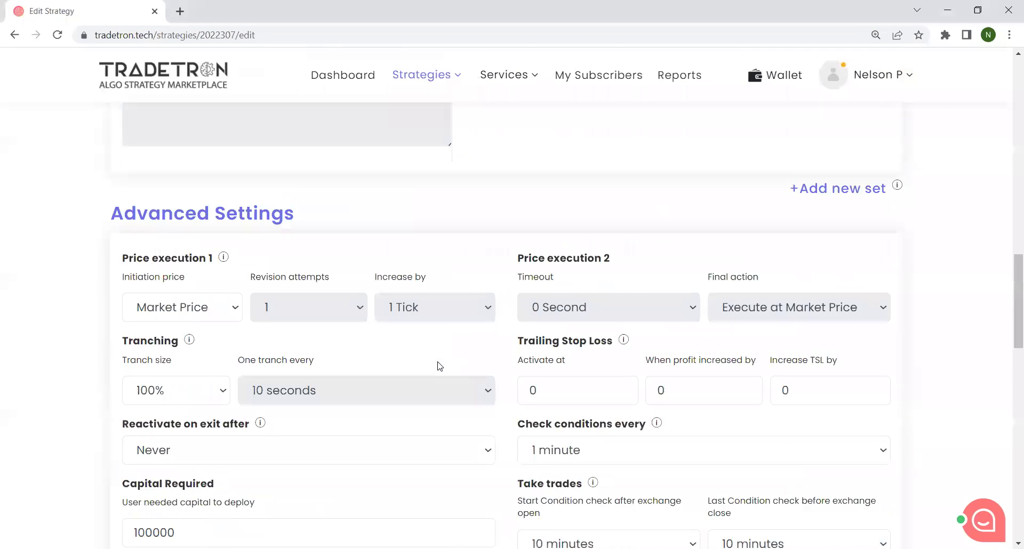
{"action": "scroll", "coordinate": [439, 366], "scroll_direction": "down", "scroll_amount": 3}
{"action": "left_click", "coordinate": [491, 314]}
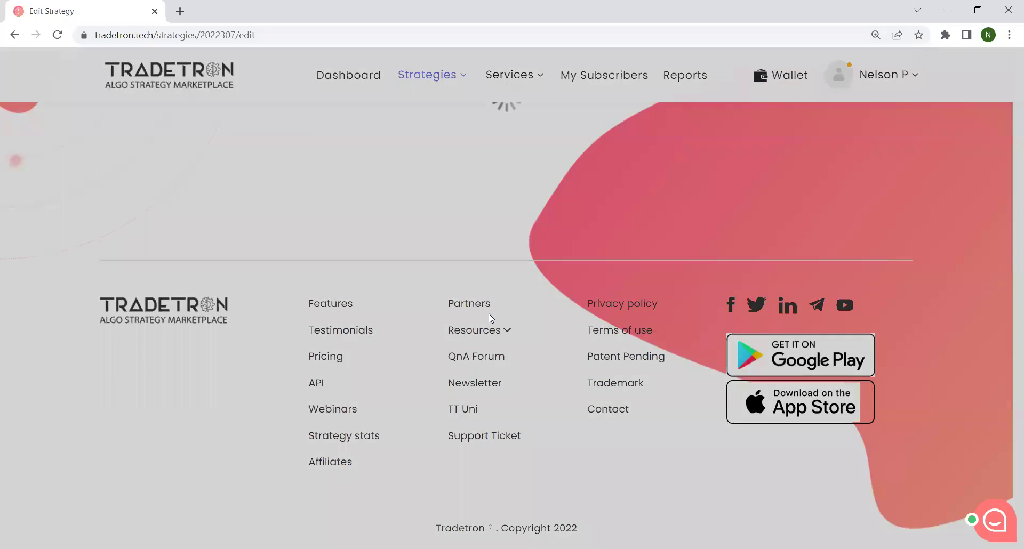
{"action": "left_click", "coordinate": [601, 399]}
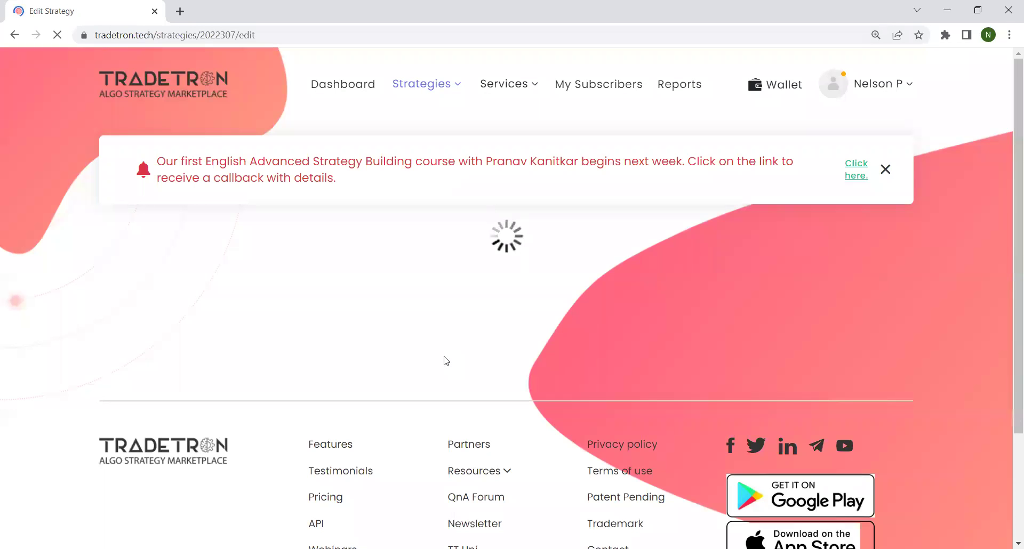
{"action": "scroll", "coordinate": [443, 355], "scroll_direction": "down", "scroll_amount": 7}
{"action": "scroll", "coordinate": [387, 338], "scroll_direction": "down", "scroll_amount": 2}
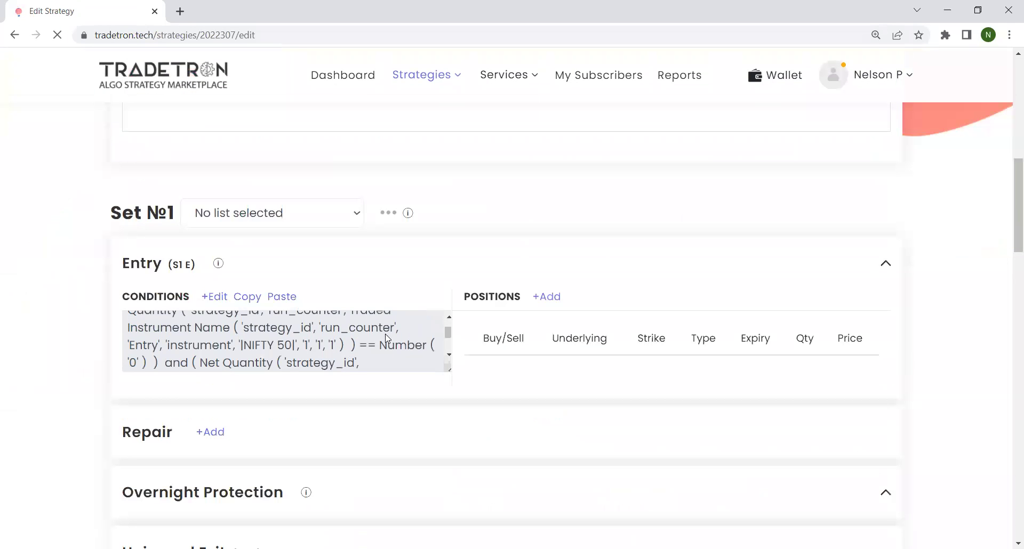
{"action": "scroll", "coordinate": [395, 330], "scroll_direction": "up", "scroll_amount": 2}
{"action": "scroll", "coordinate": [395, 328], "scroll_direction": "up", "scroll_amount": 5}
{"action": "scroll", "coordinate": [394, 327], "scroll_direction": "down", "scroll_amount": 5}
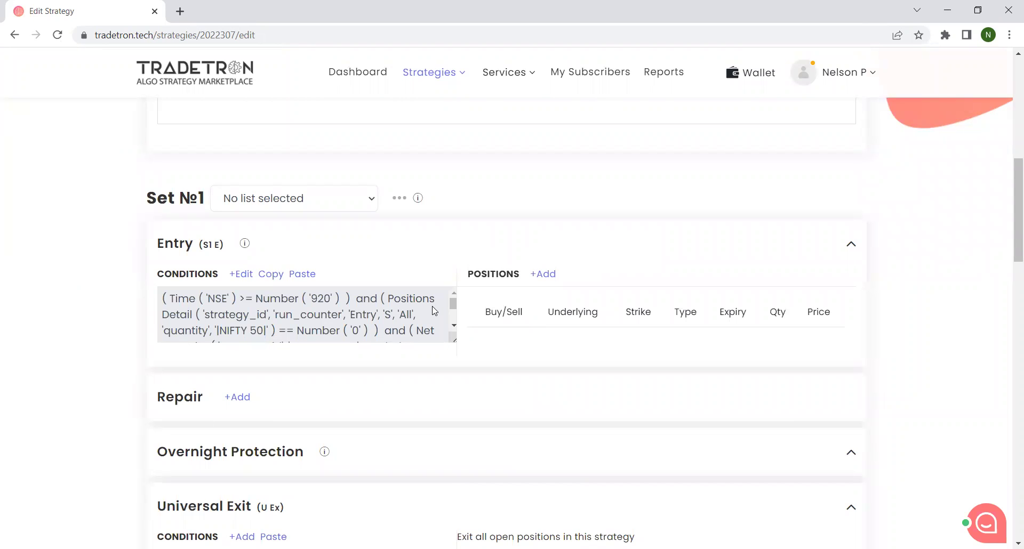
{"action": "left_click", "coordinate": [554, 275]}
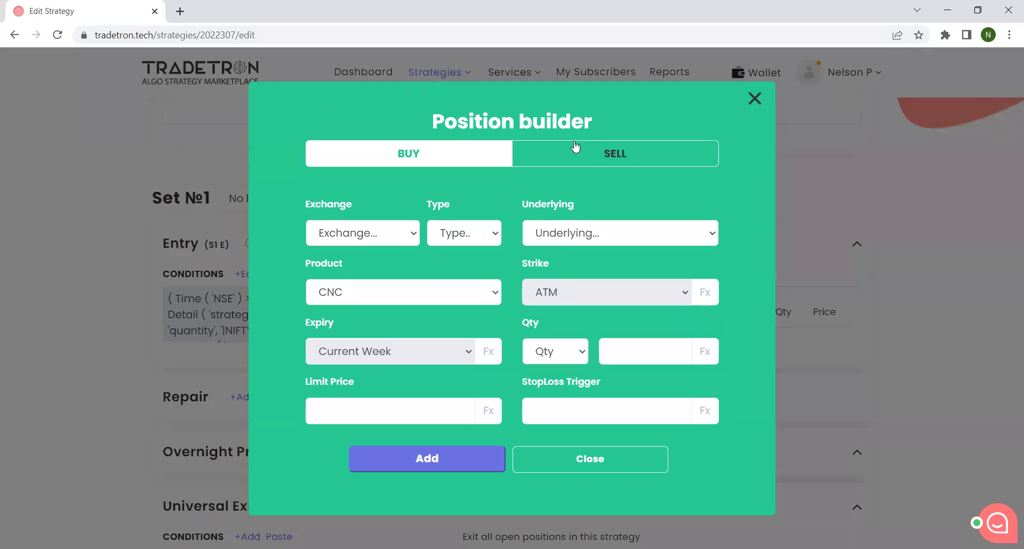
{"action": "left_click", "coordinate": [618, 153]}
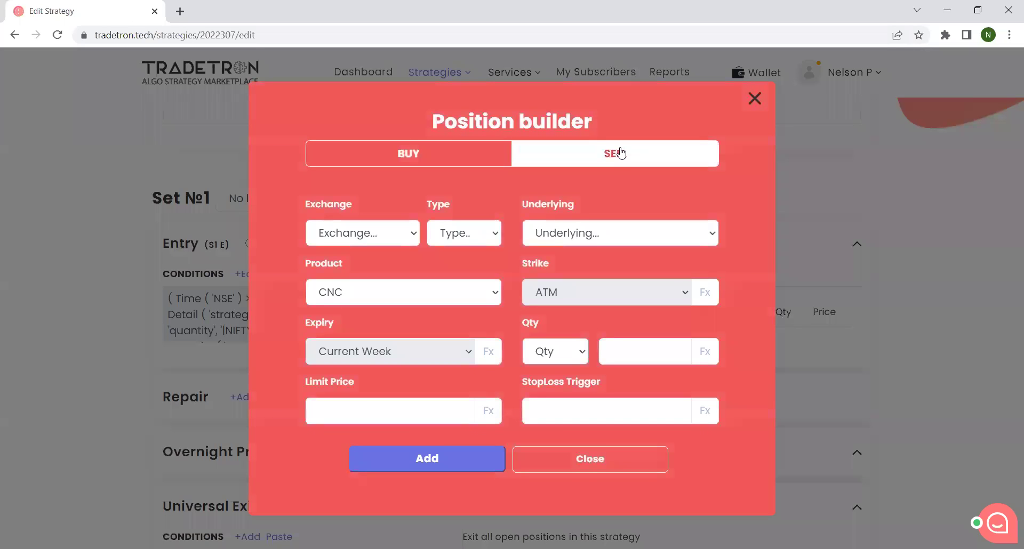
{"action": "left_click", "coordinate": [754, 98]}
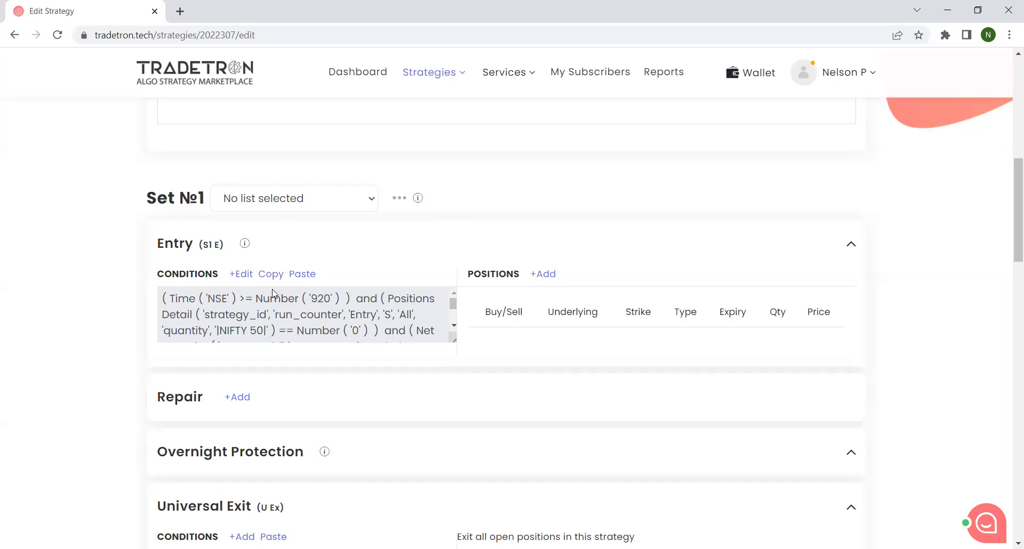
Step: Assign the NIFTY 50 instrument list to Set 1
{"action": "left_click", "coordinate": [249, 201]}
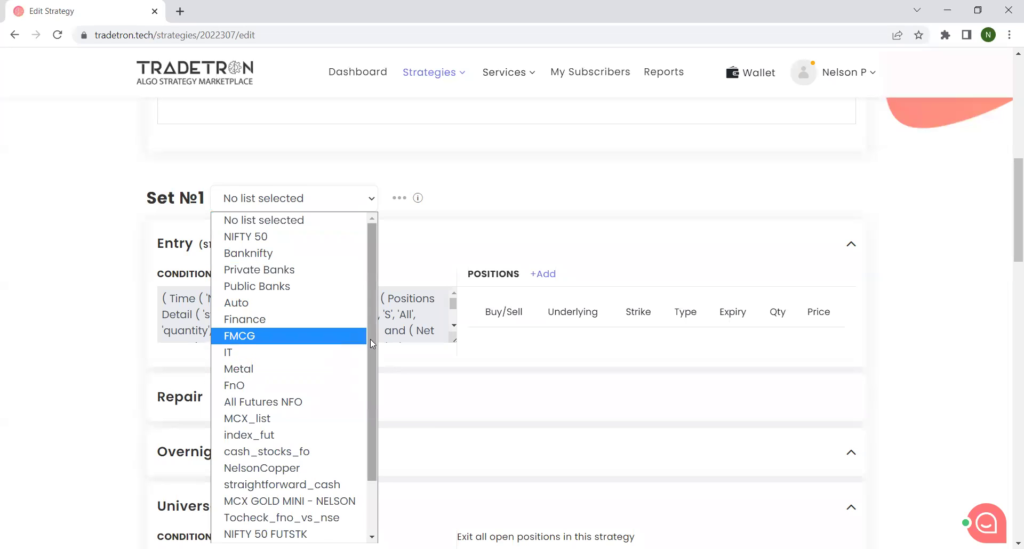
{"action": "left_click_drag", "start_coordinate": [372, 345], "coordinate": [370, 422]}
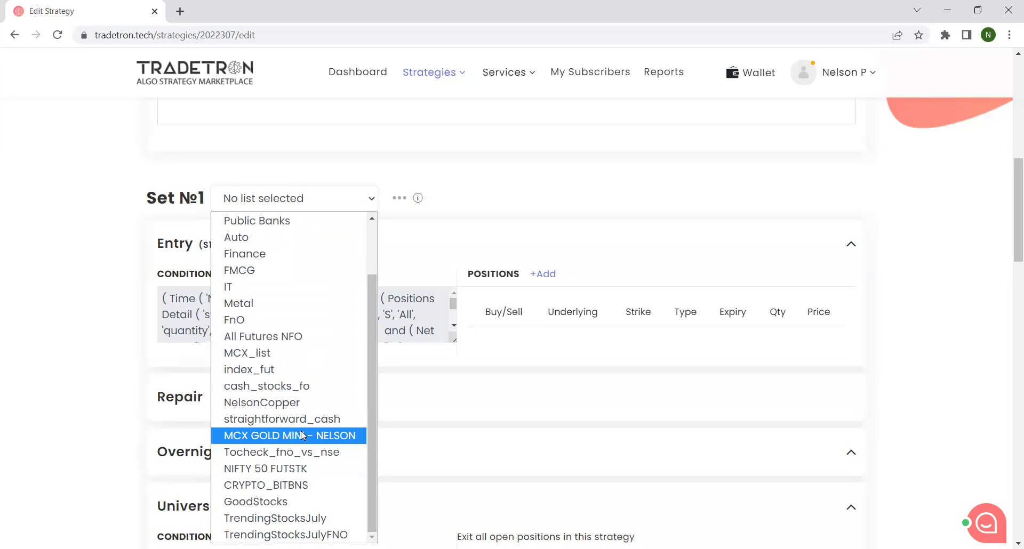
{"action": "scroll", "coordinate": [275, 339], "scroll_direction": "up", "scroll_amount": 2}
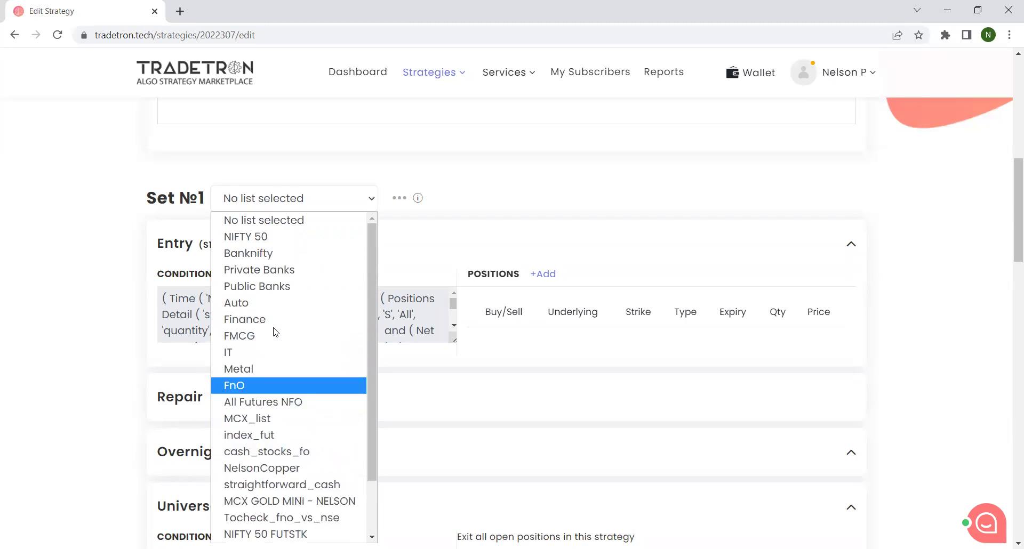
{"action": "left_click", "coordinate": [260, 241]}
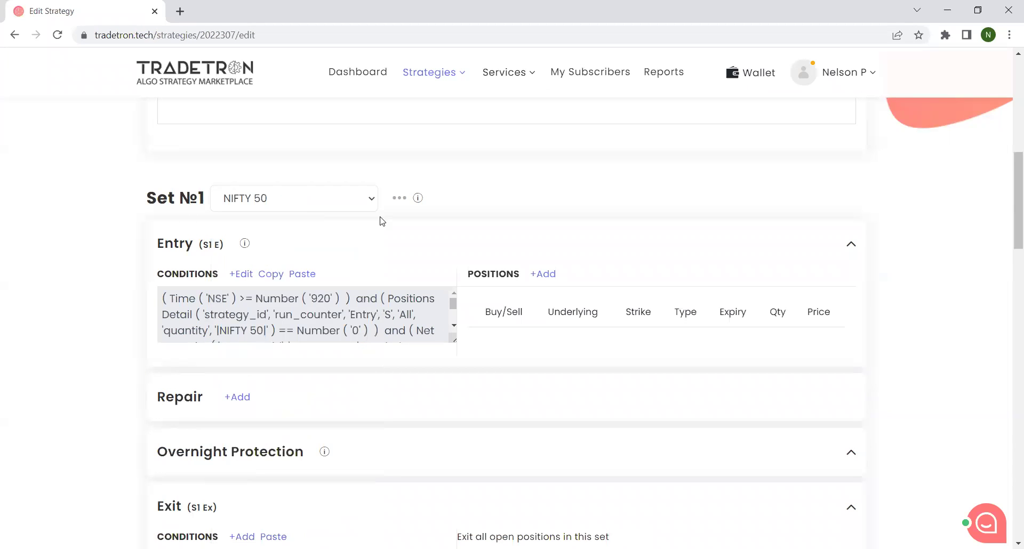
Step: Compare the entry position builder with the NIFTY 50 list and with no list assigned to Set 1, restoring NIFTY 50 at the end
{"action": "left_click", "coordinate": [544, 276]}
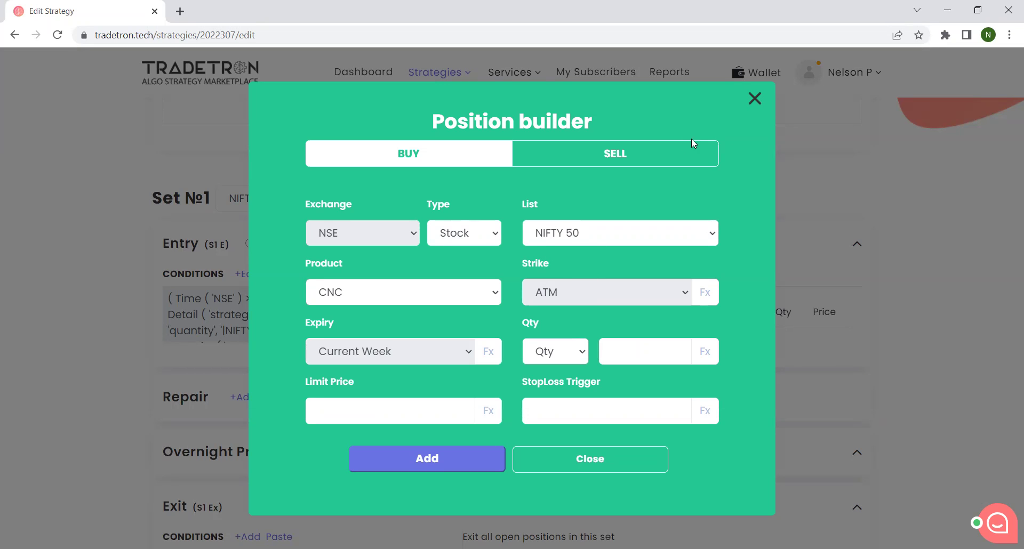
{"action": "left_click", "coordinate": [754, 105]}
{"action": "left_click", "coordinate": [308, 205]}
{"action": "left_click", "coordinate": [304, 220]}
{"action": "left_click", "coordinate": [544, 273]}
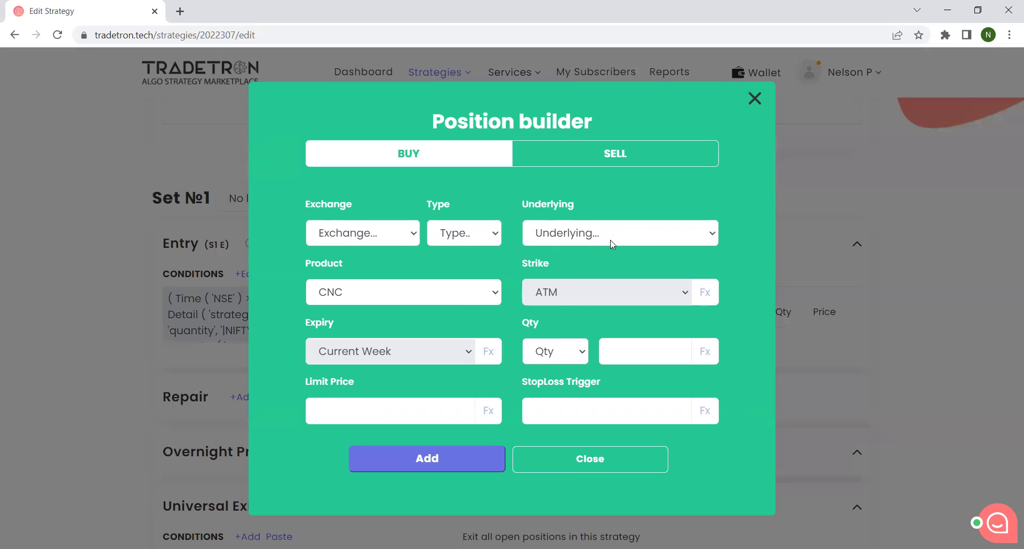
{"action": "left_click", "coordinate": [754, 98]}
{"action": "left_click", "coordinate": [302, 199]}
{"action": "left_click", "coordinate": [274, 239]}
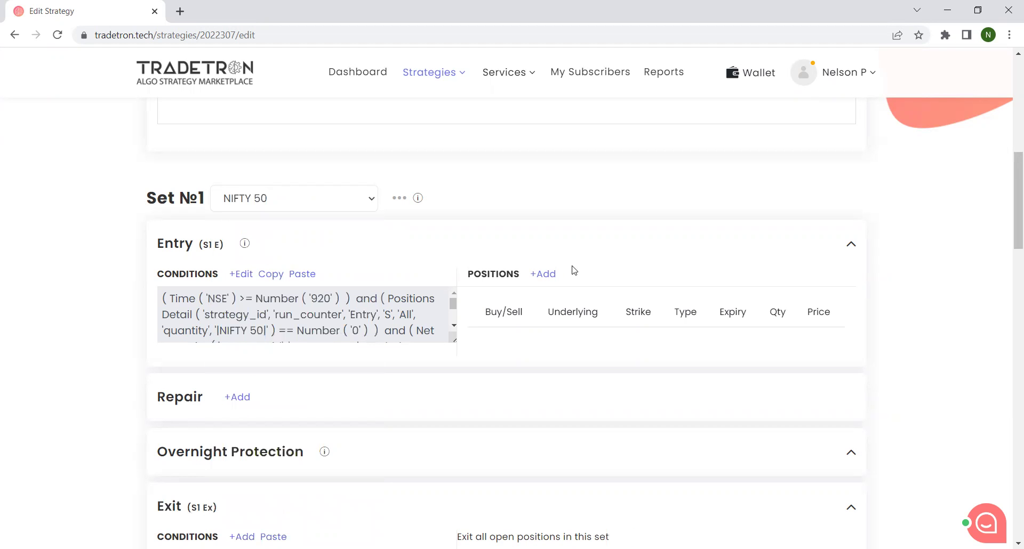
Step: Start a new Set 1 entry position with product MIS and a quantity defined by a Value of 10000
{"action": "left_click", "coordinate": [542, 275]}
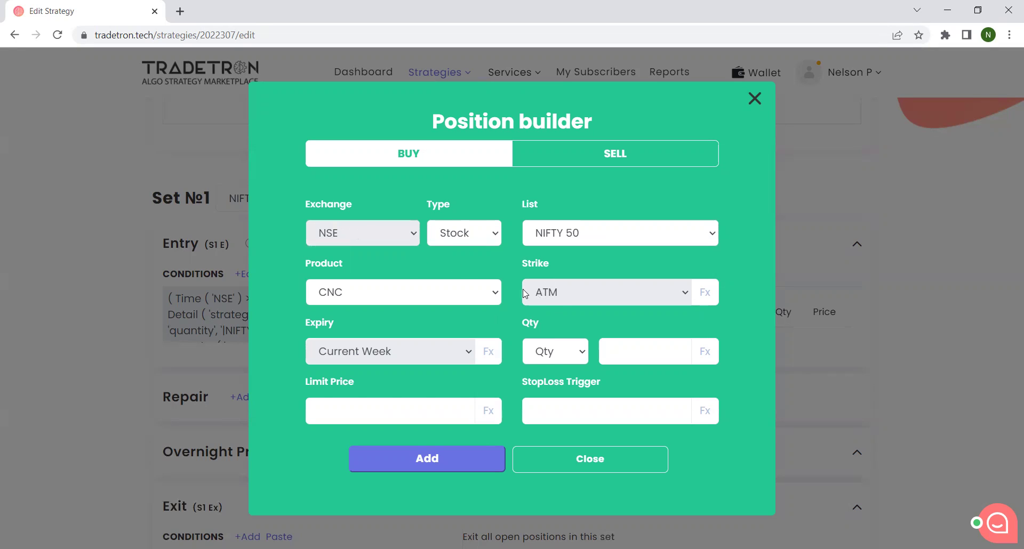
{"action": "left_click", "coordinate": [457, 291]}
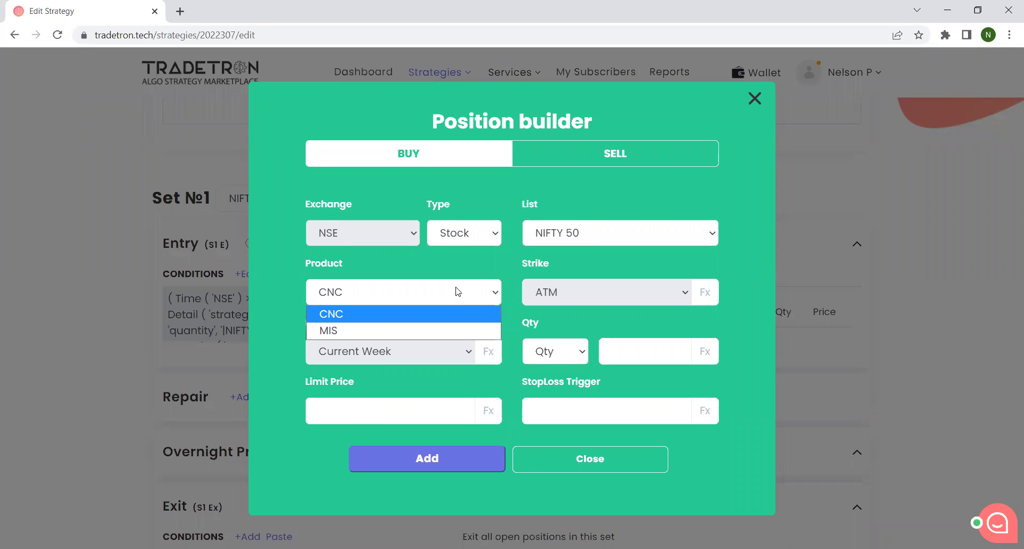
{"action": "left_click", "coordinate": [442, 330]}
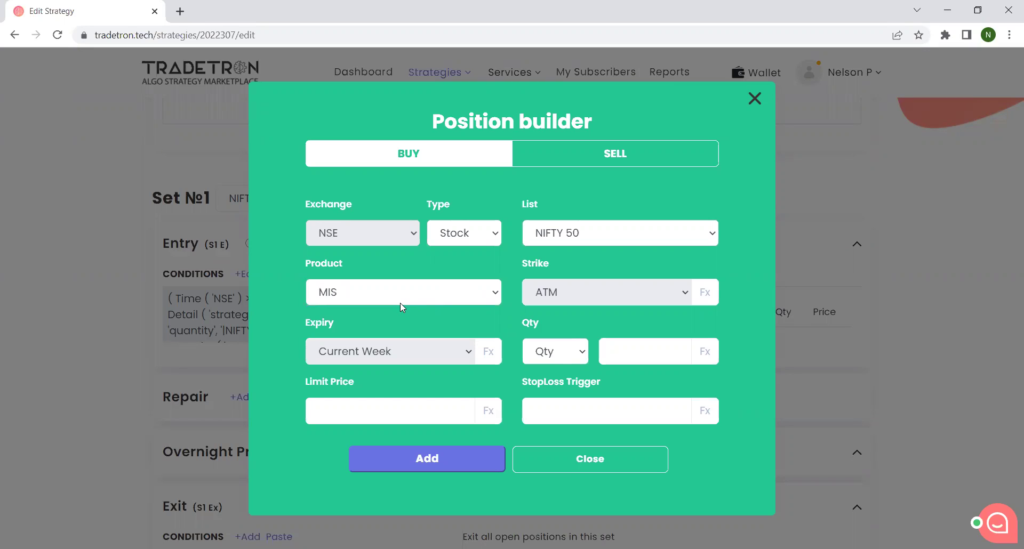
{"action": "left_click", "coordinate": [560, 361]}
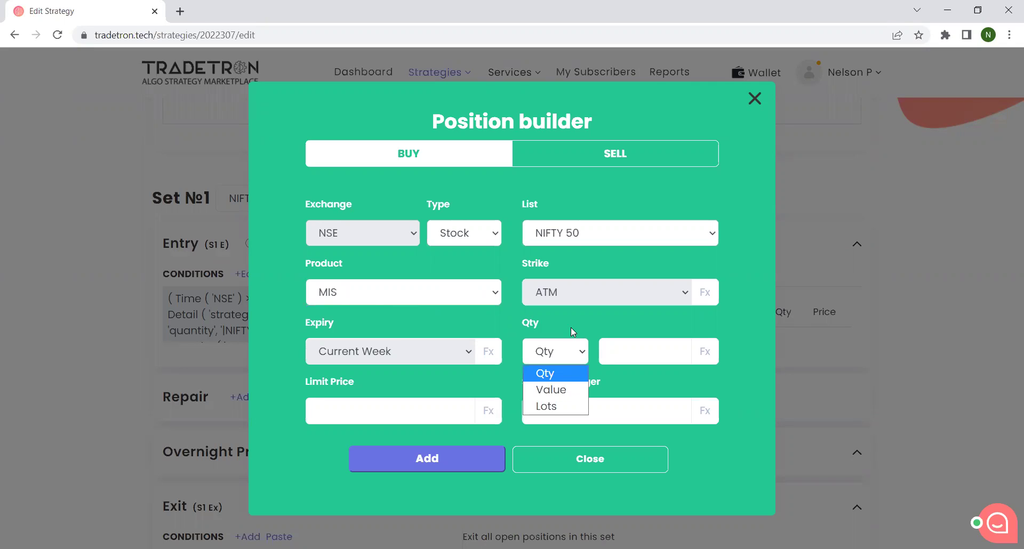
{"action": "left_click", "coordinate": [548, 354]}
{"action": "left_click", "coordinate": [548, 354]}
{"action": "left_click", "coordinate": [554, 387]}
{"action": "type", "text": "10000"}
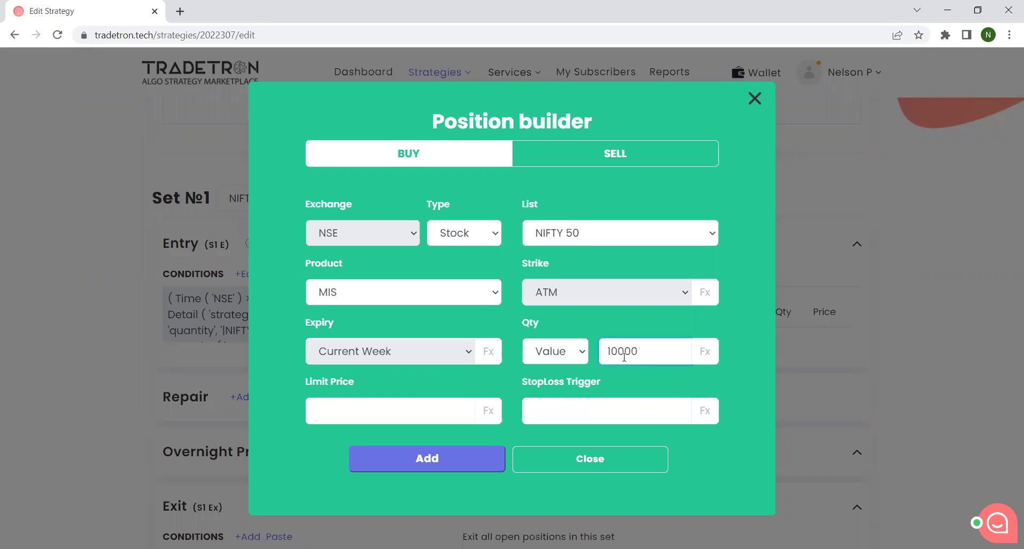
Step: Make the position a sell order, add it to Set 1's entry and close the position builder
{"action": "left_click", "coordinate": [659, 319]}
{"action": "left_click", "coordinate": [599, 167]}
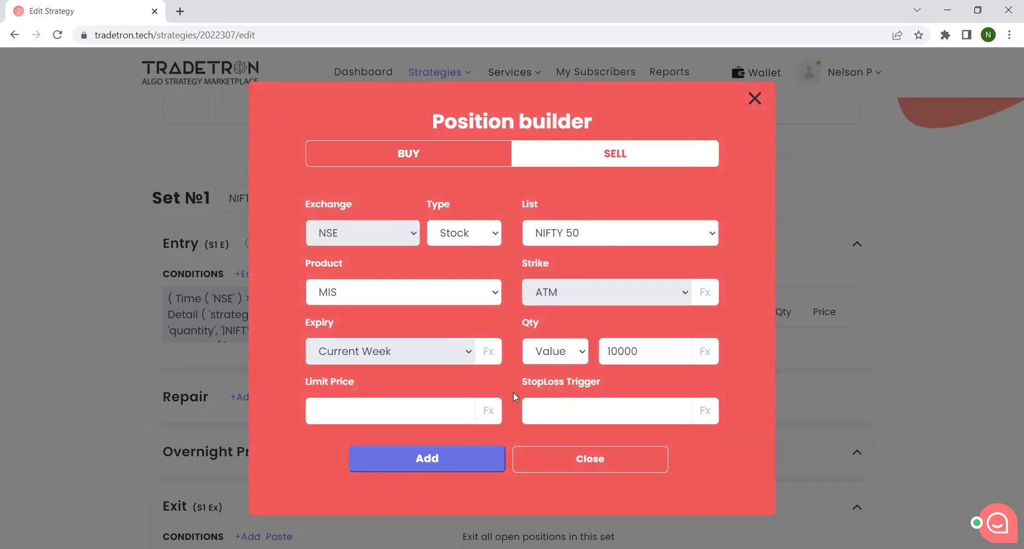
{"action": "left_click", "coordinate": [454, 467]}
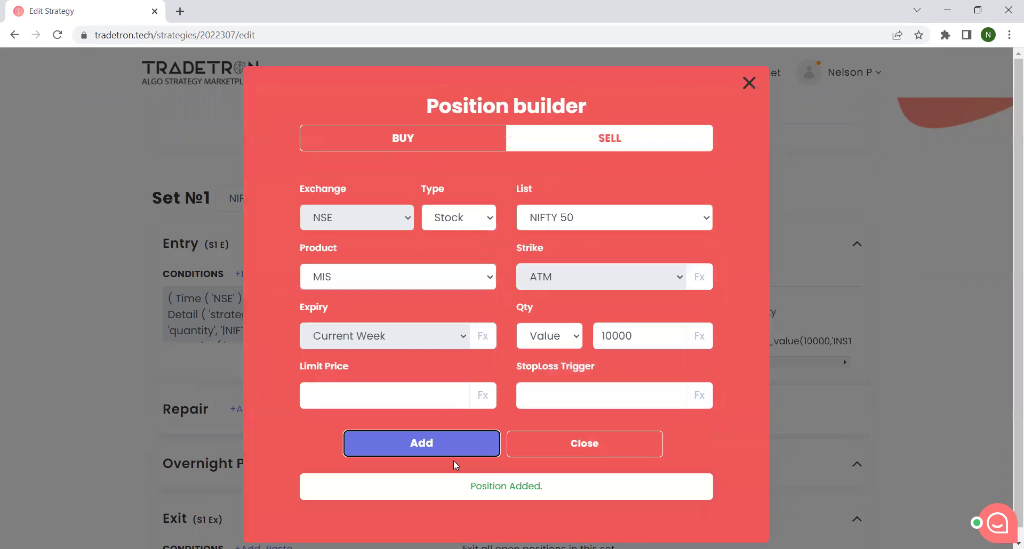
{"action": "left_click", "coordinate": [576, 446]}
Step: Start a Set 1 exit condition with the PNL Underlying keyword, using List - NIFTY 50 as the underlying
{"action": "scroll", "coordinate": [521, 409], "scroll_direction": "down", "scroll_amount": 3}
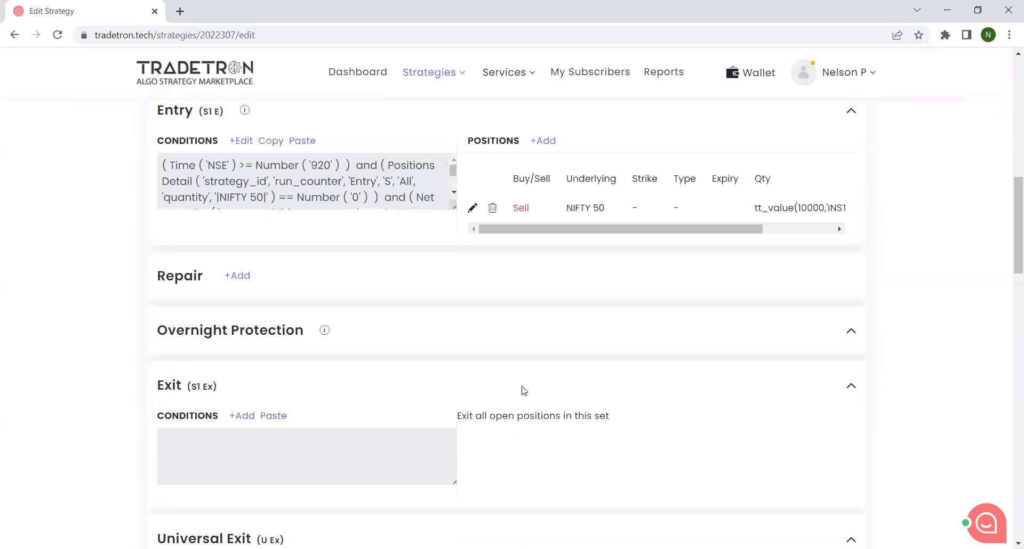
{"action": "scroll", "coordinate": [516, 362], "scroll_direction": "up", "scroll_amount": 1}
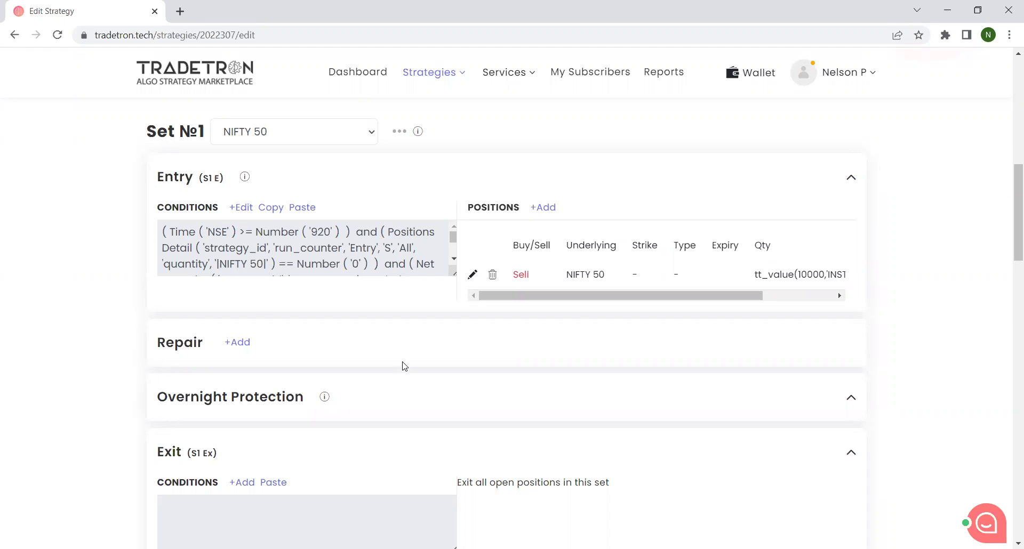
{"action": "scroll", "coordinate": [407, 360], "scroll_direction": "down", "scroll_amount": 2}
{"action": "scroll", "coordinate": [407, 360], "scroll_direction": "down", "scroll_amount": 2}
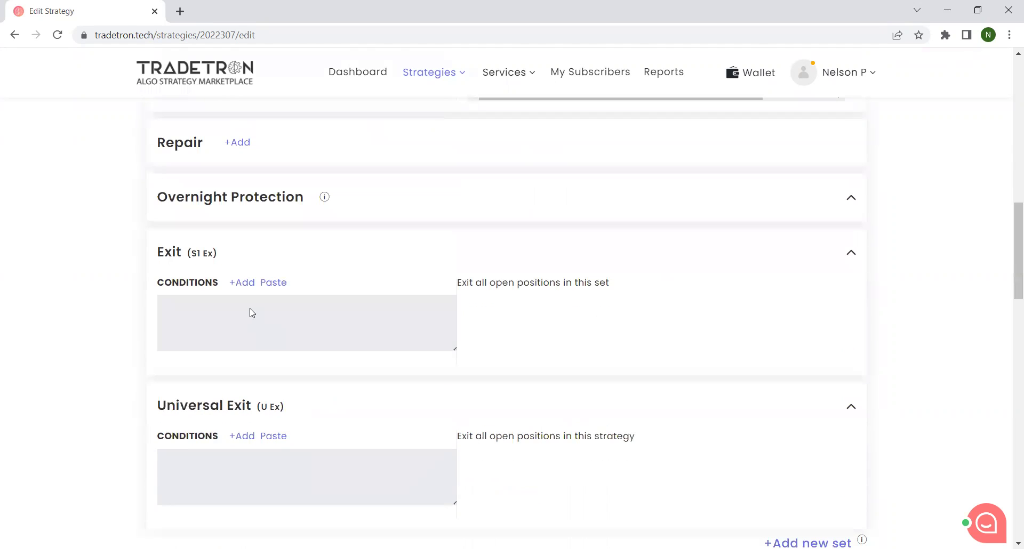
{"action": "left_click", "coordinate": [248, 282]}
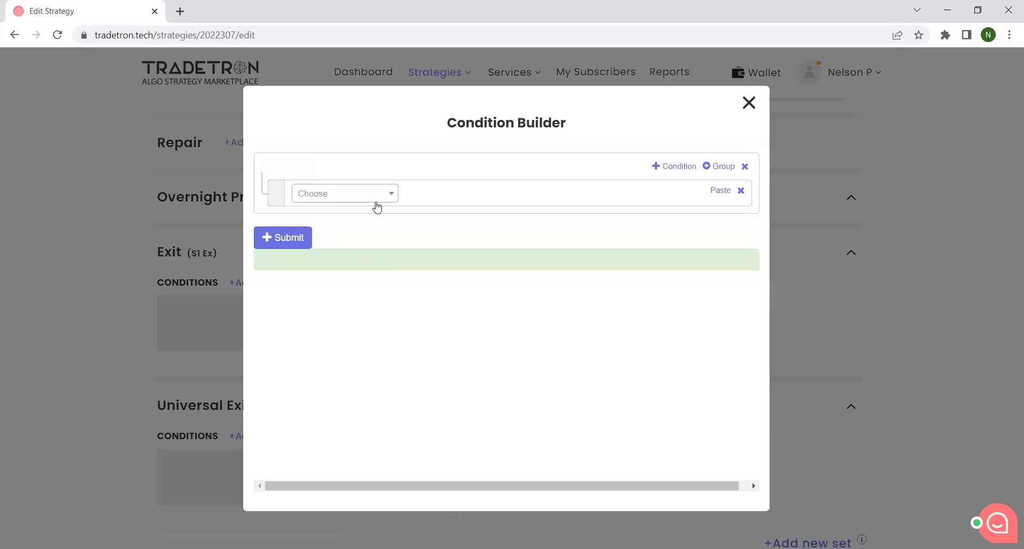
{"action": "left_click", "coordinate": [341, 197]}
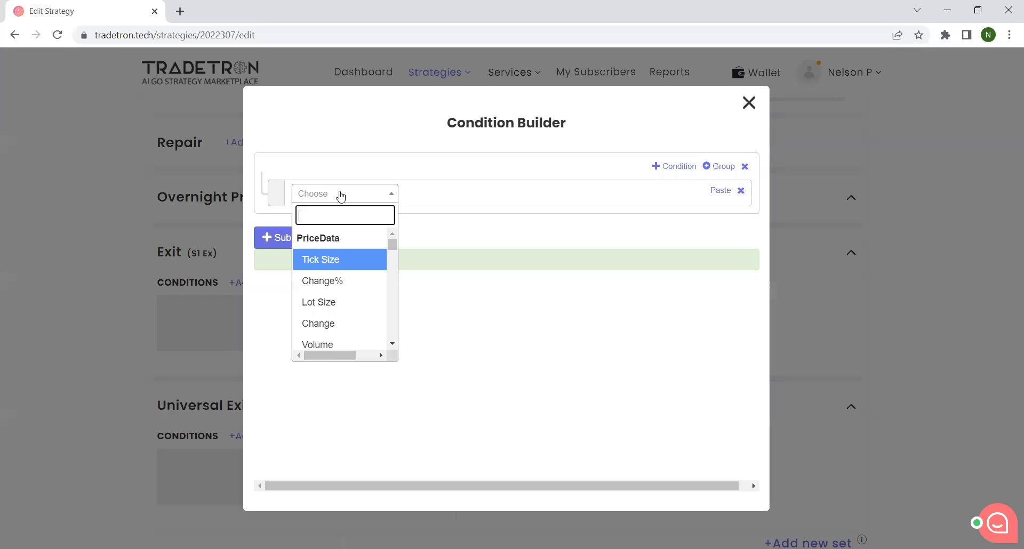
{"action": "type", "text": "PNL"}
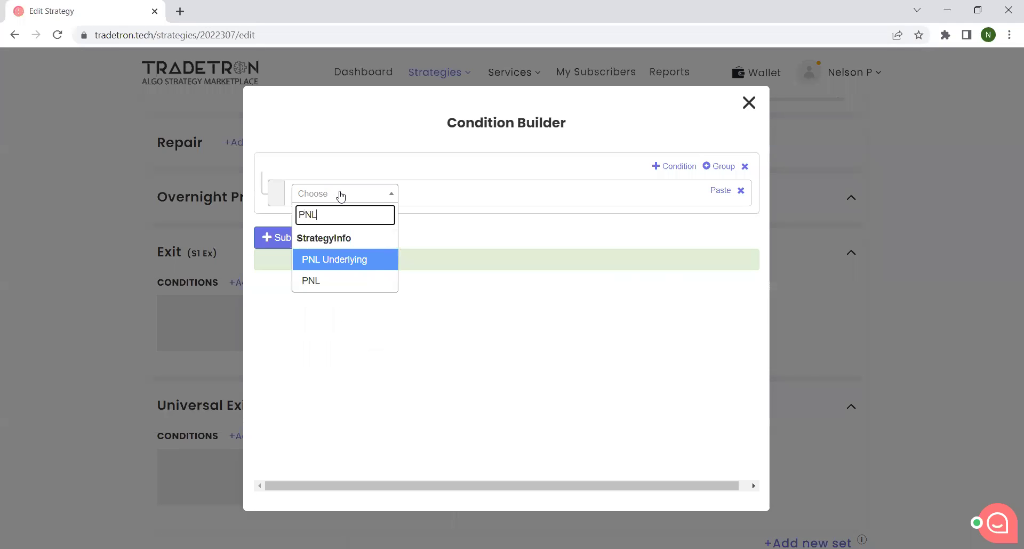
{"action": "left_click", "coordinate": [361, 262]}
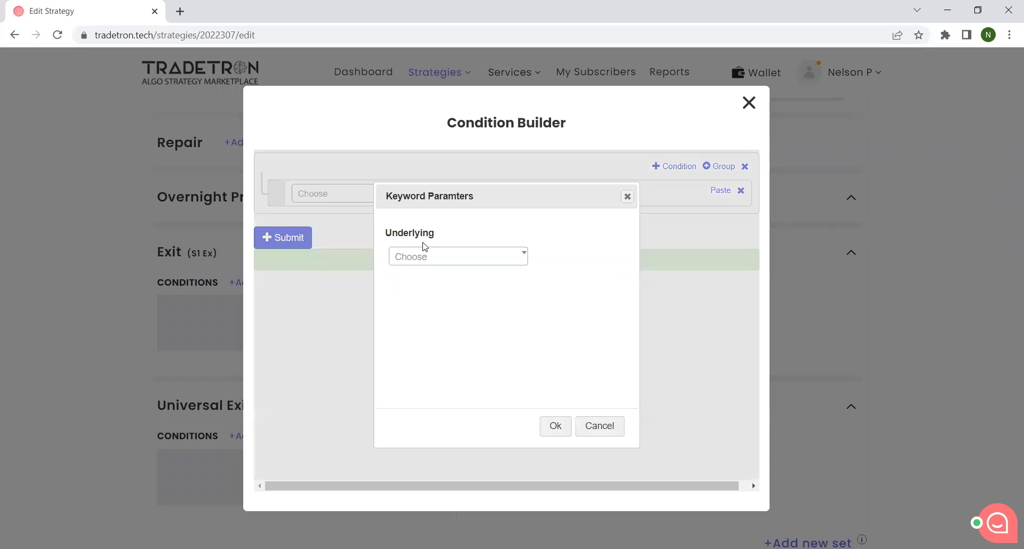
{"action": "left_click", "coordinate": [433, 259]}
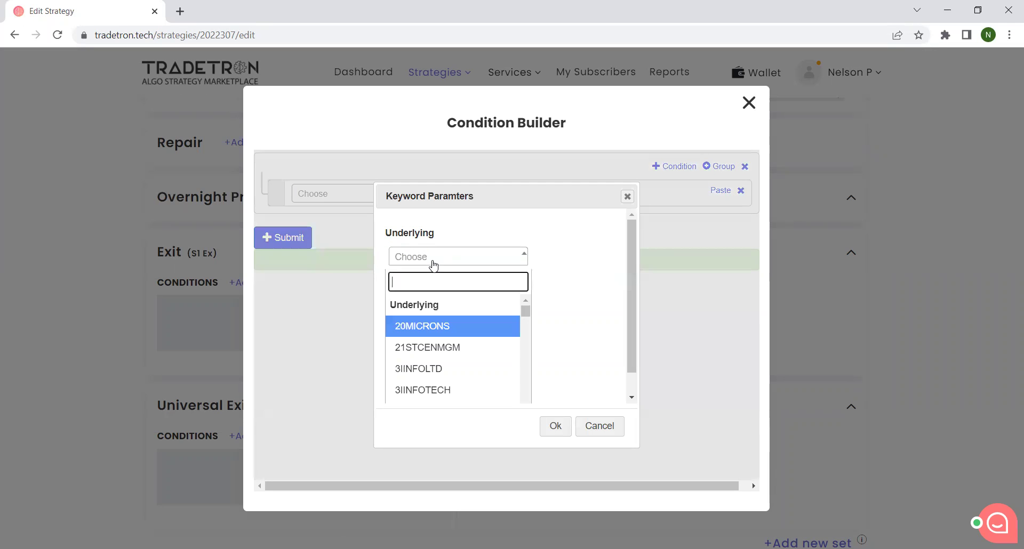
{"action": "type", "text": "nifty"}
{"action": "left_click_drag", "start_coordinate": [525, 320], "coordinate": [525, 398]}
{"action": "left_click", "coordinate": [490, 391]}
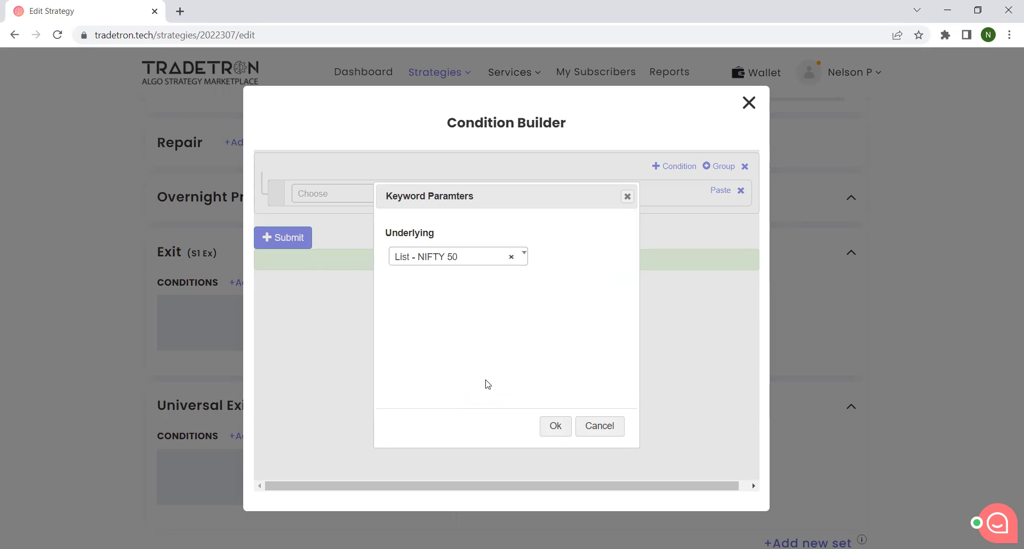
{"action": "left_click", "coordinate": [555, 426]}
Step: Complete the first exit condition with the > comparison and the Number keyword set to 100
{"action": "left_click", "coordinate": [375, 201]}
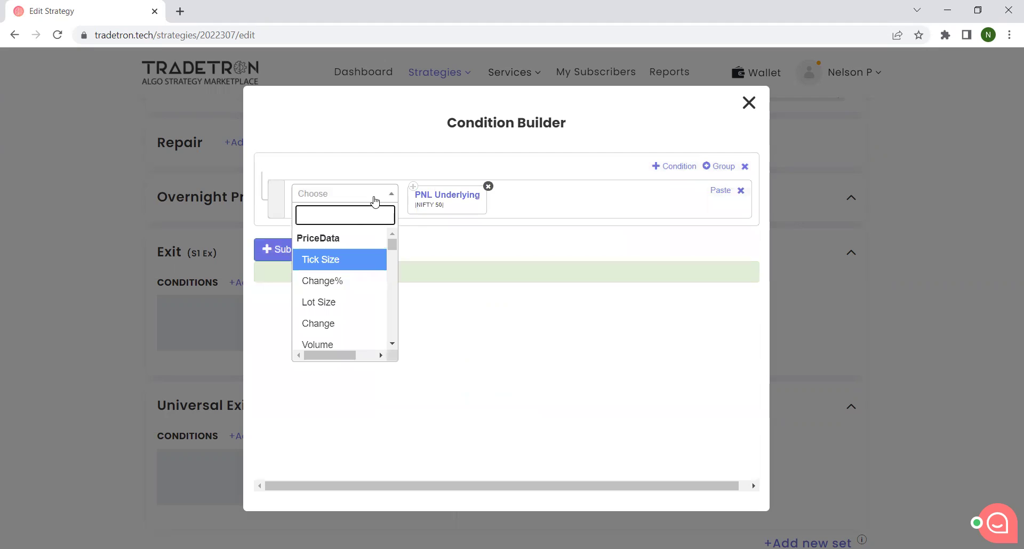
{"action": "type", "text": ">"}
{"action": "left_click", "coordinate": [355, 258]}
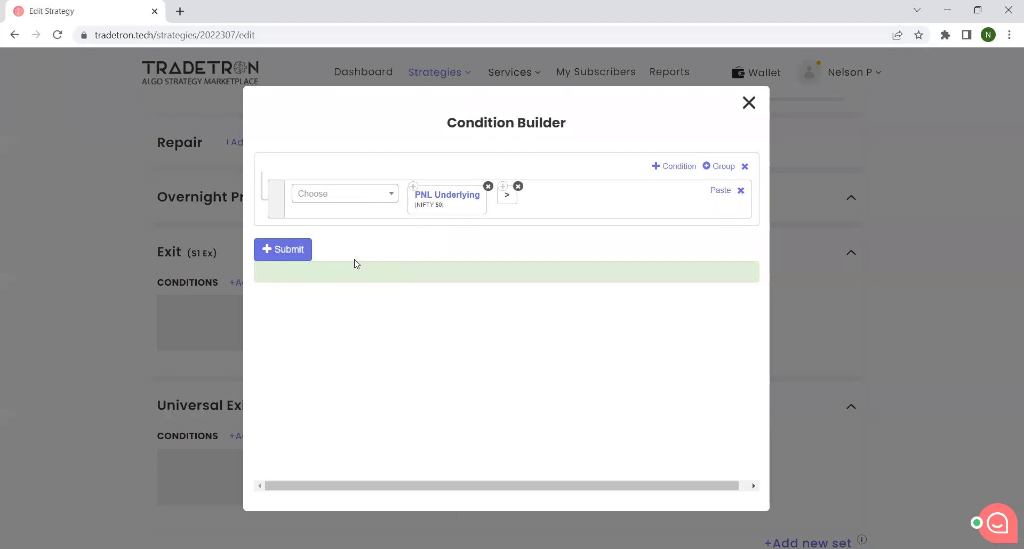
{"action": "left_click", "coordinate": [362, 205]}
{"action": "type", "text": "Njumber"}
{"action": "key", "text": "BackSpace"}
{"action": "key", "text": "BackSpace"}
{"action": "key", "text": "BackSpace"}
{"action": "key", "text": "BackSpace"}
{"action": "key", "text": "BackSpace"}
{"action": "key", "text": "BackSpace"}
{"action": "type", "text": "umb"}
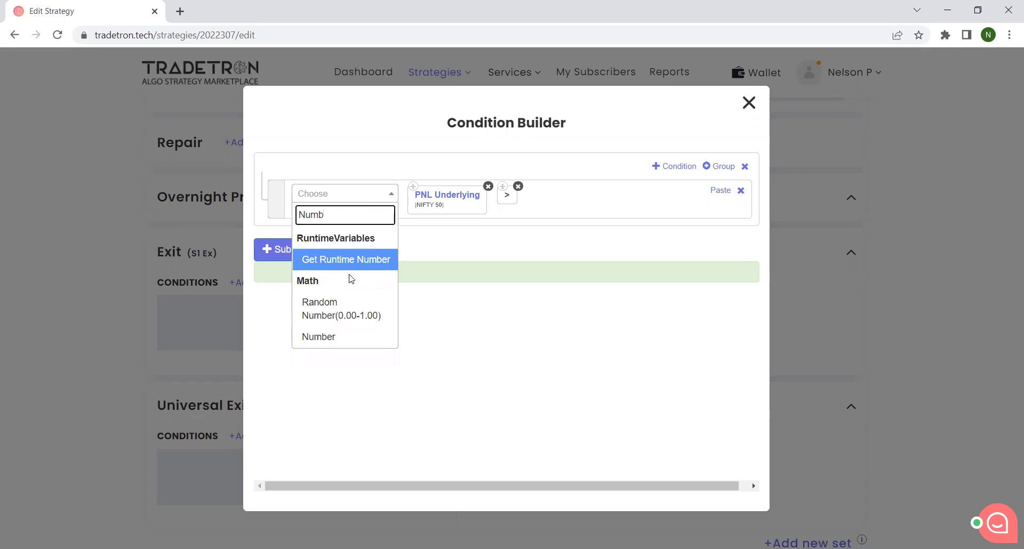
{"action": "left_click", "coordinate": [342, 336]}
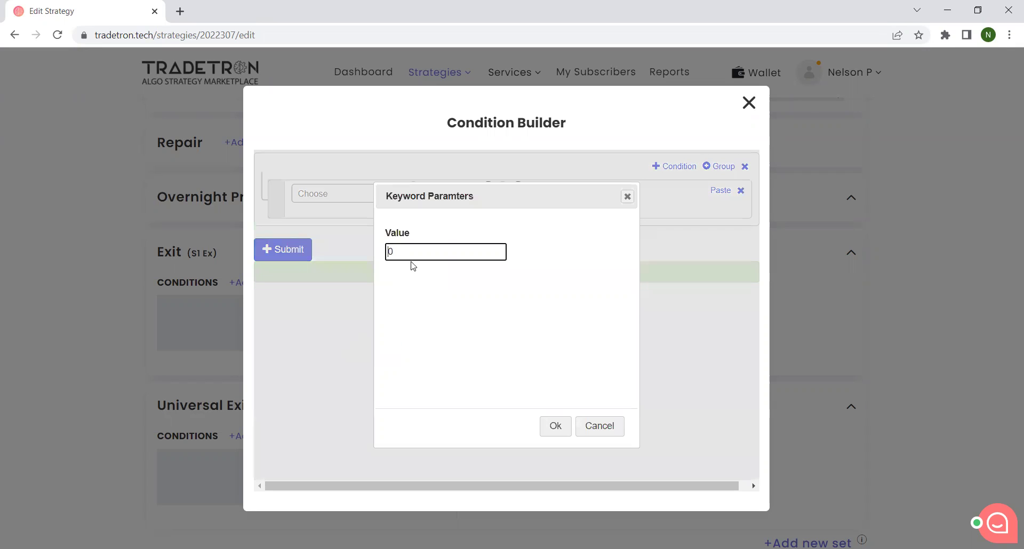
{"action": "double_click", "coordinate": [387, 252]}
{"action": "type", "text": "100"}
{"action": "left_click", "coordinate": [548, 426]}
Step: Add a second exit condition joined by OR, containing a pasted PNL Underlying block for NIFTY 50 and the < comparison
{"action": "left_click", "coordinate": [674, 166]}
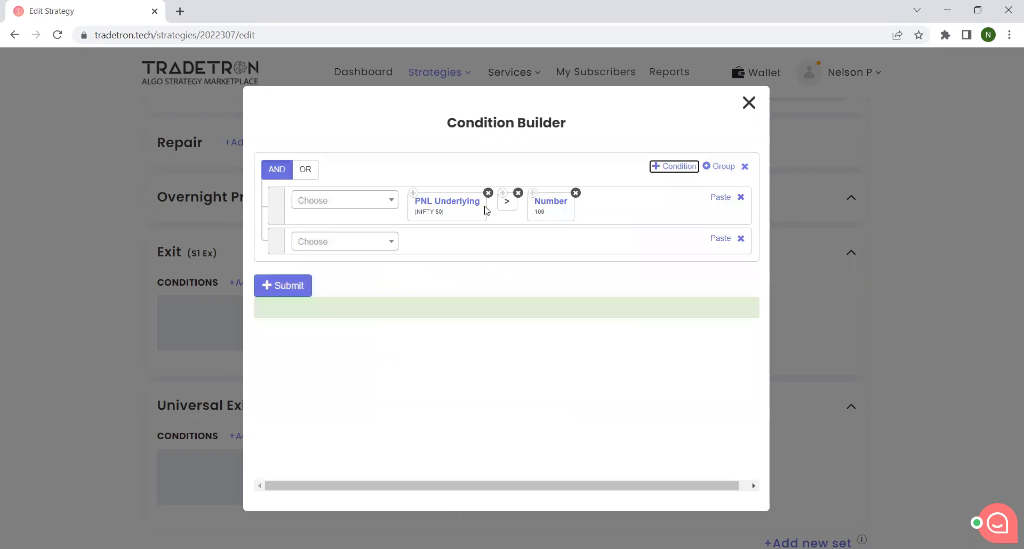
{"action": "left_click", "coordinate": [311, 170]}
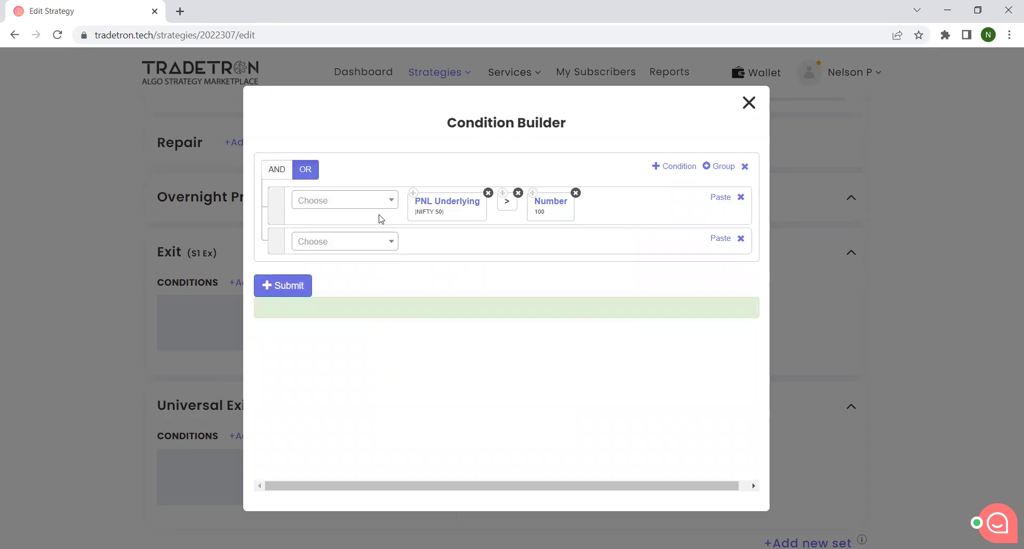
{"action": "left_click", "coordinate": [720, 239]}
{"action": "left_click", "coordinate": [356, 249]}
{"action": "type", "text": "<"}
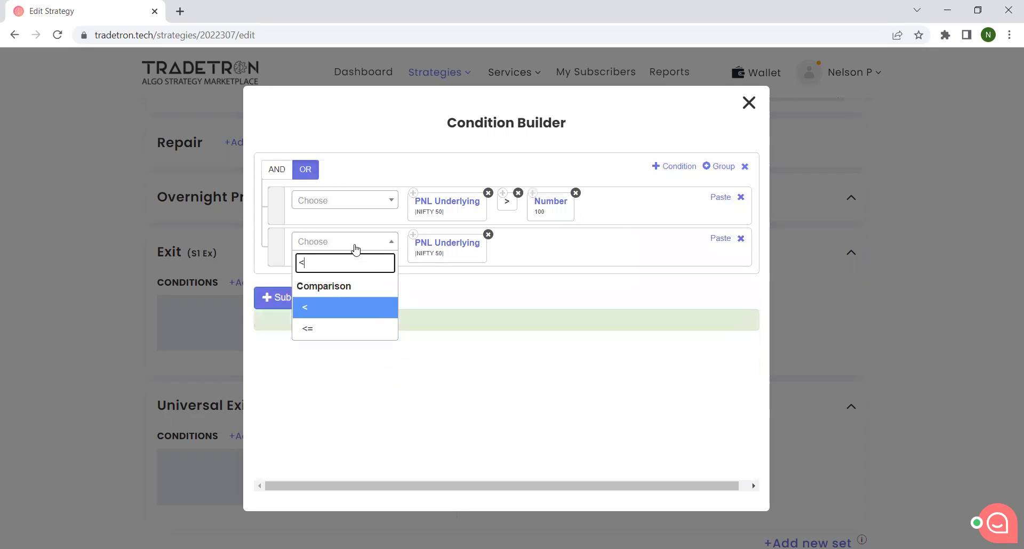
{"action": "left_click", "coordinate": [352, 307]}
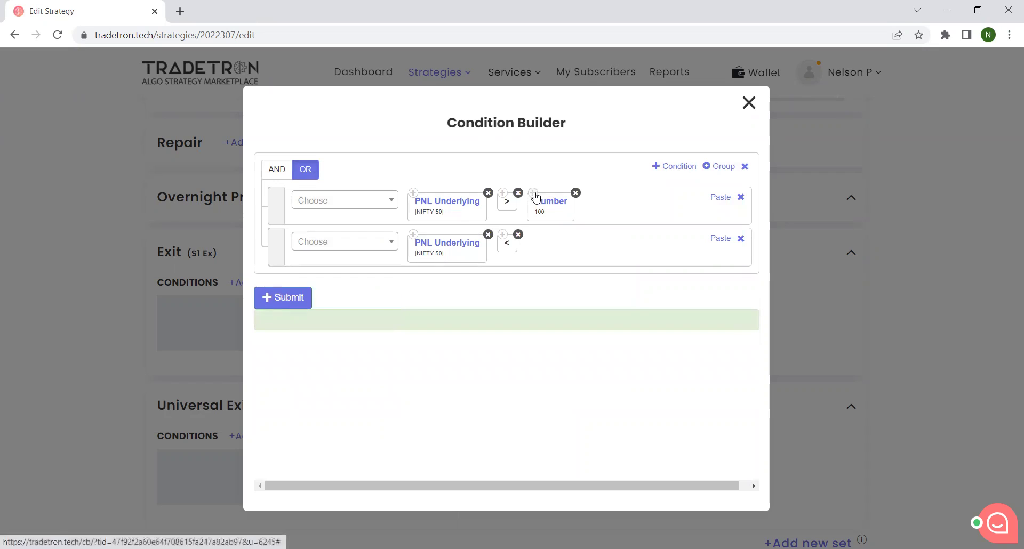
Step: Copy the Number block into the second exit condition and set its value to -100
{"action": "left_click", "coordinate": [535, 201]}
{"action": "left_click", "coordinate": [718, 240]}
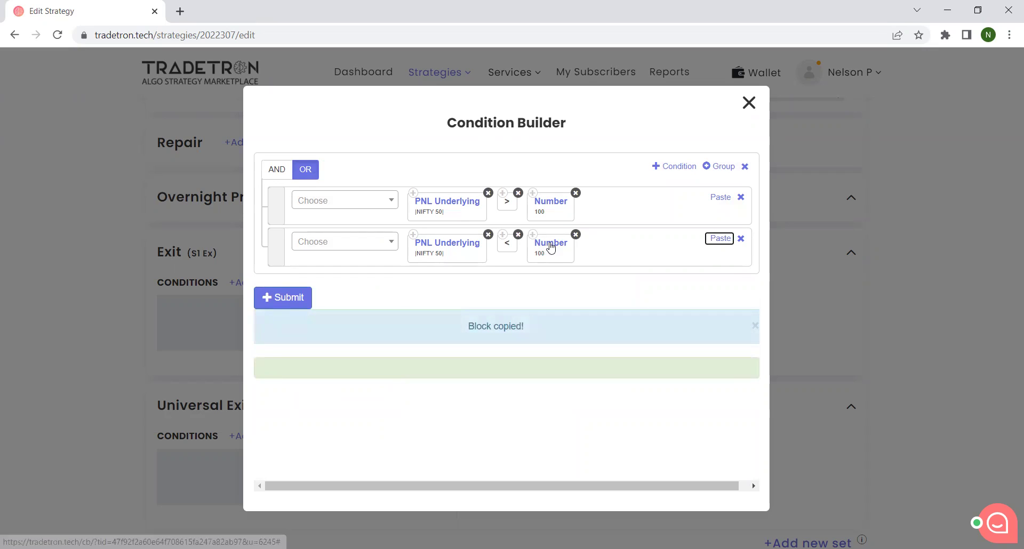
{"action": "left_click", "coordinate": [545, 245]}
{"action": "left_click_drag", "start_coordinate": [407, 252], "coordinate": [381, 254]}
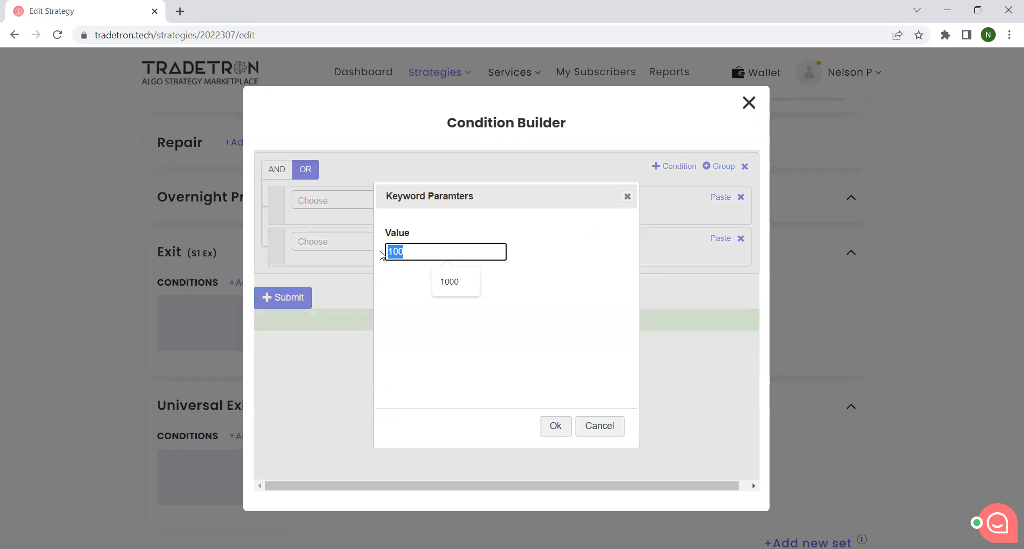
{"action": "type", "text": "-100"}
{"action": "left_click", "coordinate": [555, 426]}
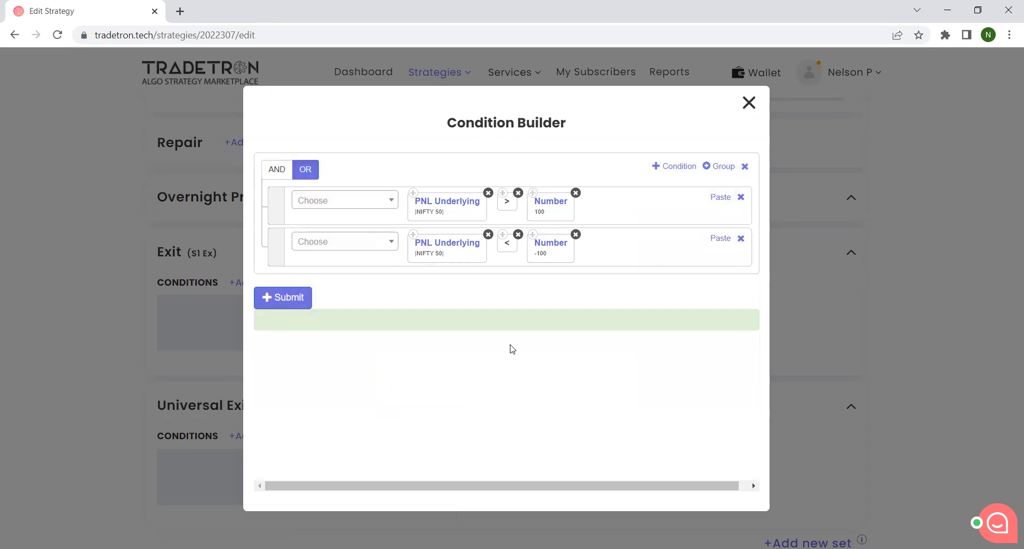
Step: Submit the OR group of exit conditions and close the condition builder
{"action": "key", "text": "ctrl+plus"}
{"action": "key", "text": "ctrl+plus"}
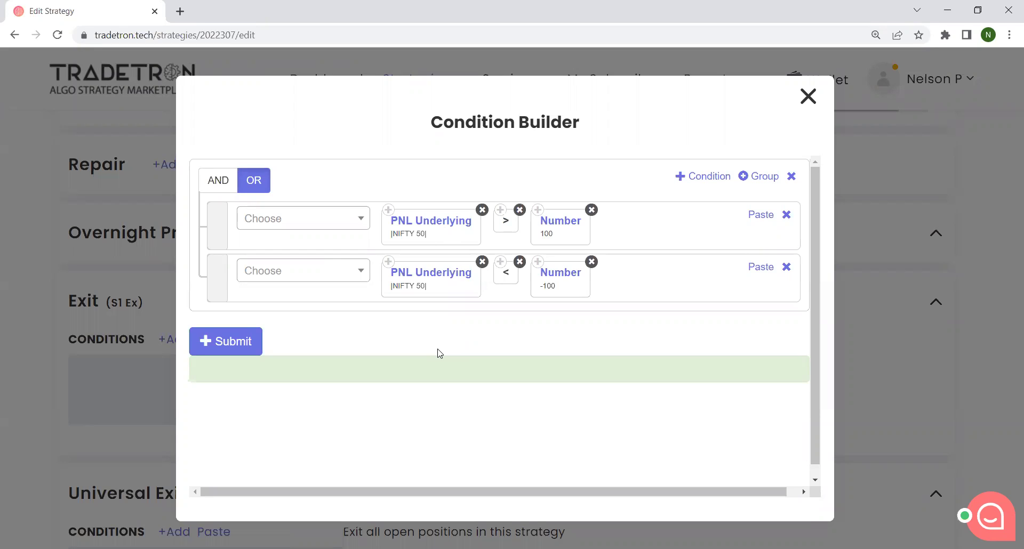
{"action": "left_click", "coordinate": [227, 345]}
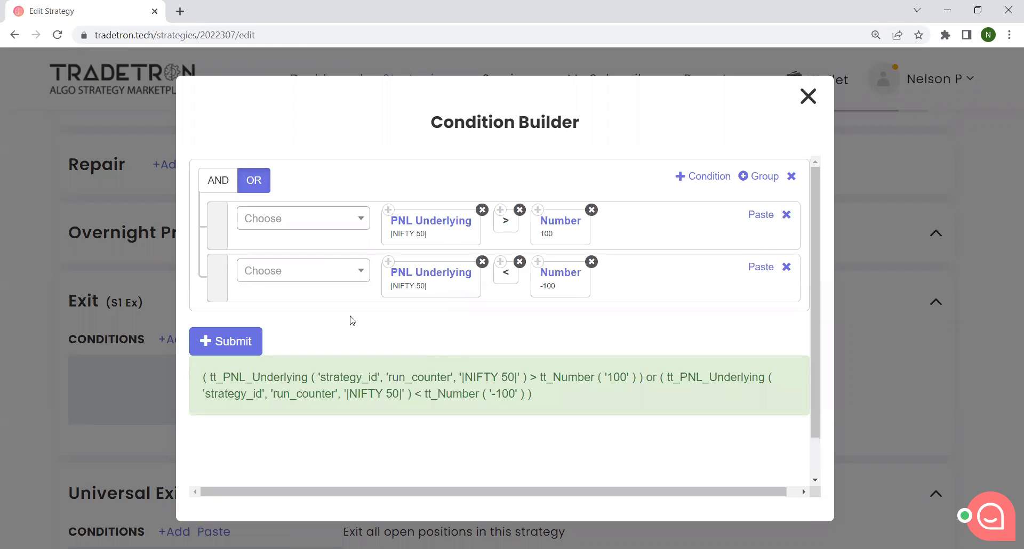
{"action": "left_click", "coordinate": [806, 98]}
Step: Save the strategy with its Set 1 entry position and exit conditions
{"action": "scroll", "coordinate": [505, 265], "scroll_direction": "down", "scroll_amount": 10}
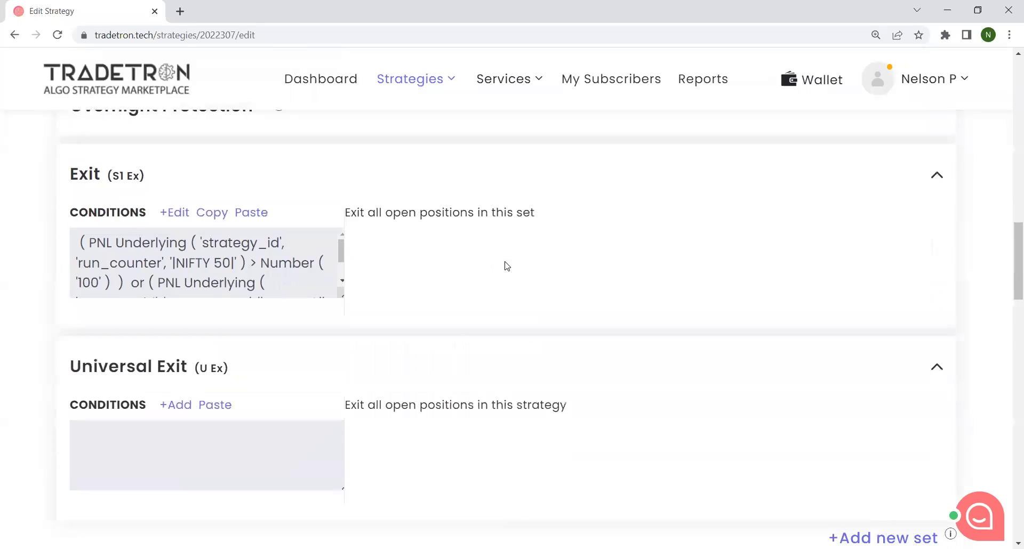
{"action": "scroll", "coordinate": [506, 265], "scroll_direction": "down", "scroll_amount": 5}
{"action": "key", "text": "ctrl+minus"}
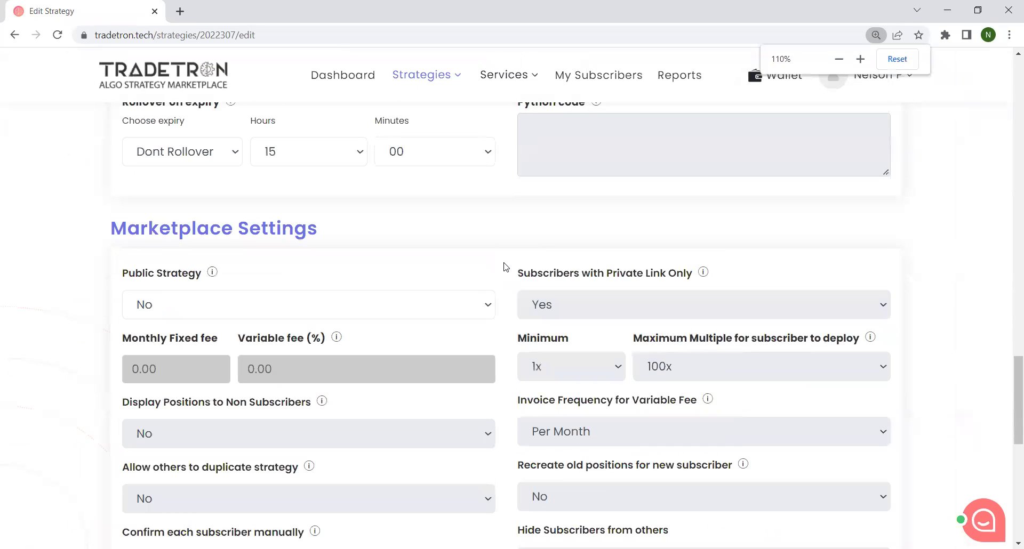
{"action": "scroll", "coordinate": [506, 266], "scroll_direction": "down", "scroll_amount": 5}
{"action": "left_click", "coordinate": [507, 301]}
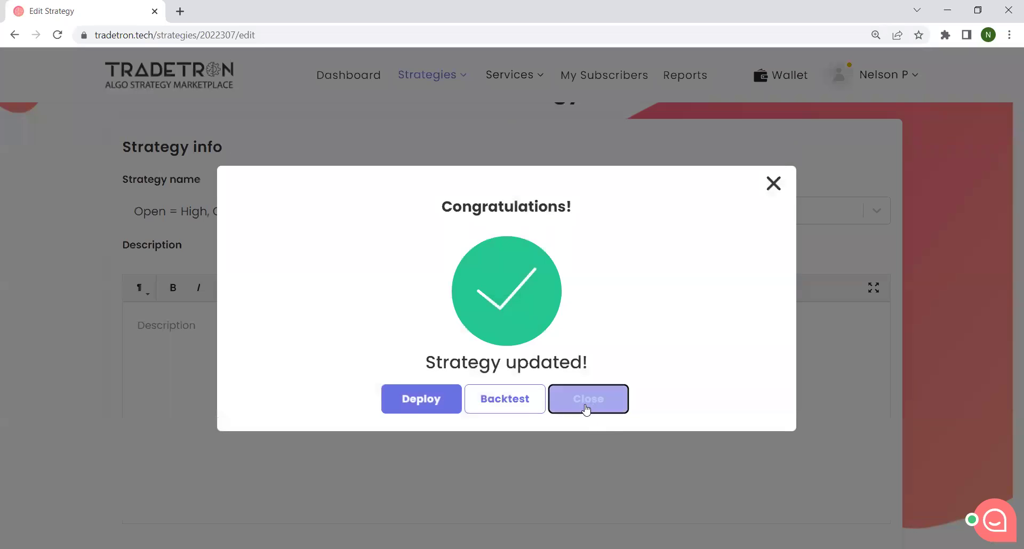
Step: Dismiss the strategy update confirmation and add a new set below Set 1
{"action": "left_click", "coordinate": [585, 401]}
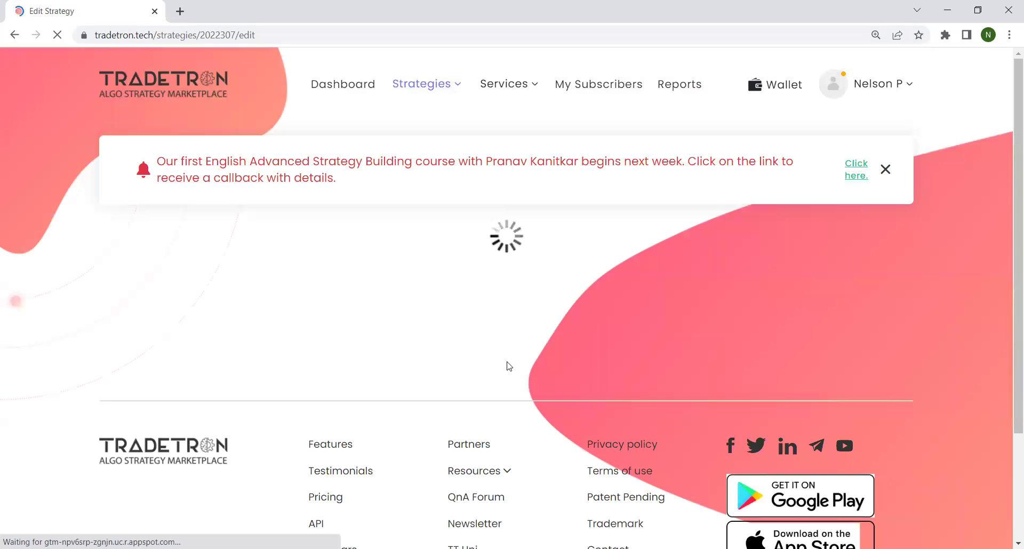
{"action": "scroll", "coordinate": [507, 355], "scroll_direction": "down", "scroll_amount": 14}
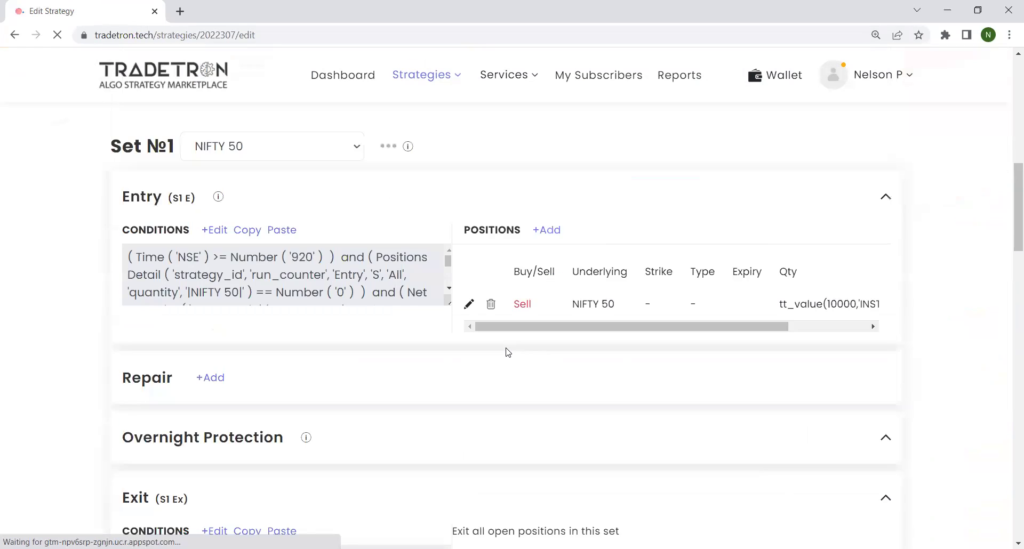
{"action": "scroll", "coordinate": [508, 353], "scroll_direction": "down", "scroll_amount": 4}
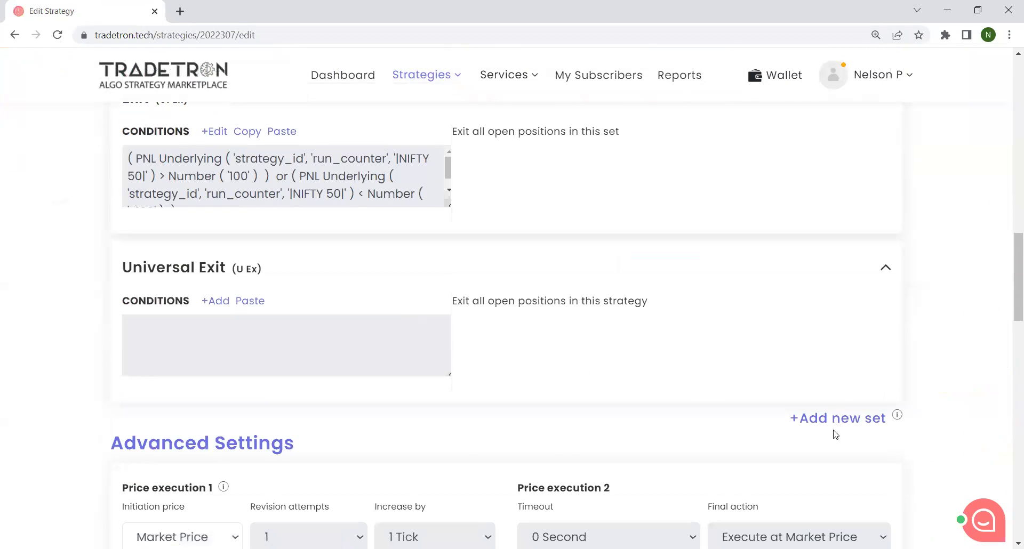
{"action": "left_click", "coordinate": [835, 422]}
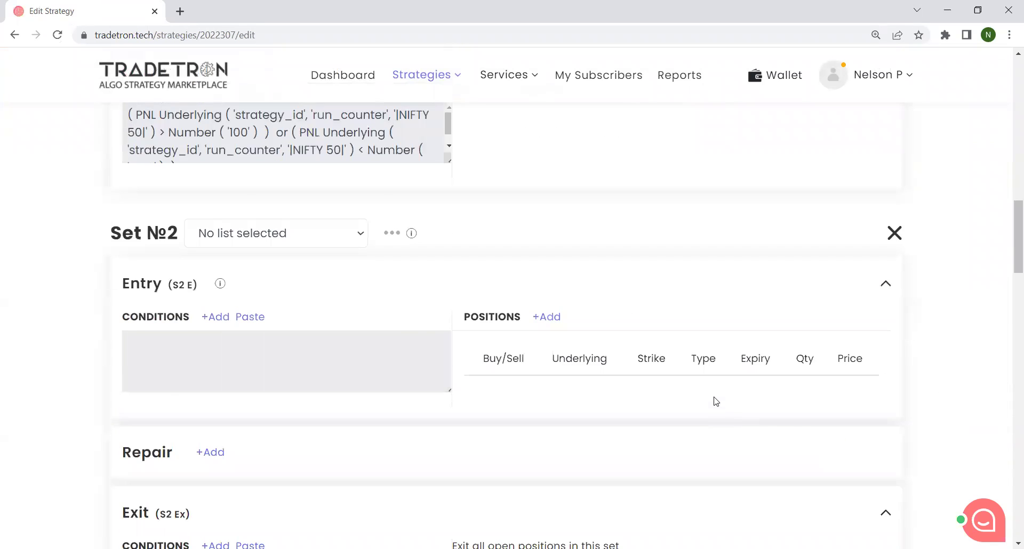
{"action": "scroll", "coordinate": [694, 387], "scroll_direction": "up", "scroll_amount": 11}
{"action": "scroll", "coordinate": [693, 386], "scroll_direction": "down", "scroll_amount": 11}
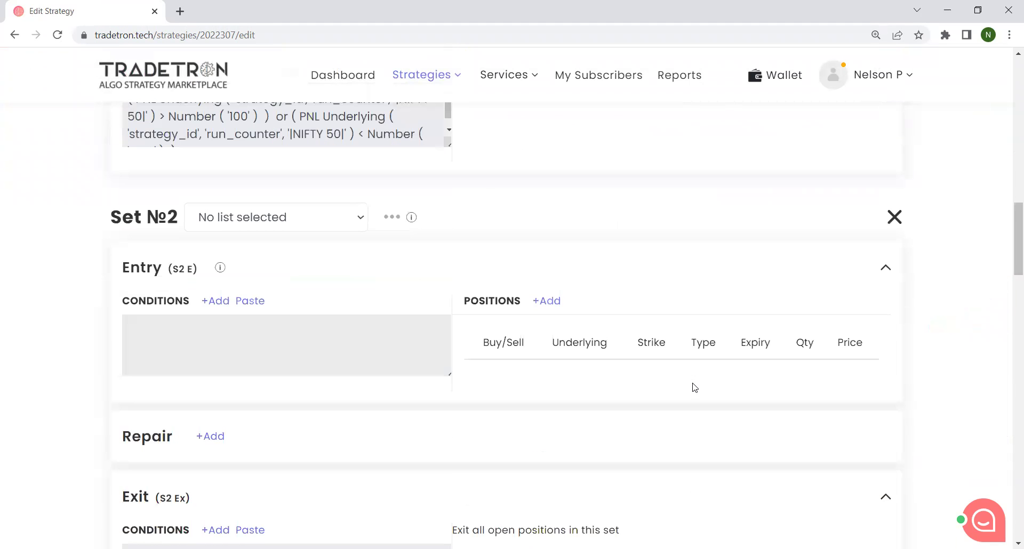
{"action": "scroll", "coordinate": [693, 386], "scroll_direction": "down", "scroll_amount": 1}
{"action": "scroll", "coordinate": [686, 382], "scroll_direction": "up", "scroll_amount": 3}
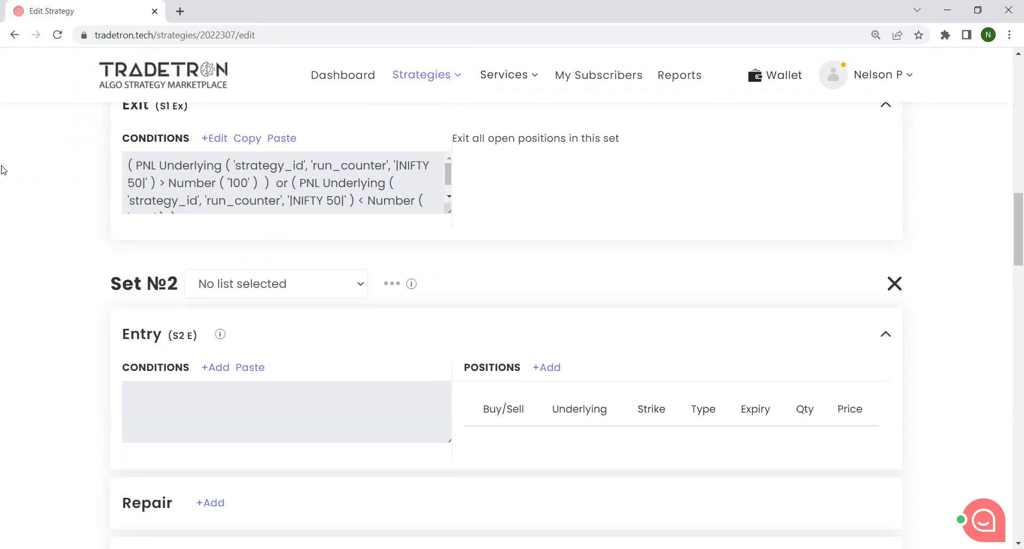
Step: Copy the Set 1 entry conditions and save the strategy with the empty Set 2
{"action": "scroll", "coordinate": [318, 349], "scroll_direction": "up", "scroll_amount": 6}
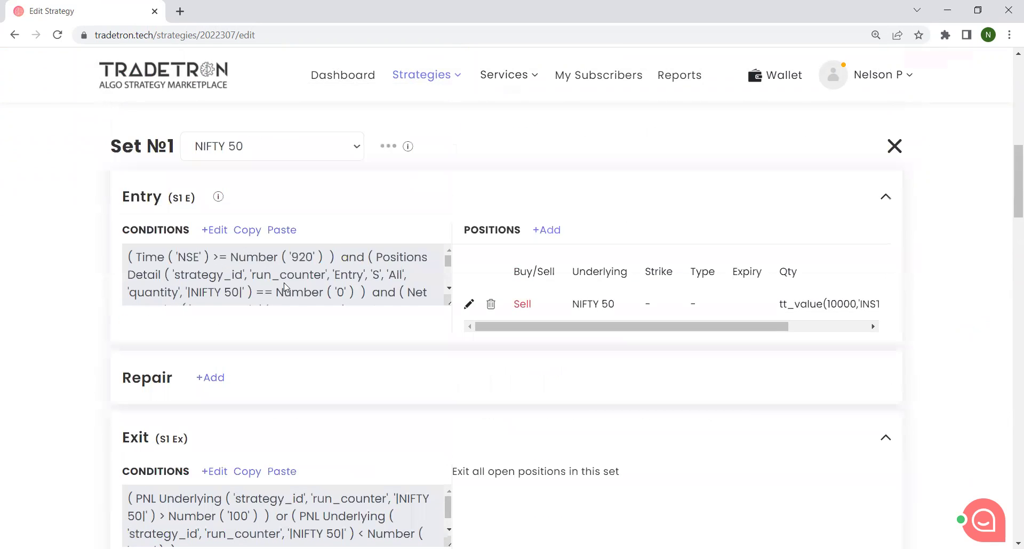
{"action": "scroll", "coordinate": [285, 288], "scroll_direction": "up", "scroll_amount": 1}
{"action": "left_click", "coordinate": [258, 295]}
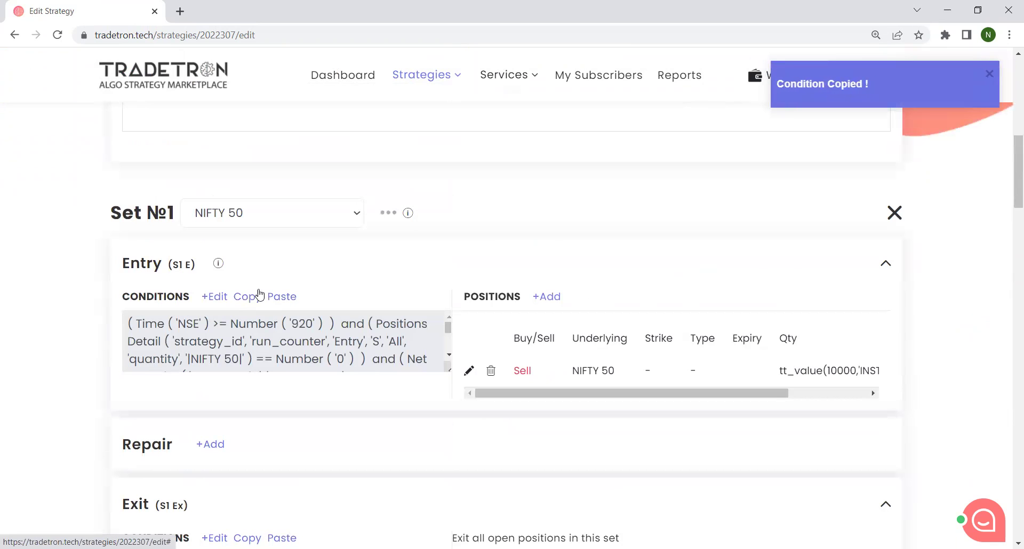
{"action": "scroll", "coordinate": [389, 328], "scroll_direction": "down", "scroll_amount": 3}
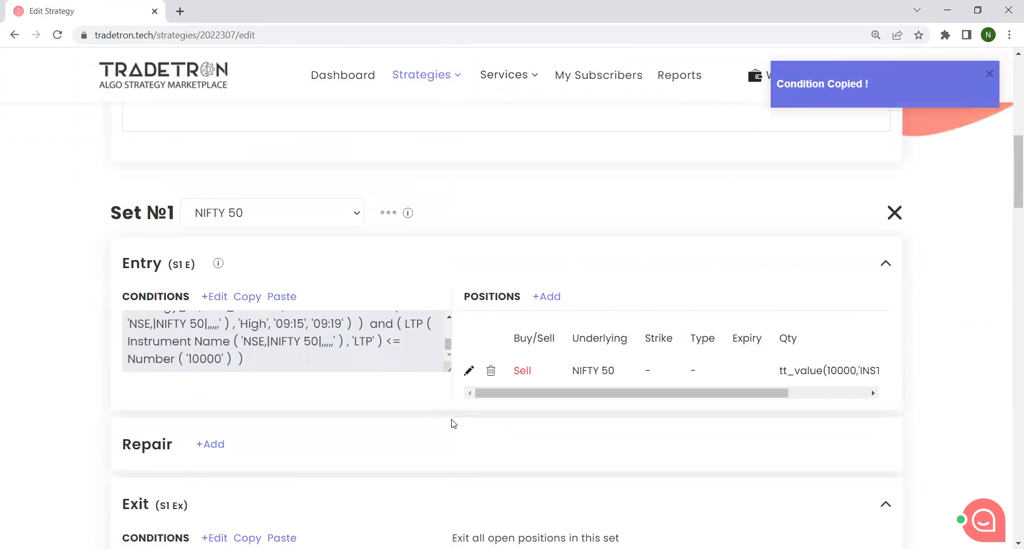
{"action": "scroll", "coordinate": [452, 424], "scroll_direction": "down", "scroll_amount": 20}
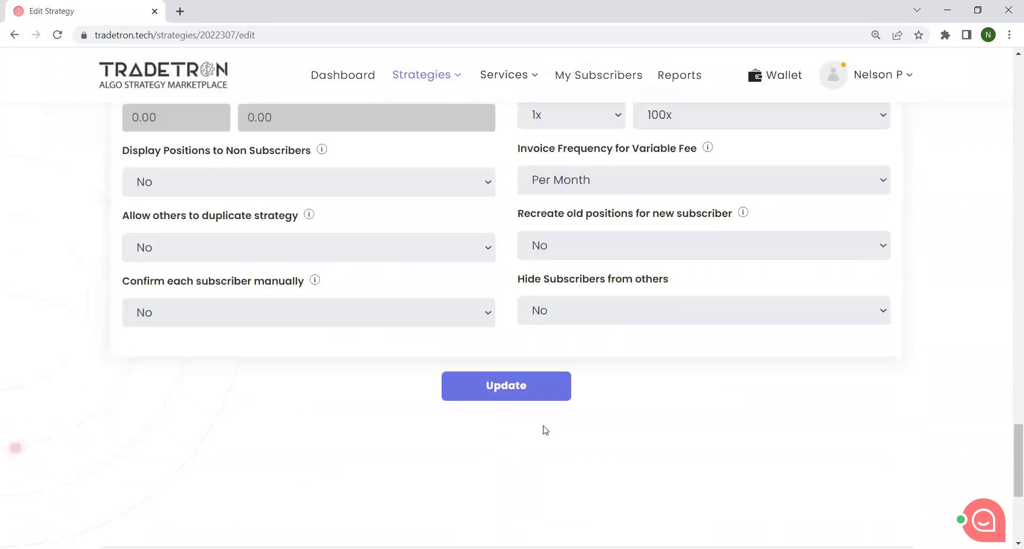
{"action": "scroll", "coordinate": [545, 430], "scroll_direction": "down", "scroll_amount": 3}
{"action": "left_click", "coordinate": [508, 195]}
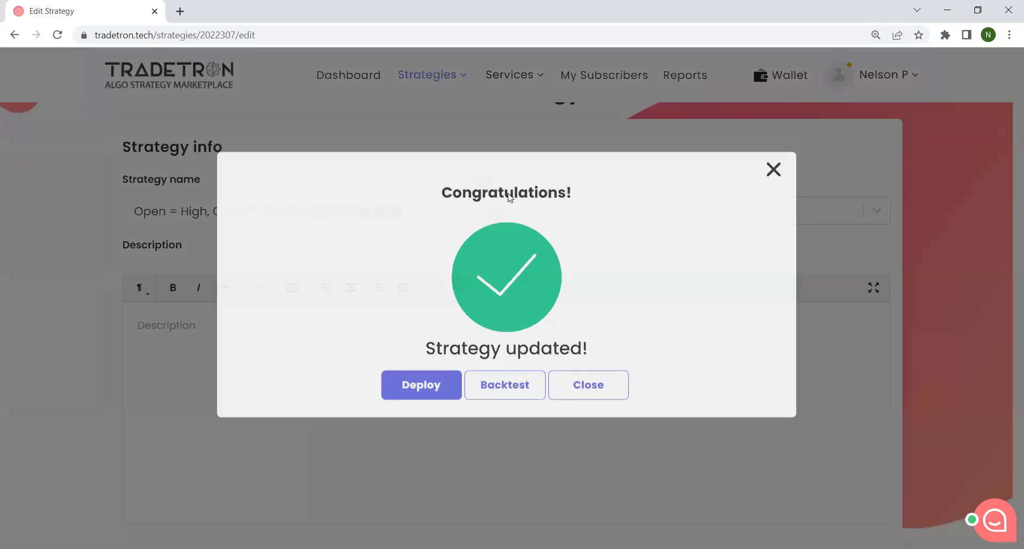
{"action": "left_click", "coordinate": [603, 395]}
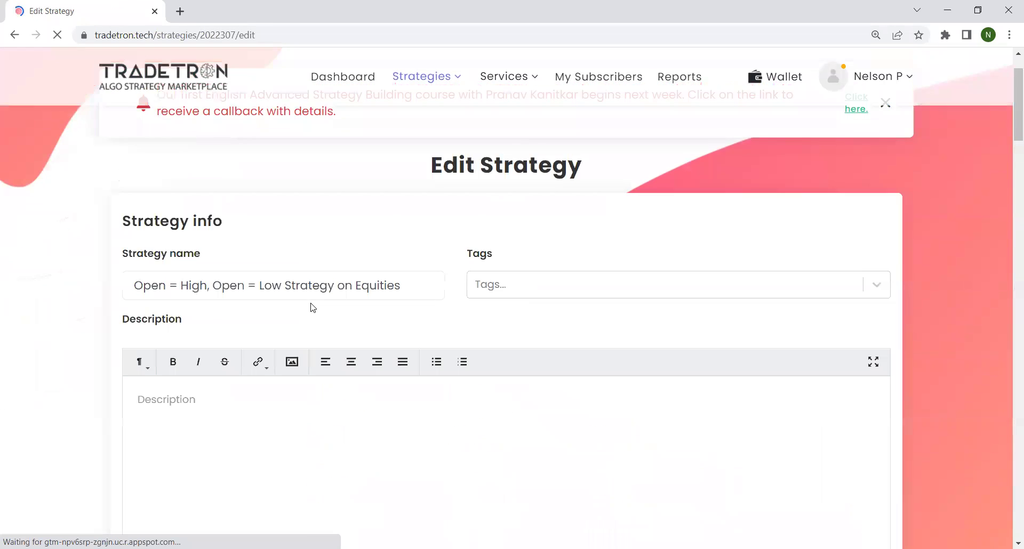
Step: Copy the Set 1 entry conditions and paste them into the entry conditions of Set 2
{"action": "scroll", "coordinate": [311, 308], "scroll_direction": "down", "scroll_amount": 4}
{"action": "scroll", "coordinate": [312, 308], "scroll_direction": "down", "scroll_amount": 5}
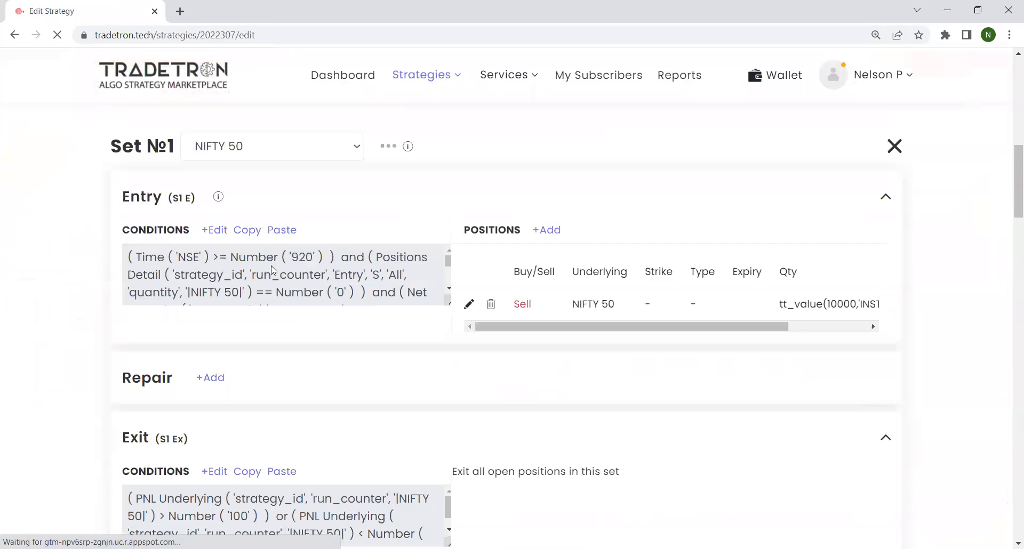
{"action": "left_click", "coordinate": [252, 234]}
{"action": "scroll", "coordinate": [252, 233], "scroll_direction": "down", "scroll_amount": 8}
{"action": "left_click", "coordinate": [251, 167]}
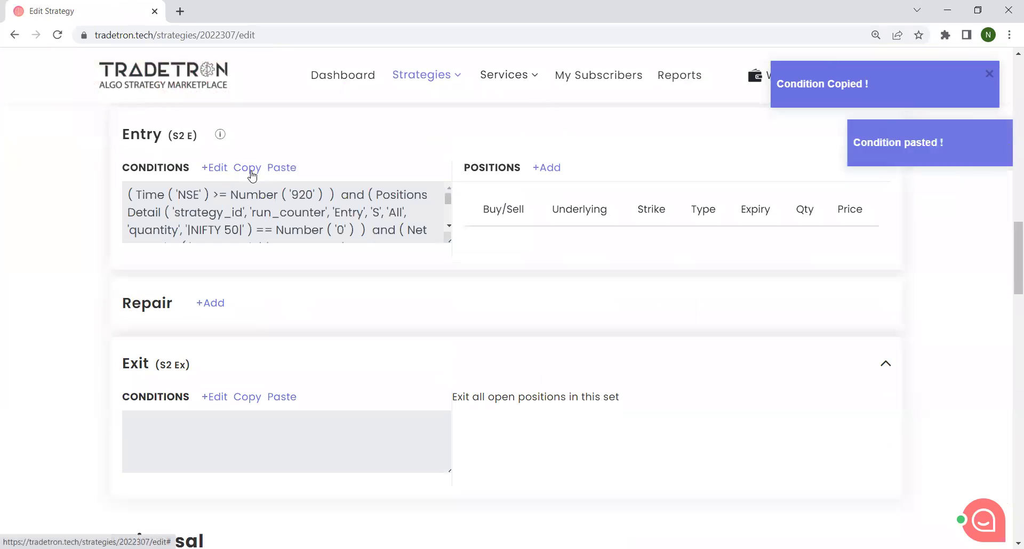
Step: Edit the Set 2 entry conditions and change the Positions Detail transaction type to B
{"action": "left_click", "coordinate": [218, 171]}
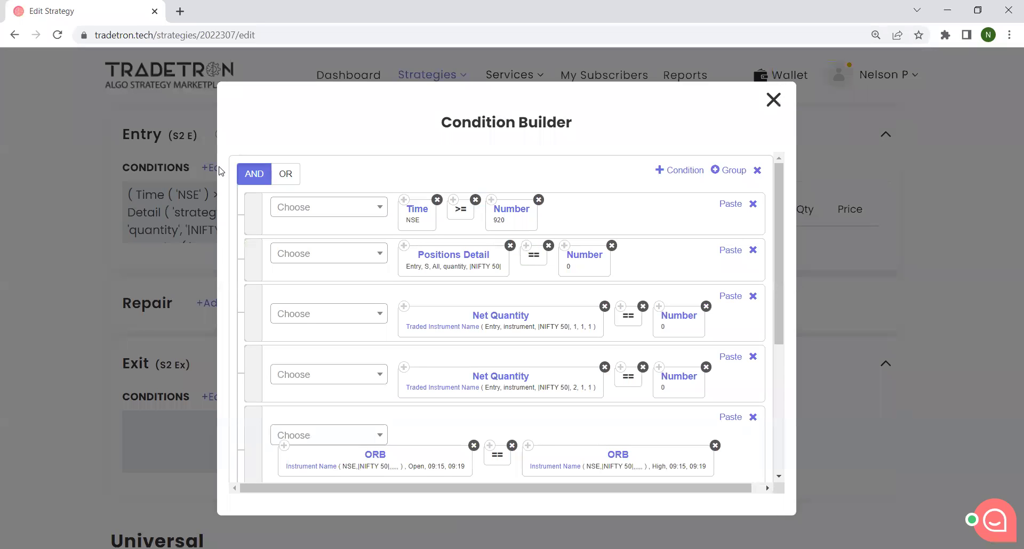
{"action": "left_click", "coordinate": [450, 257]}
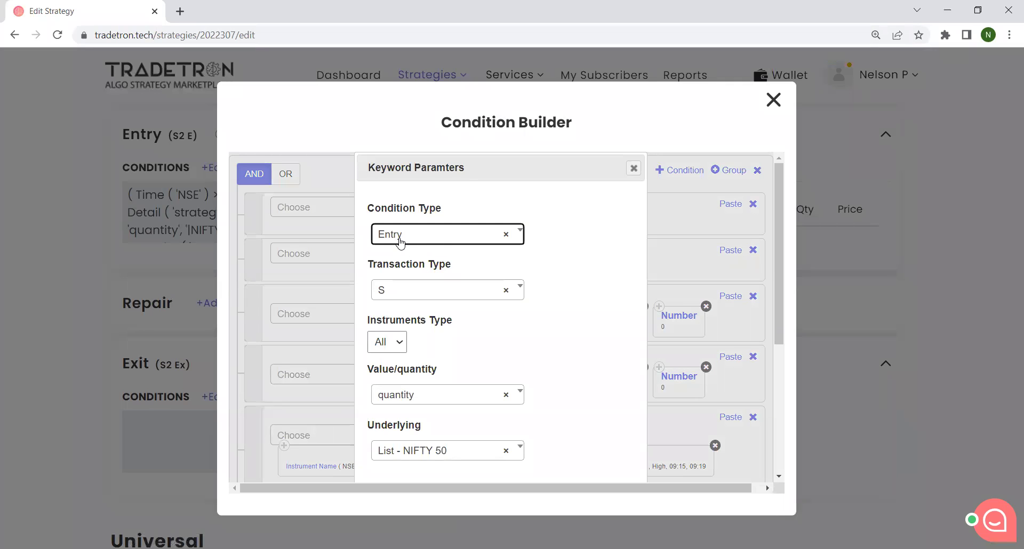
{"action": "left_click", "coordinate": [408, 303]}
{"action": "left_click", "coordinate": [400, 368]}
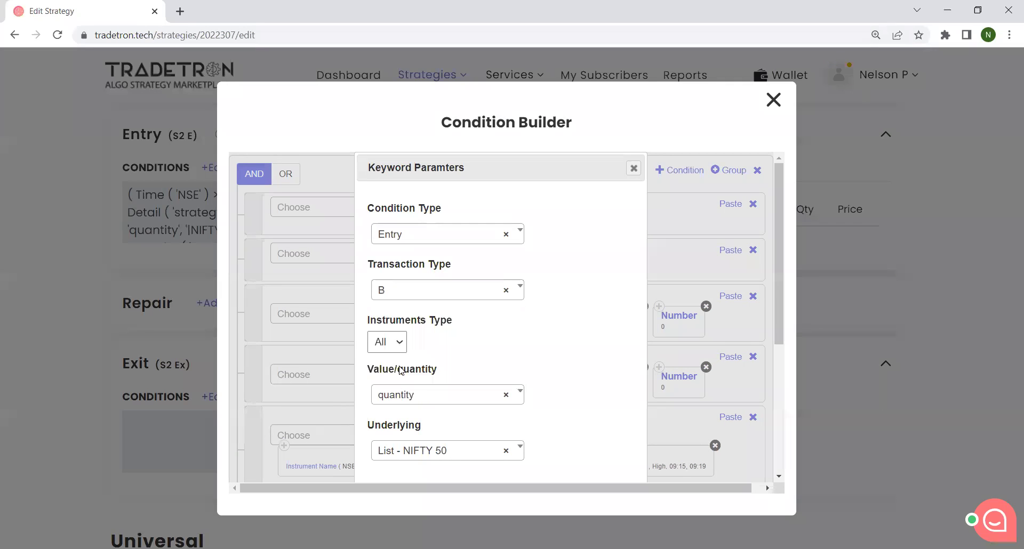
{"action": "scroll", "coordinate": [490, 330], "scroll_direction": "down", "scroll_amount": 4}
{"action": "scroll", "coordinate": [533, 347], "scroll_direction": "up", "scroll_amount": 3}
{"action": "scroll", "coordinate": [478, 295], "scroll_direction": "down", "scroll_amount": 2}
{"action": "scroll", "coordinate": [505, 384], "scroll_direction": "down", "scroll_amount": 1}
{"action": "left_click", "coordinate": [551, 435]}
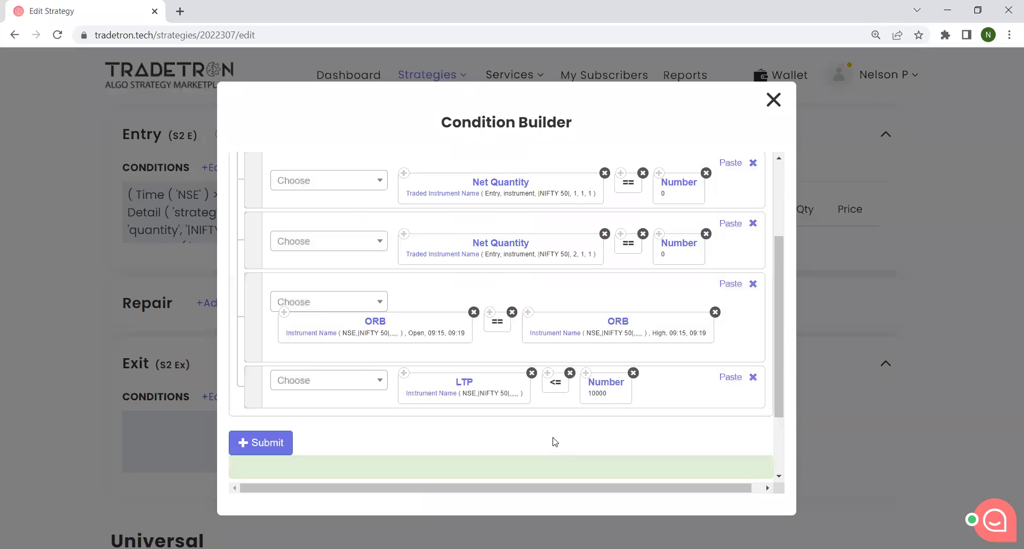
Step: Change the second ORB block of the Set 2 entry conditions to Low, so Open is compared with Low
{"action": "scroll", "coordinate": [549, 439], "scroll_direction": "up", "scroll_amount": 5}
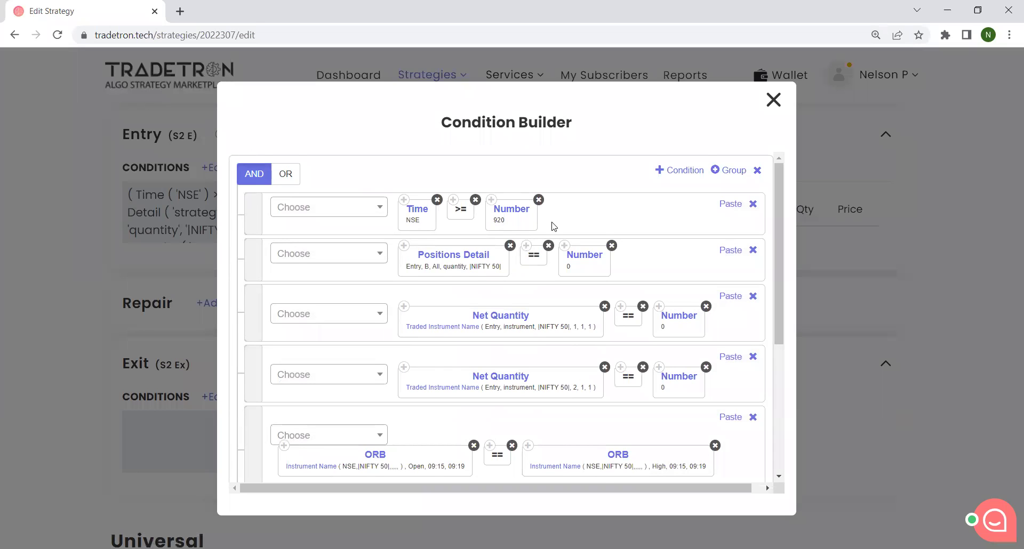
{"action": "scroll", "coordinate": [553, 226], "scroll_direction": "down", "scroll_amount": 1}
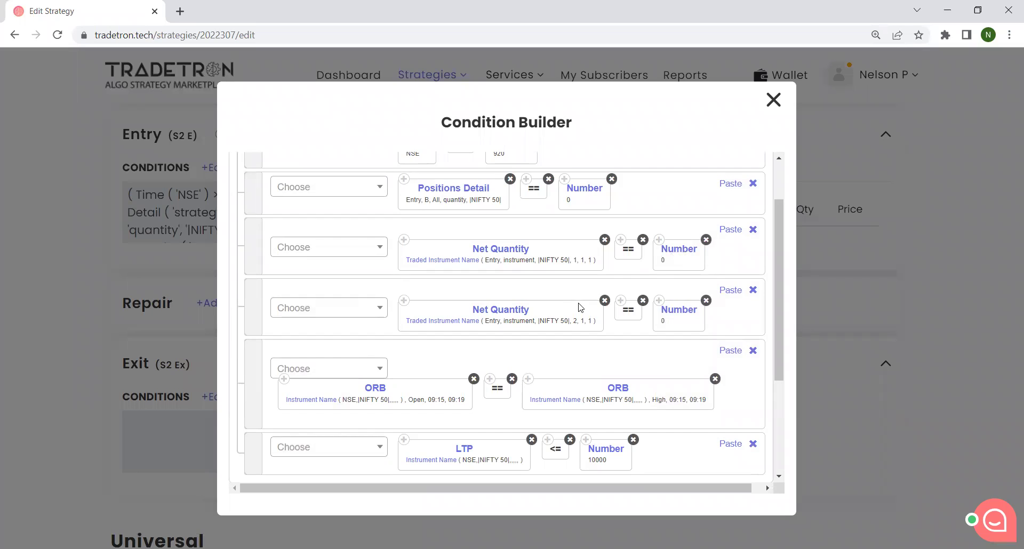
{"action": "scroll", "coordinate": [581, 308], "scroll_direction": "down", "scroll_amount": 1}
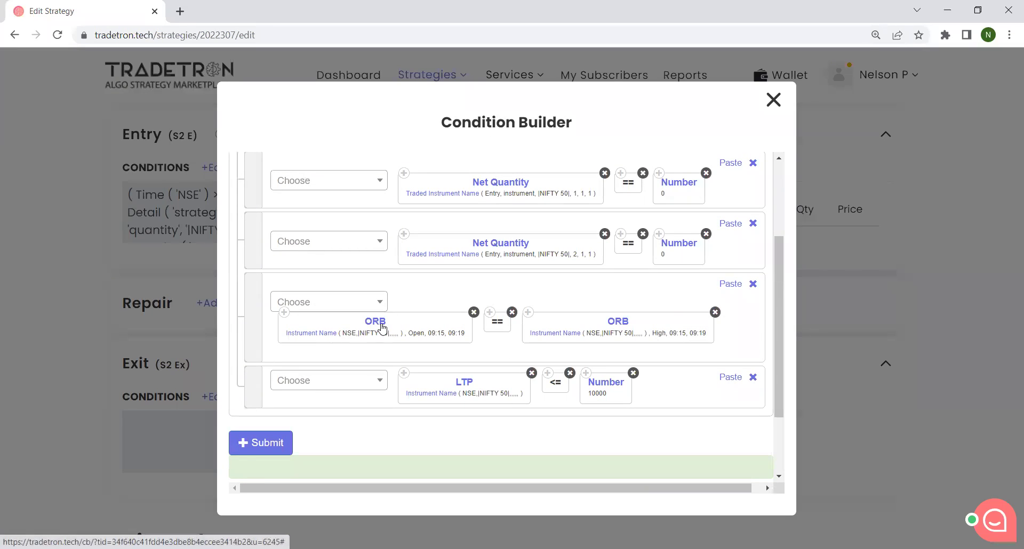
{"action": "key", "text": "ctrl+plus"}
{"action": "key", "text": "ctrl+plus"}
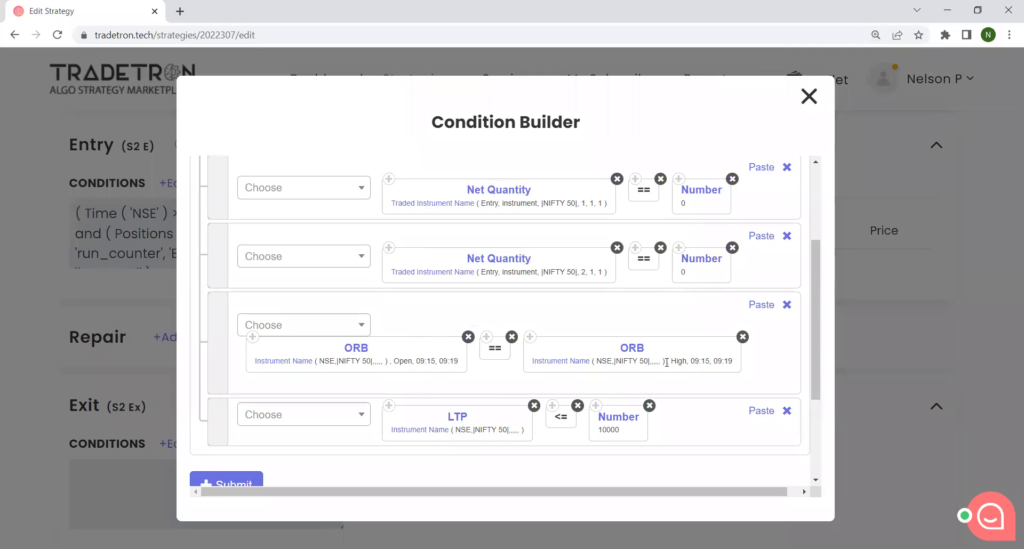
{"action": "left_click", "coordinate": [632, 349]}
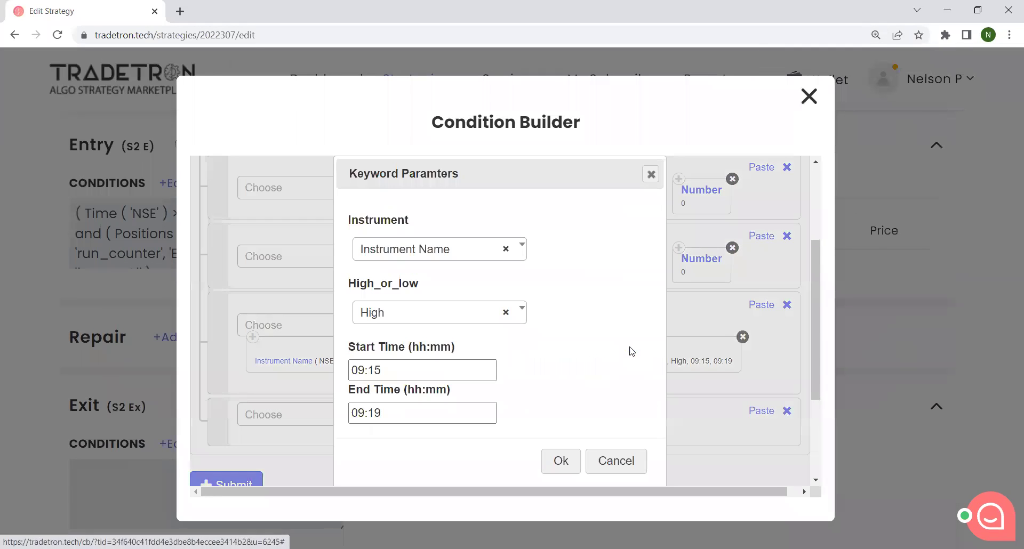
{"action": "left_click", "coordinate": [393, 312]}
{"action": "left_click", "coordinate": [393, 400]}
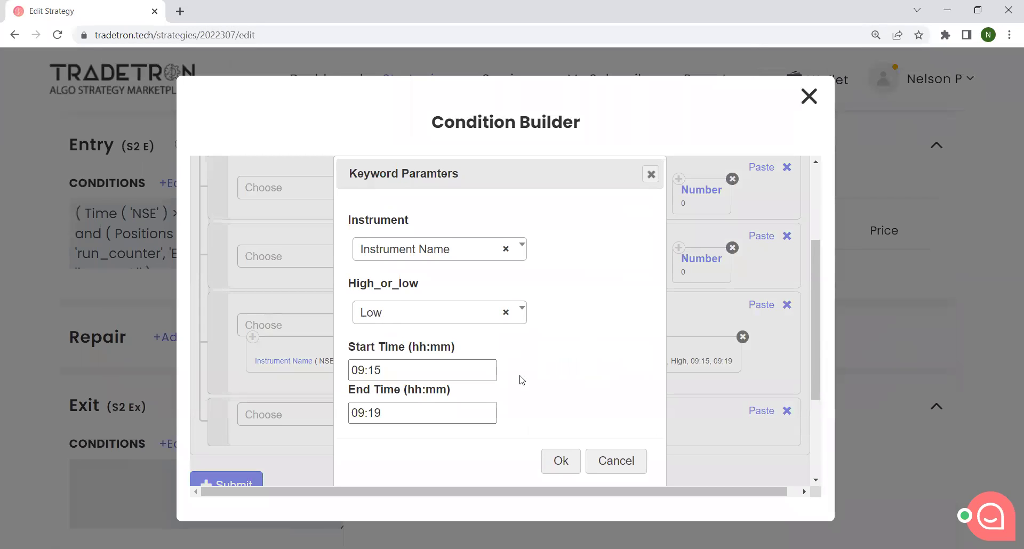
{"action": "left_click", "coordinate": [571, 470]}
Step: Submit the modified Set 2 entry conditions and close the condition builder
{"action": "scroll", "coordinate": [571, 463], "scroll_direction": "down", "scroll_amount": 2}
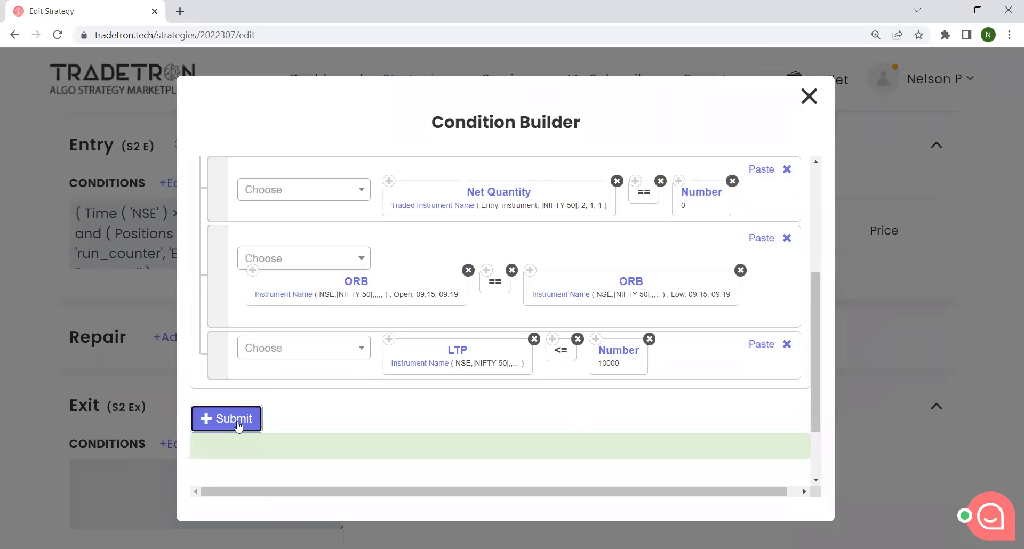
{"action": "left_click", "coordinate": [238, 425]}
{"action": "scroll", "coordinate": [496, 401], "scroll_direction": "up", "scroll_amount": 1}
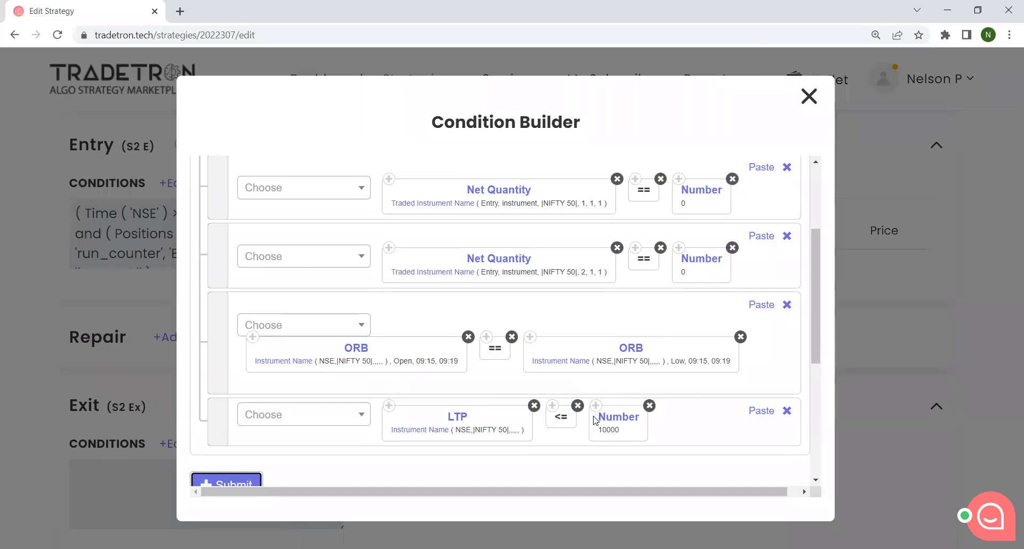
{"action": "scroll", "coordinate": [618, 427], "scroll_direction": "down", "scroll_amount": 1}
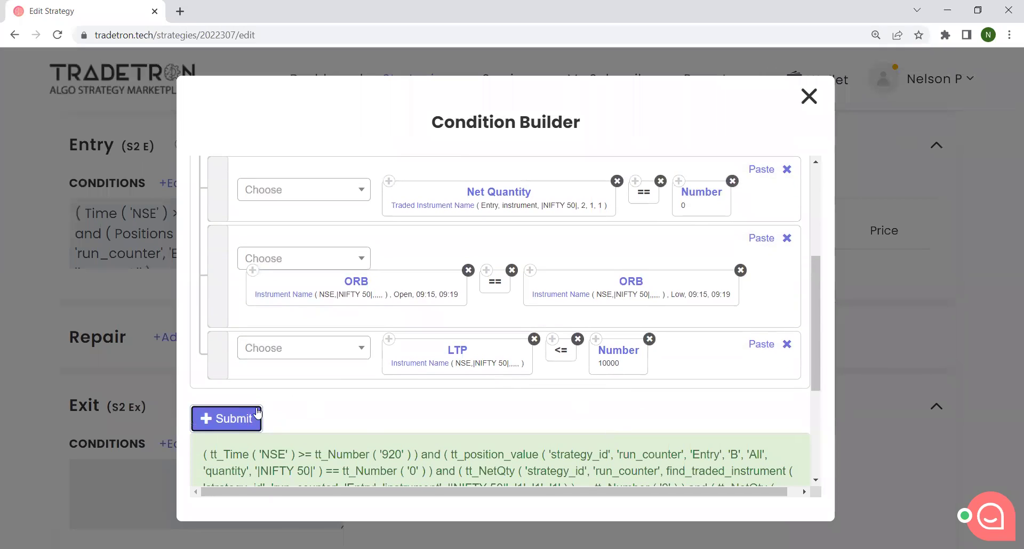
{"action": "left_click", "coordinate": [809, 96]}
Step: Save the strategy with the modified Set 2 entry conditions and dismiss the confirmation
{"action": "scroll", "coordinate": [583, 221], "scroll_direction": "down", "scroll_amount": 1}
{"action": "scroll", "coordinate": [583, 221], "scroll_direction": "down", "scroll_amount": 8}
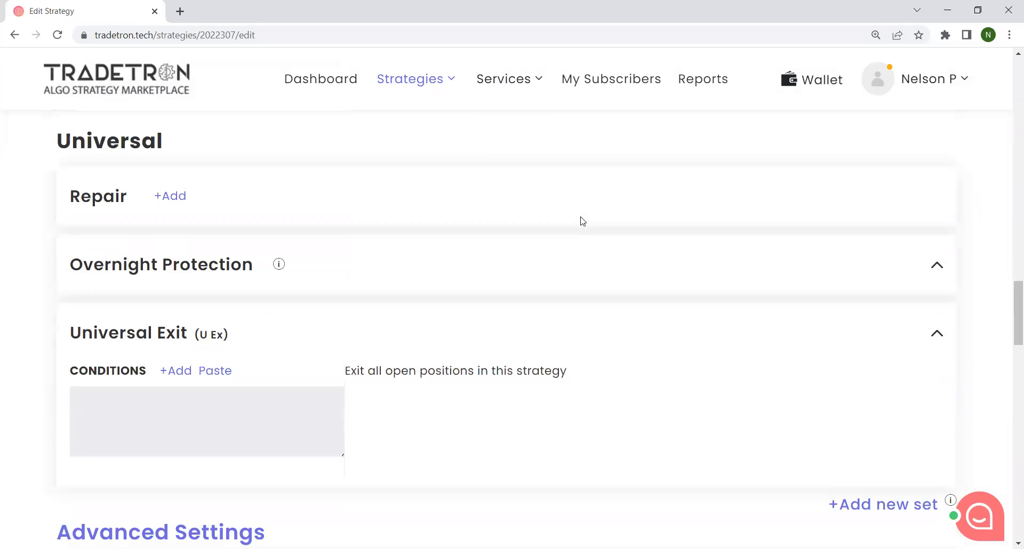
{"action": "key", "text": "ctrl+minus"}
{"action": "scroll", "coordinate": [578, 222], "scroll_direction": "down", "scroll_amount": 12}
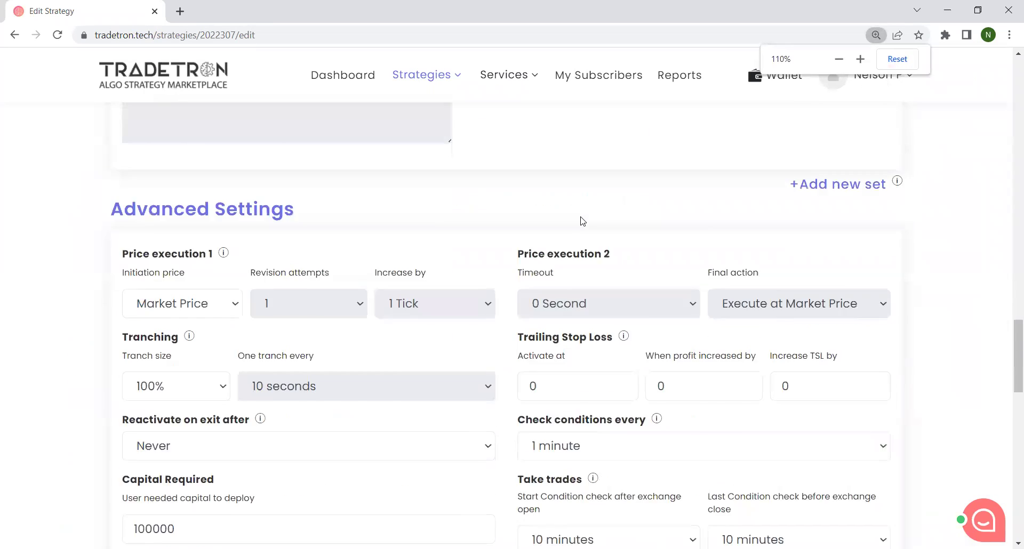
{"action": "scroll", "coordinate": [565, 243], "scroll_direction": "down", "scroll_amount": 9}
{"action": "left_click", "coordinate": [524, 245]}
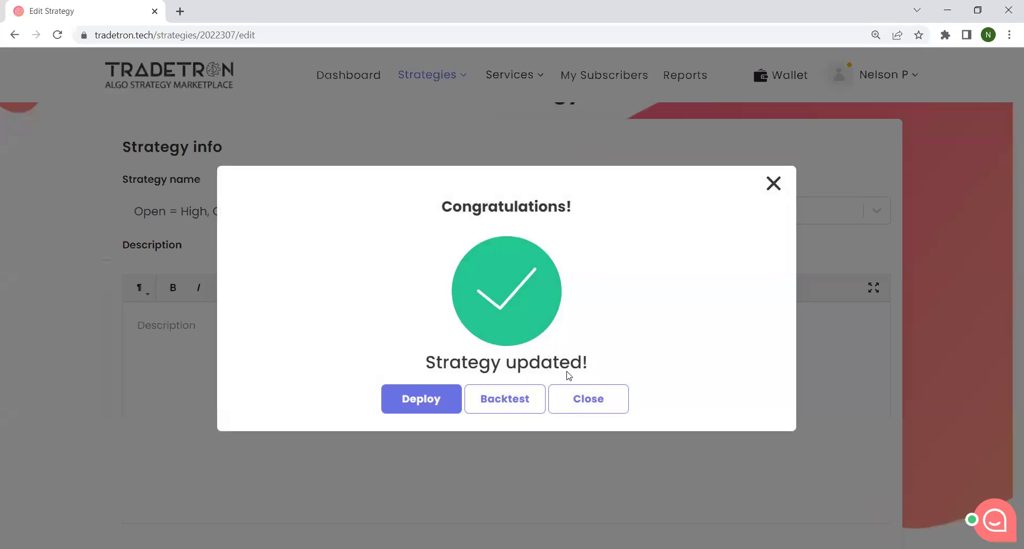
{"action": "left_click", "coordinate": [587, 399]}
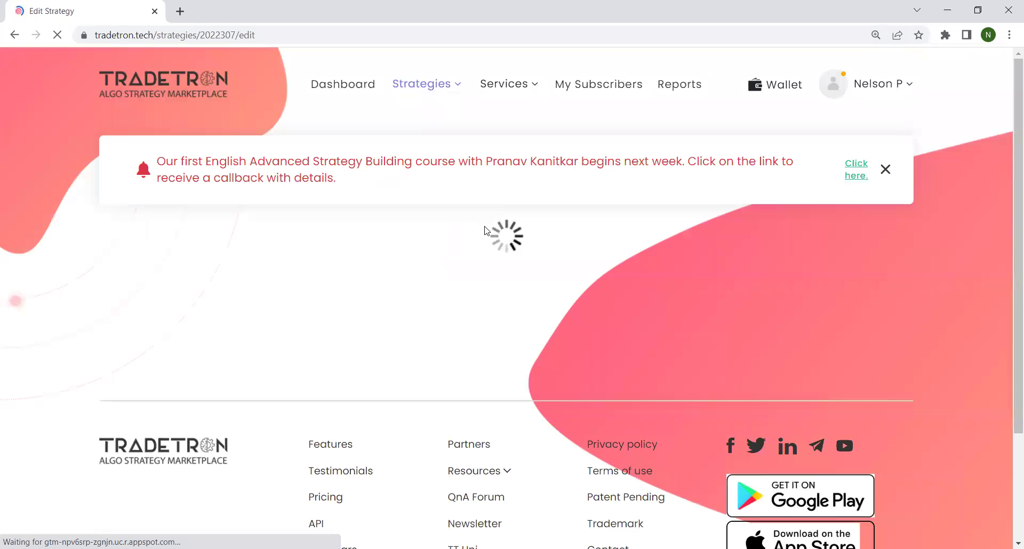
Step: Assign the NIFTY 50 list to Set 2
{"action": "key", "text": "ctrl+minus"}
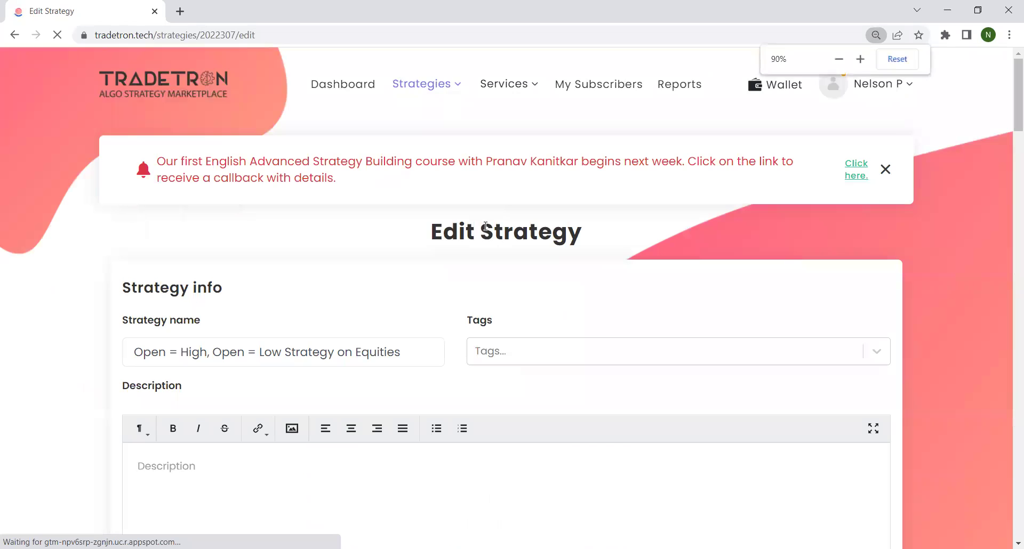
{"action": "scroll", "coordinate": [486, 231], "scroll_direction": "down", "scroll_amount": 15}
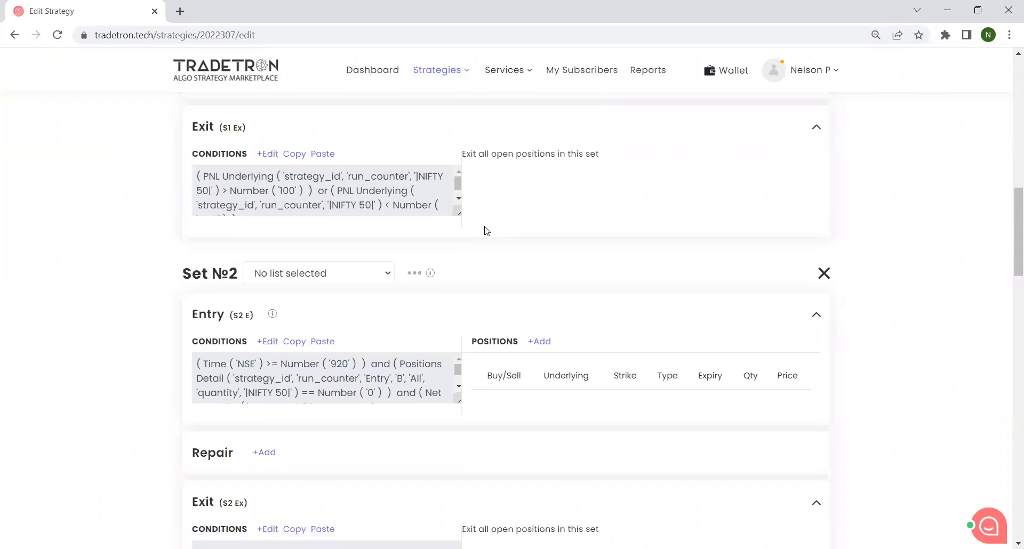
{"action": "scroll", "coordinate": [572, 269], "scroll_direction": "down", "scroll_amount": 1}
{"action": "key", "text": "ctrl+plus"}
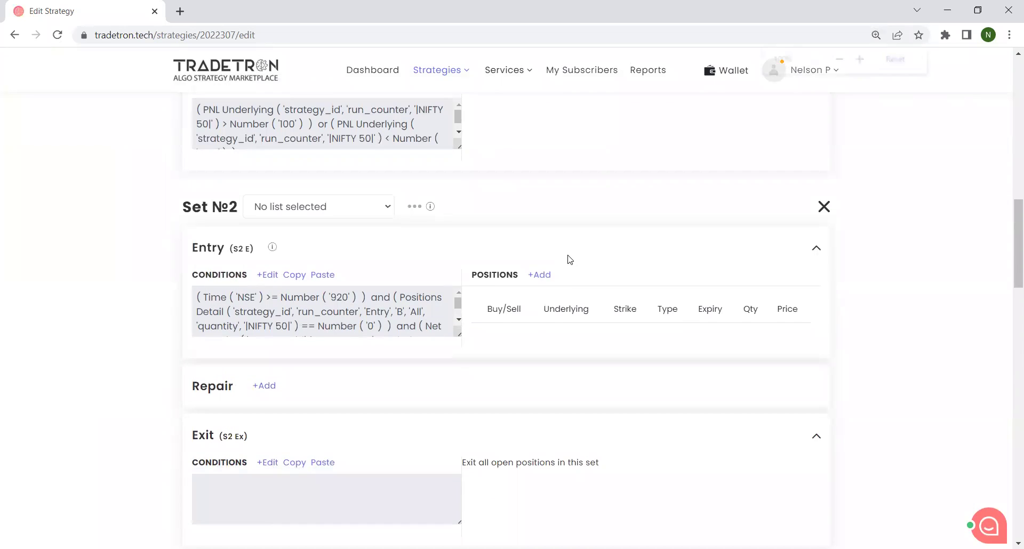
{"action": "scroll", "coordinate": [567, 258], "scroll_direction": "down", "scroll_amount": 1}
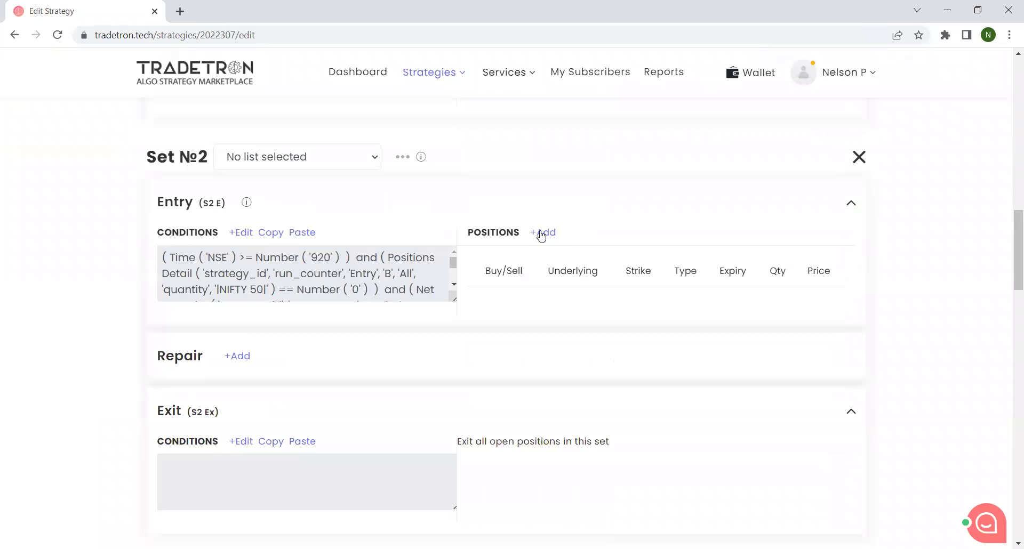
{"action": "left_click", "coordinate": [541, 233]}
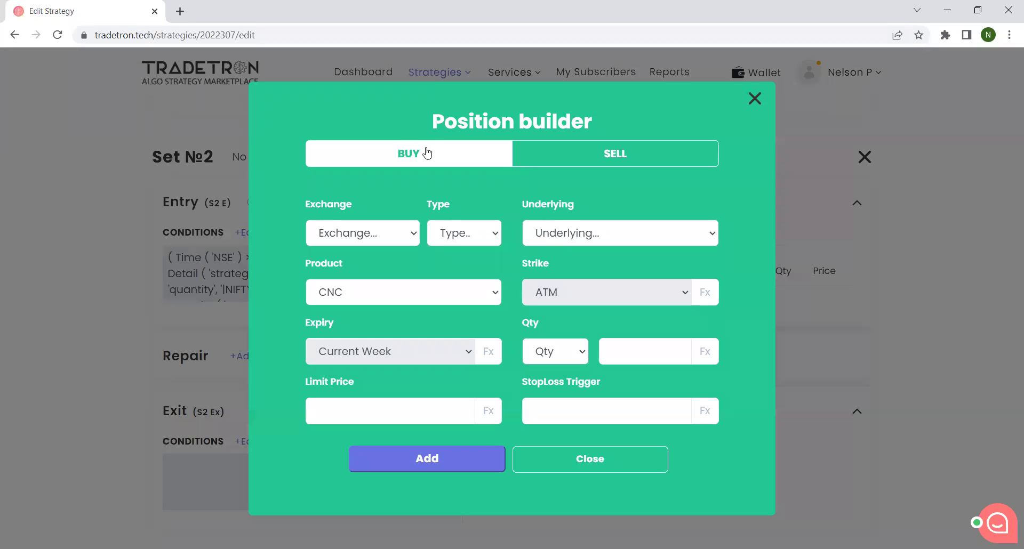
{"action": "left_click", "coordinate": [754, 98]}
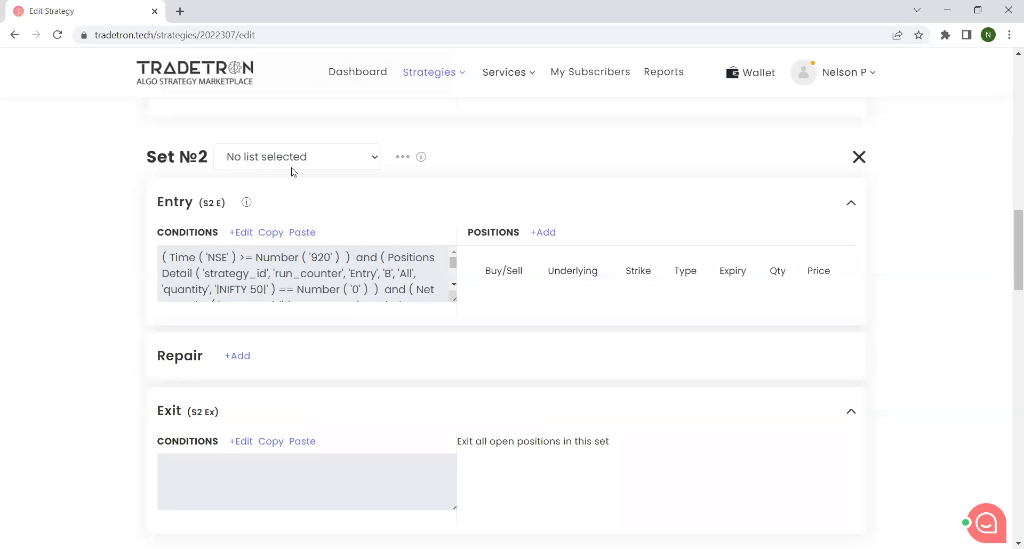
{"action": "left_click", "coordinate": [291, 165]}
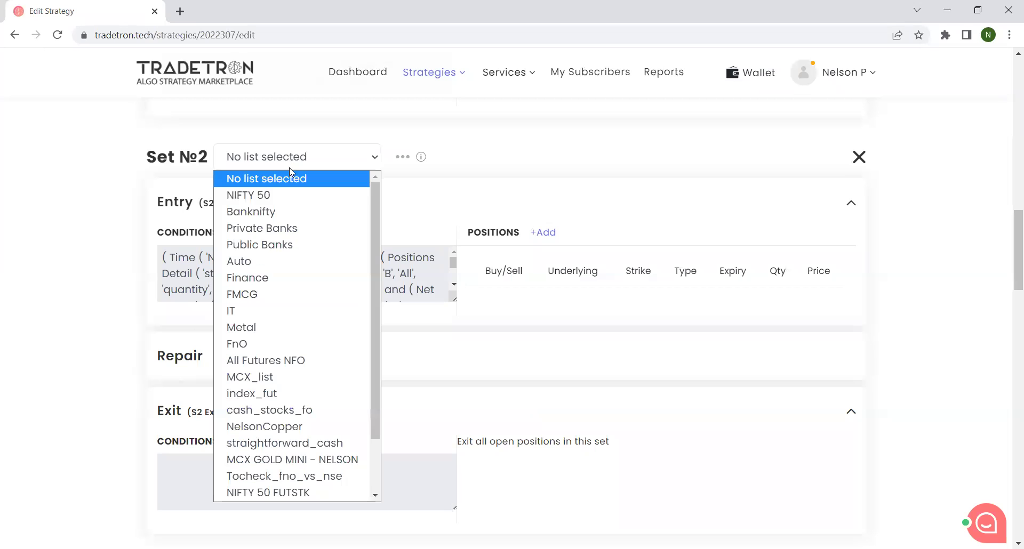
{"action": "left_click", "coordinate": [293, 197]}
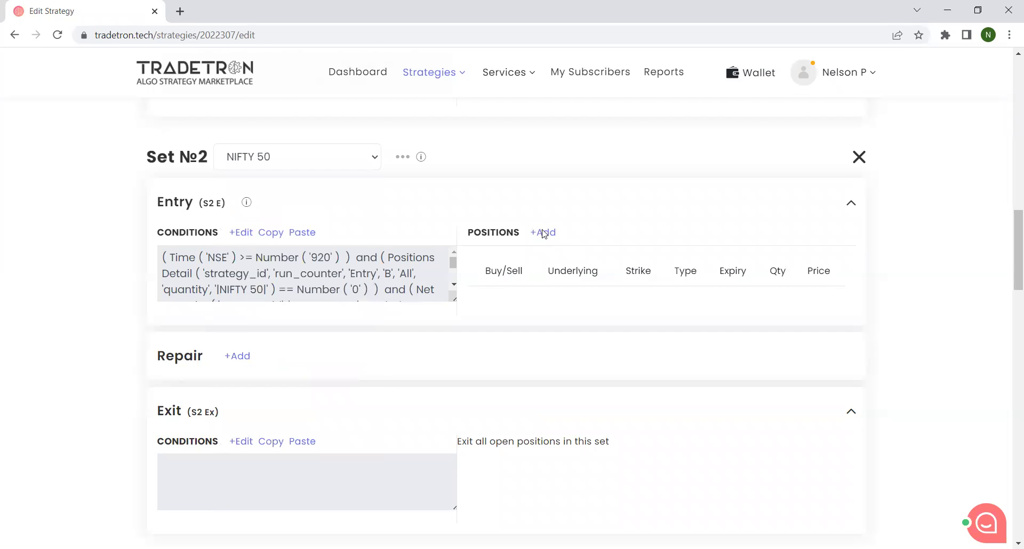
Step: Add a buy position on the NIFTY 50 stocks to the Set 2 entry, with product MIS and a Value quantity of 10000
{"action": "left_click", "coordinate": [542, 233]}
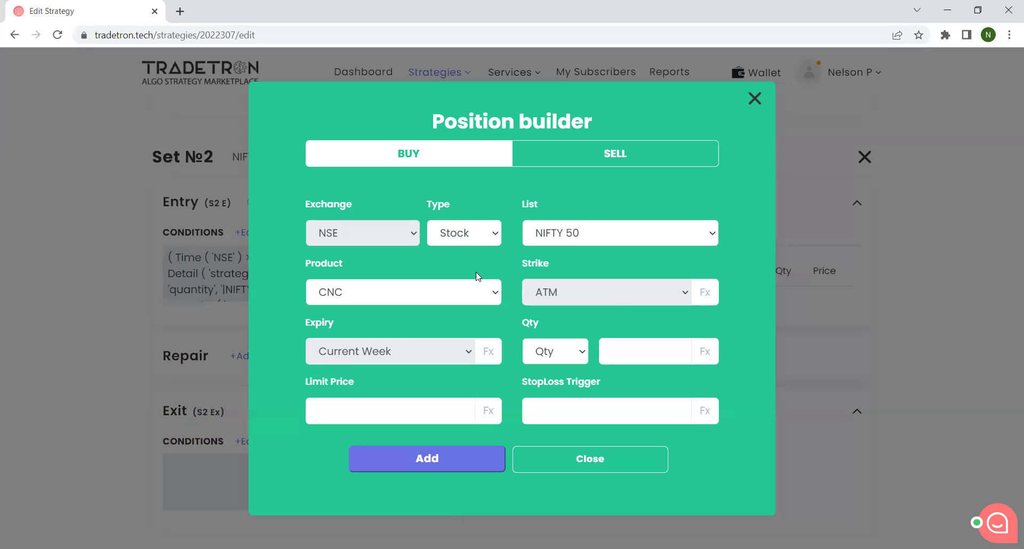
{"action": "left_click", "coordinate": [372, 300]}
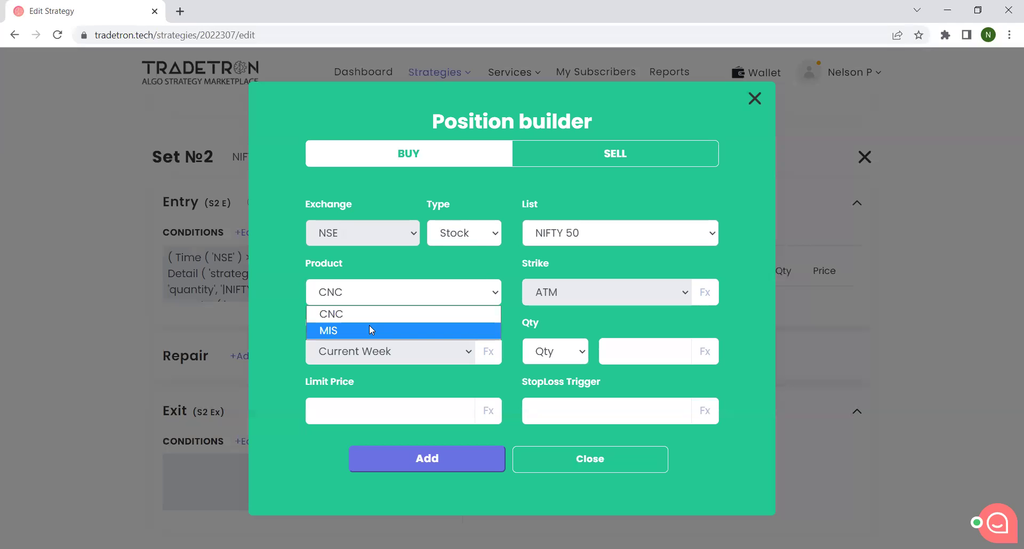
{"action": "left_click", "coordinate": [369, 325]}
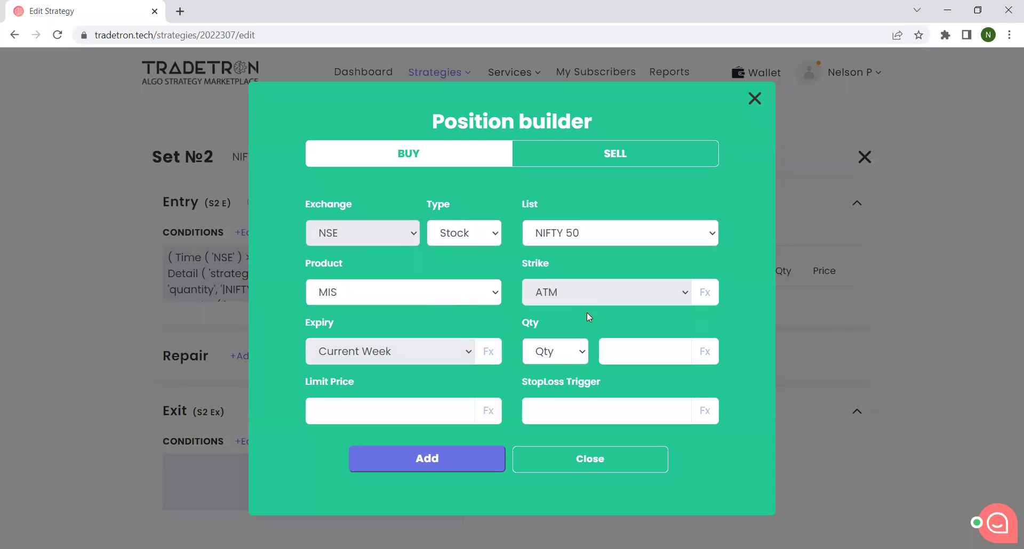
{"action": "left_click", "coordinate": [560, 357]}
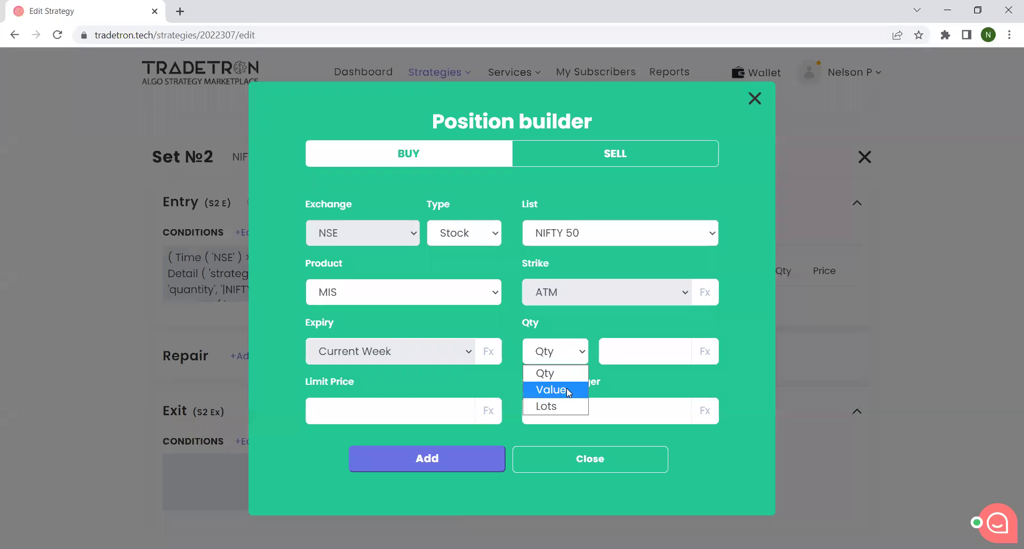
{"action": "left_click", "coordinate": [567, 388]}
{"action": "type", "text": "000"}
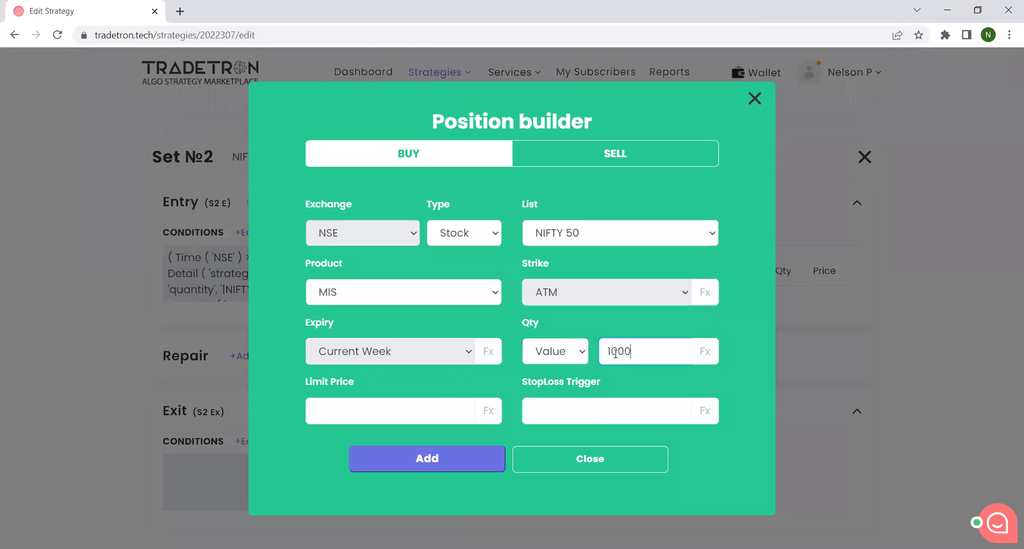
{"action": "left_click", "coordinate": [462, 459]}
{"action": "left_click", "coordinate": [521, 442]}
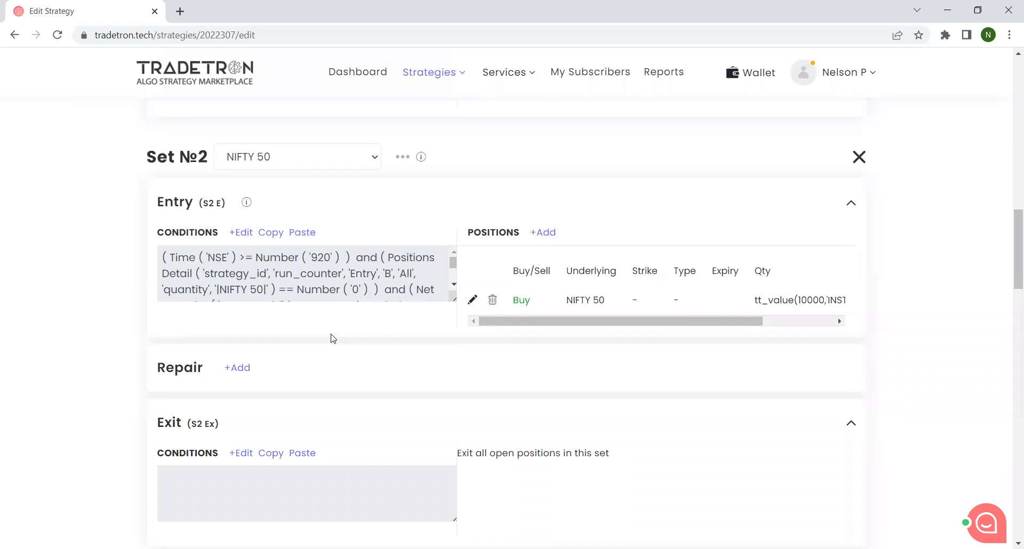
Step: Copy the Set 1 exit conditions and paste them into the Set 2 exit
{"action": "scroll", "coordinate": [333, 339], "scroll_direction": "up", "scroll_amount": 5}
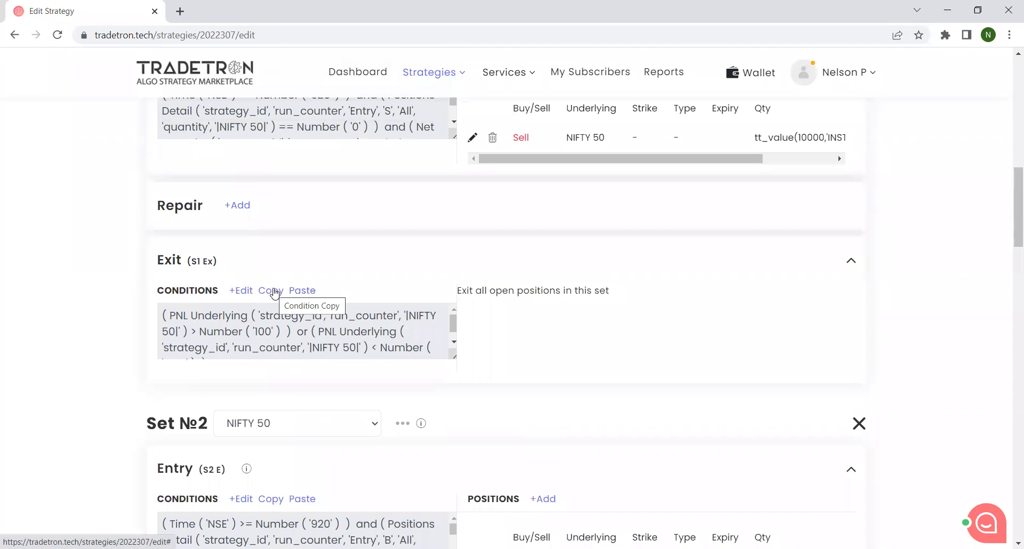
{"action": "left_click", "coordinate": [275, 293]}
{"action": "scroll", "coordinate": [288, 333], "scroll_direction": "down", "scroll_amount": 8}
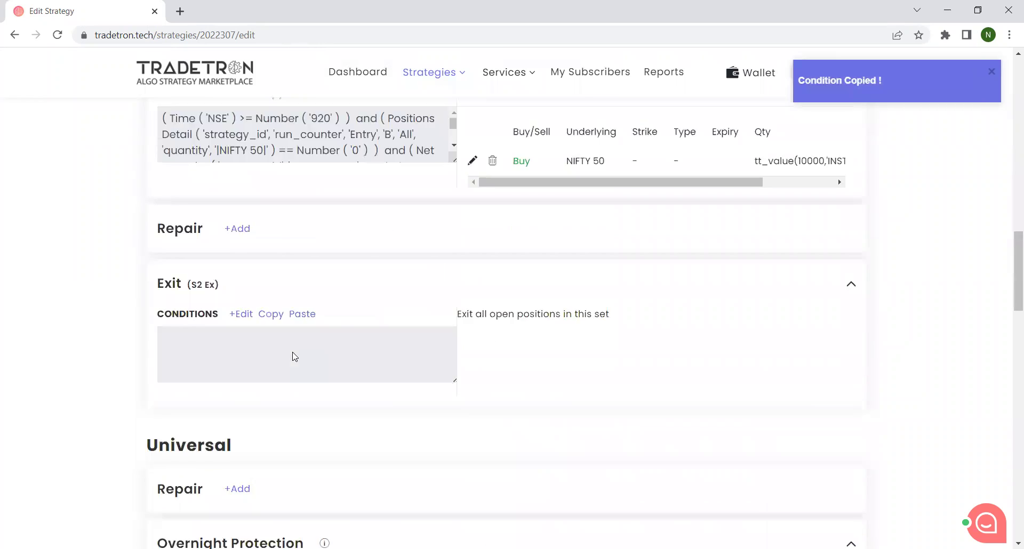
{"action": "scroll", "coordinate": [295, 356], "scroll_direction": "down", "scroll_amount": 2}
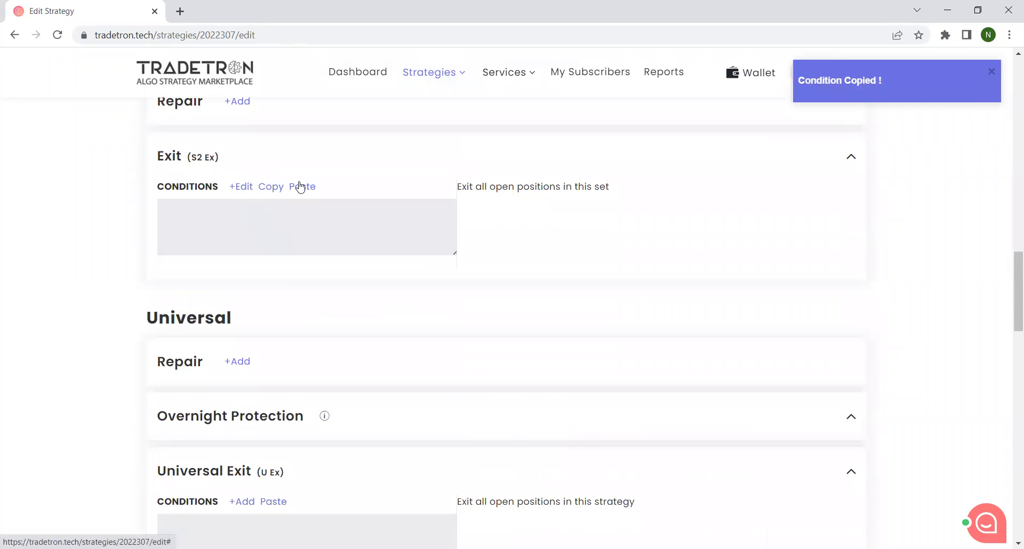
{"action": "left_click", "coordinate": [301, 186]}
Step: Check the pasted Set 2 exit conditions in the condition builder, submit them and close the builder
{"action": "left_click", "coordinate": [249, 188]}
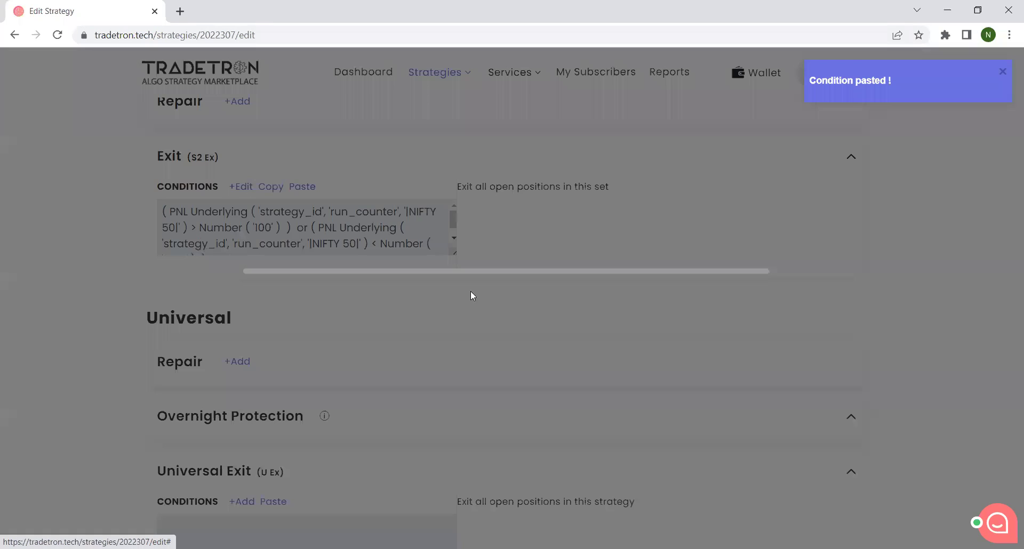
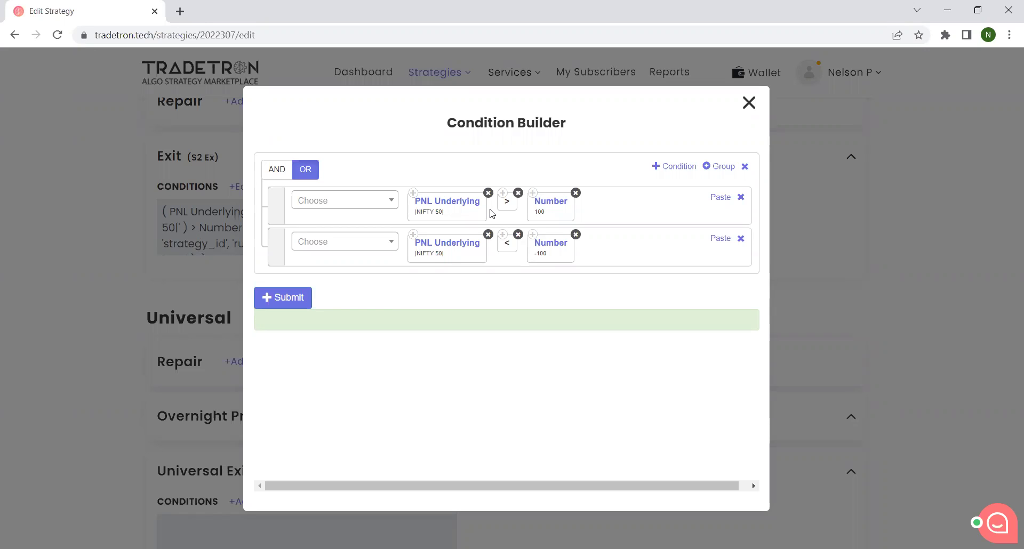
{"action": "left_click", "coordinate": [290, 299]}
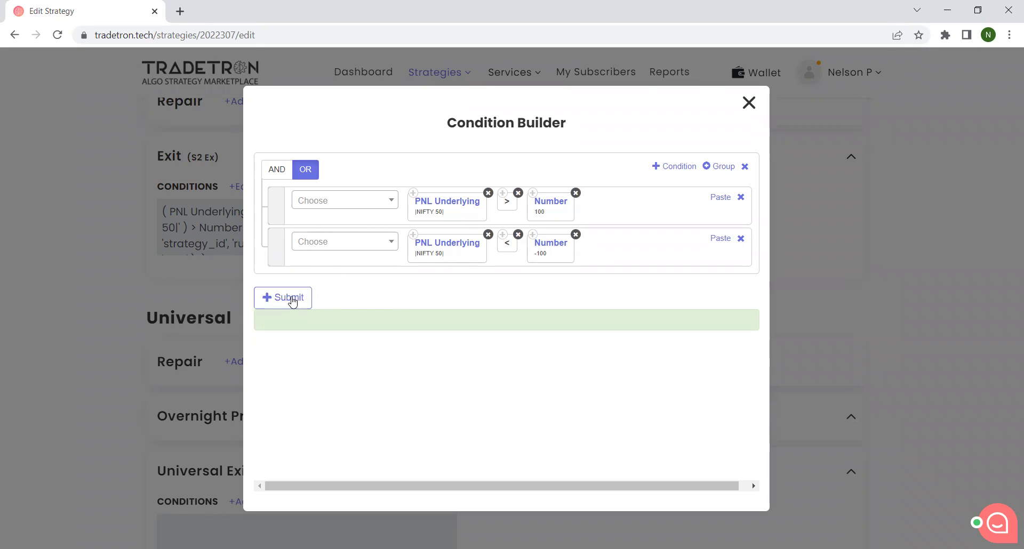
{"action": "left_click", "coordinate": [748, 102]}
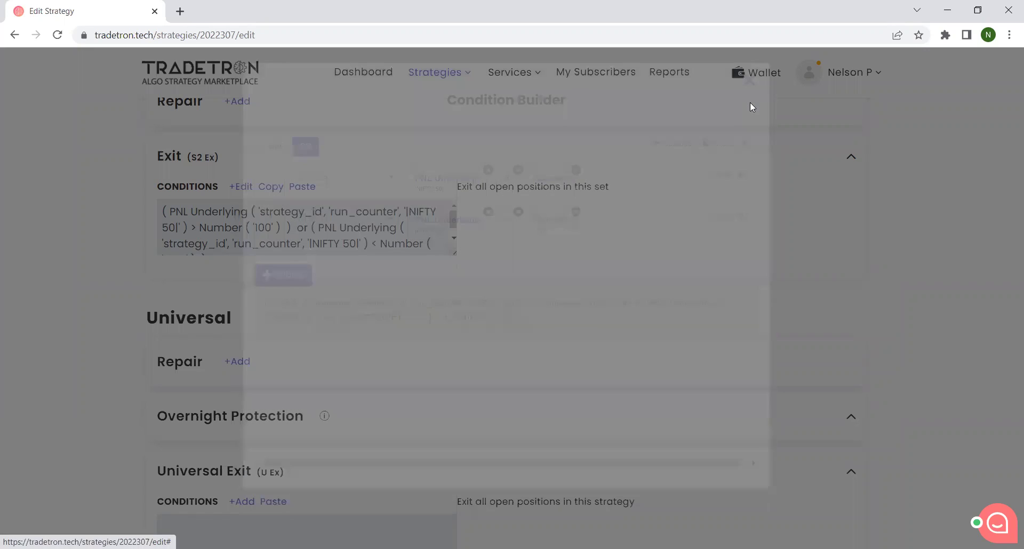
Step: Start a Universal Exit condition with the Time keyword for NSE
{"action": "scroll", "coordinate": [707, 206], "scroll_direction": "up", "scroll_amount": 5}
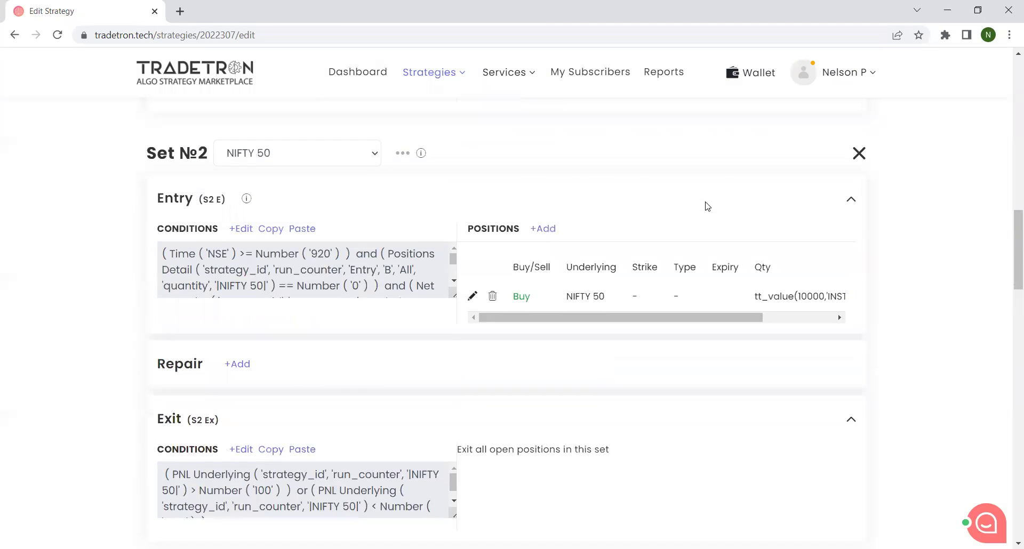
{"action": "scroll", "coordinate": [707, 206], "scroll_direction": "down", "scroll_amount": 10}
{"action": "scroll", "coordinate": [707, 206], "scroll_direction": "down", "scroll_amount": 2}
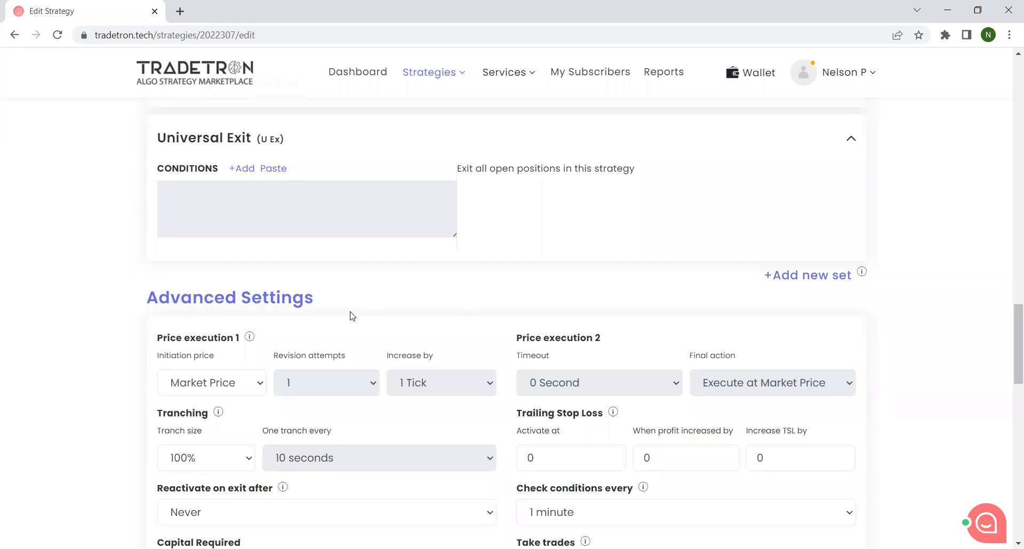
{"action": "scroll", "coordinate": [370, 265], "scroll_direction": "up", "scroll_amount": 10}
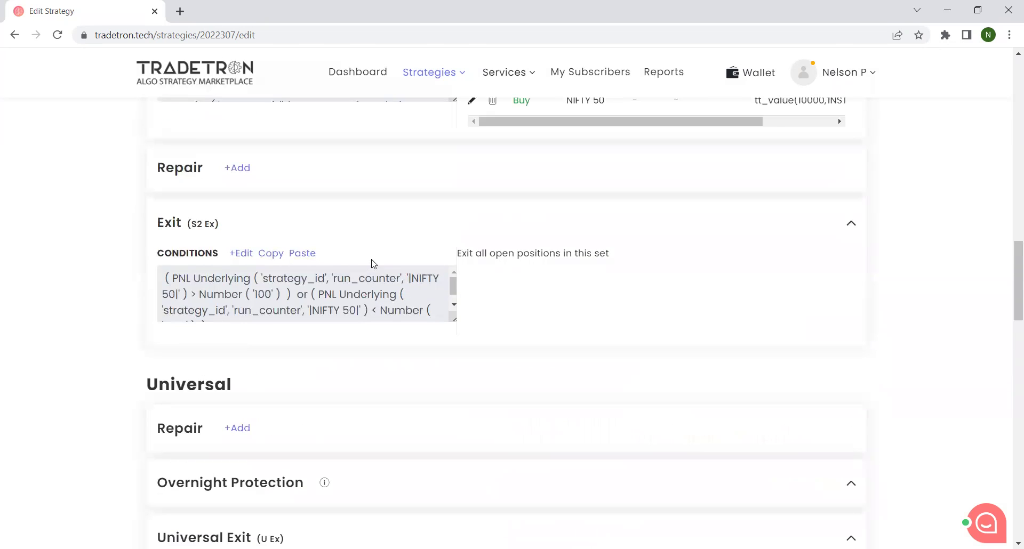
{"action": "scroll", "coordinate": [375, 254], "scroll_direction": "down", "scroll_amount": 7}
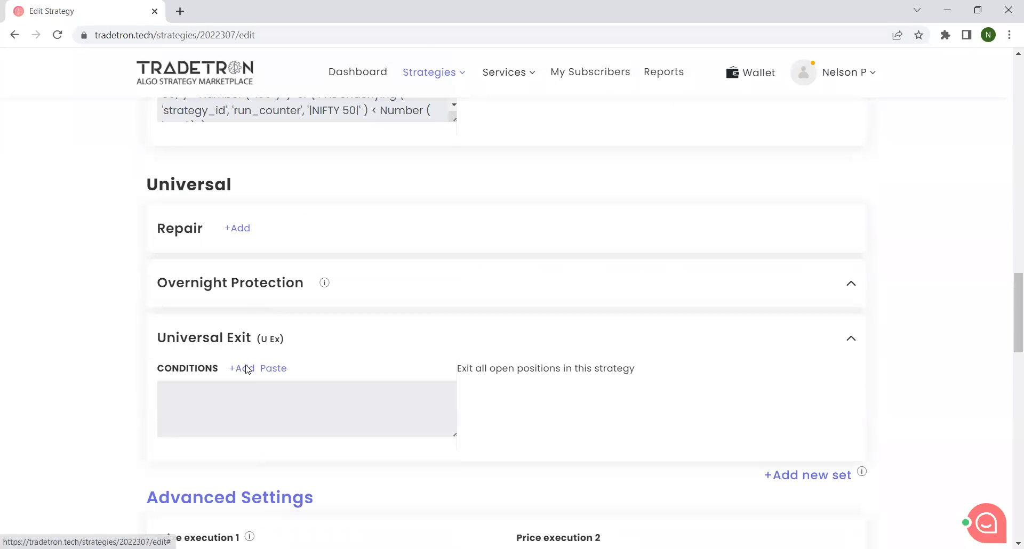
{"action": "left_click", "coordinate": [245, 368]}
{"action": "left_click", "coordinate": [361, 201]}
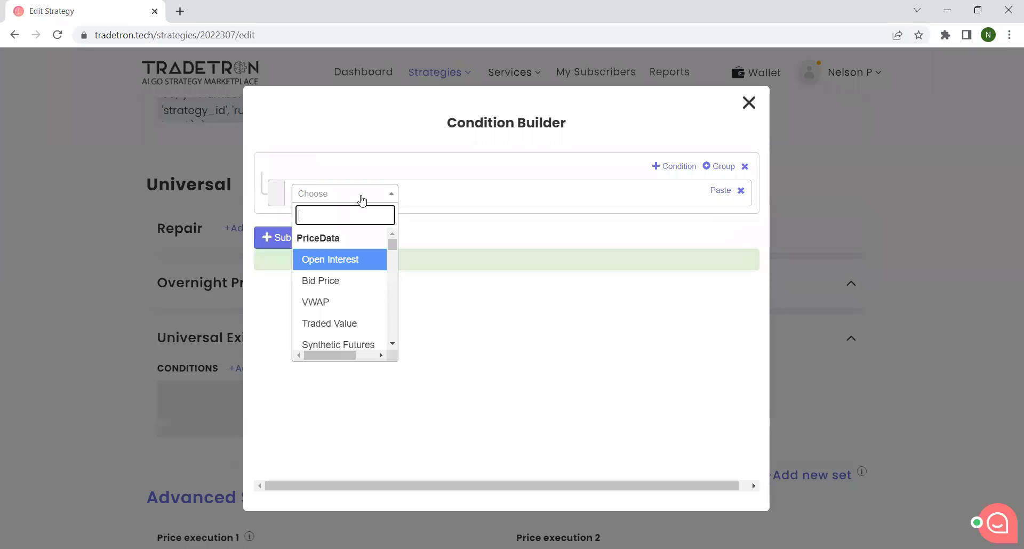
{"action": "type", "text": "Time"}
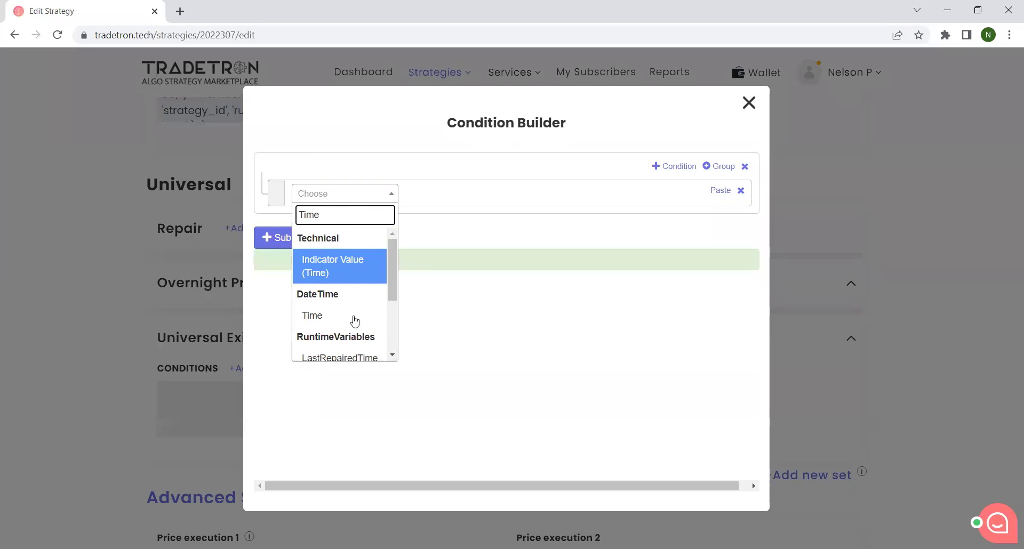
{"action": "left_click", "coordinate": [353, 316]}
{"action": "left_click", "coordinate": [555, 426]}
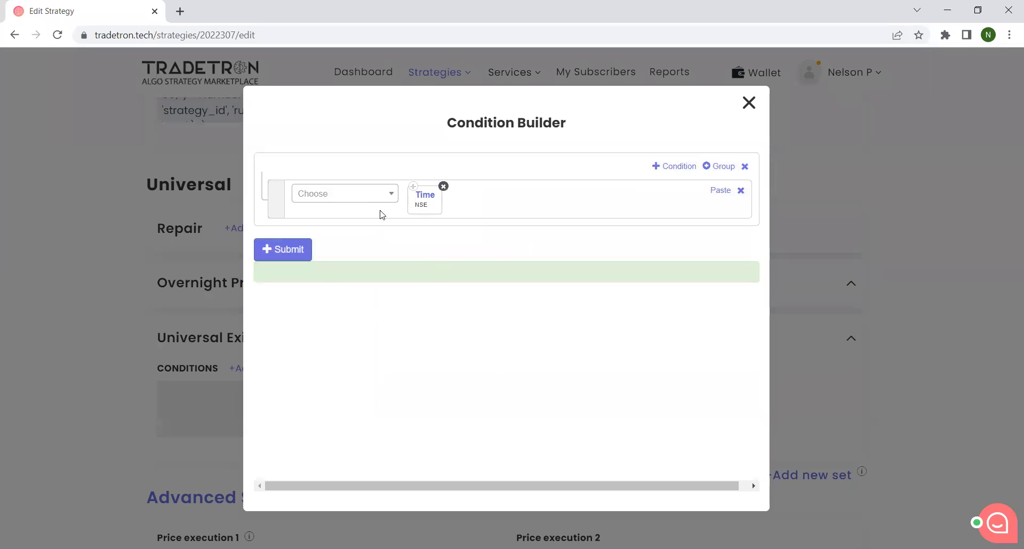
Step: Complete the Universal Exit condition with >= Number 1500, submit it and close the condition builder
{"action": "left_click", "coordinate": [377, 201]}
{"action": "type", "text": ">"}
{"action": "left_click", "coordinate": [322, 282]}
{"action": "left_click", "coordinate": [347, 193]}
{"action": "type", "text": "Number"}
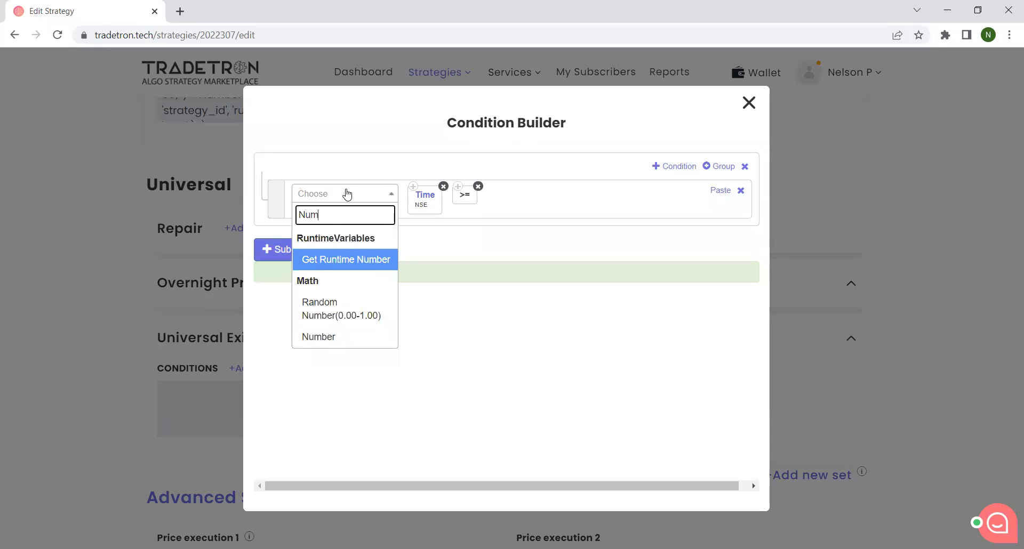
{"action": "left_click", "coordinate": [321, 338]}
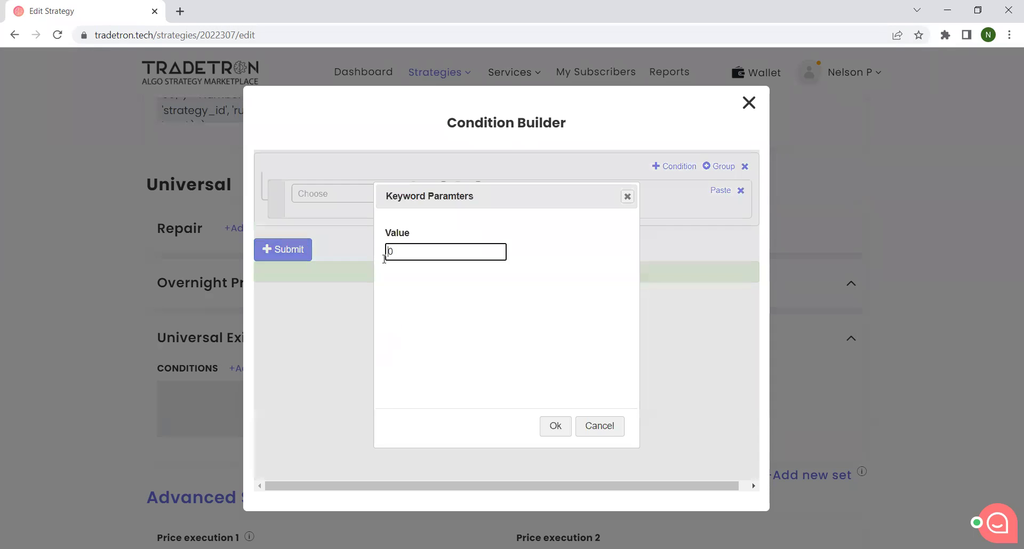
{"action": "type", "text": "1500"}
{"action": "left_click", "coordinate": [556, 426]}
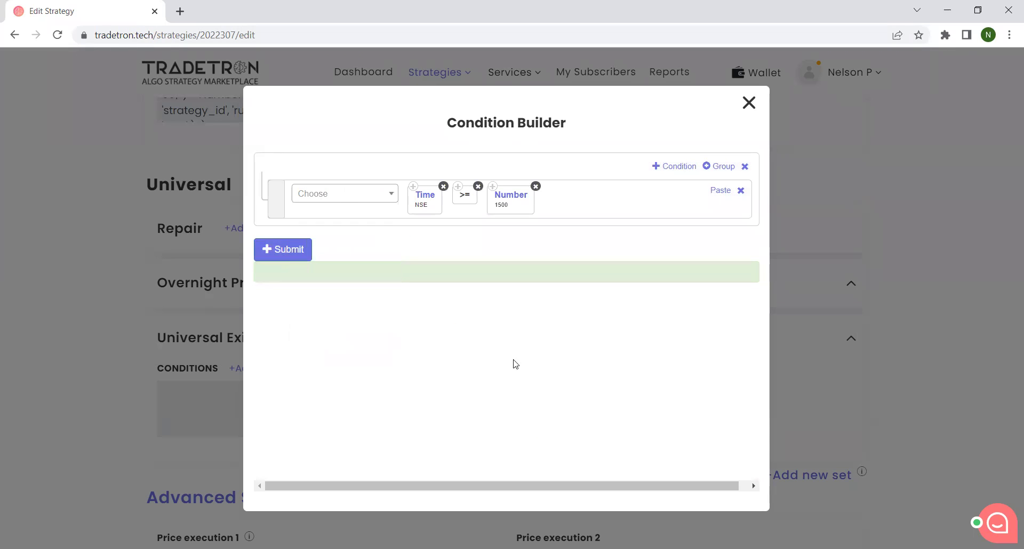
{"action": "left_click", "coordinate": [288, 246]}
{"action": "left_click", "coordinate": [748, 102]}
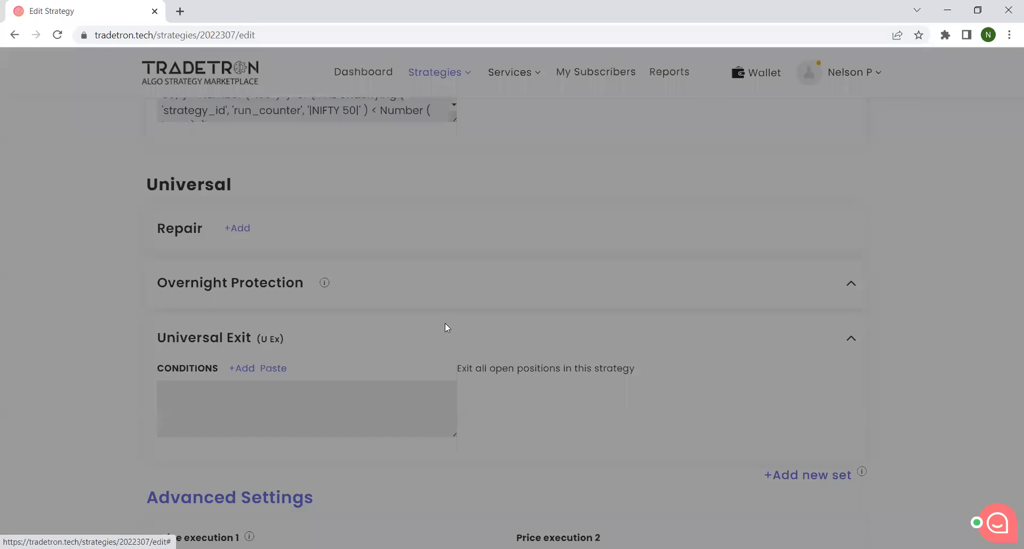
Step: Set the condition check frequency in the advanced settings to Check continuously and reopen its options
{"action": "scroll", "coordinate": [429, 322], "scroll_direction": "down", "scroll_amount": 6}
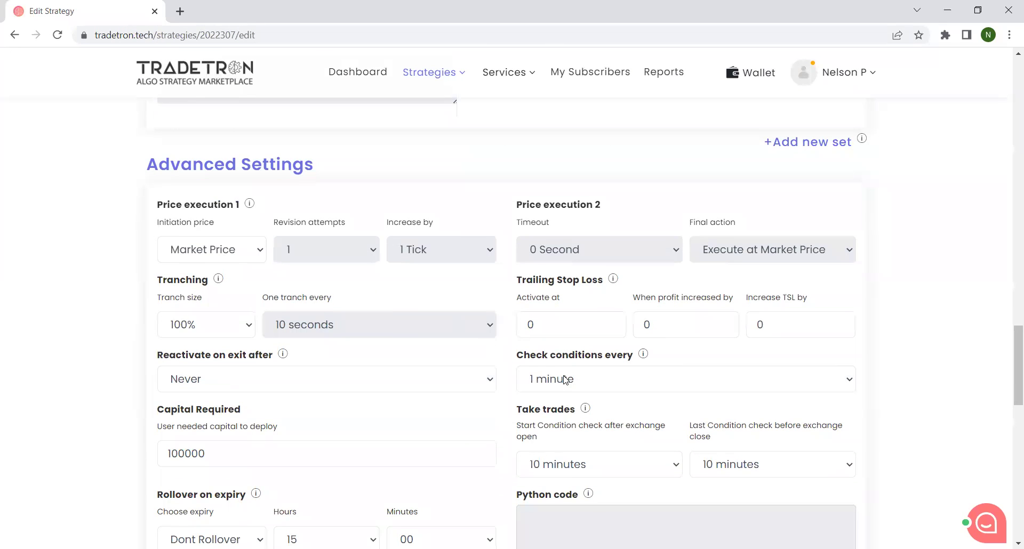
{"action": "scroll", "coordinate": [566, 380], "scroll_direction": "down", "scroll_amount": 1}
{"action": "left_click", "coordinate": [573, 314]}
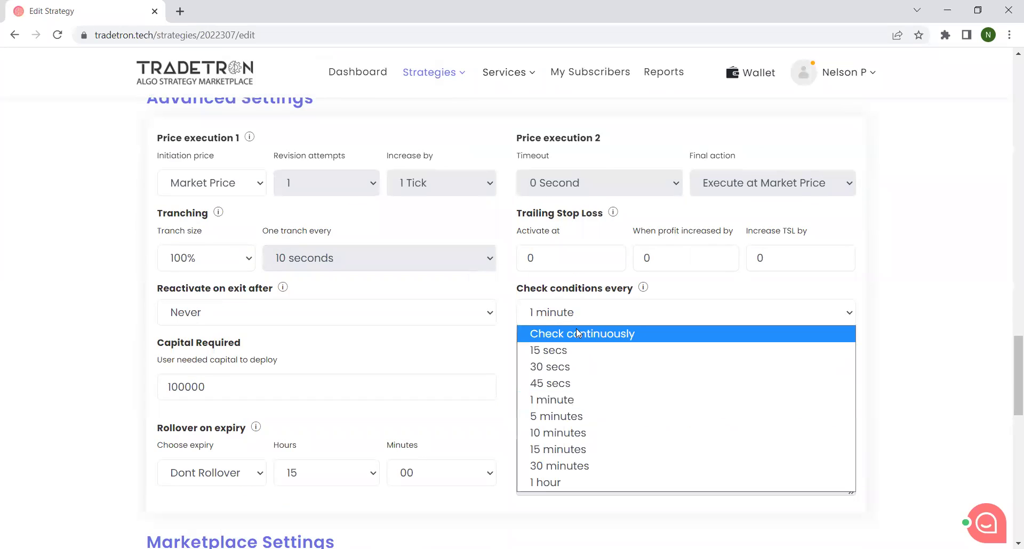
{"action": "left_click", "coordinate": [576, 330]}
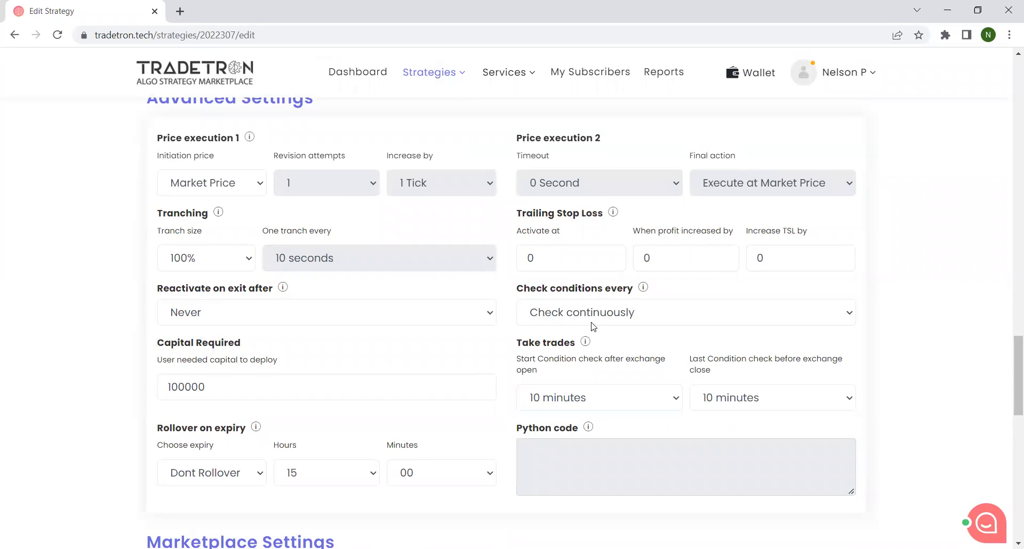
{"action": "left_click", "coordinate": [590, 322]}
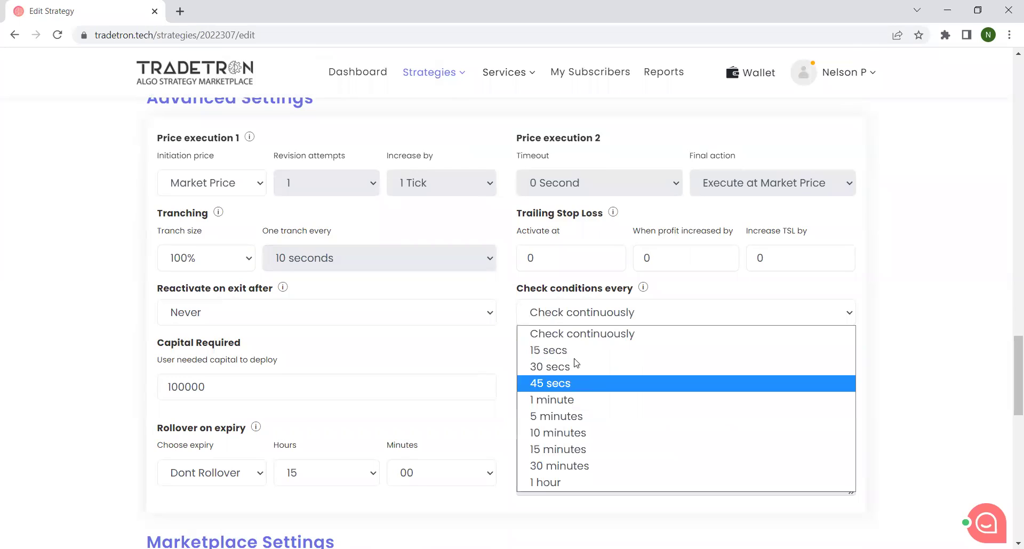
Step: Leave the condition check interval at Check continuously and set Reactivate on exit after to 12 hours
{"action": "left_click", "coordinate": [508, 305]}
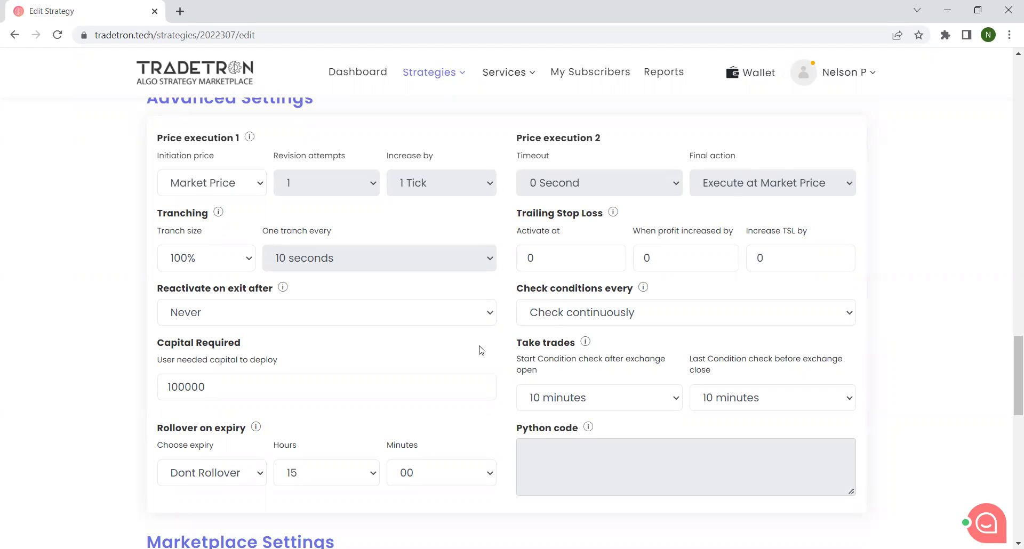
{"action": "left_click", "coordinate": [249, 314]}
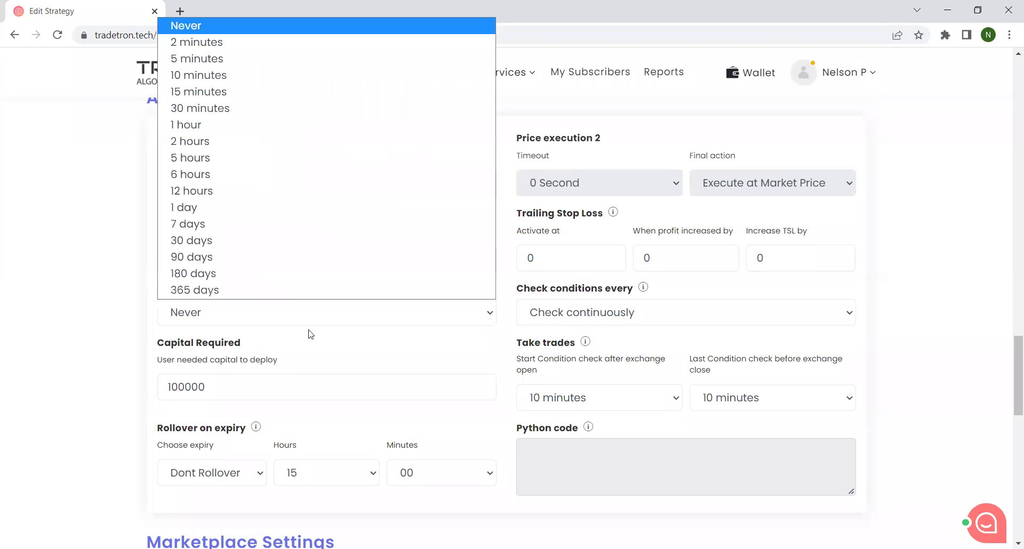
{"action": "scroll", "coordinate": [256, 385], "scroll_direction": "up", "scroll_amount": 1}
{"action": "left_click", "coordinate": [256, 385]}
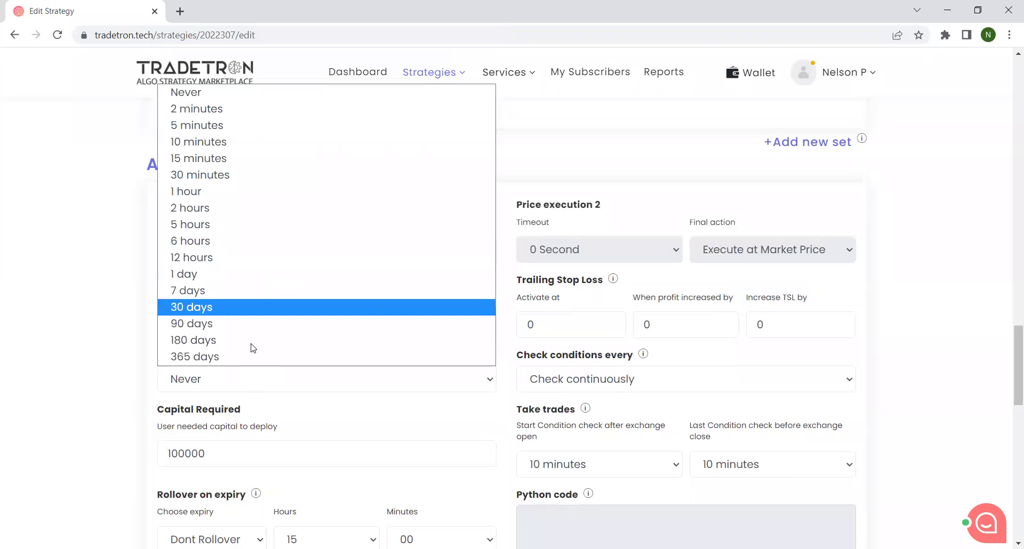
{"action": "left_click", "coordinate": [247, 261]}
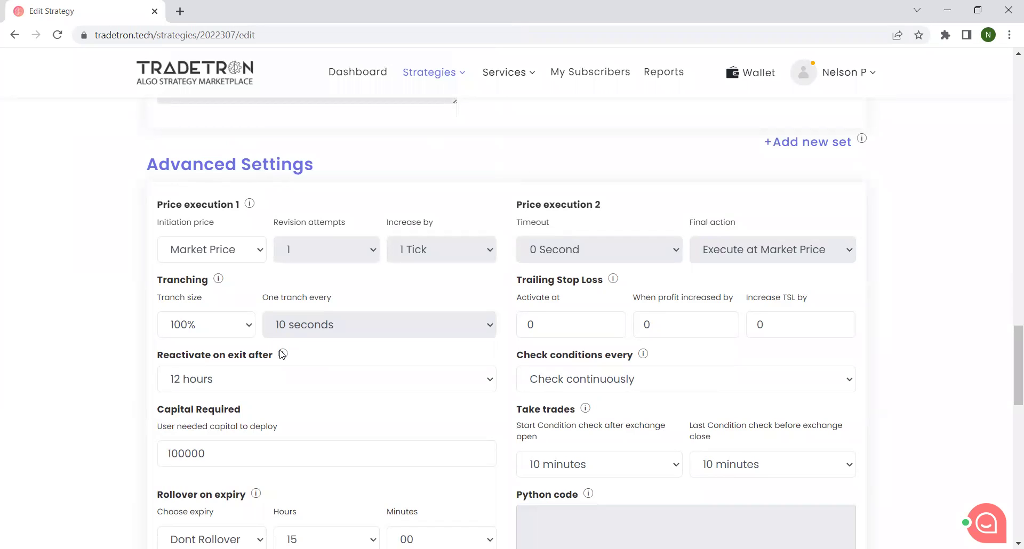
Step: Review the Universal Exit condition and the Set 2 entry and exit conditions against the reactivation setting
{"action": "mouse_move", "coordinate": [282, 356]}
{"action": "scroll", "coordinate": [282, 274], "scroll_direction": "up", "scroll_amount": 4}
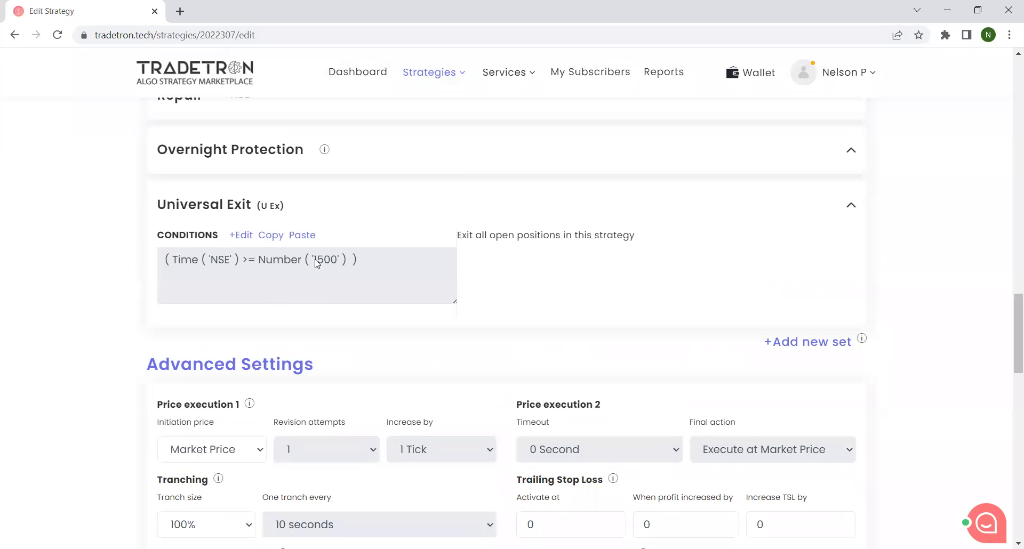
{"action": "scroll", "coordinate": [317, 262], "scroll_direction": "down", "scroll_amount": 3}
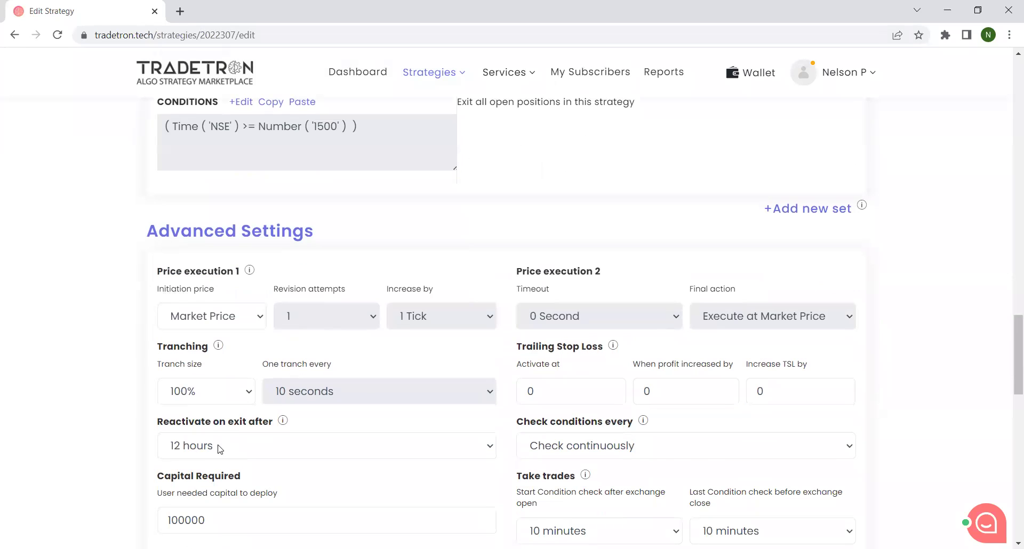
{"action": "scroll", "coordinate": [303, 357], "scroll_direction": "up", "scroll_amount": 1}
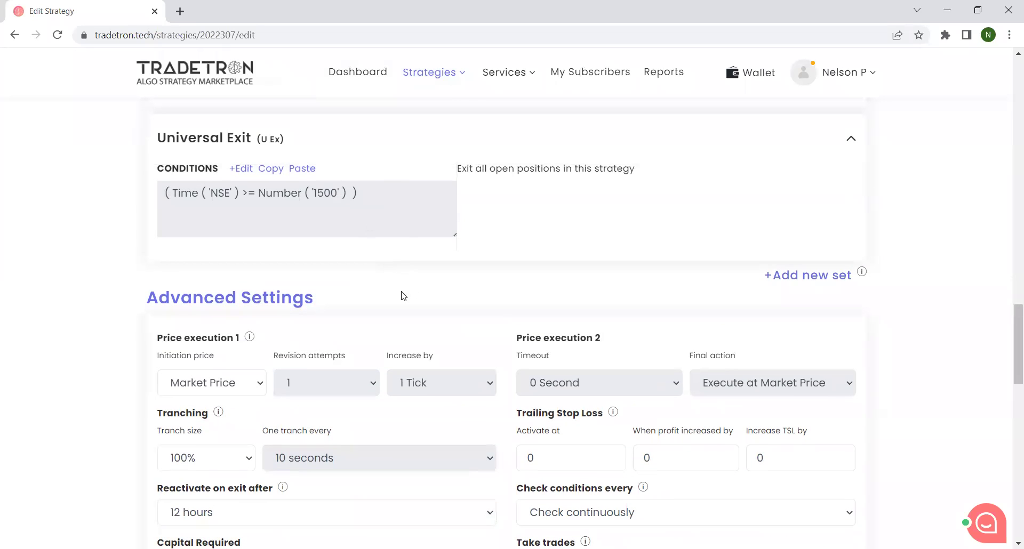
{"action": "scroll", "coordinate": [418, 286], "scroll_direction": "up", "scroll_amount": 5}
{"action": "scroll", "coordinate": [422, 287], "scroll_direction": "up", "scroll_amount": 5}
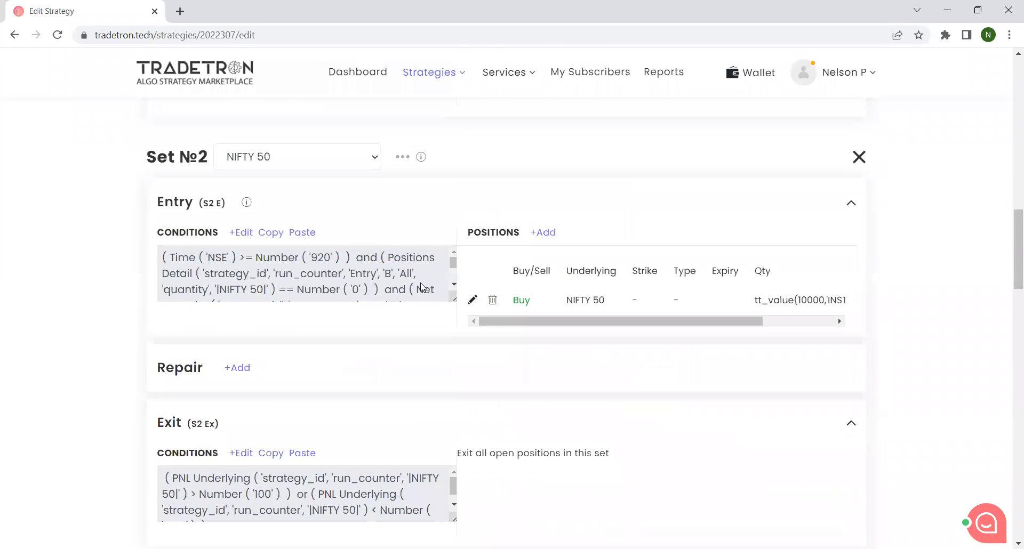
{"action": "scroll", "coordinate": [389, 342], "scroll_direction": "down", "scroll_amount": 7}
{"action": "scroll", "coordinate": [388, 345], "scroll_direction": "down", "scroll_amount": 6}
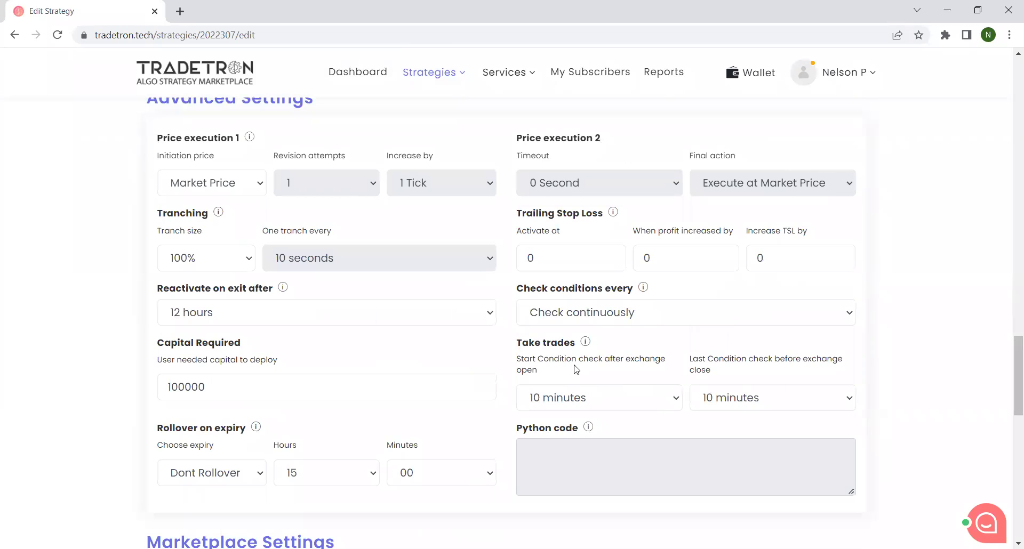
Step: Set the Take trades start condition check after exchange open to 1 minute
{"action": "left_click", "coordinate": [558, 403]}
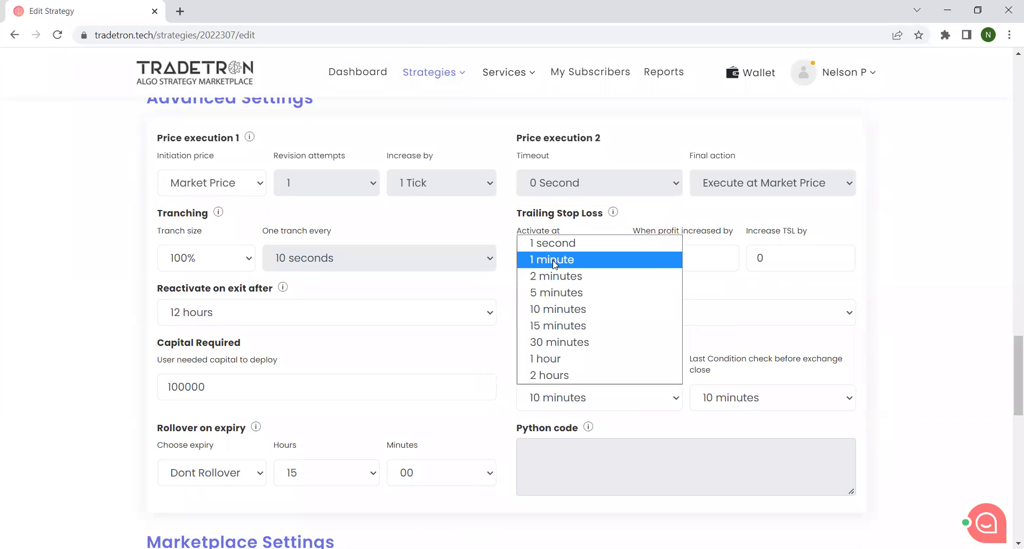
{"action": "left_click", "coordinate": [555, 265]}
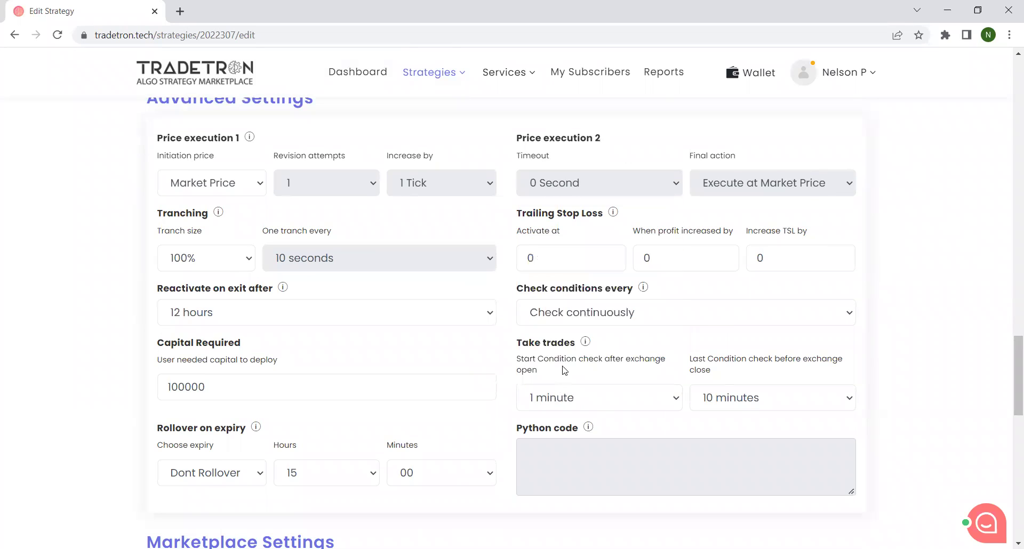
{"action": "left_click", "coordinate": [556, 399]}
{"action": "left_click", "coordinate": [561, 314]}
{"action": "left_click", "coordinate": [562, 405]}
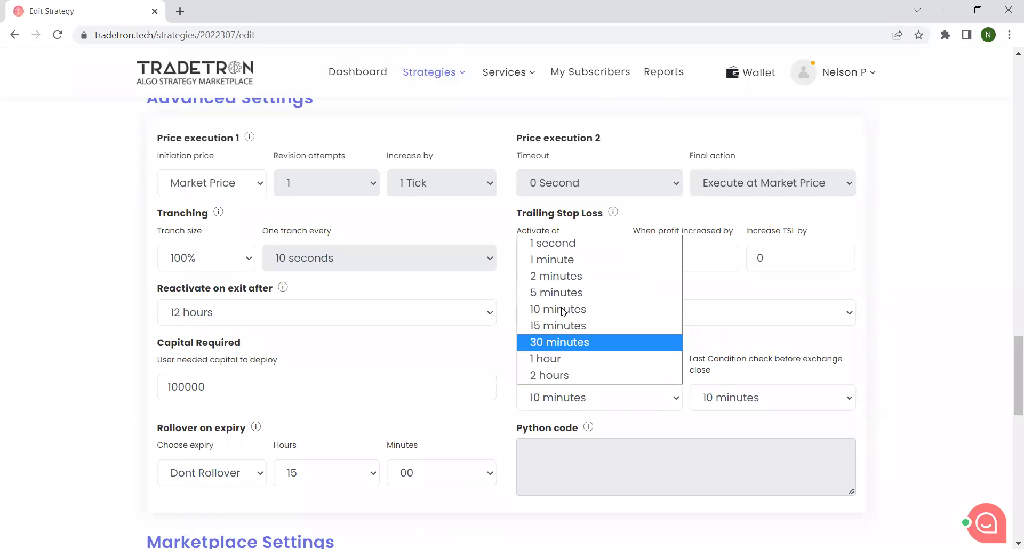
{"action": "left_click", "coordinate": [556, 261]}
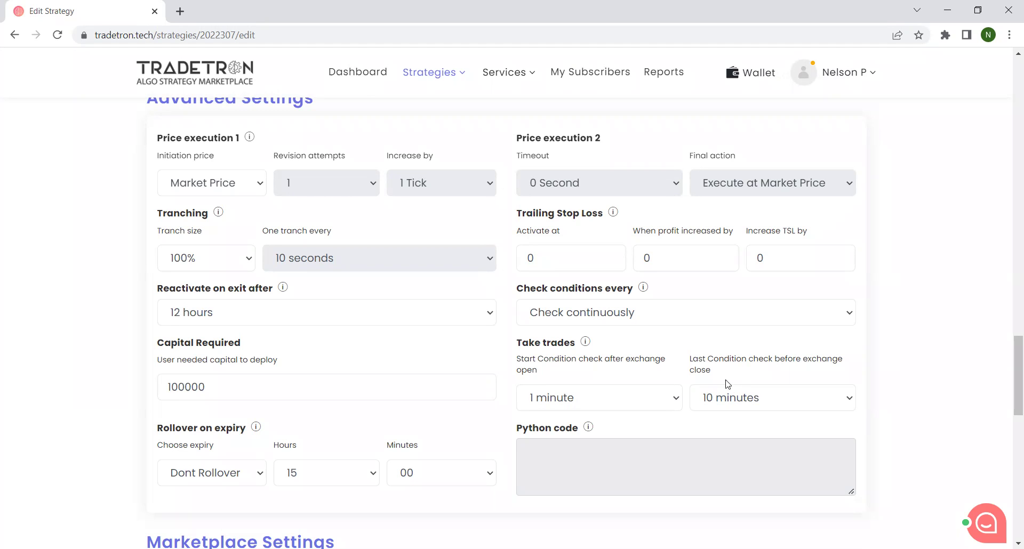
Step: Look over the remaining advanced settings, save the updated strategy and dismiss the confirmation
{"action": "scroll", "coordinate": [728, 374], "scroll_direction": "down", "scroll_amount": 2}
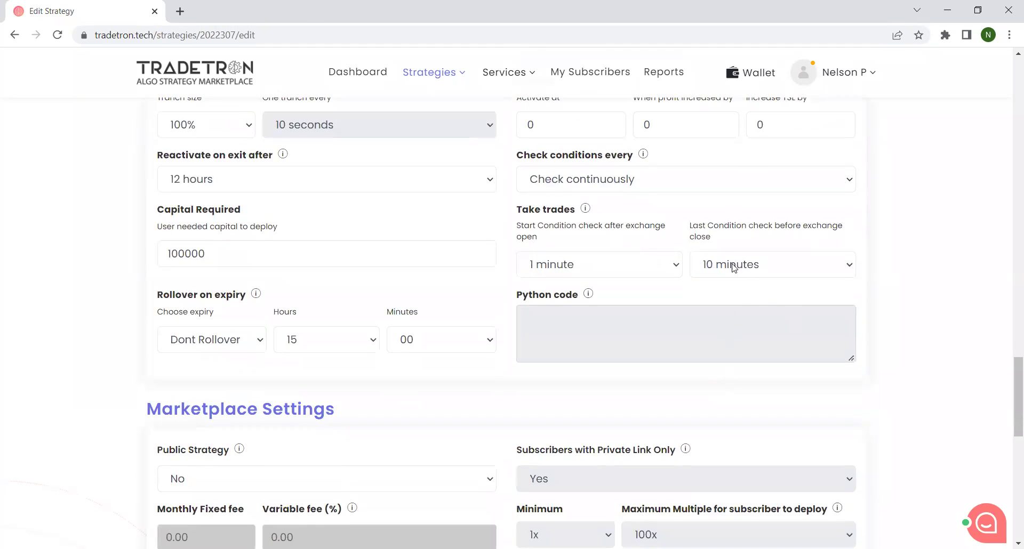
{"action": "scroll", "coordinate": [729, 256], "scroll_direction": "up", "scroll_amount": 1}
{"action": "scroll", "coordinate": [729, 256], "scroll_direction": "up", "scroll_amount": 5}
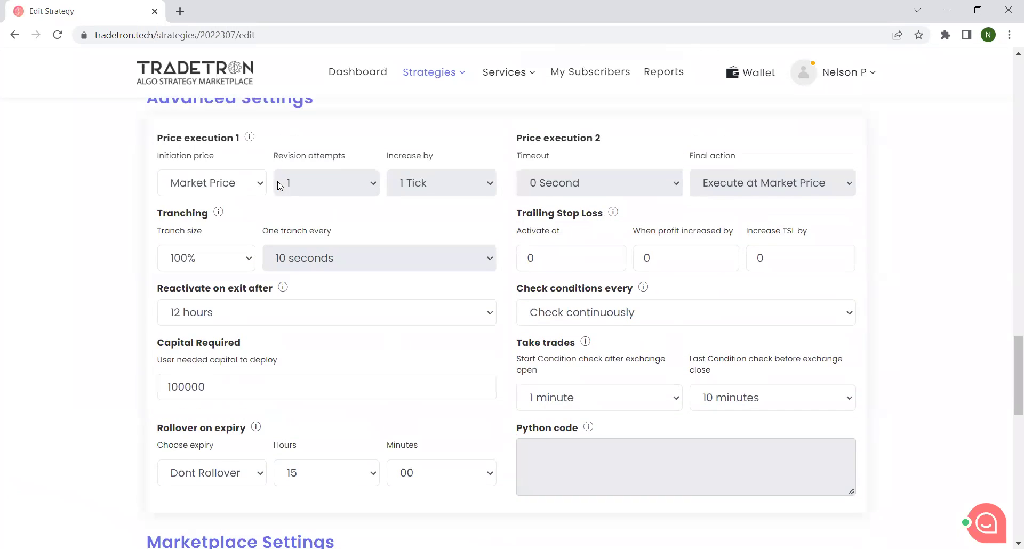
{"action": "scroll", "coordinate": [699, 347], "scroll_direction": "down", "scroll_amount": 3}
{"action": "scroll", "coordinate": [605, 375], "scroll_direction": "down", "scroll_amount": 10}
{"action": "left_click", "coordinate": [492, 313]}
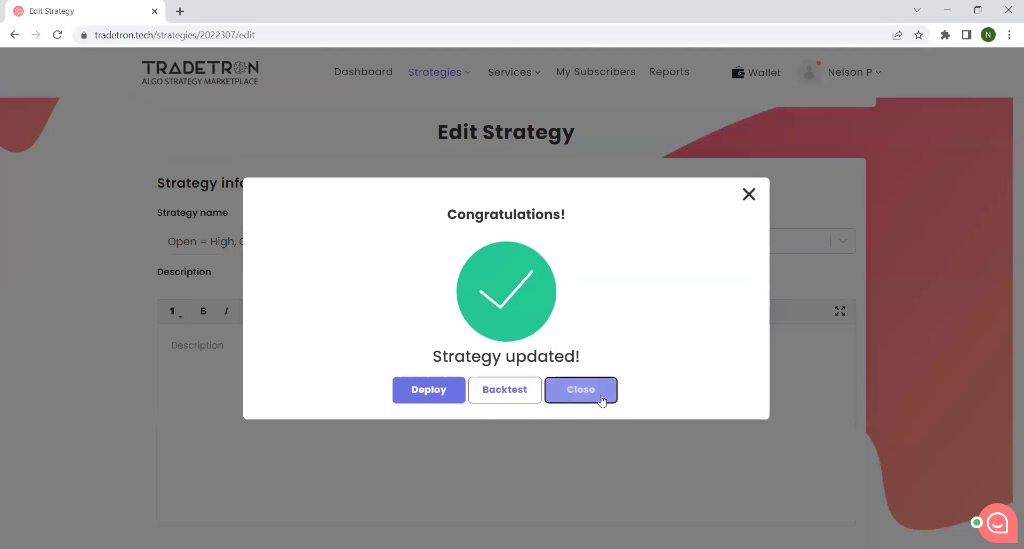
{"action": "left_click", "coordinate": [600, 395]}
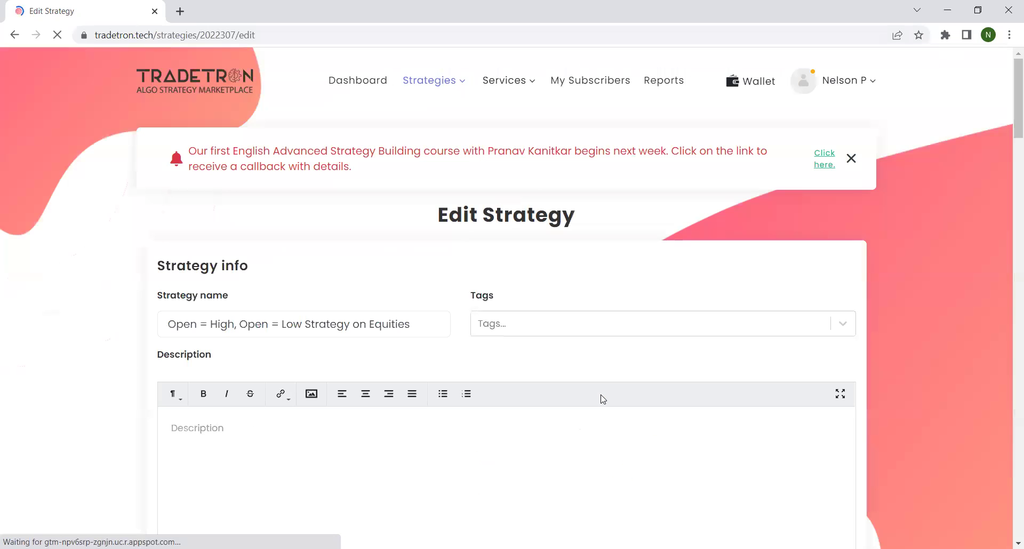
Step: Open the Set 1 entry conditions in the Condition Builder, examine every condition at a larger zoom, and close it
{"action": "scroll", "coordinate": [541, 350], "scroll_direction": "down", "scroll_amount": 10}
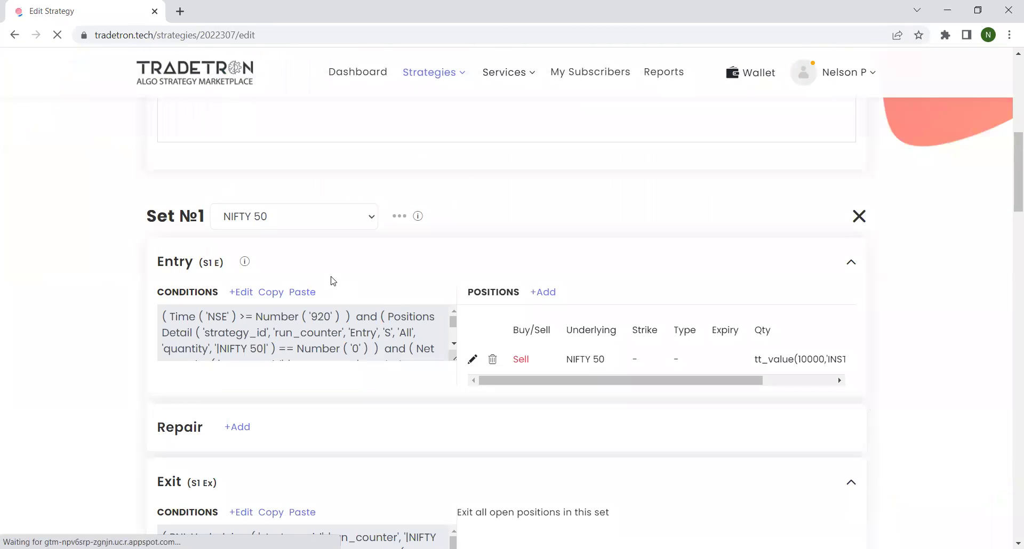
{"action": "left_click", "coordinate": [242, 293]}
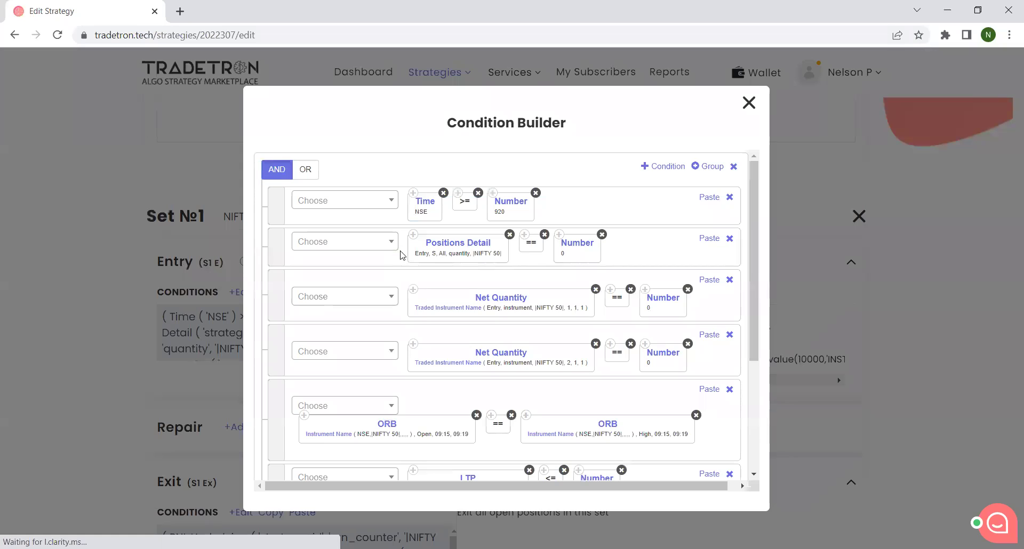
{"action": "scroll", "coordinate": [581, 228], "scroll_direction": "down", "scroll_amount": 5}
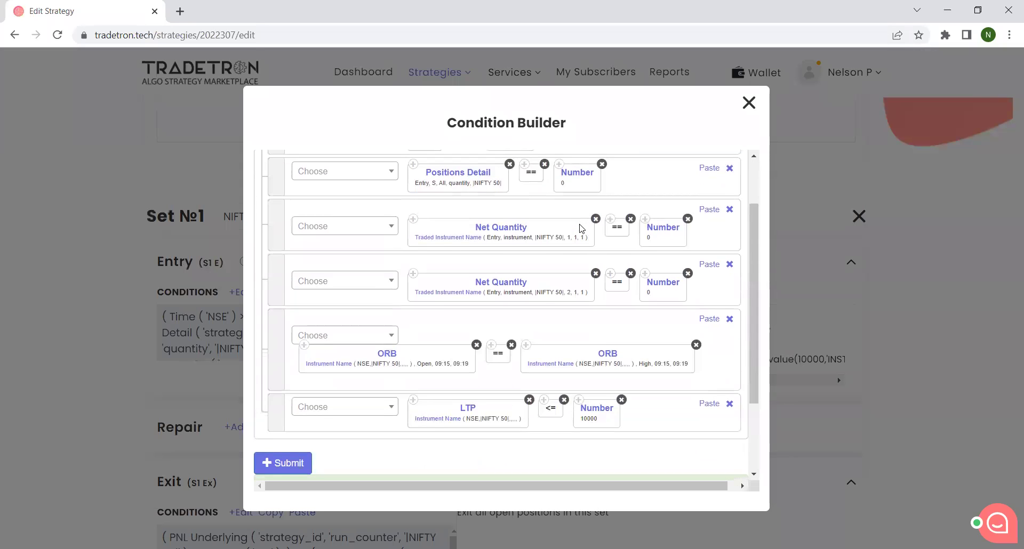
{"action": "key", "text": "ctrl+plus"}
{"action": "key", "text": "ctrl+plus"}
{"action": "key", "text": "ctrl+plus"}
{"action": "scroll", "coordinate": [536, 258], "scroll_direction": "up", "scroll_amount": 5}
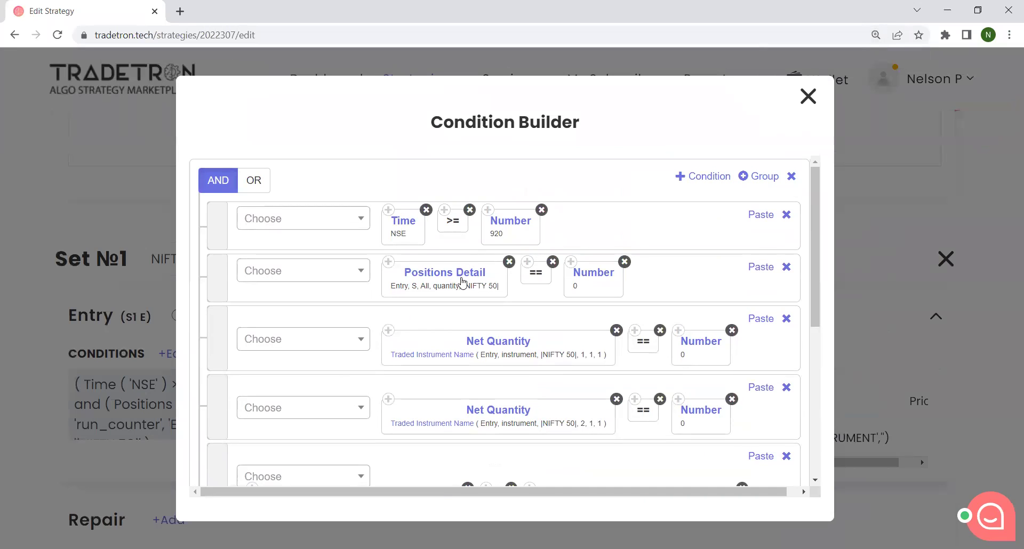
{"action": "scroll", "coordinate": [412, 302], "scroll_direction": "down", "scroll_amount": 3}
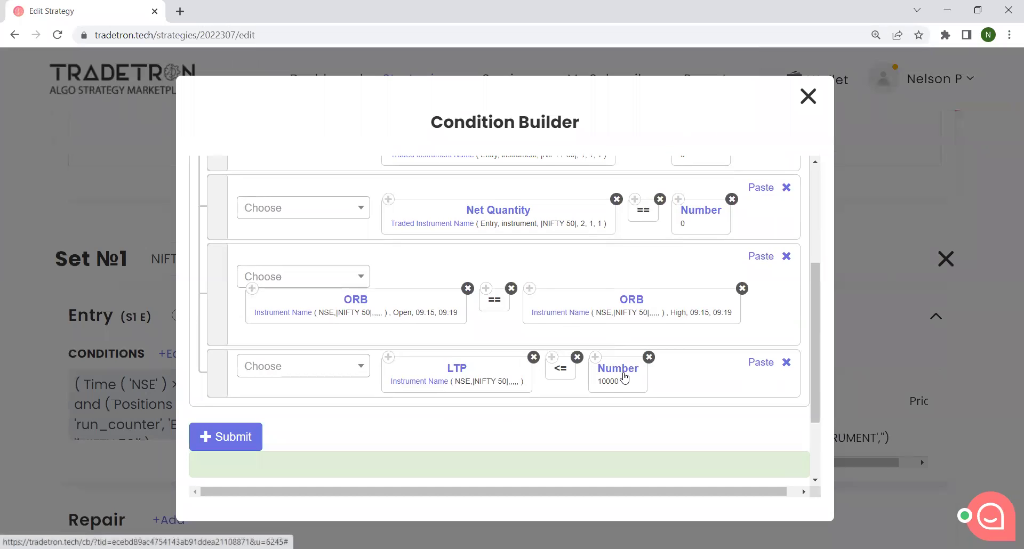
{"action": "scroll", "coordinate": [622, 377], "scroll_direction": "up", "scroll_amount": 5}
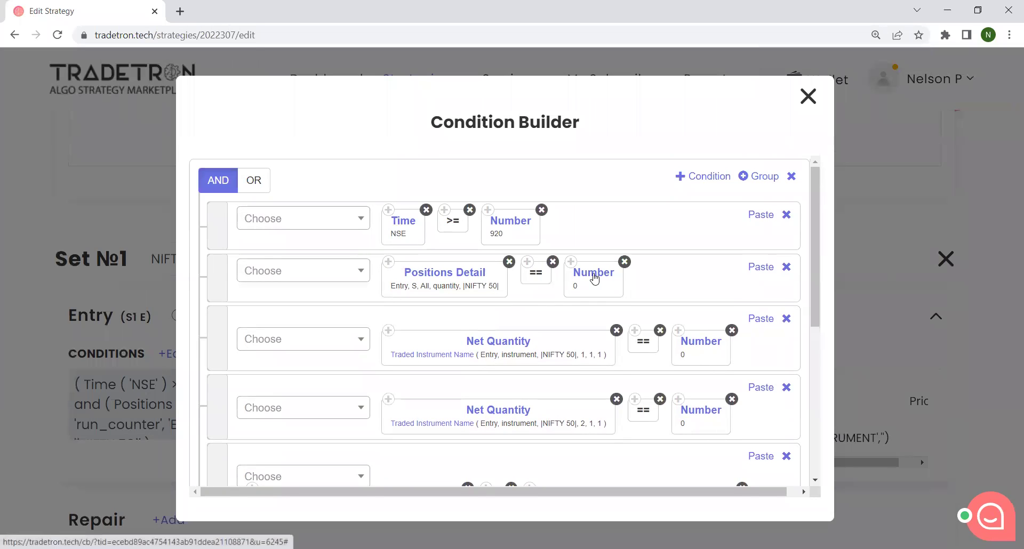
{"action": "scroll", "coordinate": [593, 277], "scroll_direction": "down", "scroll_amount": 1}
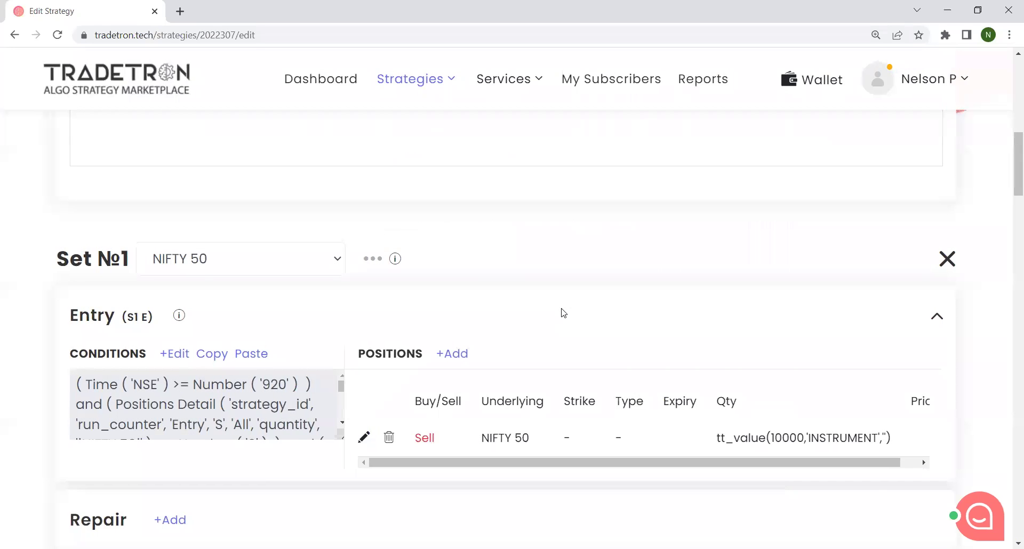
Step: Inspect the Set 1 sell position's settings in the Position builder and close it without changes
{"action": "scroll", "coordinate": [561, 309], "scroll_direction": "down", "scroll_amount": 1}
{"action": "key", "text": "ctrl+minus"}
{"action": "left_click", "coordinate": [470, 333]}
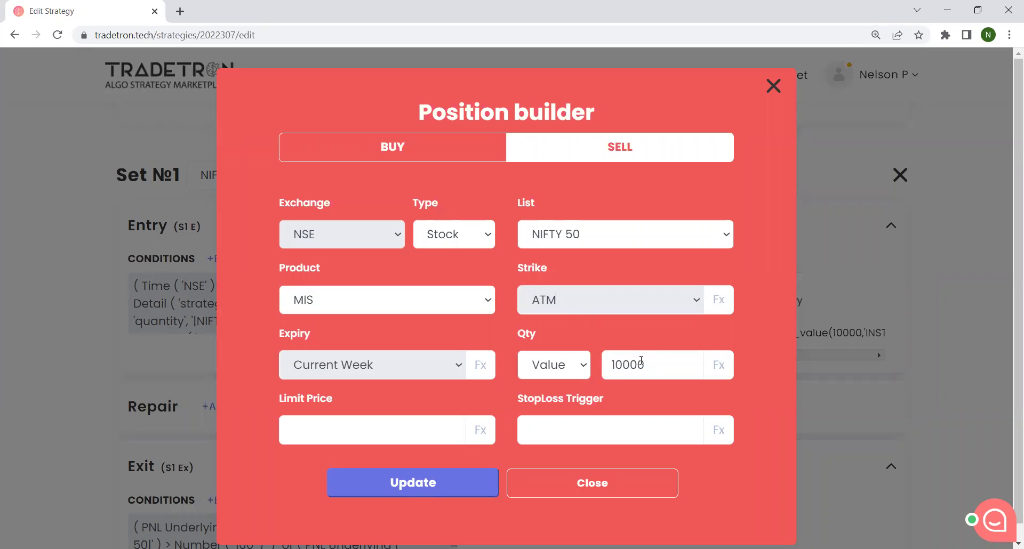
{"action": "left_click", "coordinate": [598, 484]}
Step: Inspect the Set 1 exit conditions in the Condition Builder and close it without changes
{"action": "scroll", "coordinate": [273, 379], "scroll_direction": "down", "scroll_amount": 2}
{"action": "scroll", "coordinate": [274, 379], "scroll_direction": "down", "scroll_amount": 1}
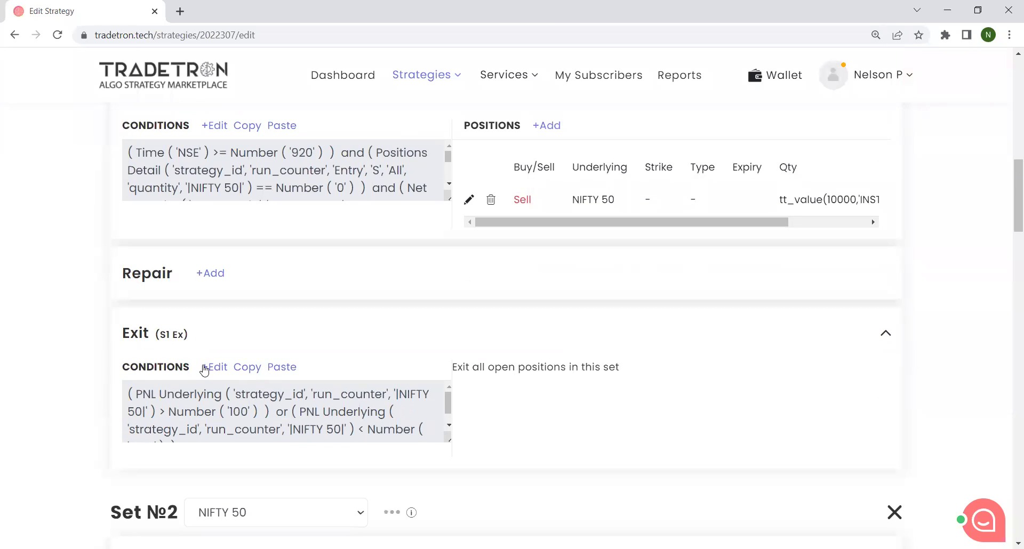
{"action": "left_click", "coordinate": [215, 367]}
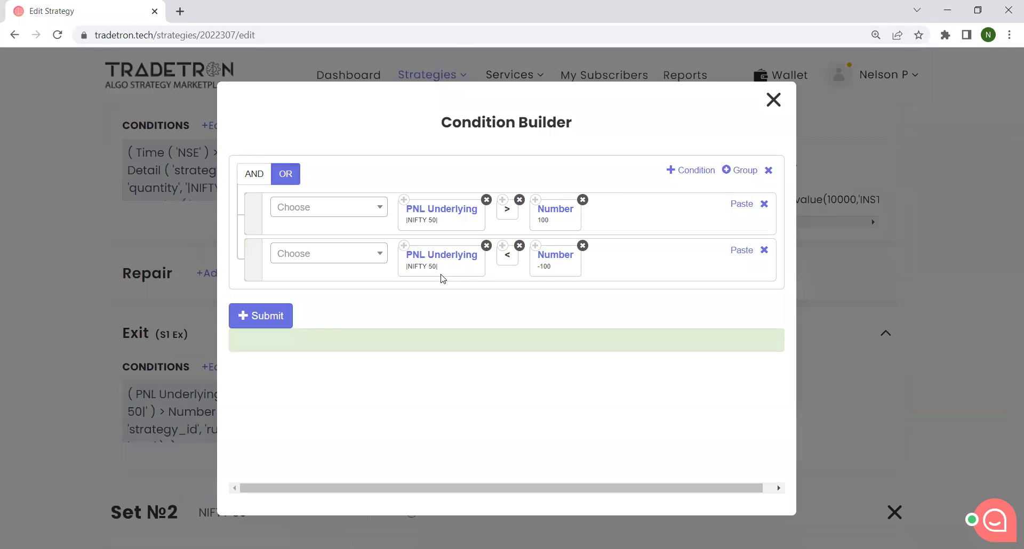
{"action": "left_click", "coordinate": [773, 100]}
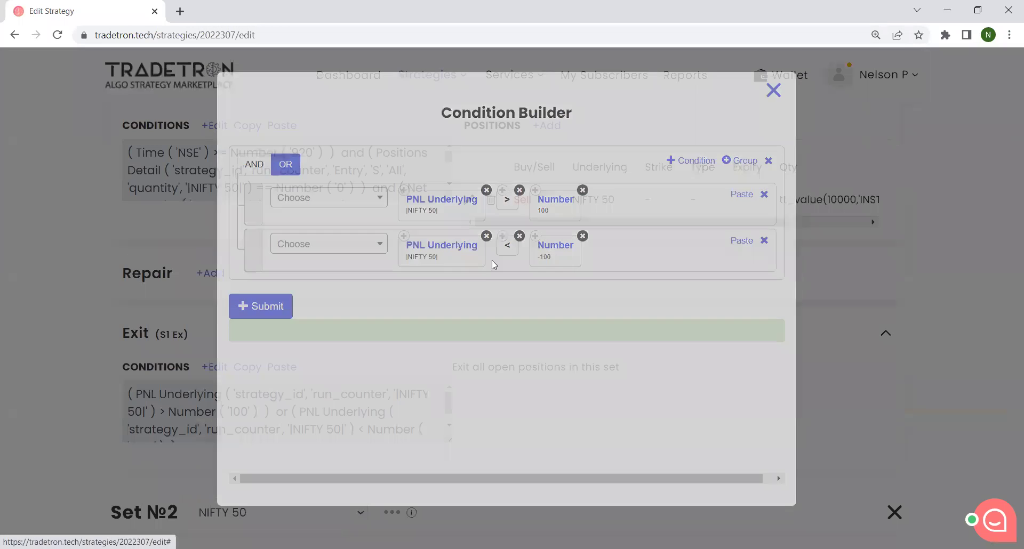
Step: Open the Set 2 entry conditions in the Condition Builder, examine every condition at a larger zoom, and close it
{"action": "scroll", "coordinate": [464, 298], "scroll_direction": "down", "scroll_amount": 5}
{"action": "scroll", "coordinate": [446, 302], "scroll_direction": "down", "scroll_amount": 1}
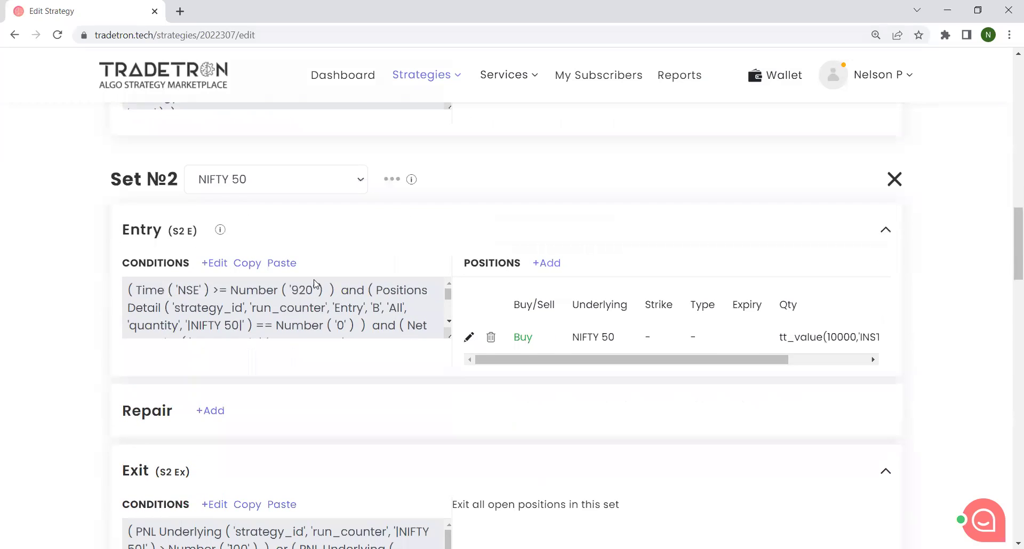
{"action": "left_click", "coordinate": [214, 263]}
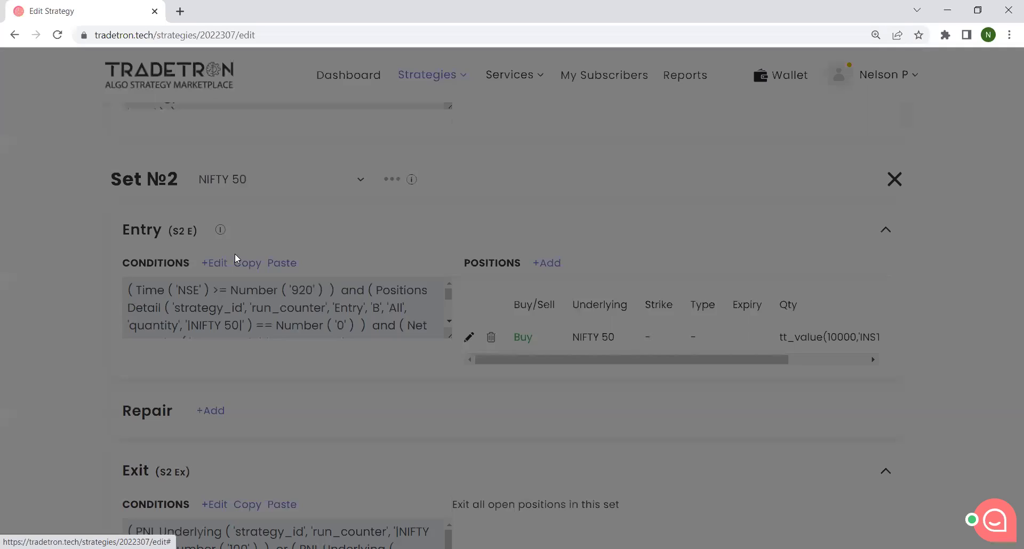
{"action": "scroll", "coordinate": [376, 419], "scroll_direction": "down", "scroll_amount": 1}
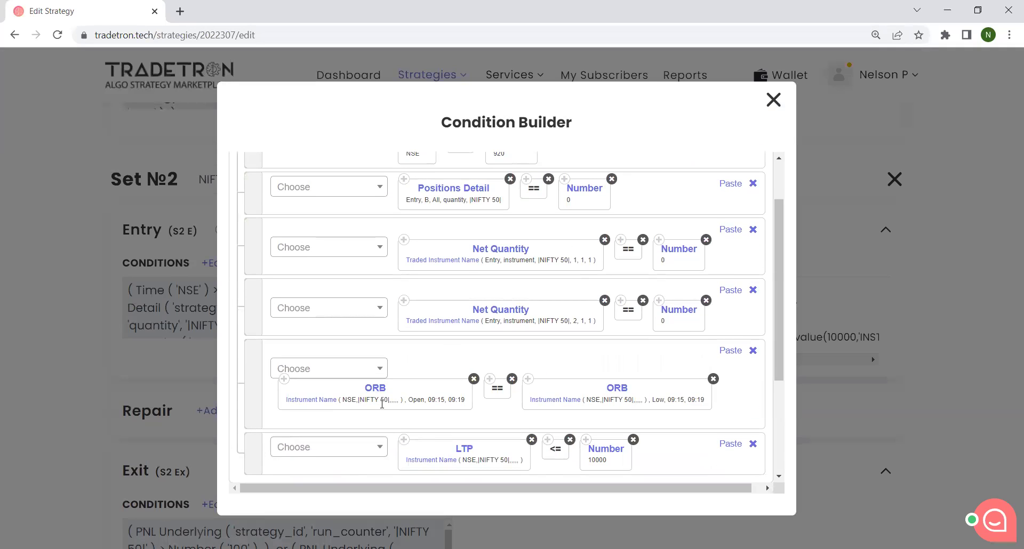
{"action": "key", "text": "ctrl+plus"}
{"action": "scroll", "coordinate": [366, 368], "scroll_direction": "down", "scroll_amount": 1}
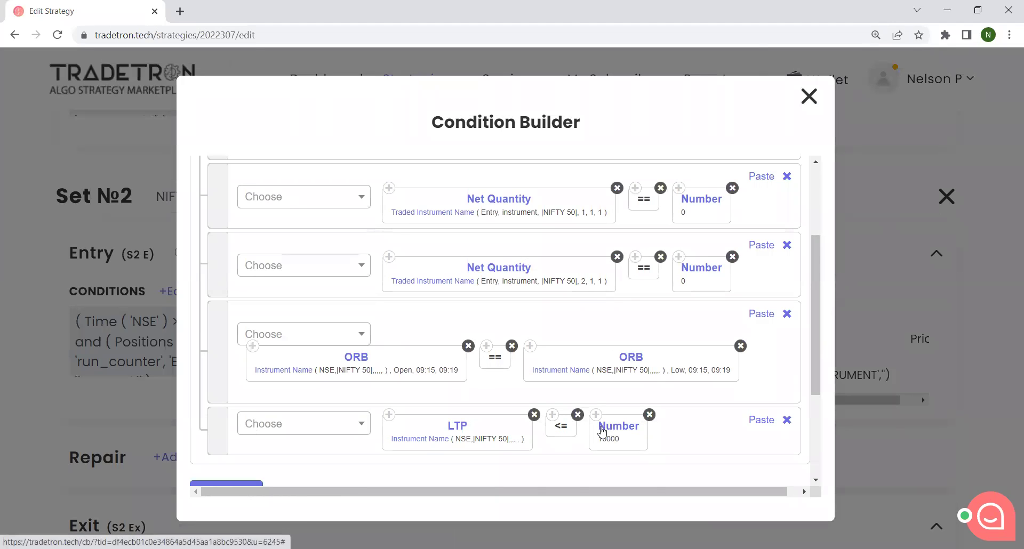
{"action": "scroll", "coordinate": [610, 392], "scroll_direction": "up", "scroll_amount": 3}
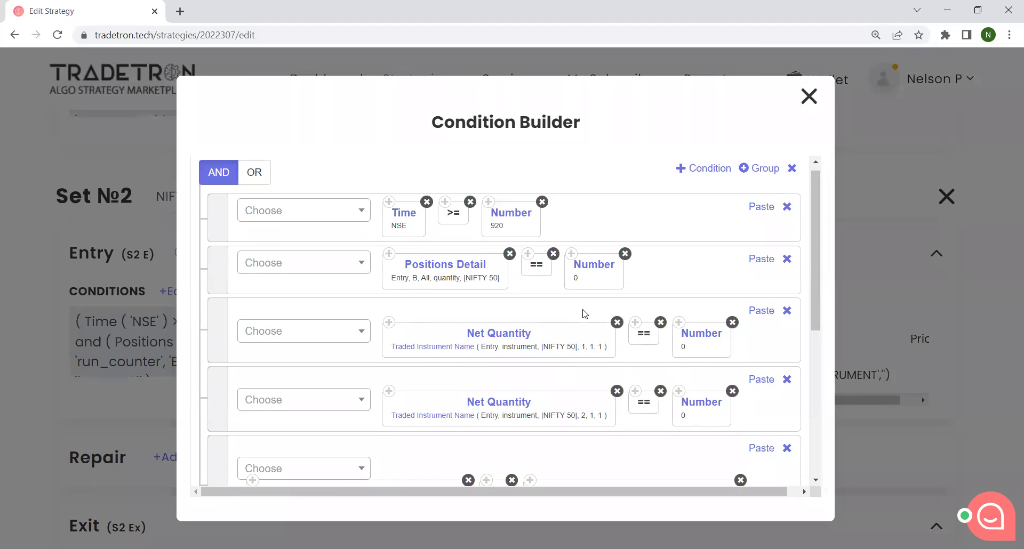
{"action": "scroll", "coordinate": [583, 314], "scroll_direction": "up", "scroll_amount": 1}
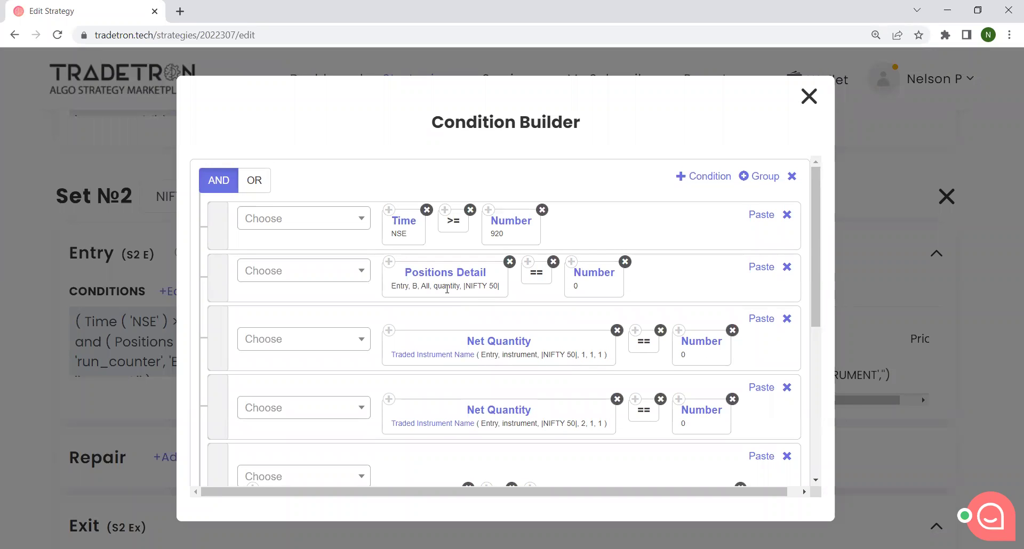
{"action": "left_click", "coordinate": [808, 97]}
{"action": "key", "text": "ctrl+minus"}
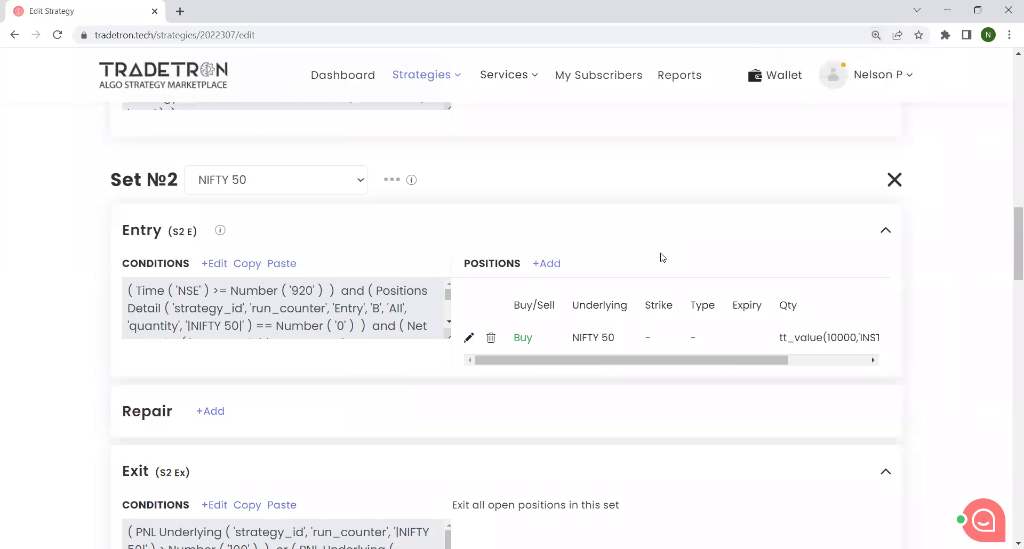
Step: Examine the Set 2 exit conditions in the Condition Builder at a larger zoom, close it, and restore the previous page zoom
{"action": "scroll", "coordinate": [662, 258], "scroll_direction": "down", "scroll_amount": 4}
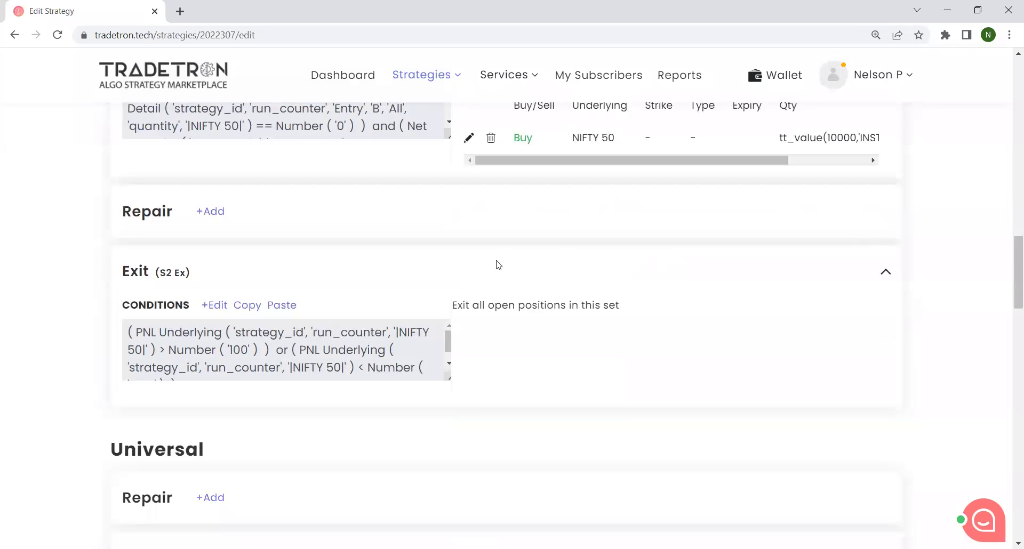
{"action": "left_click", "coordinate": [214, 305]}
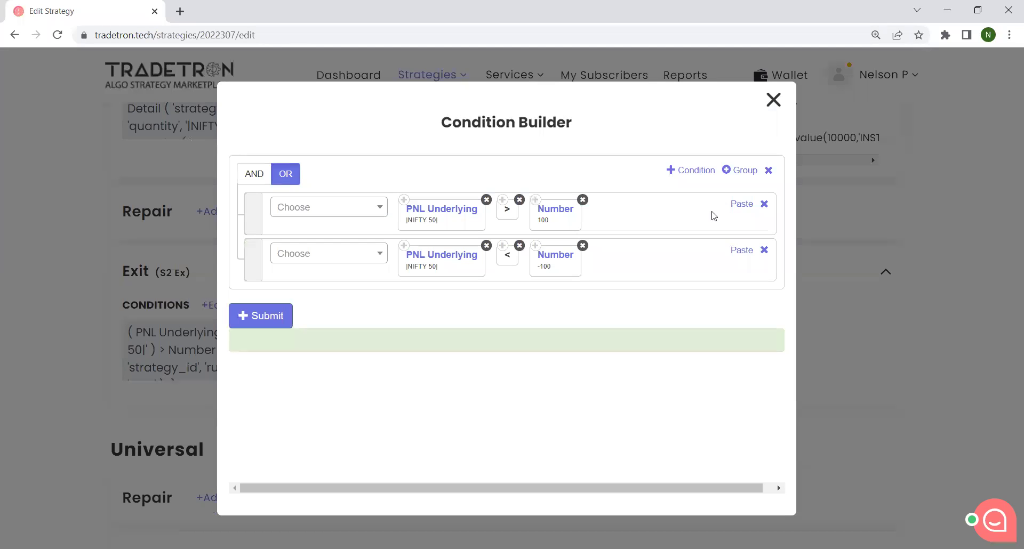
{"action": "key", "text": "ctrl+plus"}
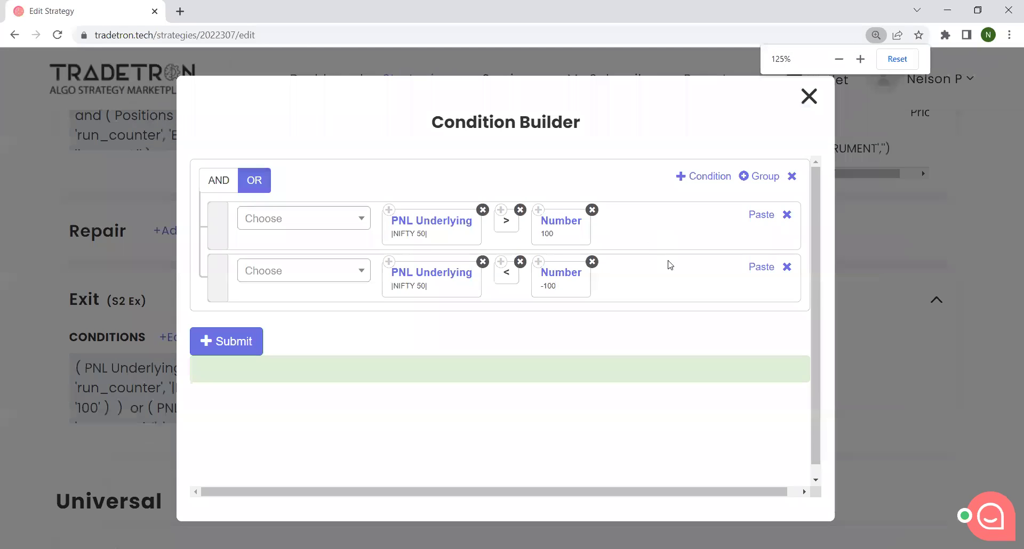
{"action": "left_click", "coordinate": [808, 97]}
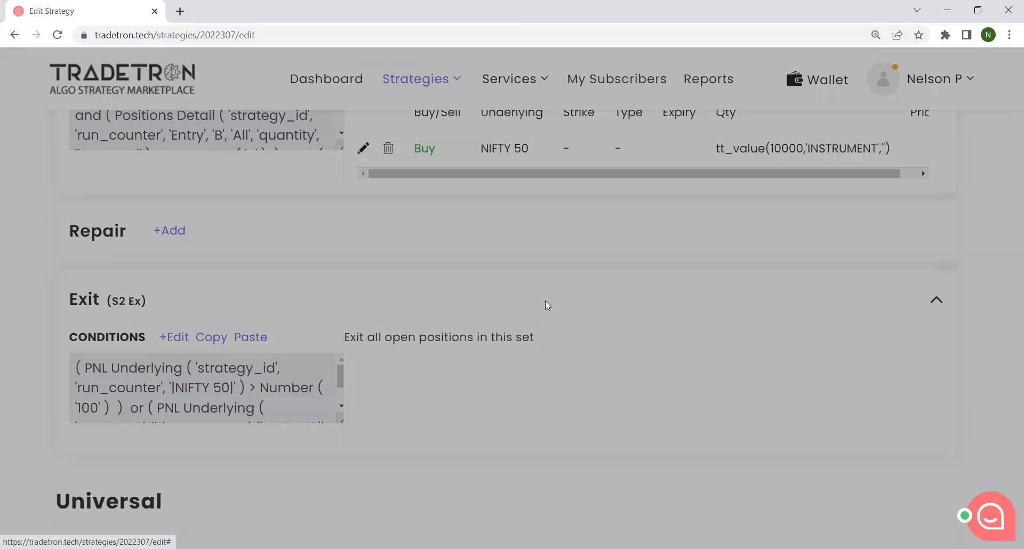
{"action": "scroll", "coordinate": [545, 306], "scroll_direction": "down", "scroll_amount": 1}
{"action": "key", "text": "ctrl+minus"}
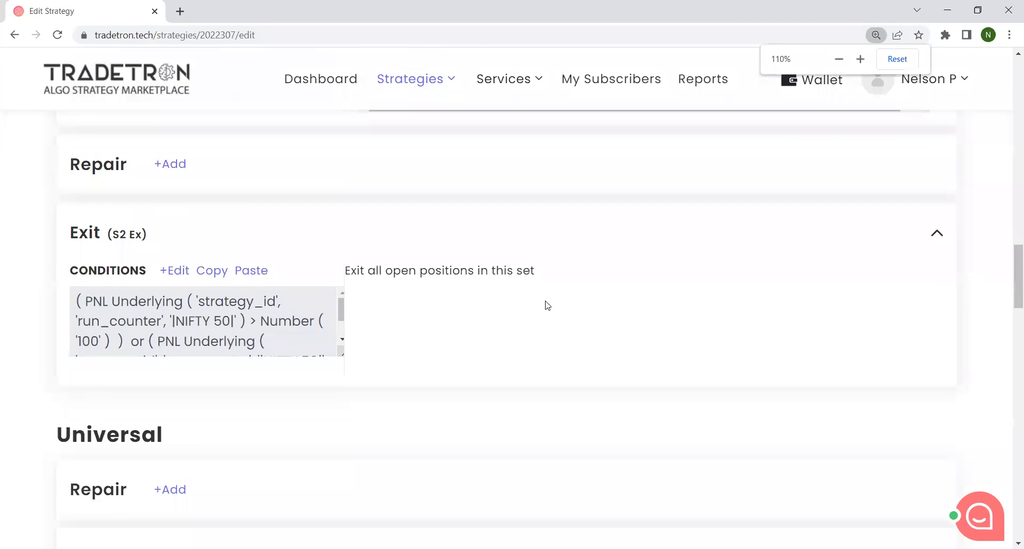
Step: Save the updated strategy from the end of the edit form and dismiss the confirmation dialog
{"action": "scroll", "coordinate": [546, 307], "scroll_direction": "down", "scroll_amount": 6}
{"action": "scroll", "coordinate": [548, 309], "scroll_direction": "down", "scroll_amount": 15}
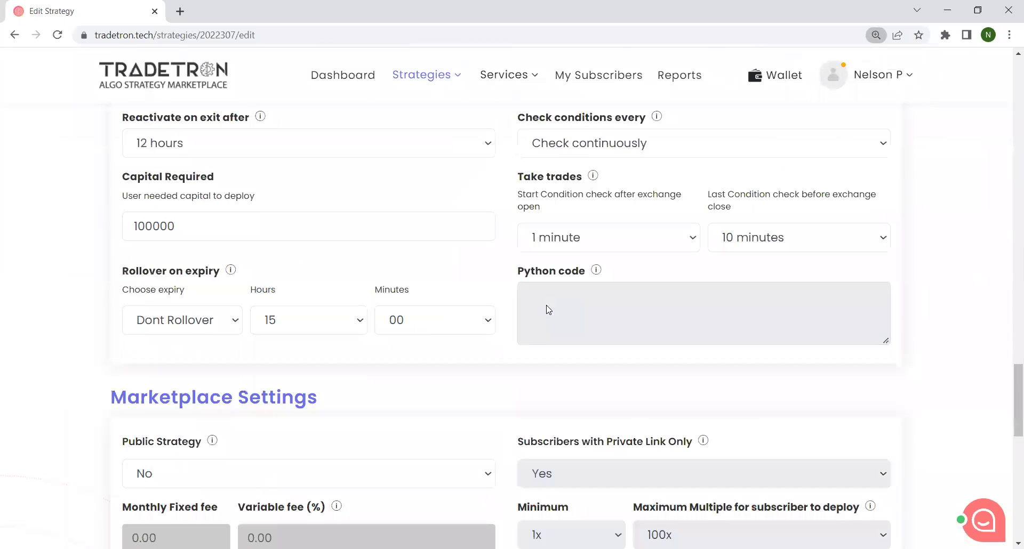
{"action": "scroll", "coordinate": [512, 304], "scroll_direction": "up", "scroll_amount": 3}
{"action": "left_click", "coordinate": [510, 304]}
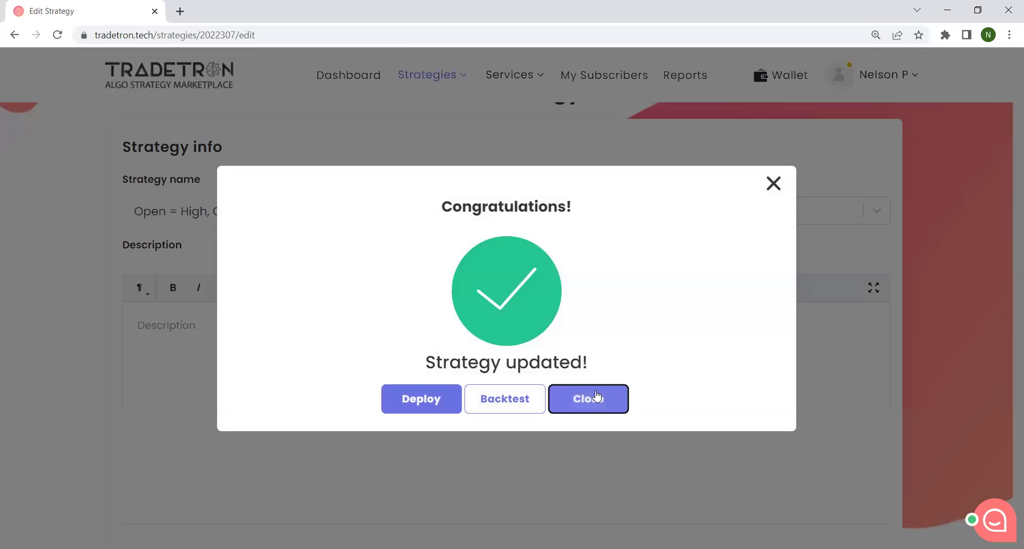
{"action": "left_click", "coordinate": [596, 396]}
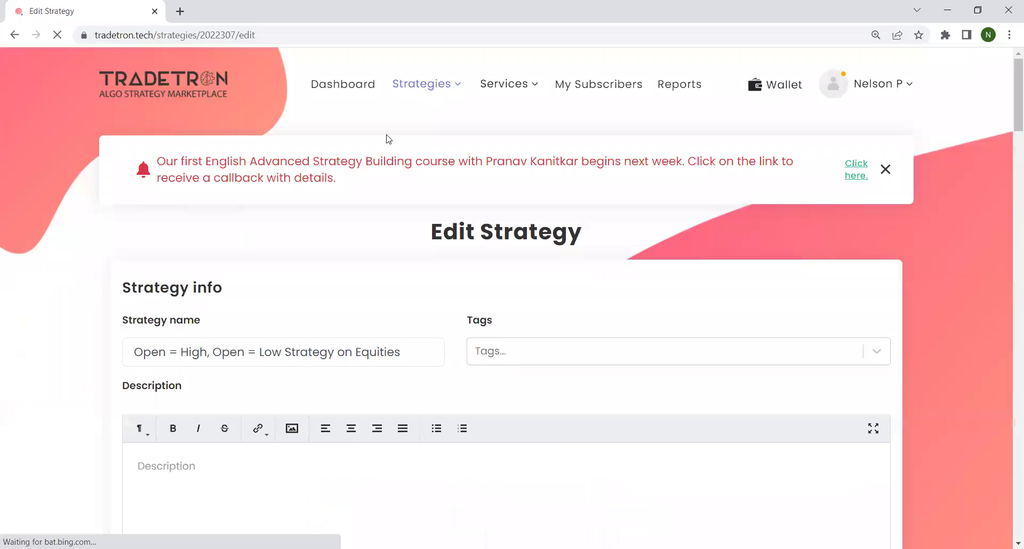
Step: Open the deployed strategies page and locate the Open = High, Open = Low Strategy - Without Round to review its traded instruments
{"action": "mouse_move", "coordinate": [421, 83]}
{"action": "left_click", "coordinate": [391, 139]}
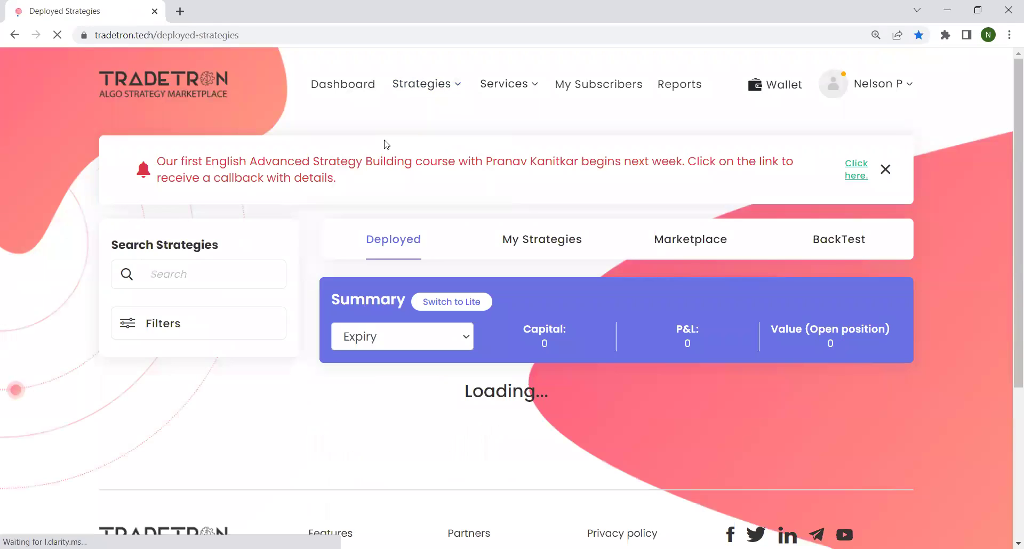
{"action": "scroll", "coordinate": [384, 141], "scroll_direction": "down", "scroll_amount": 3}
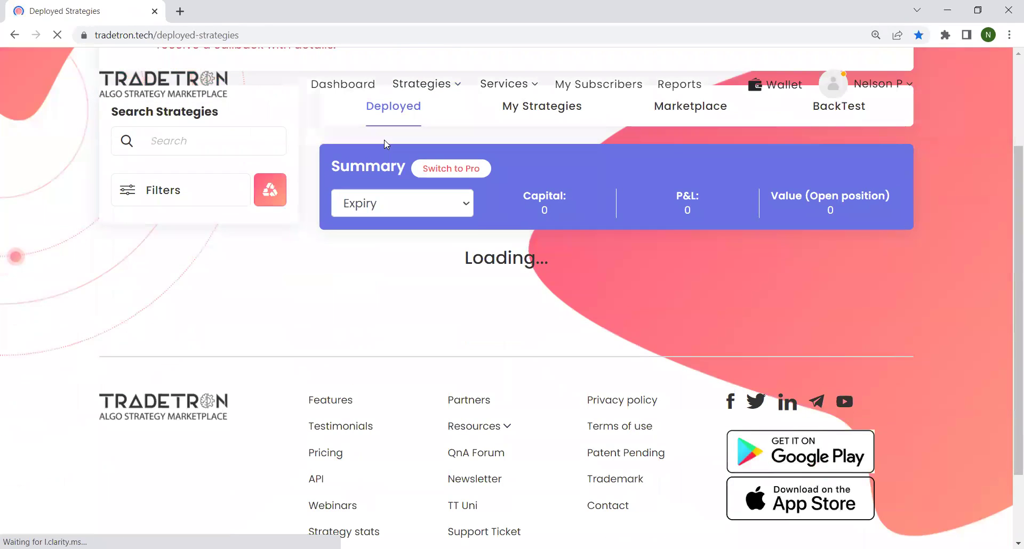
{"action": "scroll", "coordinate": [384, 140], "scroll_direction": "down", "scroll_amount": 13}
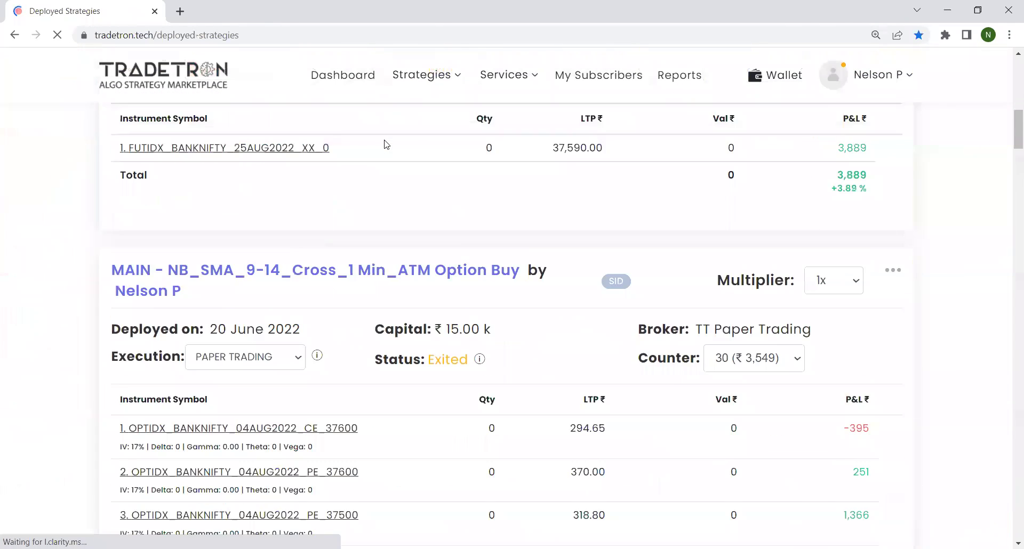
{"action": "scroll", "coordinate": [386, 144], "scroll_direction": "down", "scroll_amount": 20}
{"action": "scroll", "coordinate": [386, 144], "scroll_direction": "down", "scroll_amount": 10}
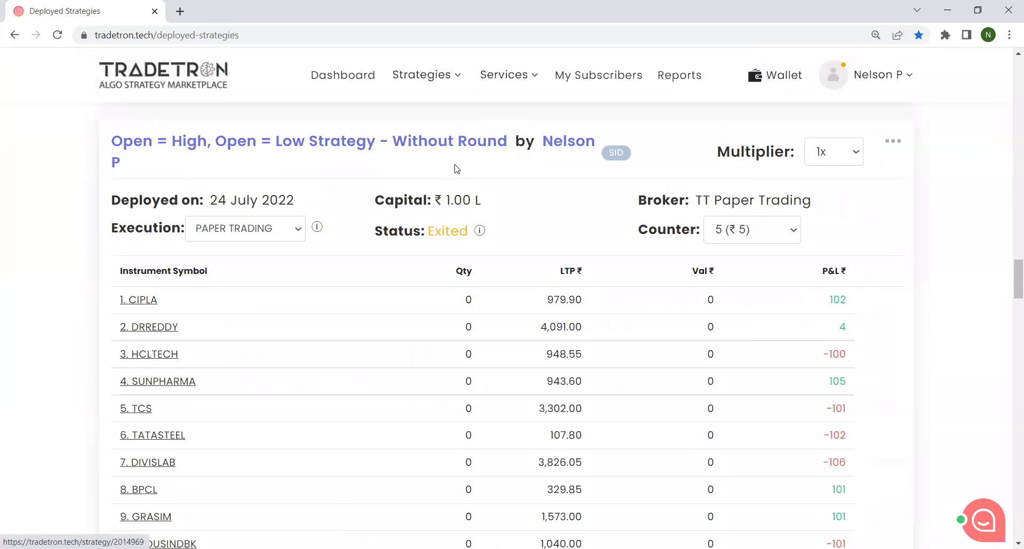
{"action": "scroll", "coordinate": [456, 169], "scroll_direction": "down", "scroll_amount": 1}
{"action": "scroll", "coordinate": [320, 256], "scroll_direction": "up", "scroll_amount": 2}
{"action": "scroll", "coordinate": [215, 336], "scroll_direction": "down", "scroll_amount": 1}
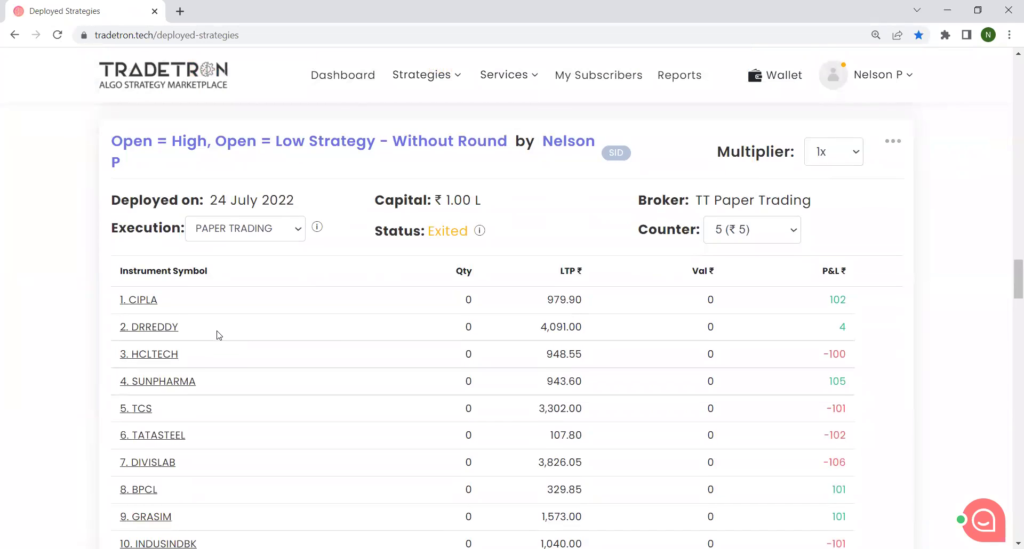
{"action": "scroll", "coordinate": [338, 325], "scroll_direction": "down", "scroll_amount": 2}
{"action": "scroll", "coordinate": [891, 259], "scroll_direction": "up", "scroll_amount": 2}
Step: Open the edit page of the deployed Open = High, Open = Low Strategy - Without Round in a new browser tab and switch to it
{"action": "left_click", "coordinate": [898, 144]}
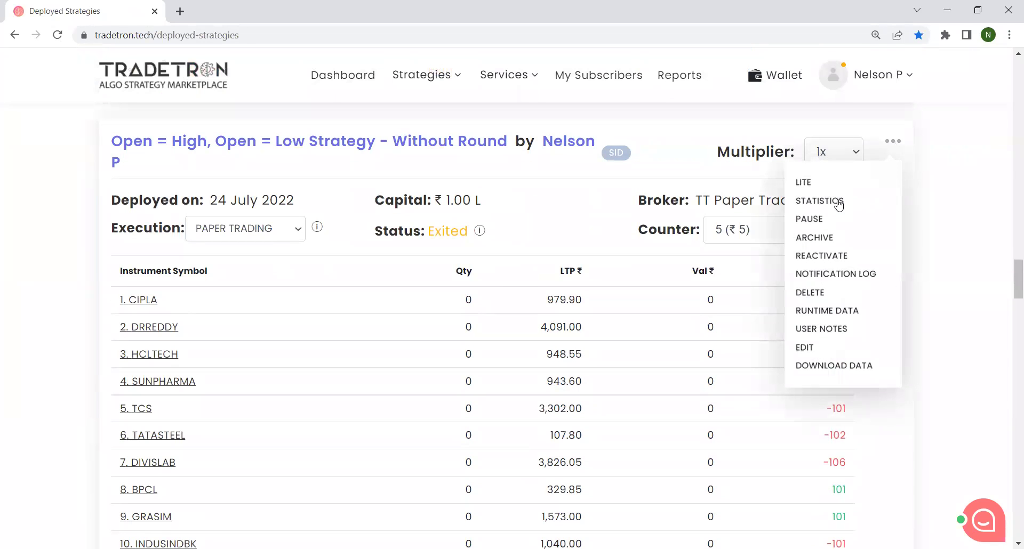
{"action": "right_click", "coordinate": [809, 353]}
{"action": "left_click", "coordinate": [848, 357]}
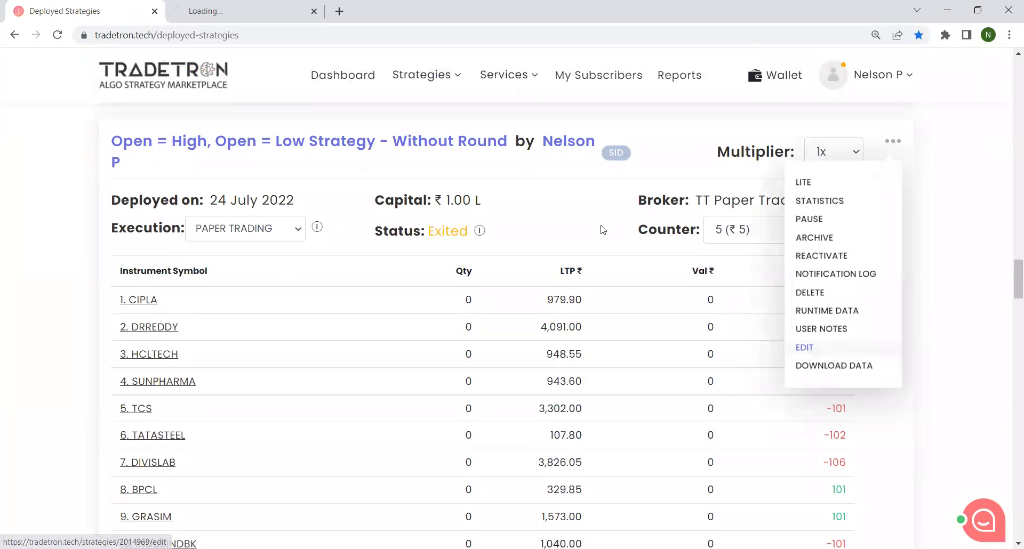
{"action": "left_click", "coordinate": [237, 6]}
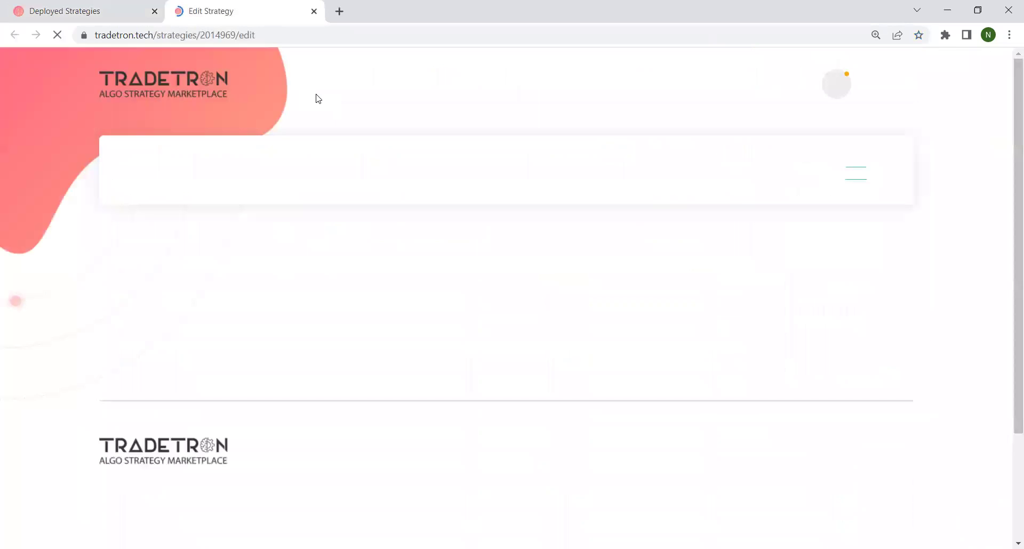
Step: Review all Set 1 entry conditions of the Without Round strategy in the Condition Builder and close it
{"action": "scroll", "coordinate": [327, 207], "scroll_direction": "down", "scroll_amount": 9}
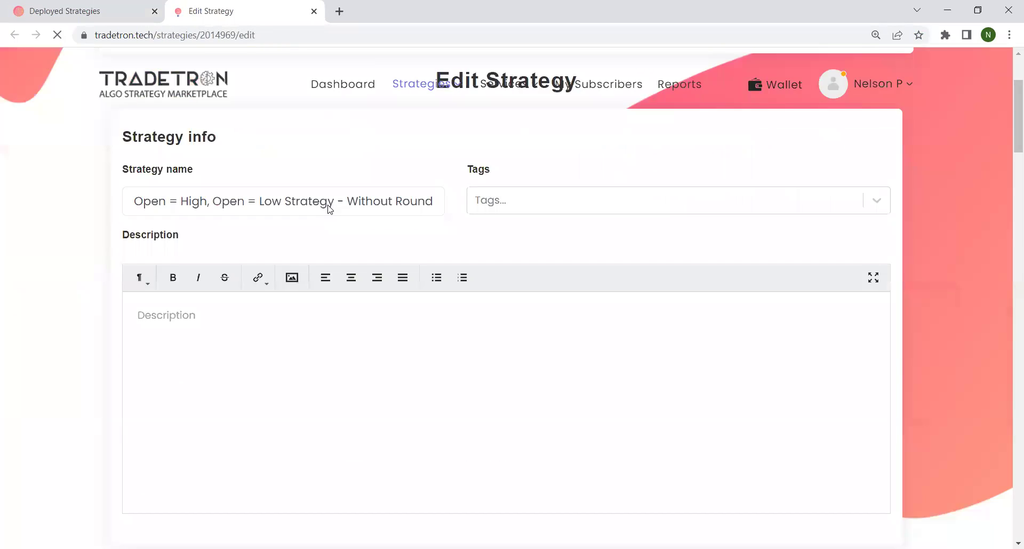
{"action": "scroll", "coordinate": [223, 232], "scroll_direction": "down", "scroll_amount": 2}
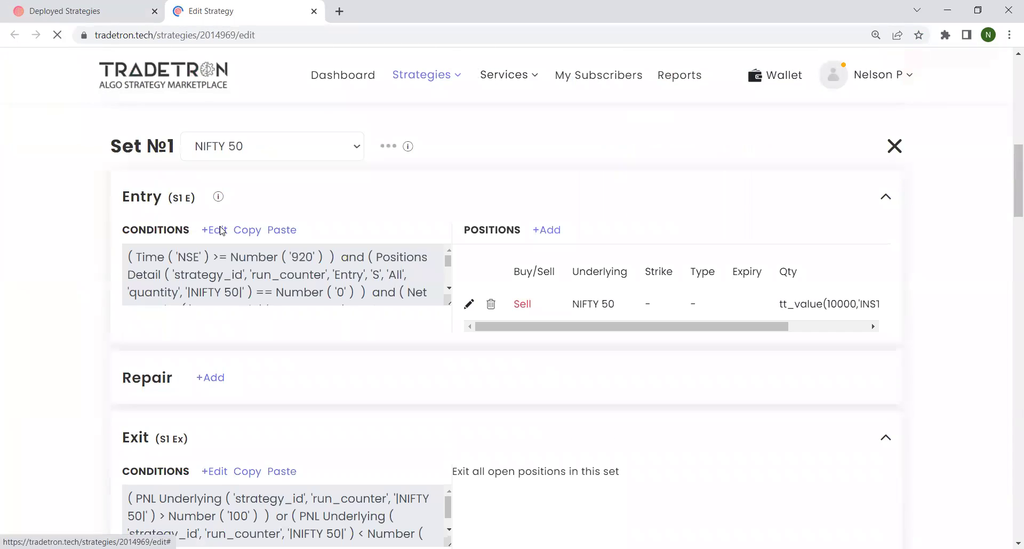
{"action": "left_click", "coordinate": [215, 230]}
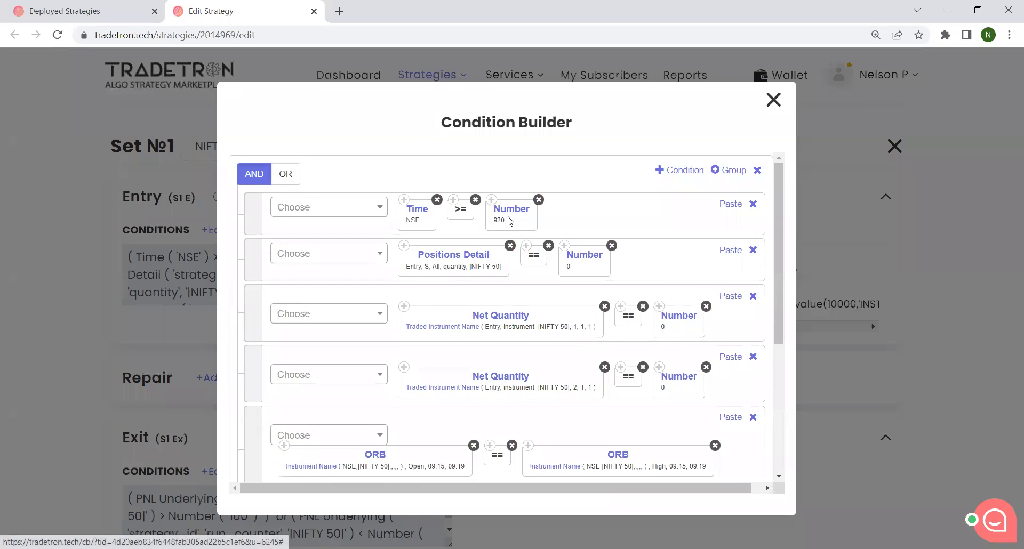
{"action": "scroll", "coordinate": [533, 216], "scroll_direction": "down", "scroll_amount": 1}
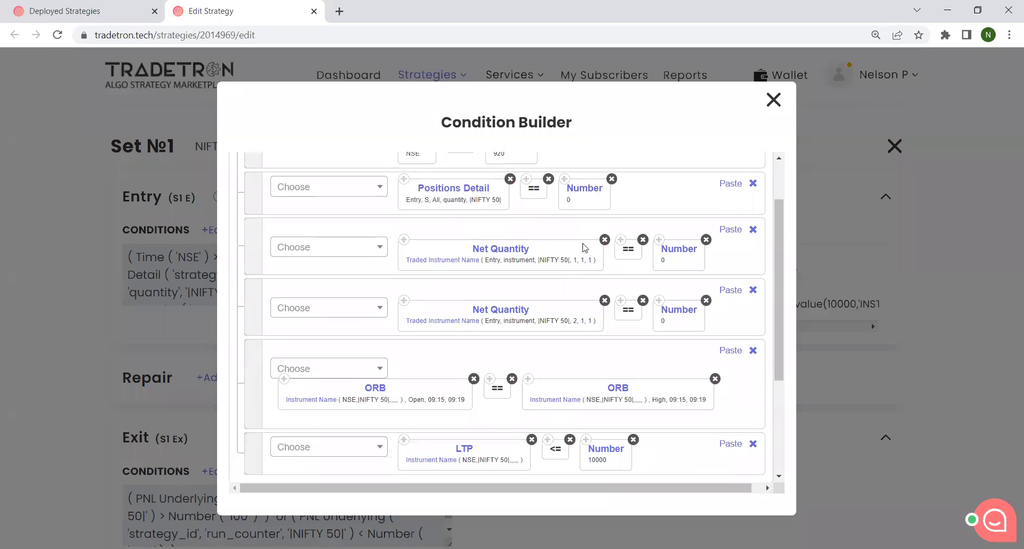
{"action": "scroll", "coordinate": [565, 250], "scroll_direction": "down", "scroll_amount": 1}
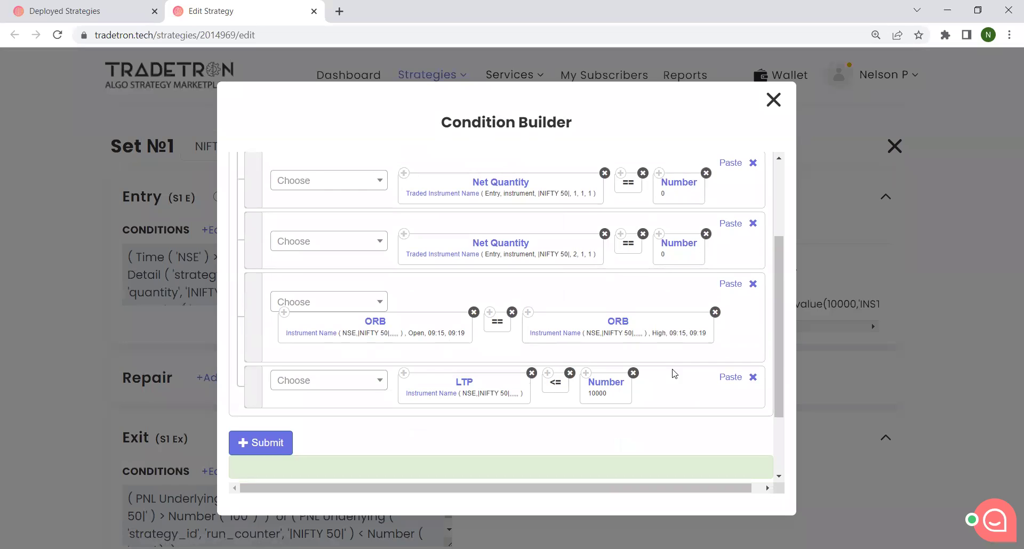
{"action": "left_click", "coordinate": [773, 101]}
Step: Inspect the Without Round strategy's Set 1 sell position settings and Set 1 exit conditions, closing both dialogs without changes
{"action": "left_click", "coordinate": [468, 304]}
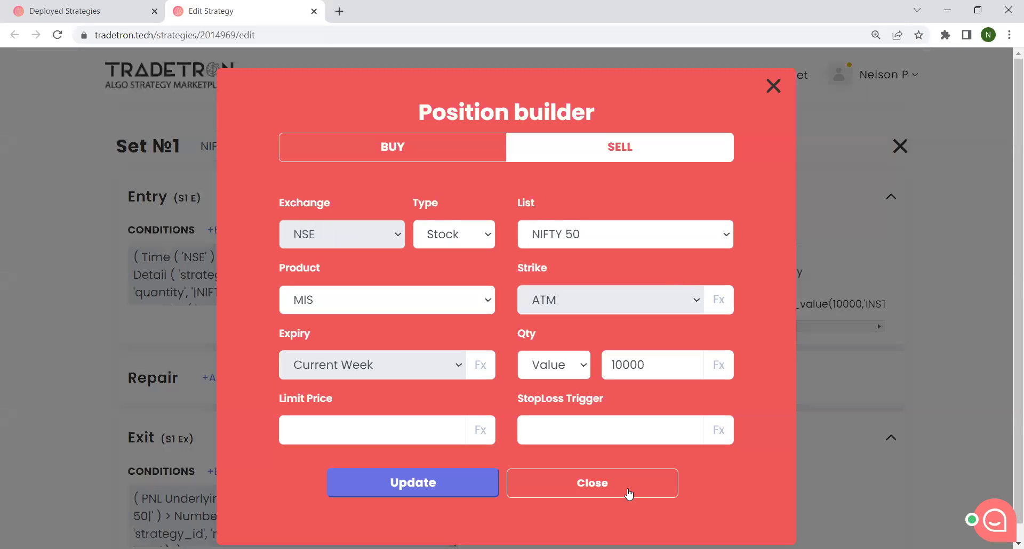
{"action": "left_click", "coordinate": [591, 483]}
{"action": "scroll", "coordinate": [230, 344], "scroll_direction": "down", "scroll_amount": 3}
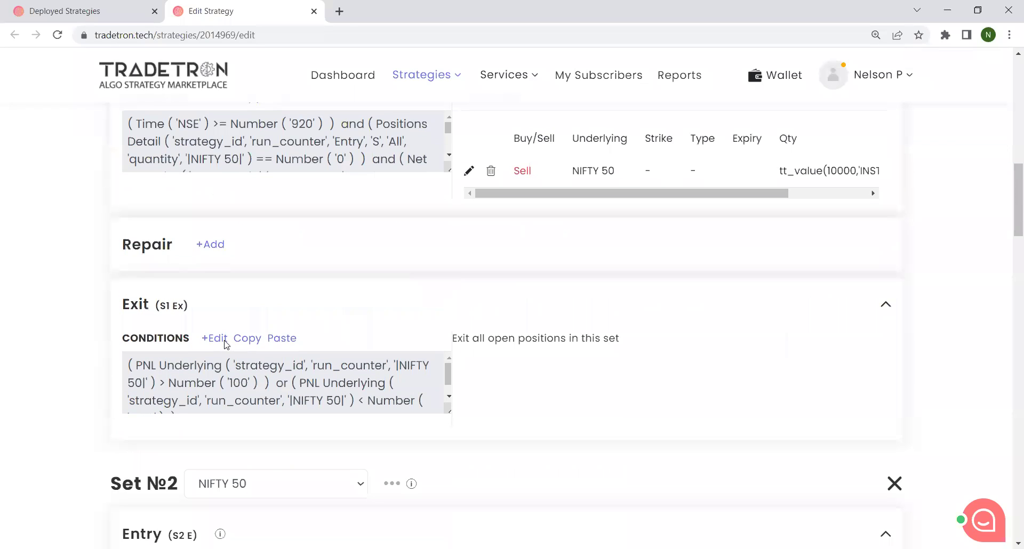
{"action": "left_click", "coordinate": [224, 342]}
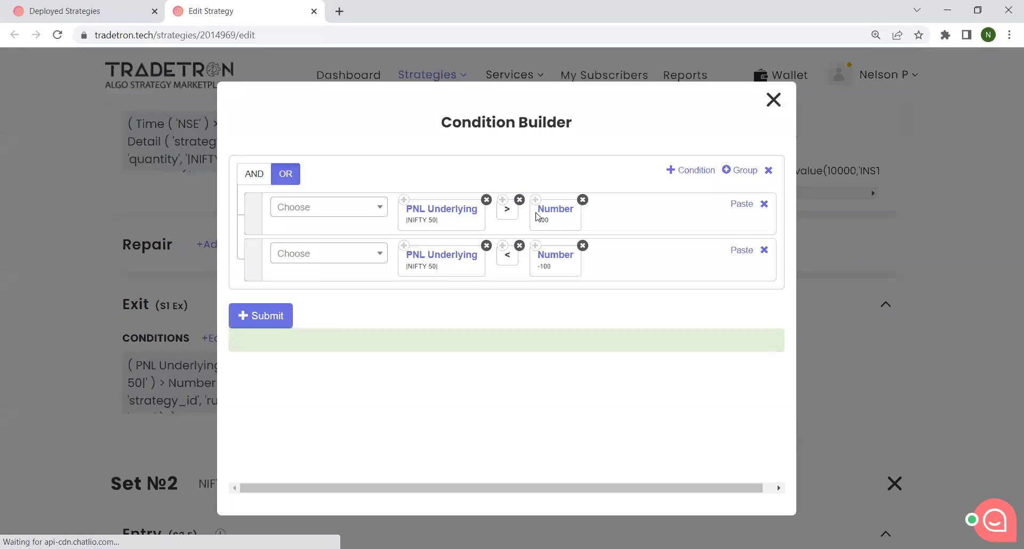
{"action": "key", "text": "Escape"}
Step: Review all Set 2 entry conditions of the Without Round strategy in the Condition Builder and close it
{"action": "scroll", "coordinate": [220, 372], "scroll_direction": "down", "scroll_amount": 4}
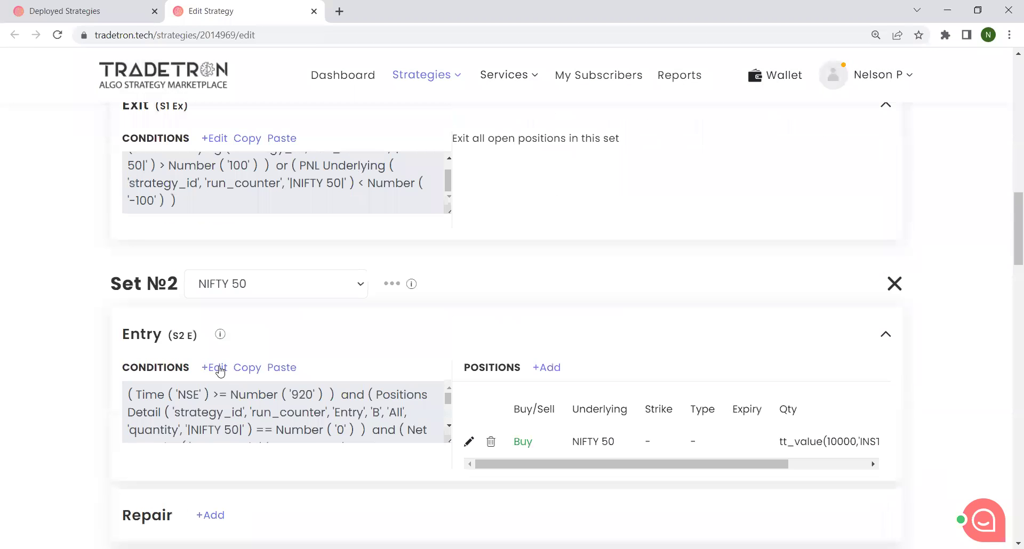
{"action": "left_click", "coordinate": [220, 368]}
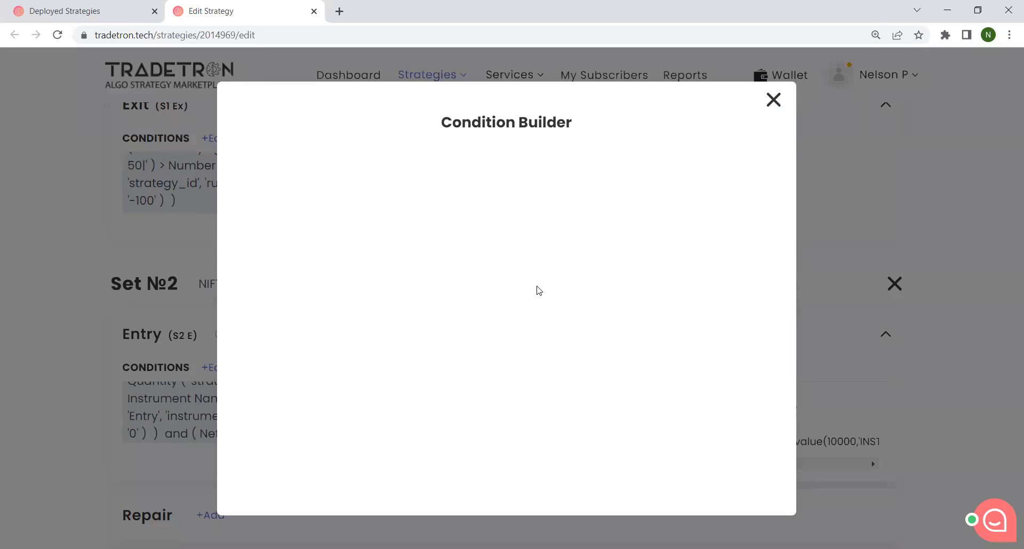
{"action": "scroll", "coordinate": [538, 291], "scroll_direction": "down", "scroll_amount": 3}
{"action": "scroll", "coordinate": [658, 273], "scroll_direction": "down", "scroll_amount": 1}
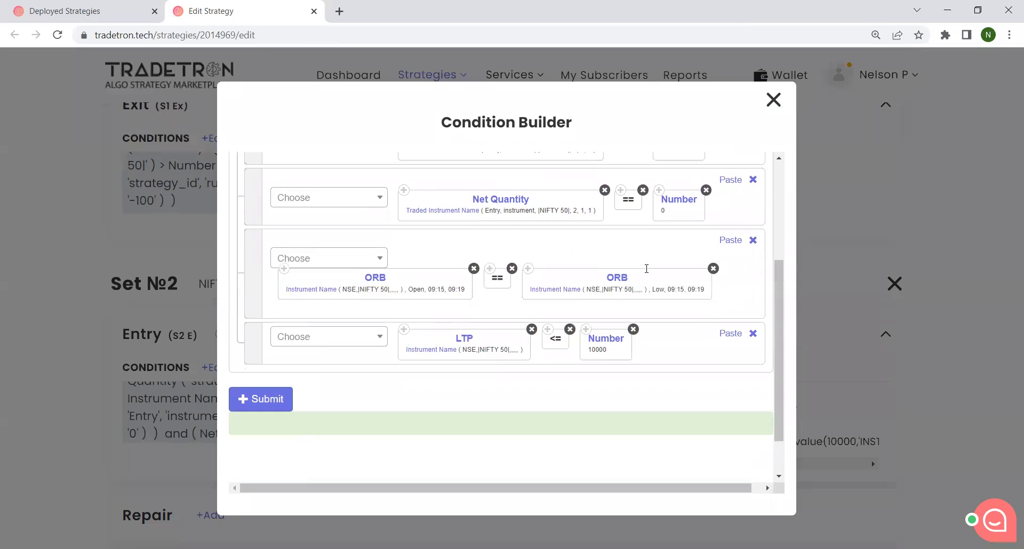
{"action": "scroll", "coordinate": [647, 269], "scroll_direction": "down", "scroll_amount": 1}
{"action": "scroll", "coordinate": [593, 335], "scroll_direction": "up", "scroll_amount": 5}
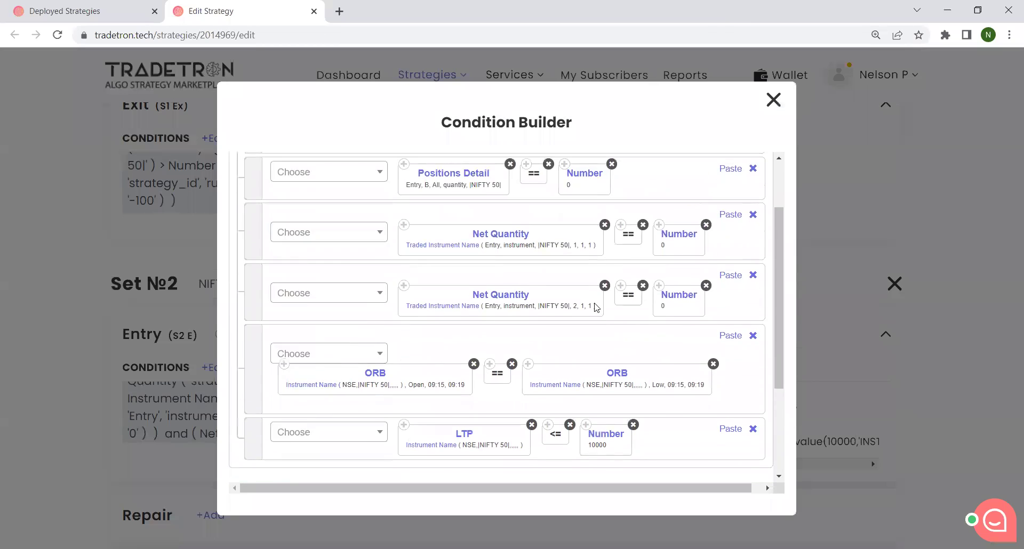
{"action": "left_click", "coordinate": [773, 100]}
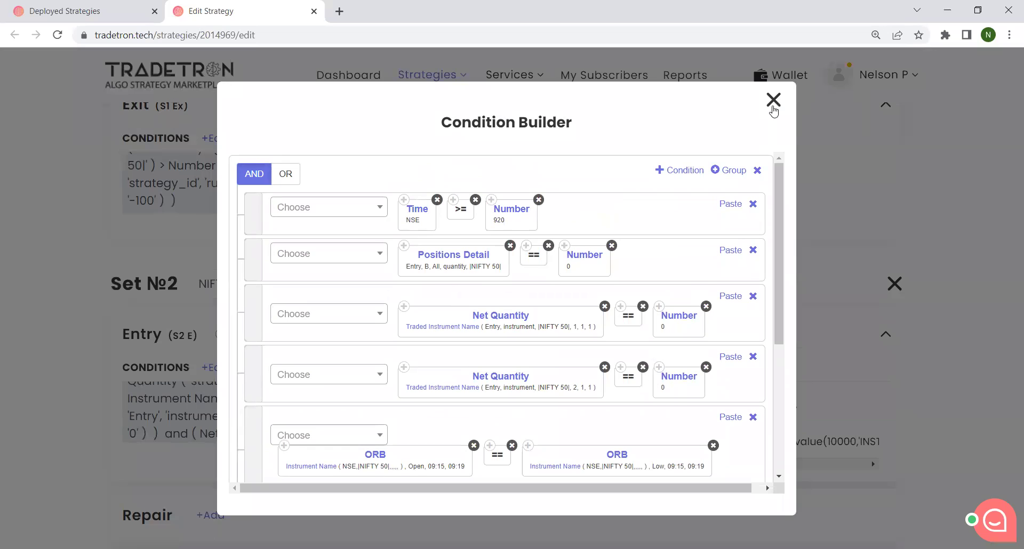
Step: Inspect the Without Round strategy's Set 2 buy position settings and Set 2 exit conditions without changing them
{"action": "scroll", "coordinate": [477, 387], "scroll_direction": "down", "scroll_amount": 1}
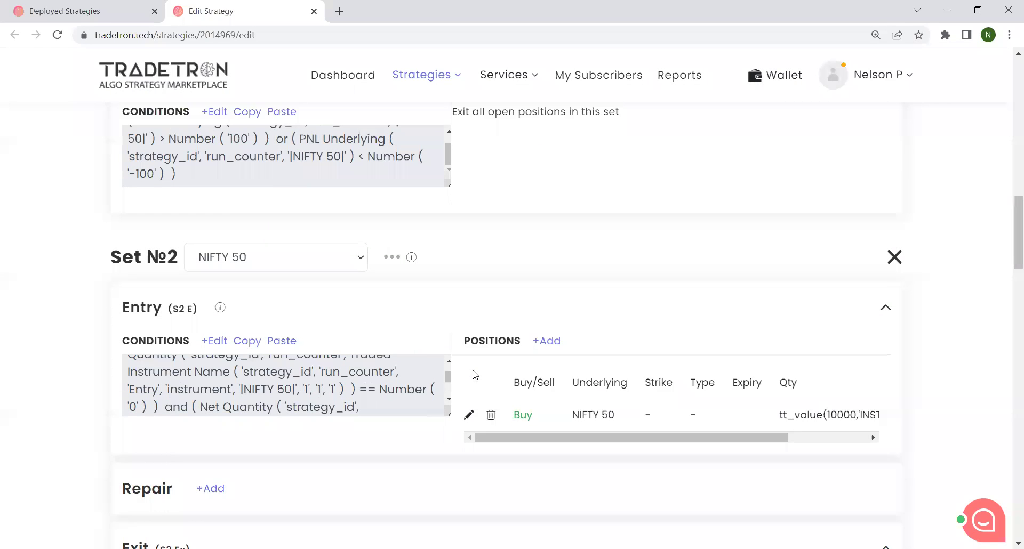
{"action": "left_click", "coordinate": [469, 374]}
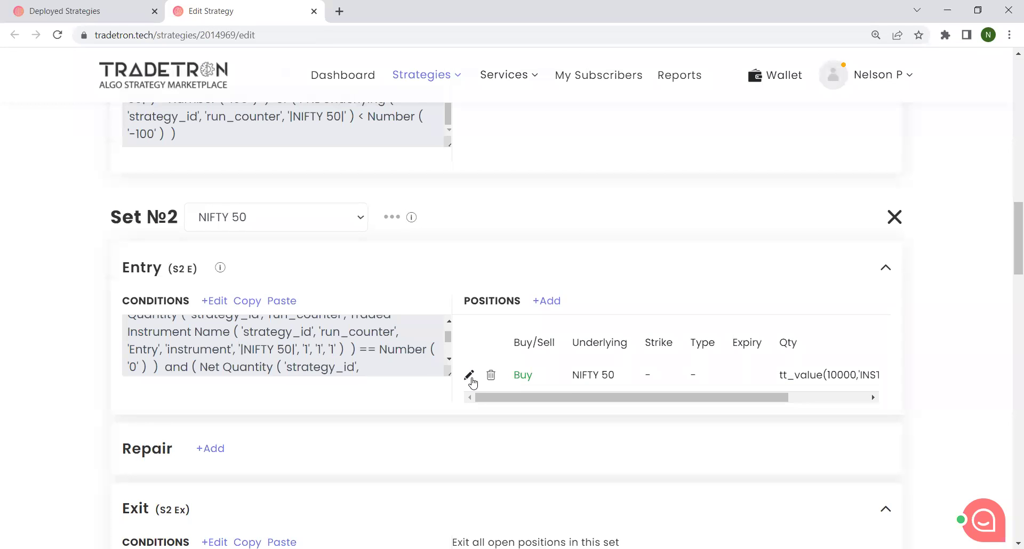
{"action": "left_click", "coordinate": [471, 377]}
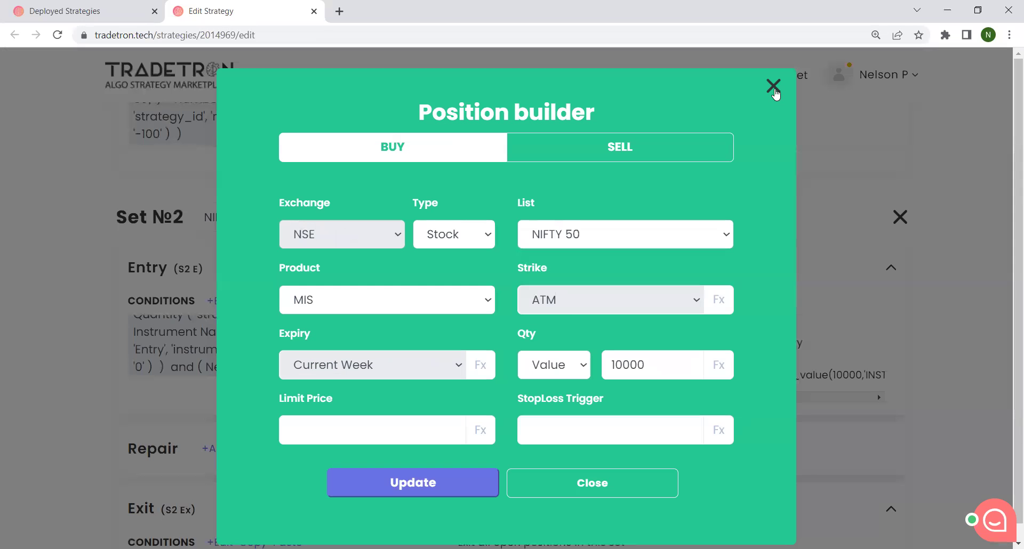
{"action": "key", "text": "Escape"}
{"action": "scroll", "coordinate": [277, 261], "scroll_direction": "down", "scroll_amount": 7}
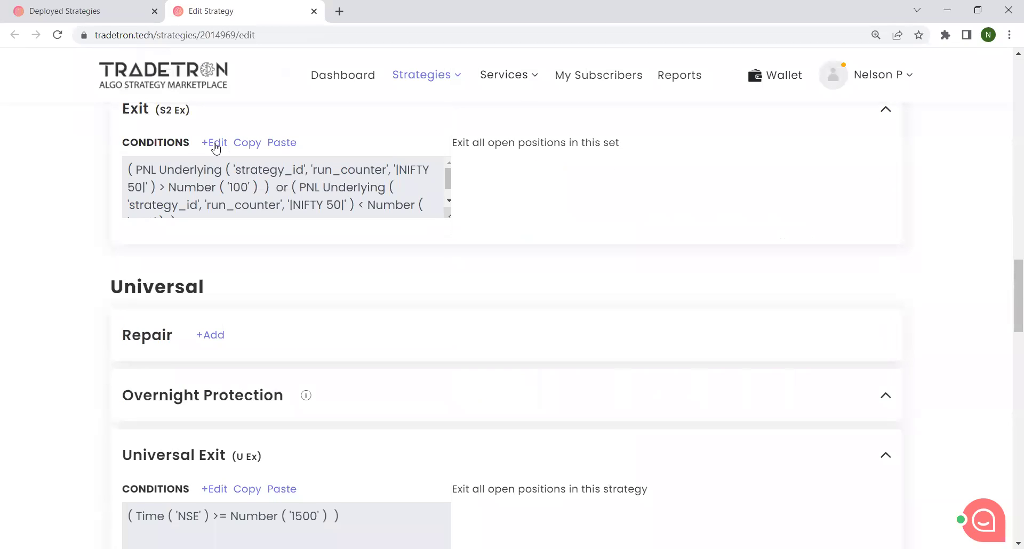
{"action": "left_click", "coordinate": [215, 143]}
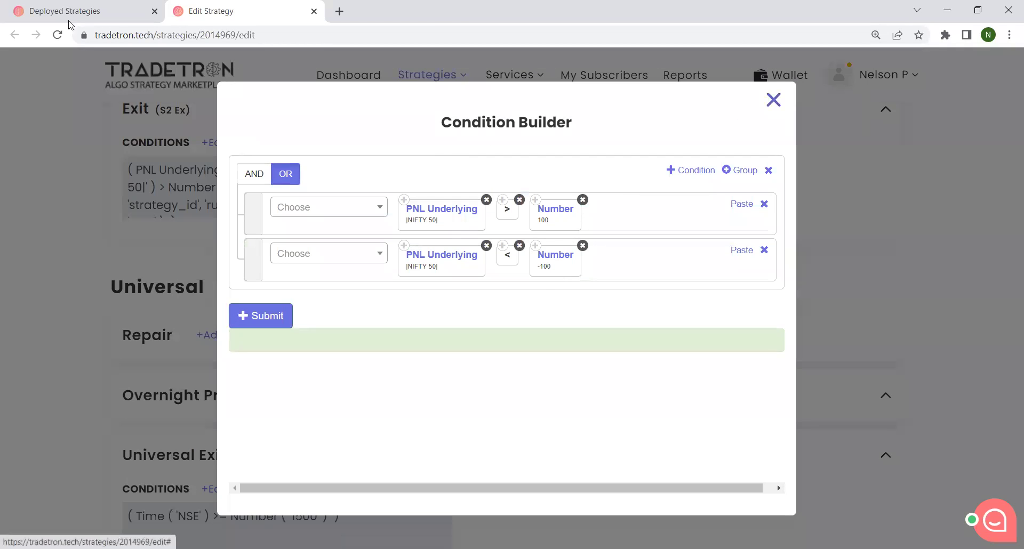
Step: Return to the deployed strategies page and check CIPLA's positions and P&L under the Without Round strategy
{"action": "key", "text": "ctrl+shift+Tab"}
{"action": "scroll", "coordinate": [533, 232], "scroll_direction": "down", "scroll_amount": 1}
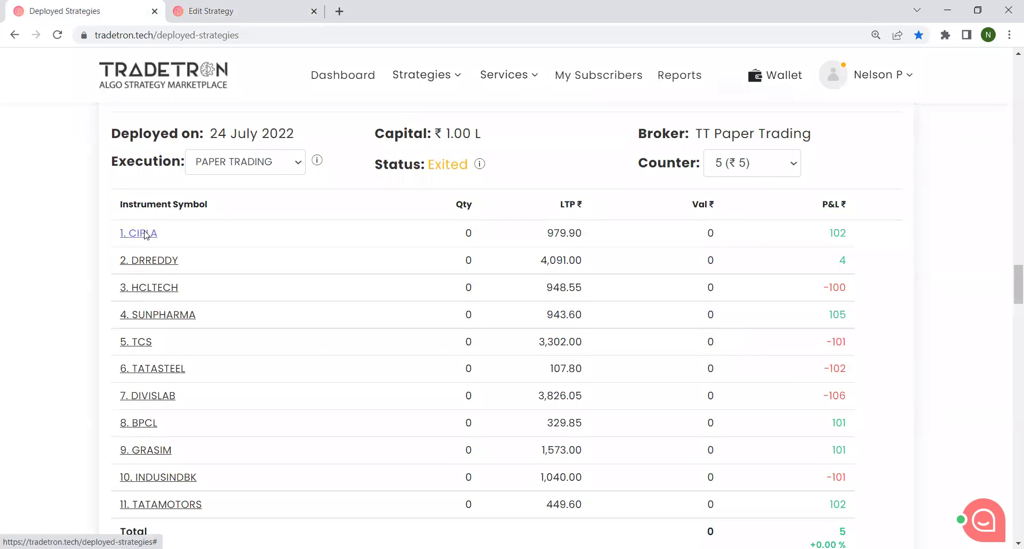
{"action": "left_click", "coordinate": [144, 234]}
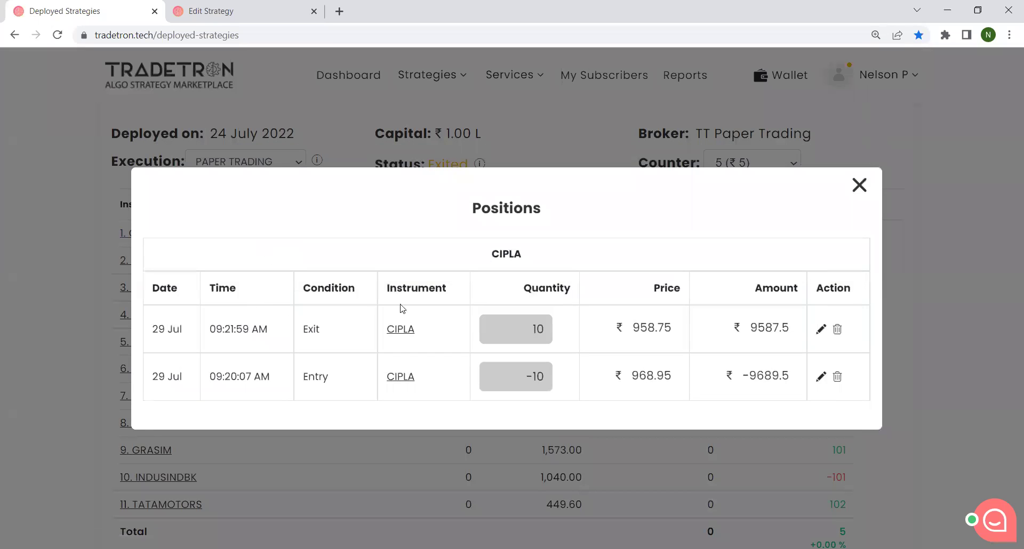
{"action": "left_click", "coordinate": [859, 185]}
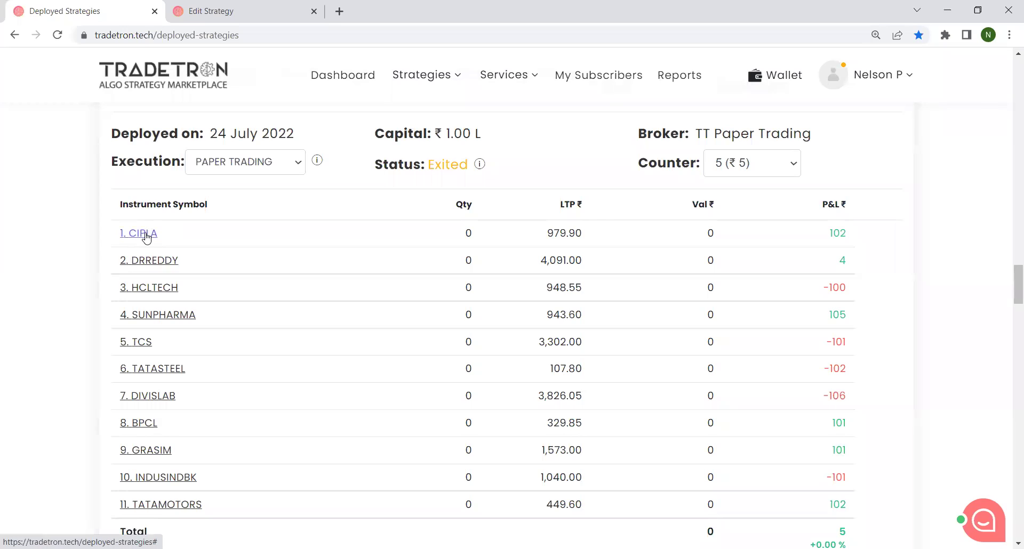
{"action": "left_click", "coordinate": [145, 234]}
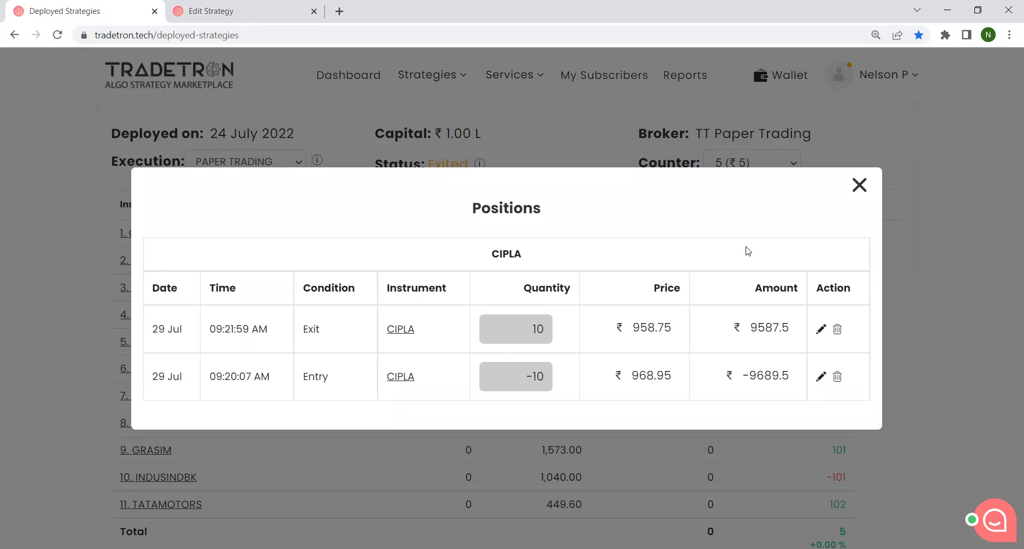
{"action": "left_click", "coordinate": [858, 187]}
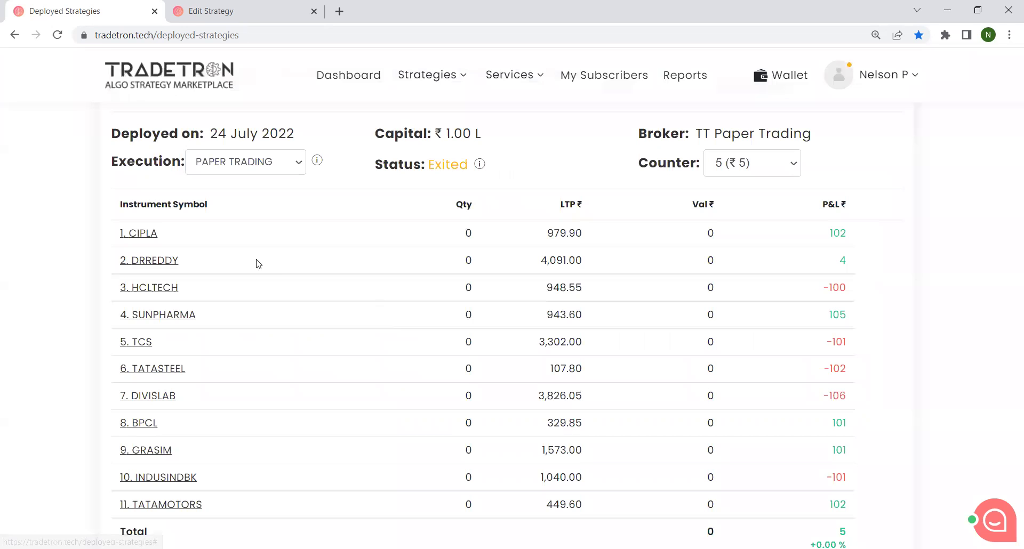
{"action": "scroll", "coordinate": [586, 250], "scroll_direction": "down", "scroll_amount": 1}
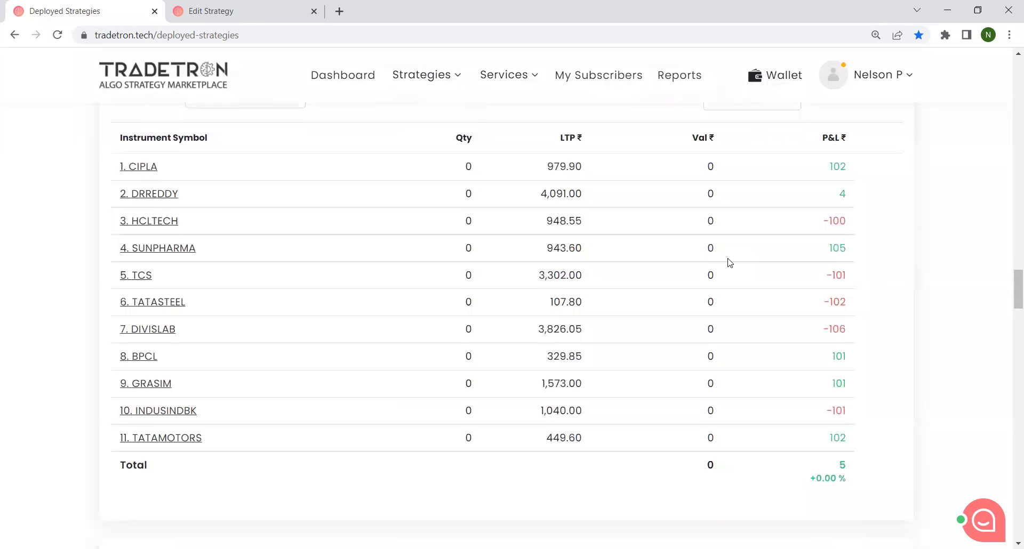
{"action": "scroll", "coordinate": [747, 254], "scroll_direction": "up", "scroll_amount": 1}
{"action": "double_click", "coordinate": [832, 235]}
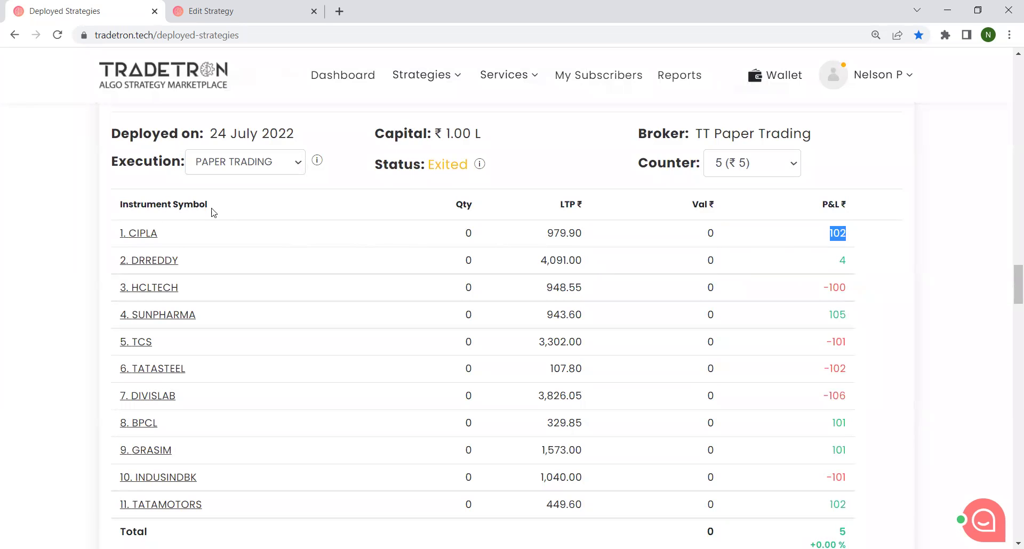
Step: Reopen CIPLA's positions, compare the entry and exit prices, and close the dialog
{"action": "left_click", "coordinate": [130, 235]}
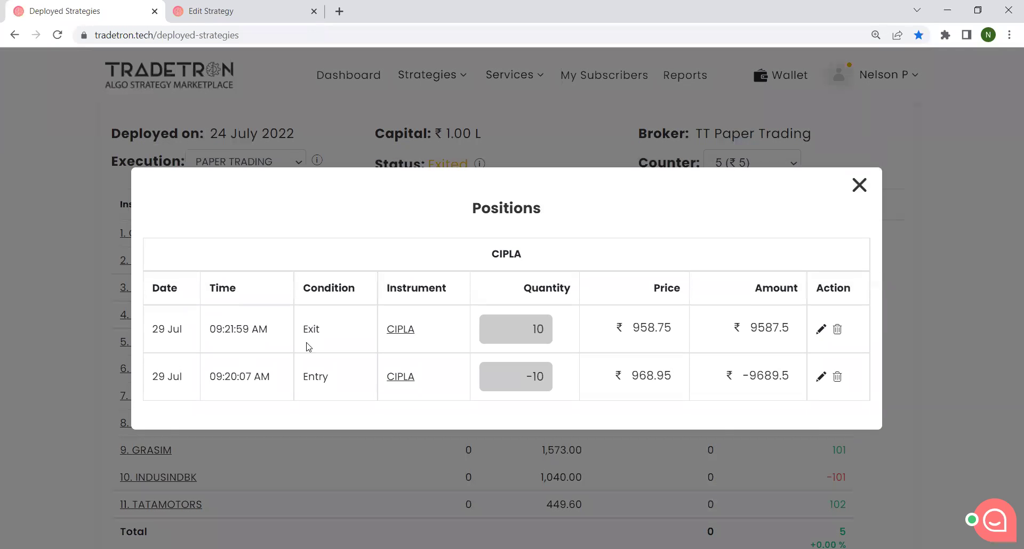
{"action": "left_click_drag", "start_coordinate": [326, 335], "coordinate": [299, 332]}
{"action": "left_click_drag", "start_coordinate": [634, 374], "coordinate": [670, 369]}
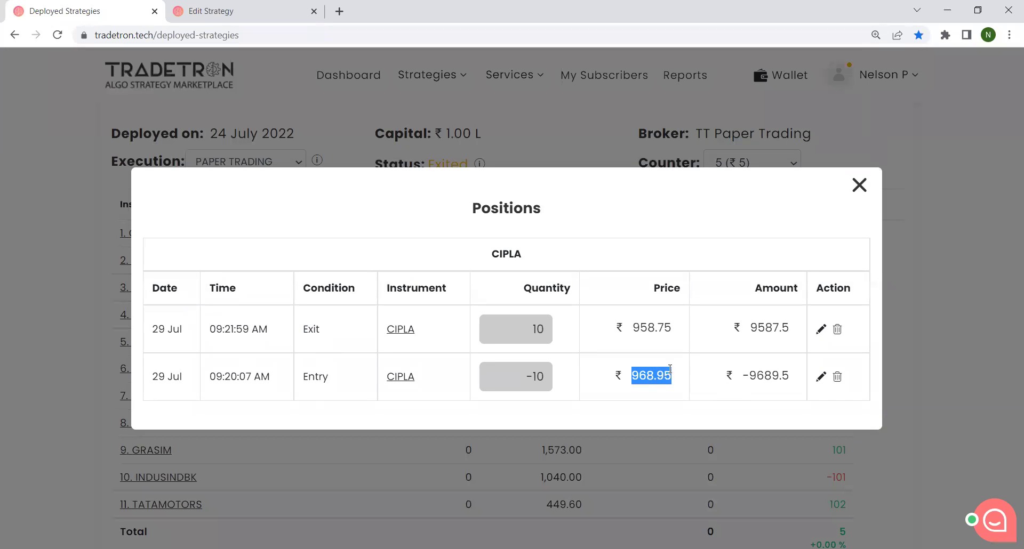
{"action": "left_click_drag", "start_coordinate": [635, 326], "coordinate": [681, 329]}
{"action": "left_click_drag", "start_coordinate": [631, 375], "coordinate": [680, 373]}
{"action": "left_click_drag", "start_coordinate": [636, 329], "coordinate": [671, 326]}
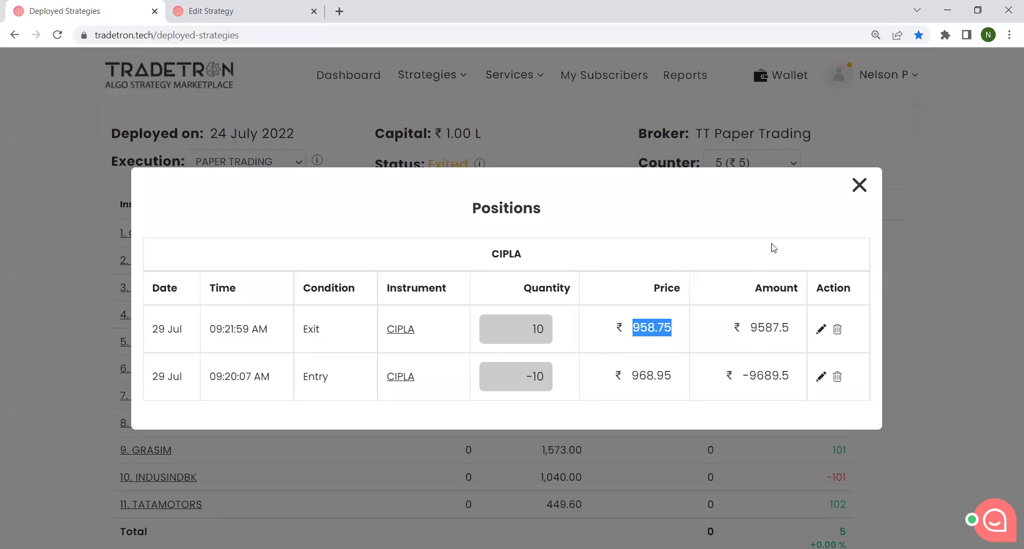
{"action": "left_click", "coordinate": [859, 185]}
{"action": "scroll", "coordinate": [804, 295], "scroll_direction": "down", "scroll_amount": 1}
{"action": "scroll", "coordinate": [801, 293], "scroll_direction": "up", "scroll_amount": 1}
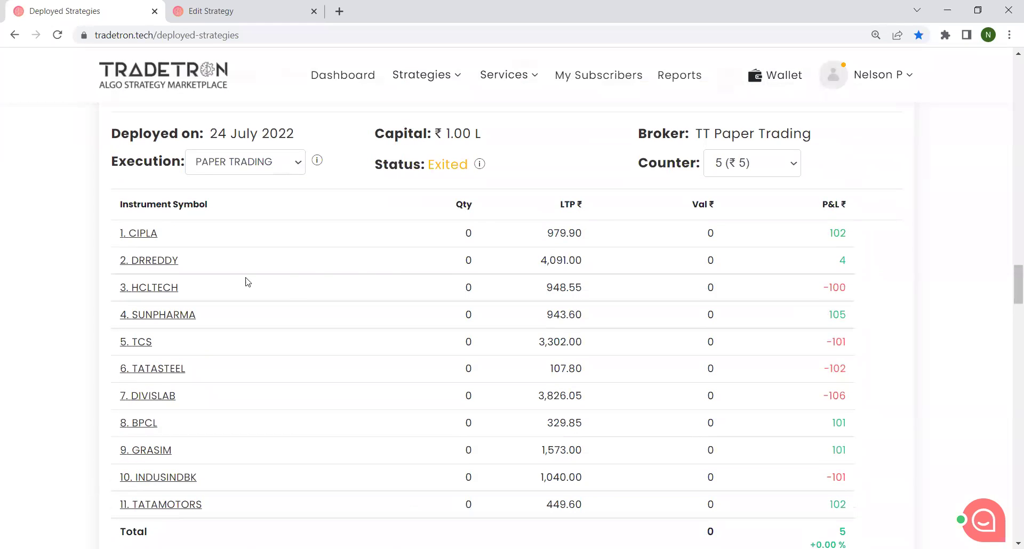
Step: Inspect DRREDDY's entry and Universal Exit positions, close them, and check its P&L
{"action": "left_click", "coordinate": [152, 261]}
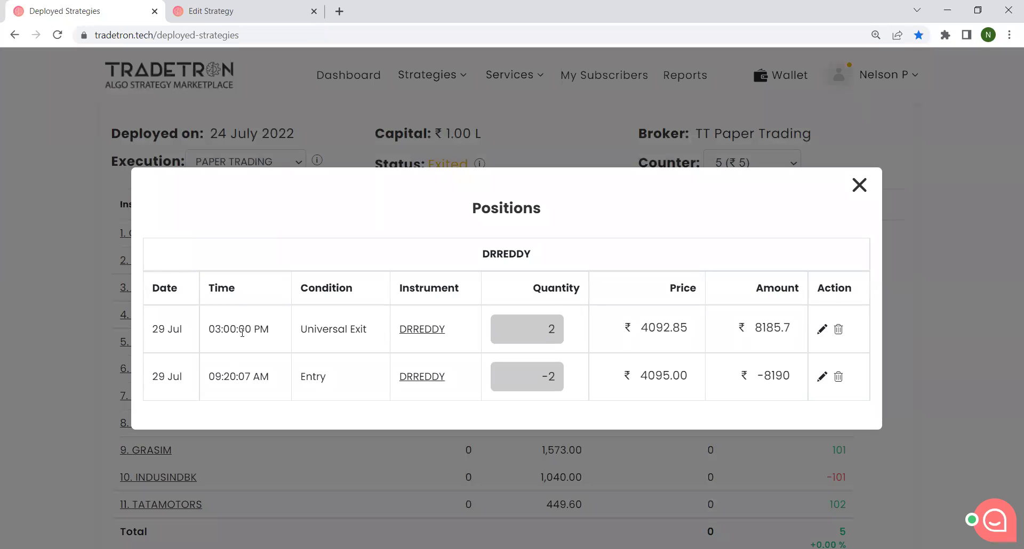
{"action": "left_click", "coordinate": [860, 186]}
{"action": "double_click", "coordinate": [847, 261]}
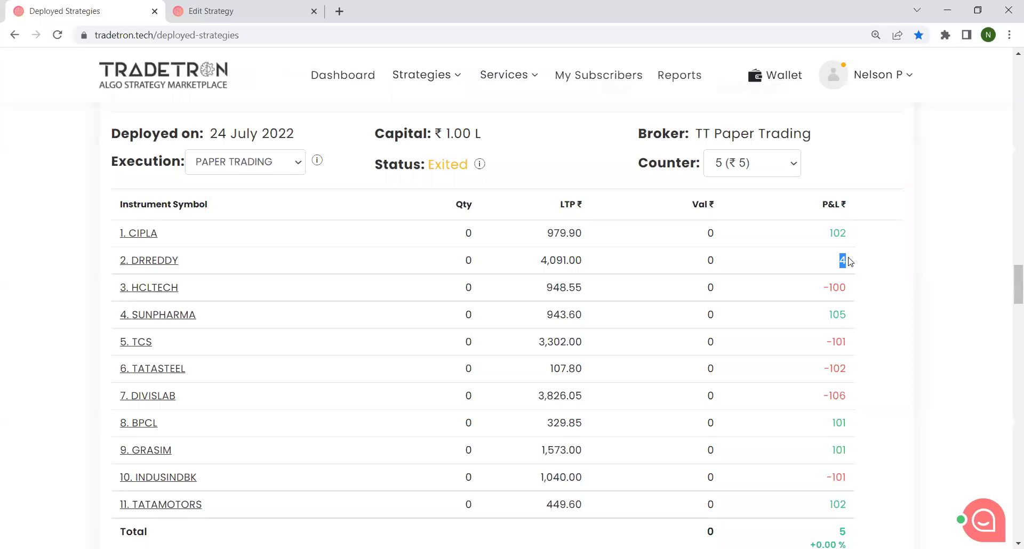
{"action": "scroll", "coordinate": [836, 247], "scroll_direction": "down", "scroll_amount": 1}
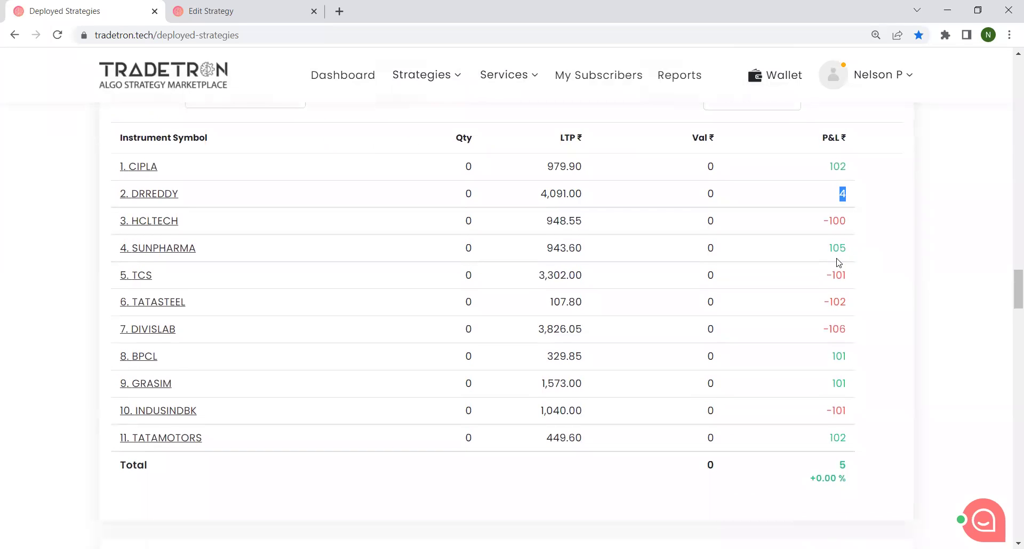
Step: Compare the P&L of the listed stocks, and inspect BPCL's entry and exit positions
{"action": "left_click_drag", "start_coordinate": [832, 220], "coordinate": [871, 254]}
{"action": "left_click", "coordinate": [845, 275]}
{"action": "left_click_drag", "start_coordinate": [830, 360], "coordinate": [862, 359]}
{"action": "left_click", "coordinate": [142, 357]}
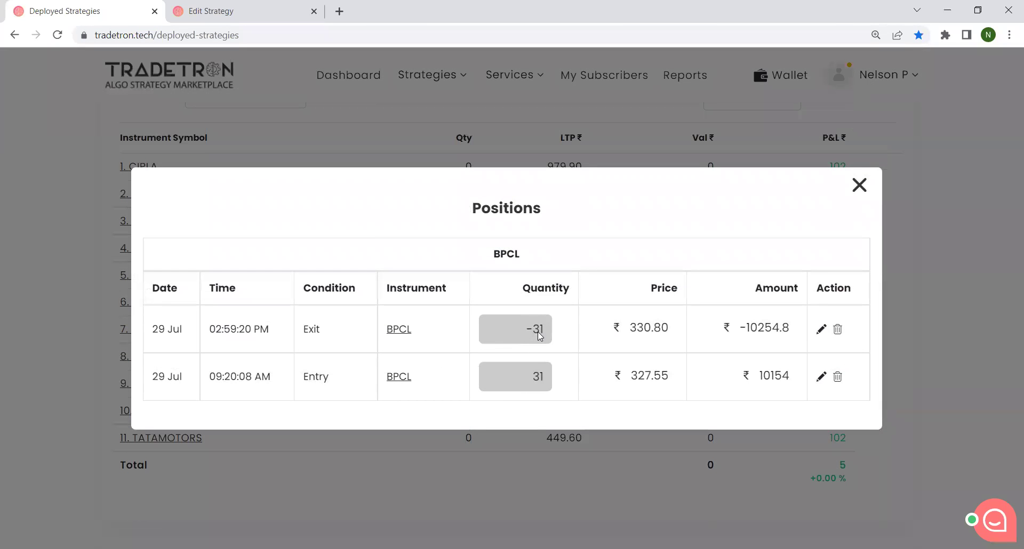
{"action": "left_click", "coordinate": [859, 187]}
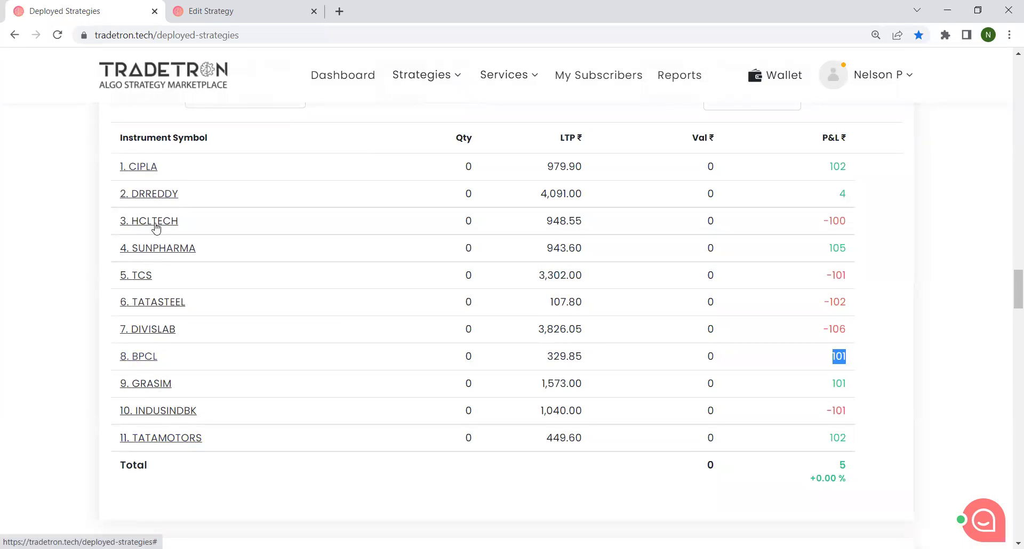
Step: Show the Without Round strategy's counter 4 results and check the trade date in RELIANCE's positions
{"action": "scroll", "coordinate": [169, 372], "scroll_direction": "down", "scroll_amount": 1}
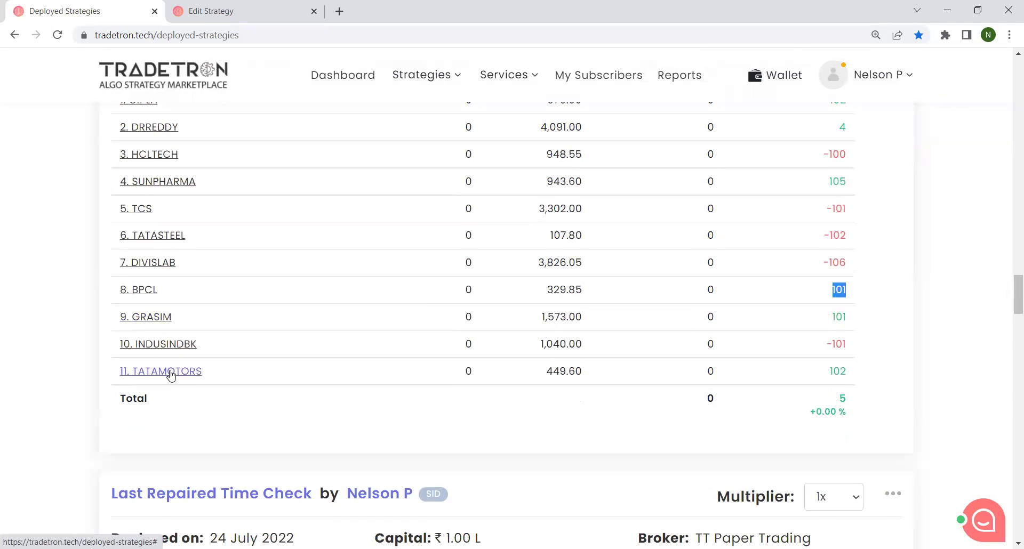
{"action": "scroll", "coordinate": [832, 203], "scroll_direction": "up", "scroll_amount": 3}
{"action": "left_click", "coordinate": [741, 240]}
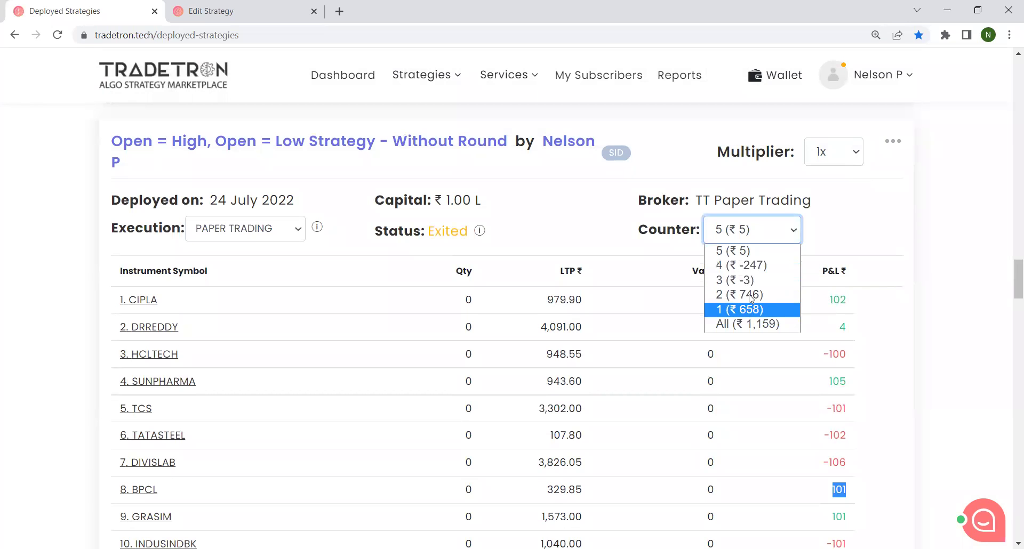
{"action": "left_click", "coordinate": [745, 265]}
{"action": "scroll", "coordinate": [195, 256], "scroll_direction": "down", "scroll_amount": 2}
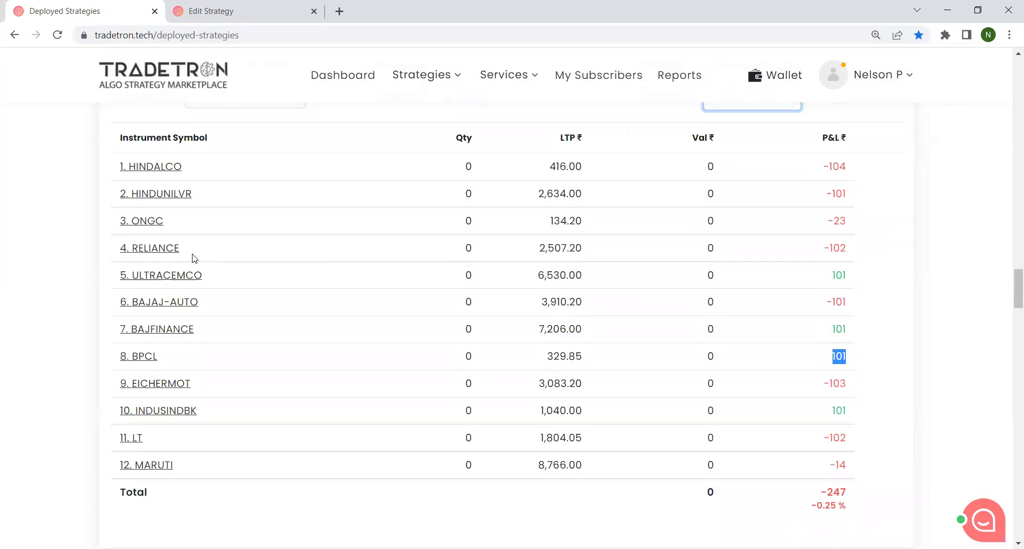
{"action": "left_click", "coordinate": [151, 250]}
{"action": "left_click_drag", "start_coordinate": [159, 329], "coordinate": [196, 331]}
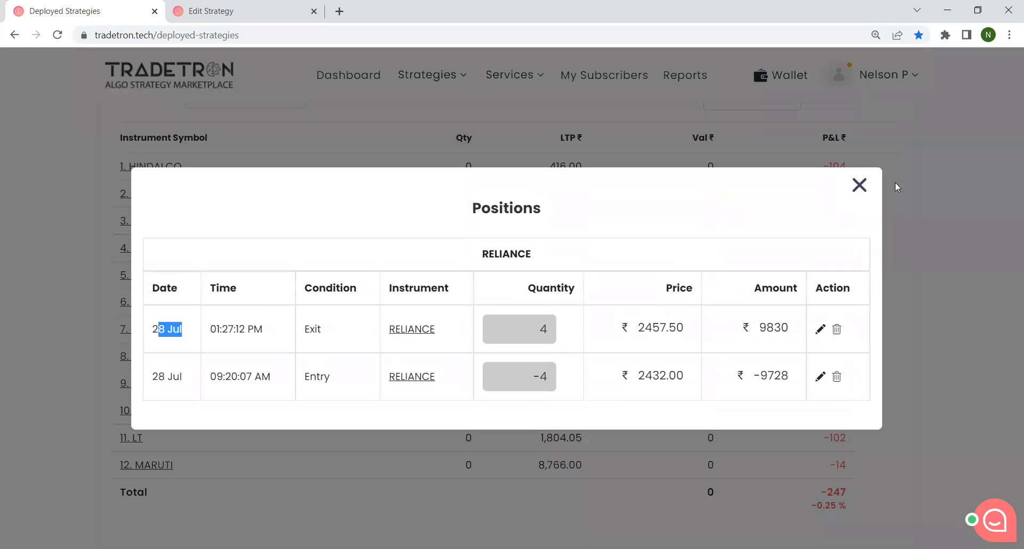
{"action": "left_click", "coordinate": [859, 186]}
{"action": "scroll", "coordinate": [153, 256], "scroll_direction": "down", "scroll_amount": 2}
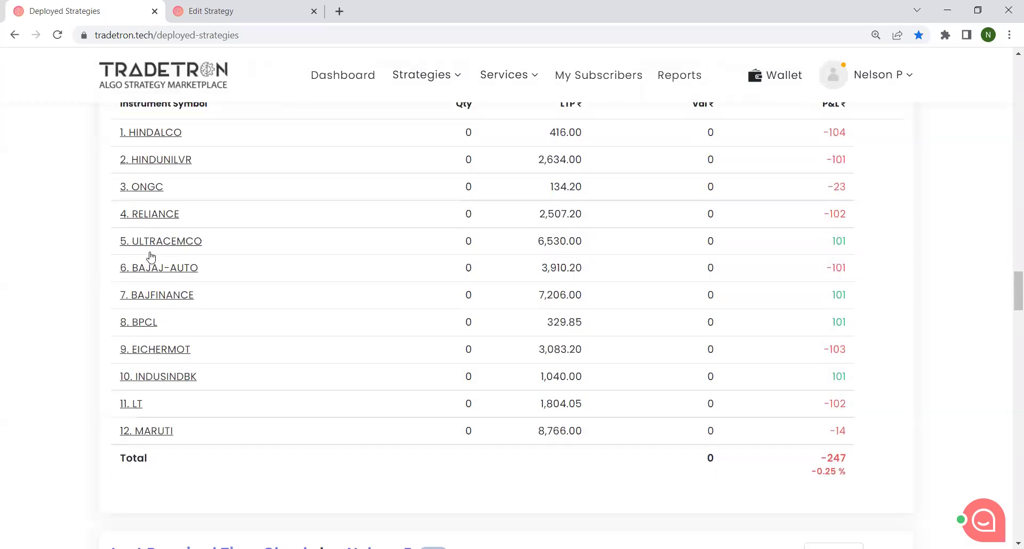
Step: Switch the strategy to counter 3 and check the trade date in BHARTIARTL's positions
{"action": "scroll", "coordinate": [155, 351], "scroll_direction": "up", "scroll_amount": 3}
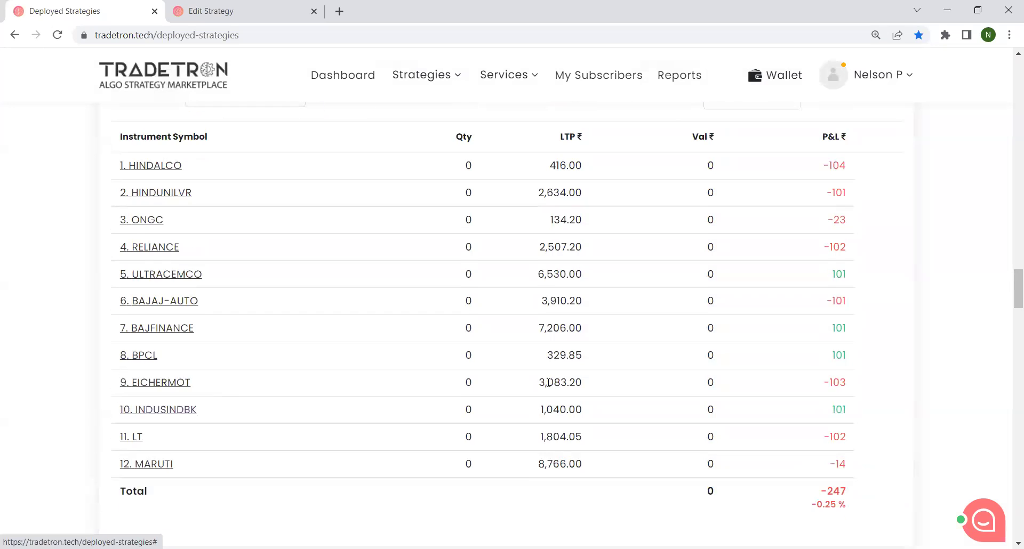
{"action": "scroll", "coordinate": [750, 233], "scroll_direction": "up", "scroll_amount": 1}
{"action": "left_click", "coordinate": [750, 233]}
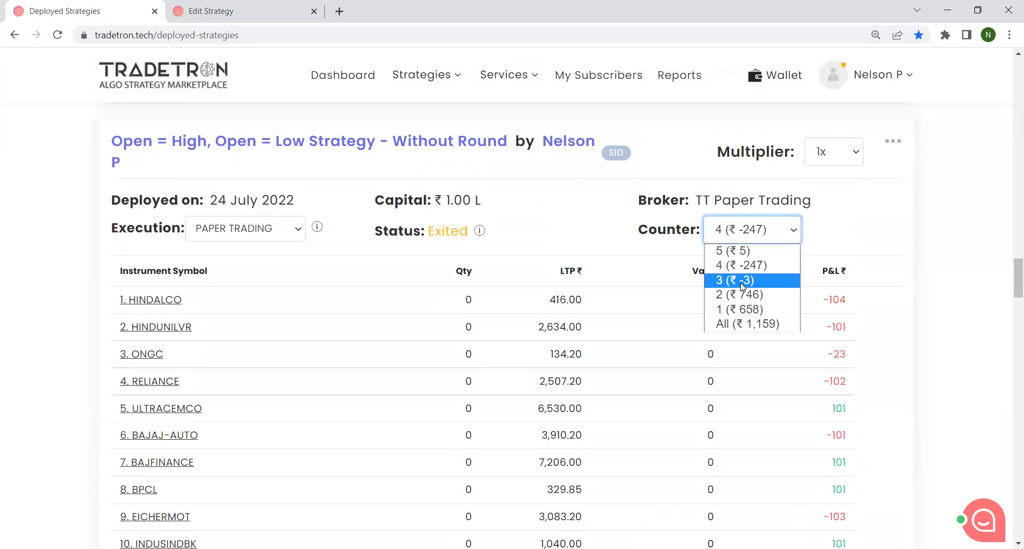
{"action": "left_click", "coordinate": [736, 274]}
{"action": "scroll", "coordinate": [138, 271], "scroll_direction": "down", "scroll_amount": 1}
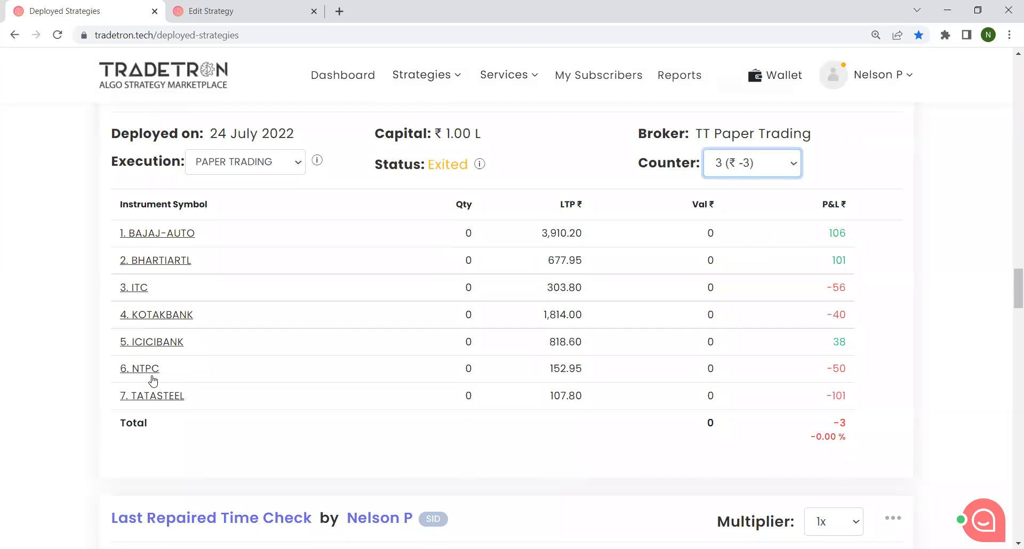
{"action": "left_click", "coordinate": [154, 257]}
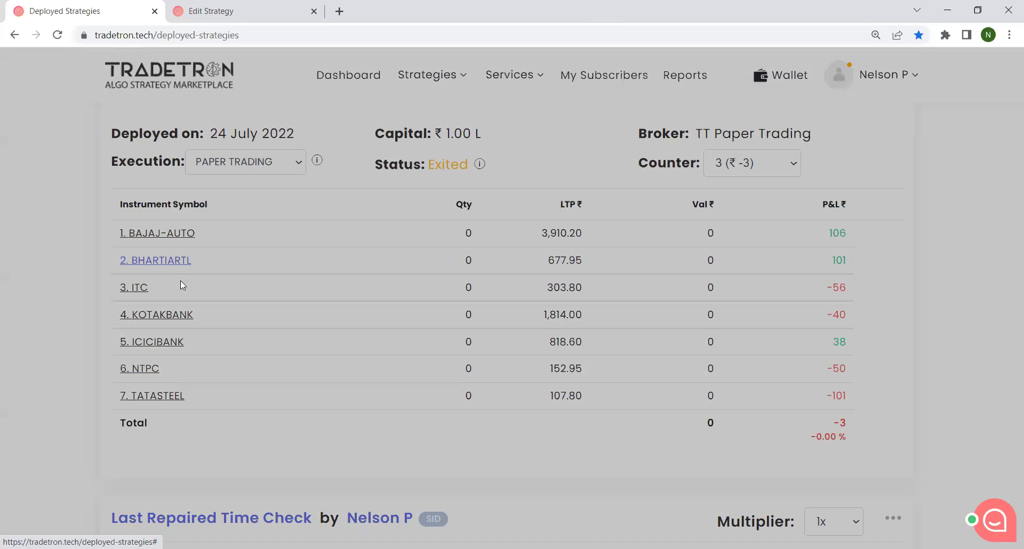
{"action": "left_click_drag", "start_coordinate": [146, 331], "coordinate": [184, 330]}
{"action": "left_click", "coordinate": [866, 189]}
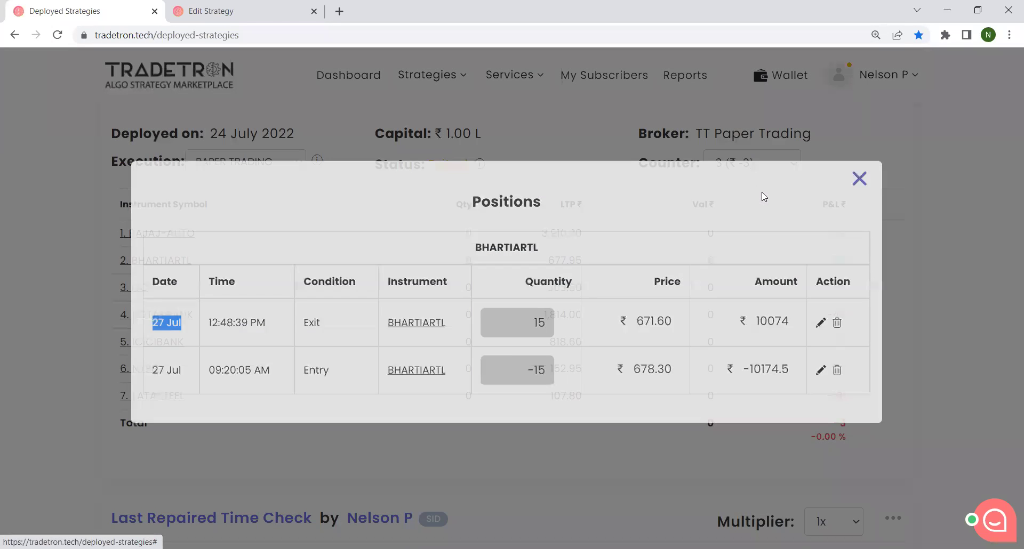
Step: Display the counter 2 results, check the trade date of BHARTIARTL's positions, and look over the stock list
{"action": "left_click", "coordinate": [740, 167]}
{"action": "left_click", "coordinate": [741, 229]}
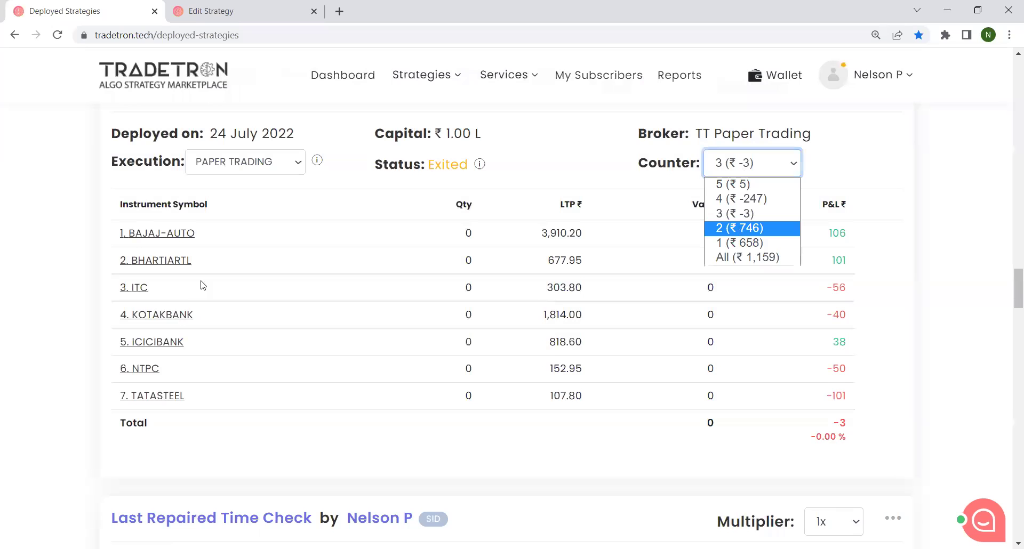
{"action": "left_click", "coordinate": [164, 286]}
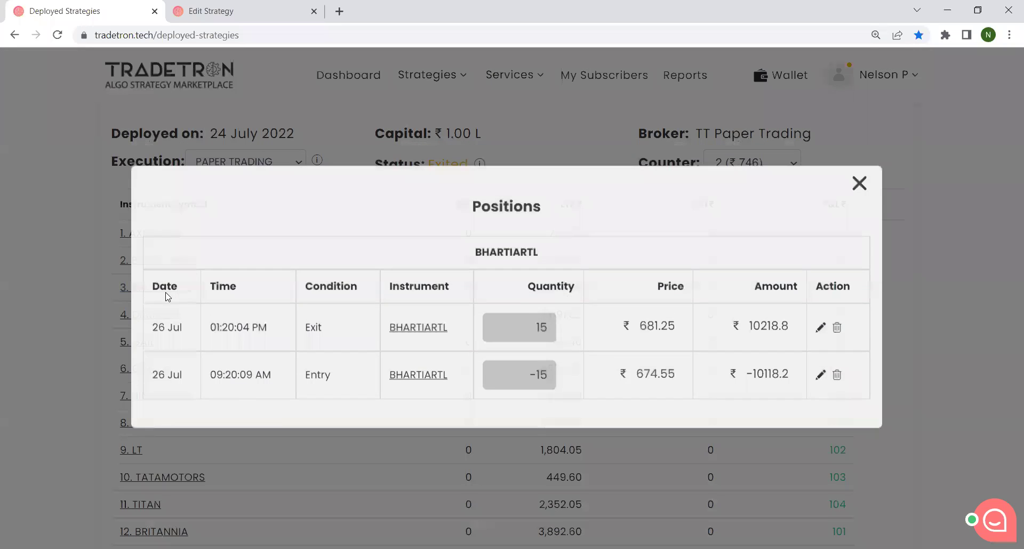
{"action": "left_click_drag", "start_coordinate": [151, 329], "coordinate": [216, 329]}
{"action": "left_click", "coordinate": [856, 185]}
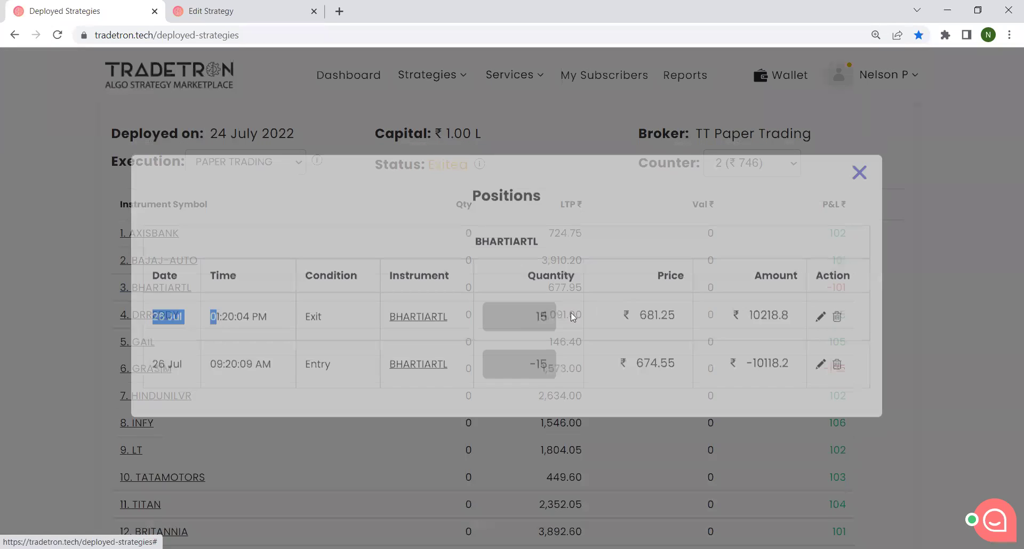
{"action": "scroll", "coordinate": [181, 357], "scroll_direction": "down", "scroll_amount": 1}
{"action": "scroll", "coordinate": [200, 400], "scroll_direction": "up", "scroll_amount": 2}
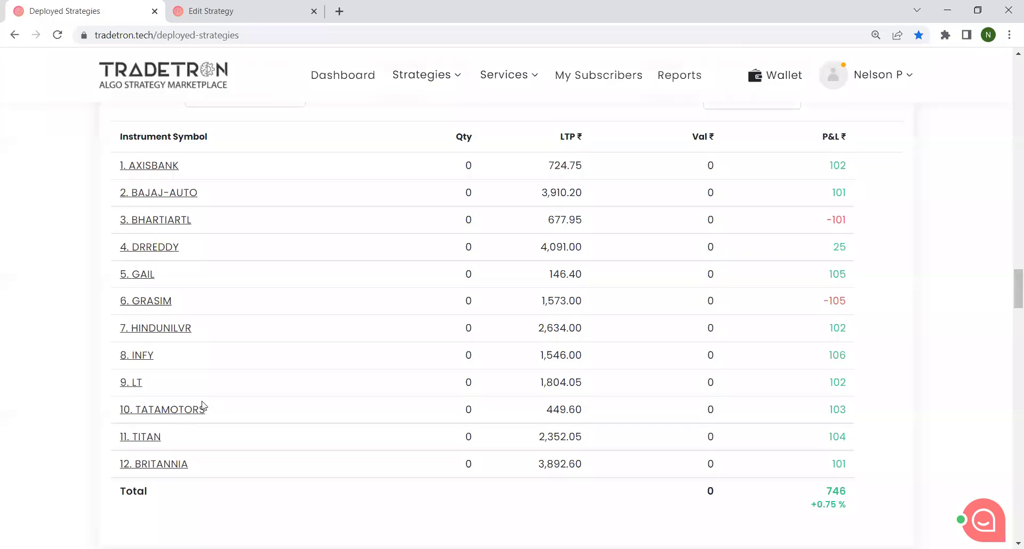
Step: Select counter 1 for the strategy, check the date and entry time of JSWSTEEL's positions, and close them
{"action": "left_click", "coordinate": [752, 229]}
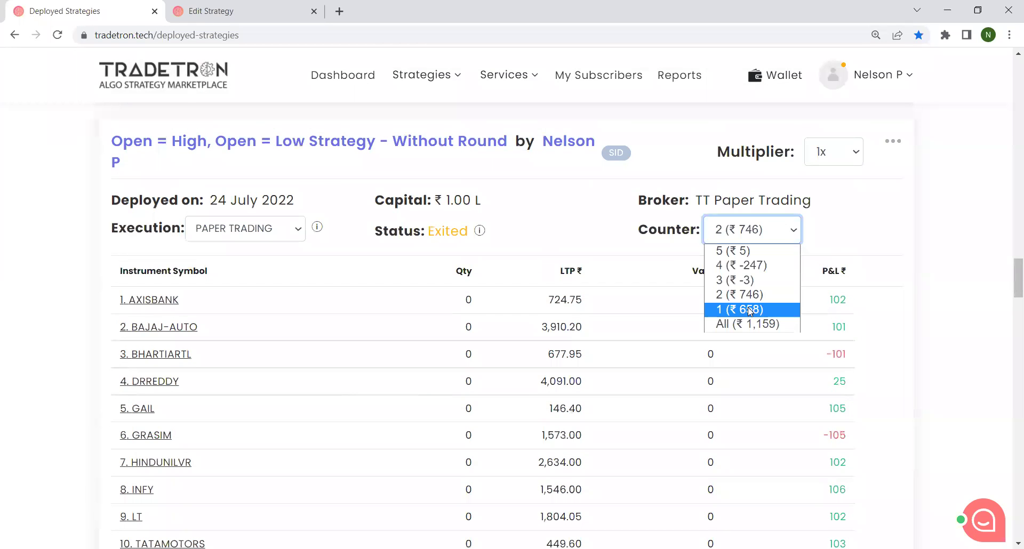
{"action": "left_click", "coordinate": [751, 305]}
{"action": "scroll", "coordinate": [279, 270], "scroll_direction": "down", "scroll_amount": 1}
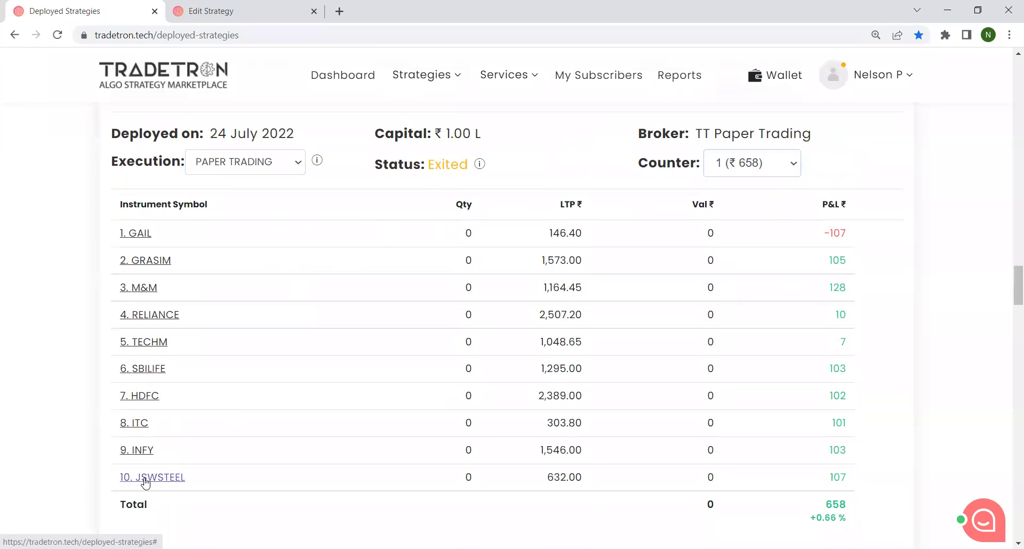
{"action": "left_click", "coordinate": [174, 476]}
{"action": "left_click", "coordinate": [171, 379]}
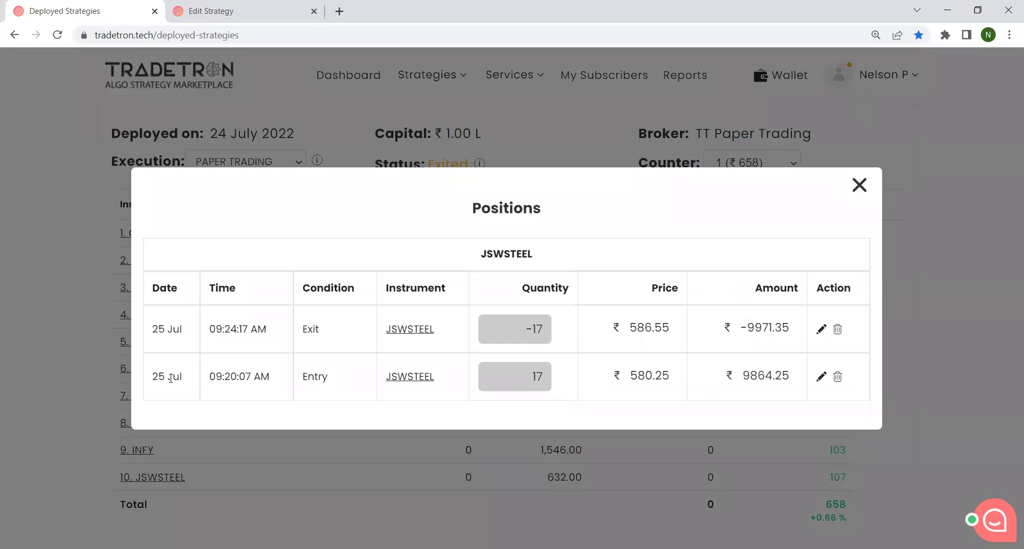
{"action": "left_click_drag", "start_coordinate": [172, 379], "coordinate": [272, 377]}
{"action": "left_click", "coordinate": [859, 185]}
{"action": "scroll", "coordinate": [560, 294], "scroll_direction": "up", "scroll_amount": 4}
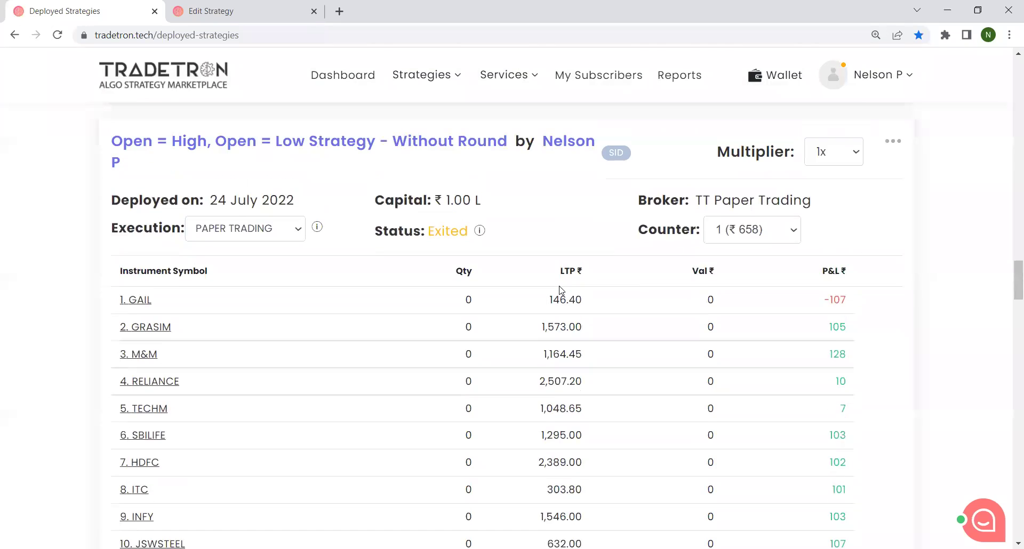
{"action": "scroll", "coordinate": [560, 290], "scroll_direction": "down", "scroll_amount": 1}
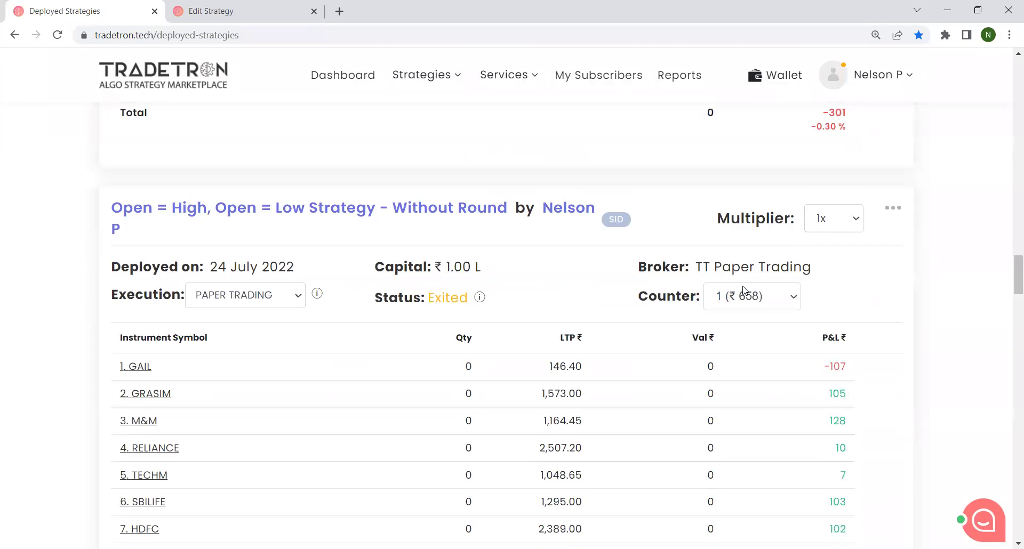
Step: Switch the Without Round strategy to counter 5, check the date and times of CIPLA's positions, and close them
{"action": "left_click", "coordinate": [745, 295]}
{"action": "left_click", "coordinate": [736, 318]}
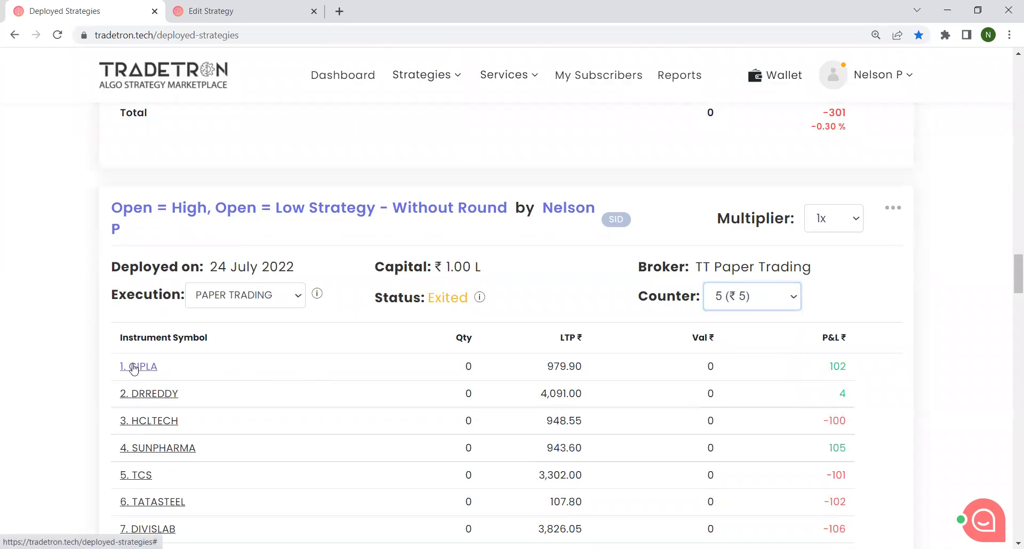
{"action": "left_click", "coordinate": [208, 363]}
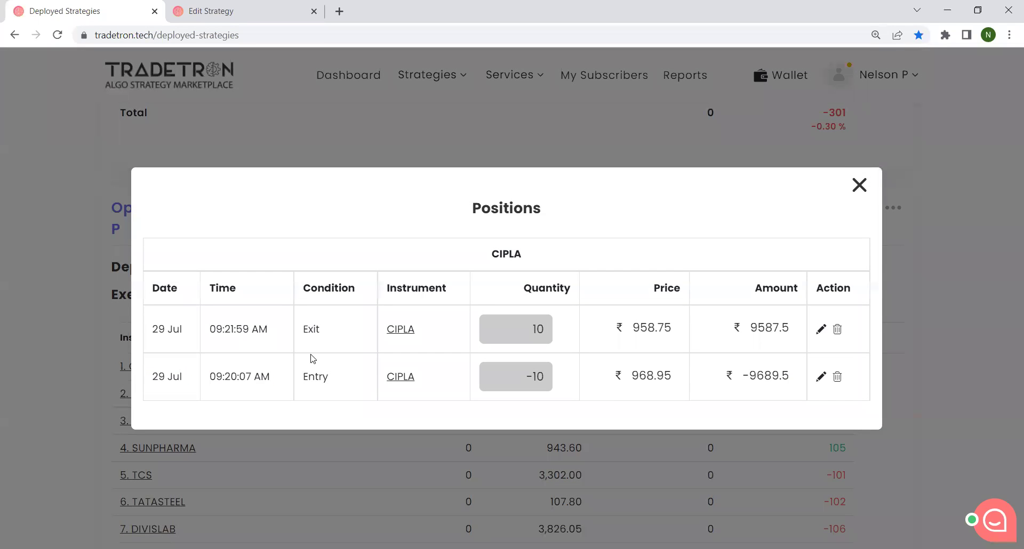
{"action": "left_click", "coordinate": [858, 188]}
{"action": "scroll", "coordinate": [494, 313], "scroll_direction": "down", "scroll_amount": 2}
{"action": "scroll", "coordinate": [494, 313], "scroll_direction": "up", "scroll_amount": 2}
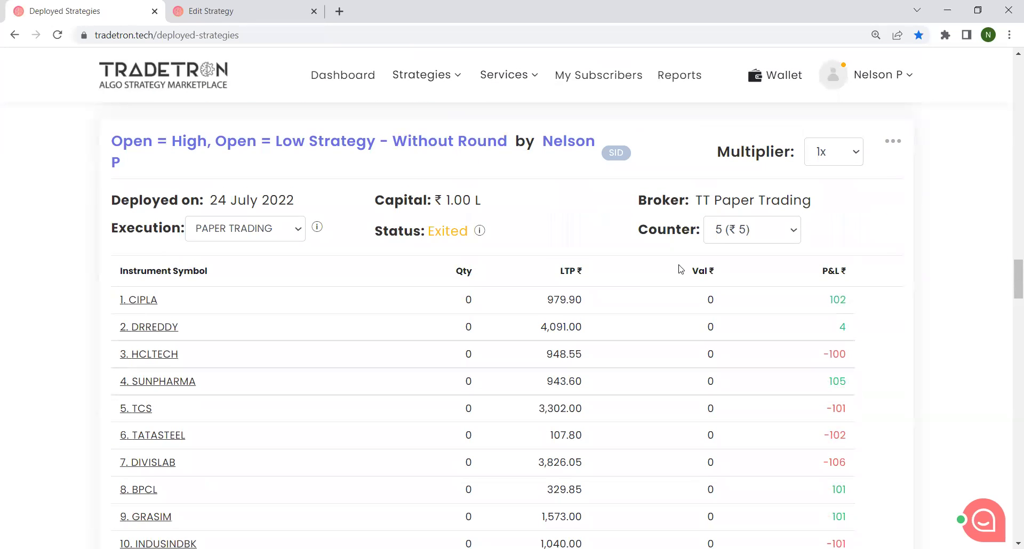
Step: Open the strategy's notification log and examine the exit message and PNL_Underlying values for BPCL
{"action": "left_click", "coordinate": [895, 143]}
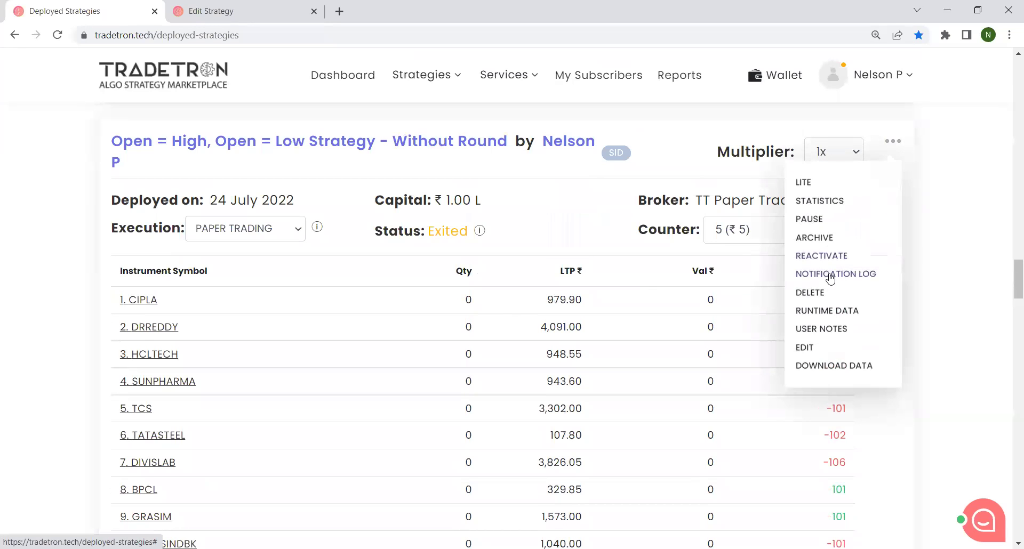
{"action": "left_click", "coordinate": [830, 273]}
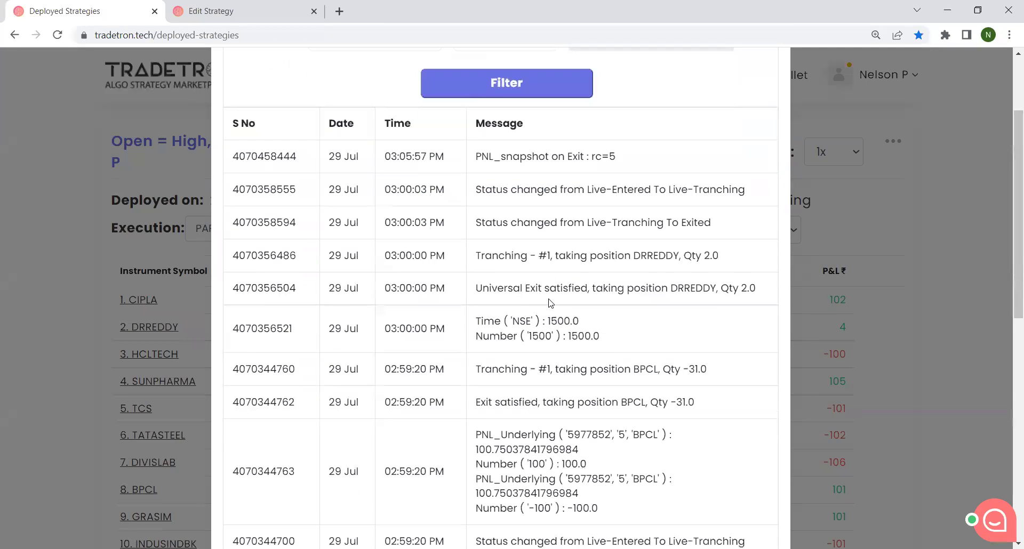
{"action": "scroll", "coordinate": [587, 293], "scroll_direction": "down", "scroll_amount": 3}
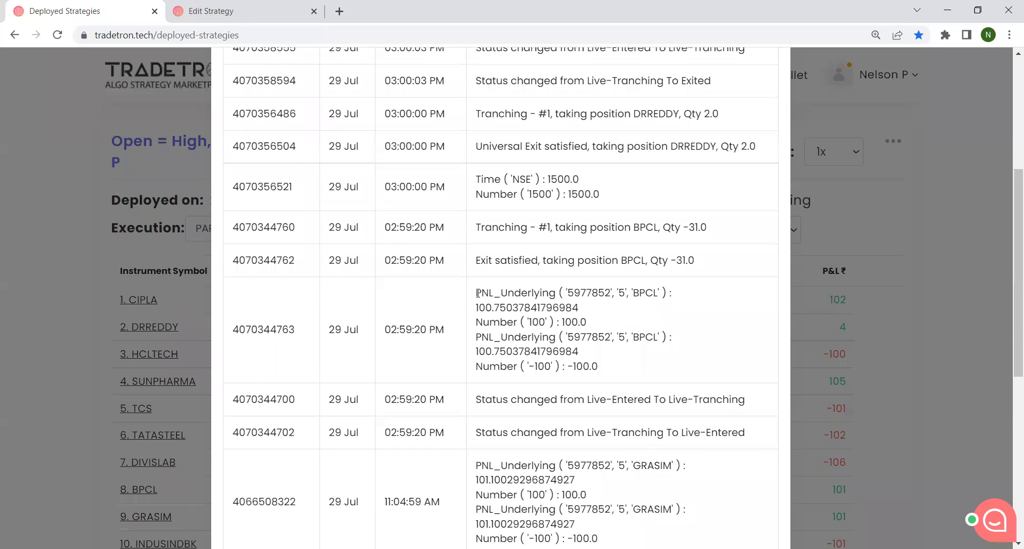
{"action": "left_click_drag", "start_coordinate": [476, 293], "coordinate": [514, 289]}
{"action": "left_click", "coordinate": [514, 288]}
{"action": "left_click_drag", "start_coordinate": [475, 260], "coordinate": [660, 262]}
{"action": "left_click", "coordinate": [660, 263]}
{"action": "left_click_drag", "start_coordinate": [483, 290], "coordinate": [521, 308]}
{"action": "left_click", "coordinate": [561, 320]}
{"action": "left_click_drag", "start_coordinate": [568, 322], "coordinate": [590, 325]}
{"action": "left_click_drag", "start_coordinate": [469, 311], "coordinate": [525, 306]}
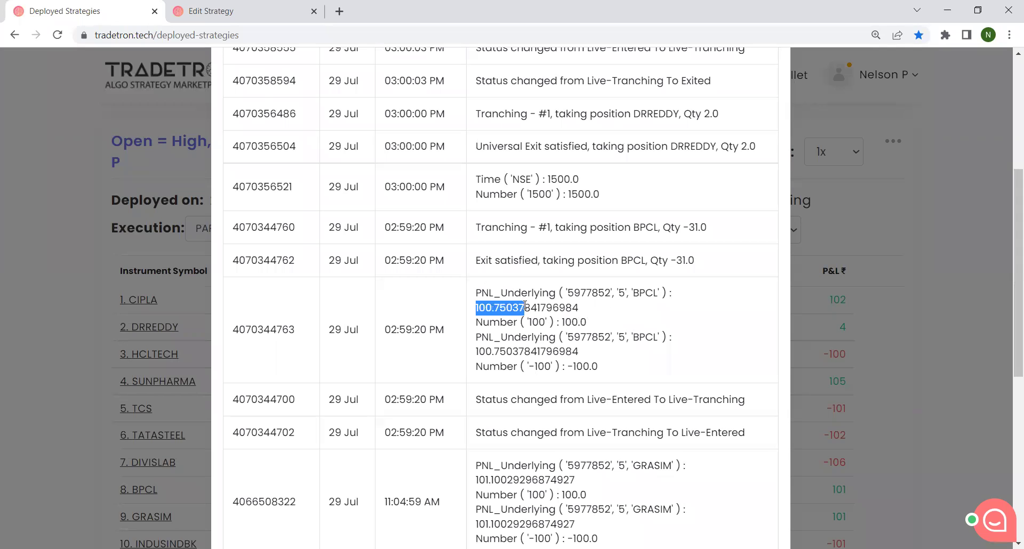
{"action": "left_click", "coordinate": [589, 318]}
Step: Check GRASIM's PNL_Underlying value against the 100 target in its exit log entry
{"action": "scroll", "coordinate": [592, 323], "scroll_direction": "down", "scroll_amount": 3}
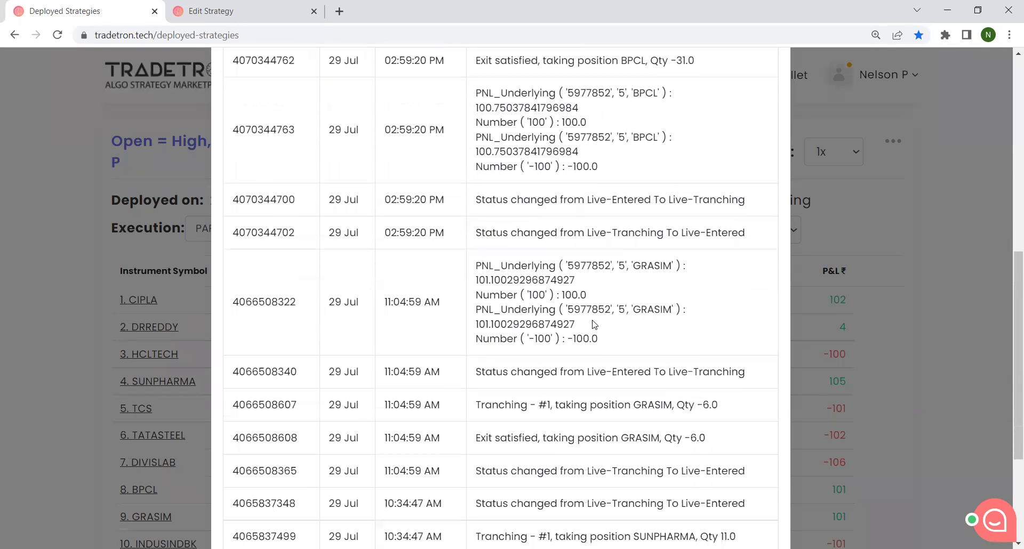
{"action": "left_click_drag", "start_coordinate": [632, 266], "coordinate": [677, 267]}
{"action": "left_click", "coordinate": [663, 267]}
{"action": "double_click", "coordinate": [571, 295]}
{"action": "left_click", "coordinate": [591, 298]}
{"action": "left_click_drag", "start_coordinate": [475, 280], "coordinate": [593, 280]}
{"action": "left_click", "coordinate": [593, 280]}
Step: Check the exit message and PNL_Underlying value for SUNPHARMA against the 100 target
{"action": "scroll", "coordinate": [591, 281], "scroll_direction": "down", "scroll_amount": 4}
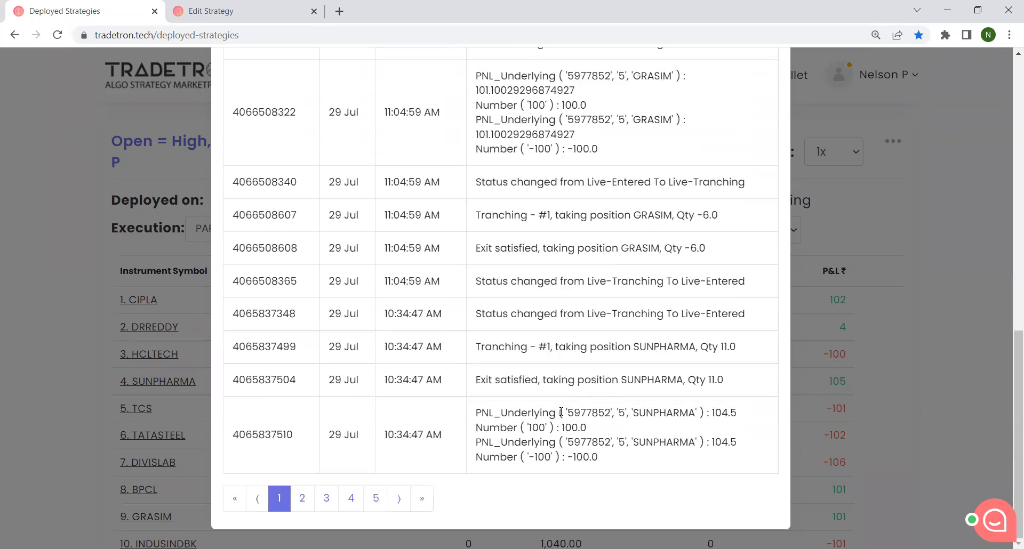
{"action": "left_click_drag", "start_coordinate": [628, 381], "coordinate": [669, 385]}
{"action": "left_click", "coordinate": [668, 391]}
{"action": "left_click_drag", "start_coordinate": [713, 414], "coordinate": [753, 415]}
{"action": "left_click", "coordinate": [643, 429]}
{"action": "left_click_drag", "start_coordinate": [560, 428], "coordinate": [587, 429]}
{"action": "left_click", "coordinate": [595, 430]}
Step: Page through the notification log to the 29 Jul entry messages from 09:20 AM
{"action": "scroll", "coordinate": [601, 404], "scroll_direction": "up", "scroll_amount": 3}
{"action": "scroll", "coordinate": [601, 405], "scroll_direction": "down", "scroll_amount": 3}
{"action": "left_click", "coordinate": [302, 498]}
{"action": "scroll", "coordinate": [381, 350], "scroll_direction": "down", "scroll_amount": 15}
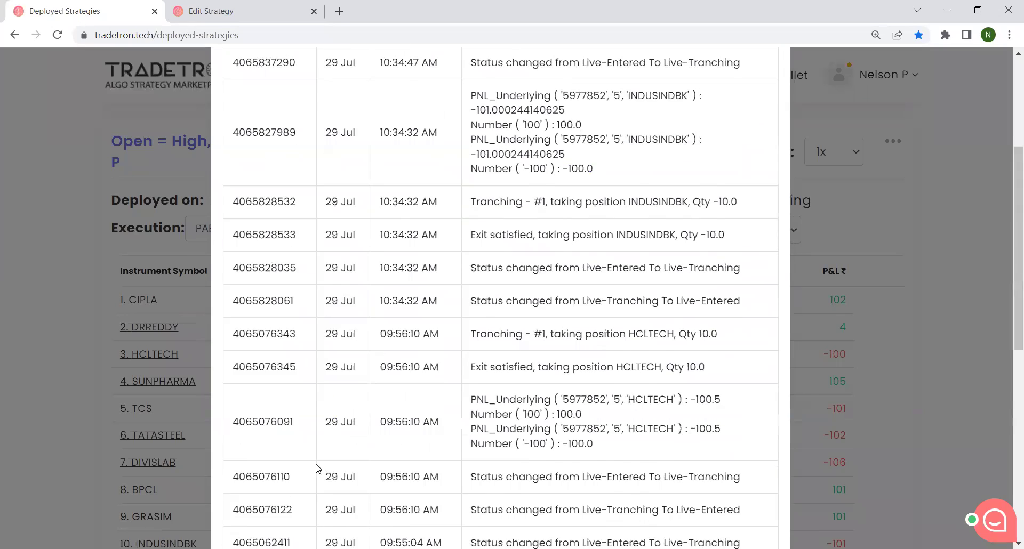
{"action": "left_click", "coordinate": [351, 498]}
{"action": "scroll", "coordinate": [496, 311], "scroll_direction": "down", "scroll_amount": 11}
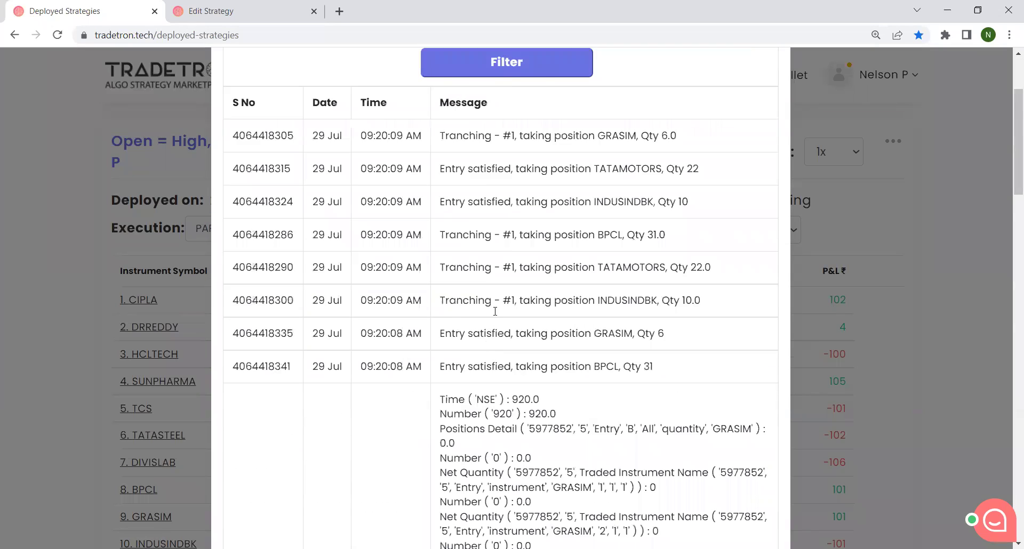
Step: Compare GRASIM's ORB Open and ORB Low values for 09:15 to 09:19 in its entry log message
{"action": "scroll", "coordinate": [475, 204], "scroll_direction": "up", "scroll_amount": 5}
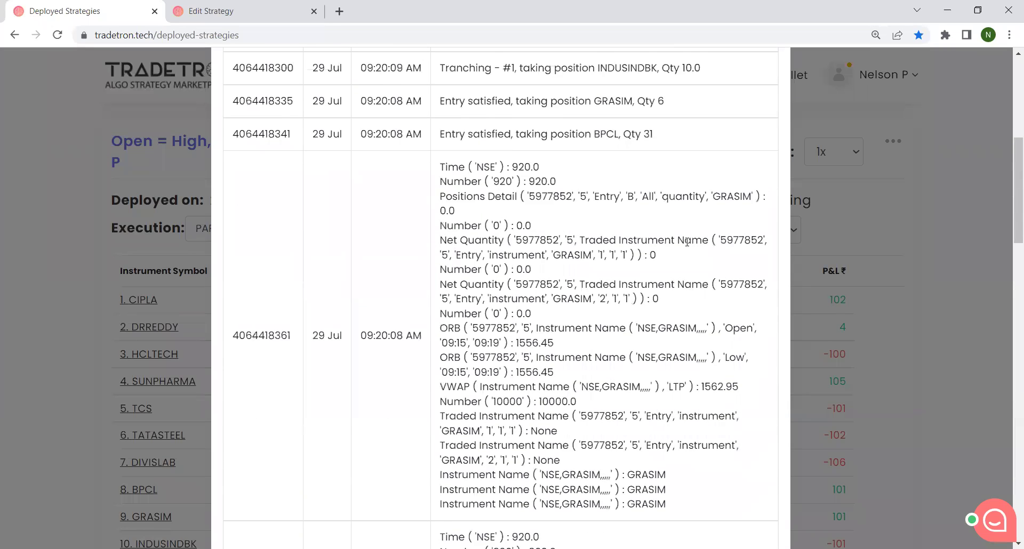
{"action": "scroll", "coordinate": [560, 324], "scroll_direction": "down", "scroll_amount": 1}
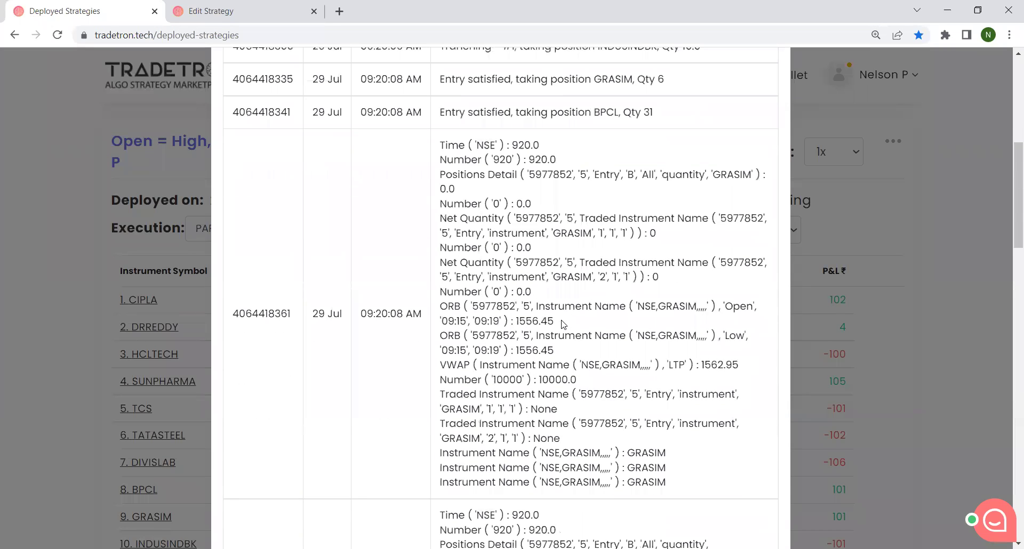
{"action": "scroll", "coordinate": [549, 327], "scroll_direction": "down", "scroll_amount": 1}
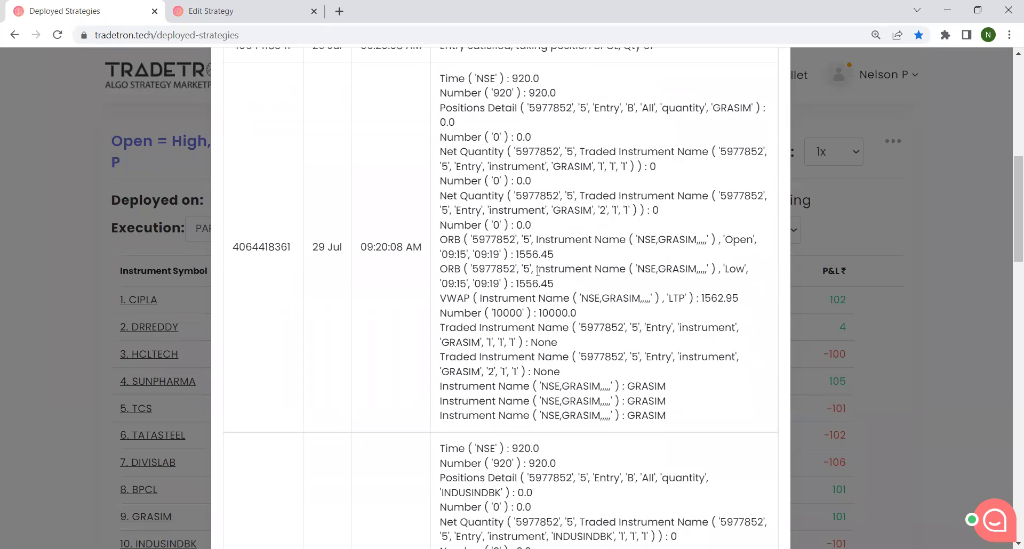
{"action": "left_click_drag", "start_coordinate": [440, 240], "coordinate": [562, 256]}
{"action": "left_click", "coordinate": [476, 283]}
{"action": "left_click_drag", "start_coordinate": [447, 269], "coordinate": [747, 273]}
{"action": "left_click", "coordinate": [726, 269]}
{"action": "left_click_drag", "start_coordinate": [515, 284], "coordinate": [555, 284]}
{"action": "left_click", "coordinate": [605, 276]}
Step: Compare INDUSINDBK's ORB Open and ORB Low values for 09:15 to 09:19 in its entry log message
{"action": "scroll", "coordinate": [576, 288], "scroll_direction": "down", "scroll_amount": 4}
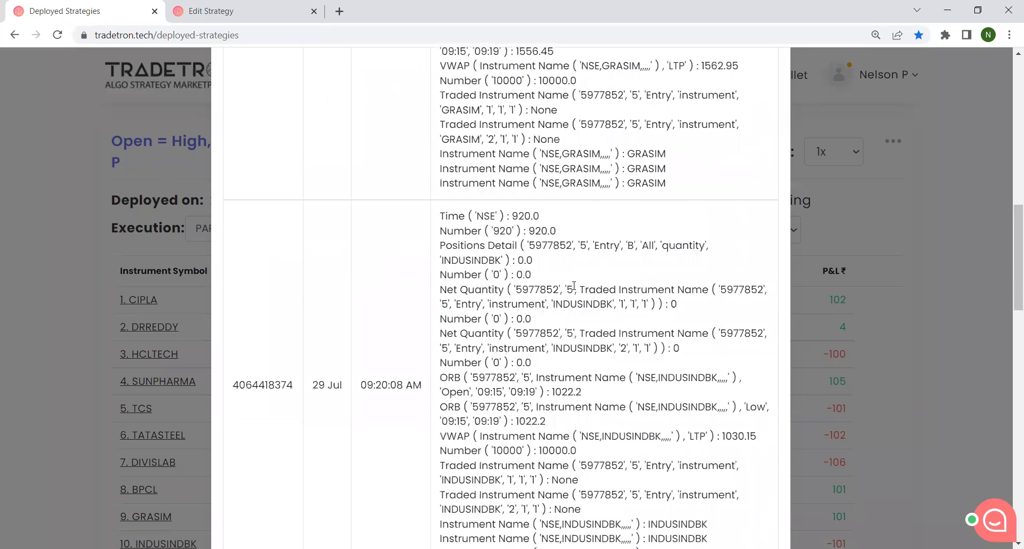
{"action": "scroll", "coordinate": [573, 286], "scroll_direction": "down", "scroll_amount": 2}
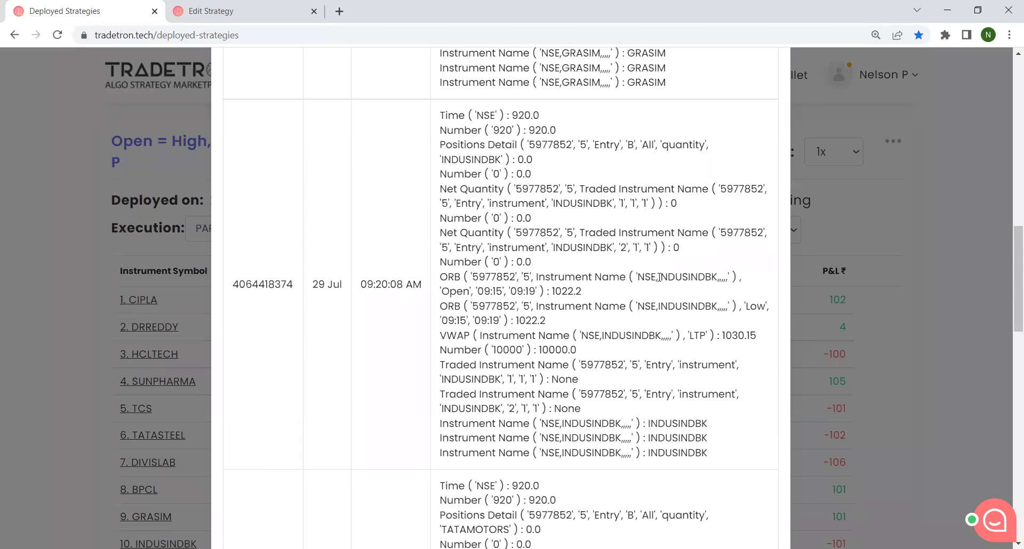
{"action": "left_click_drag", "start_coordinate": [666, 273], "coordinate": [684, 269]}
{"action": "left_click_drag", "start_coordinate": [442, 276], "coordinate": [587, 295]}
{"action": "left_click", "coordinate": [560, 312]}
{"action": "left_click_drag", "start_coordinate": [441, 306], "coordinate": [770, 307]}
{"action": "left_click", "coordinate": [564, 329]}
{"action": "left_click_drag", "start_coordinate": [515, 321], "coordinate": [554, 325]}
{"action": "left_click", "coordinate": [564, 321]}
Step: Look over the TATAMOTORS entry log message, close the notification log, and review counter 5's stock results and total
{"action": "scroll", "coordinate": [571, 311], "scroll_direction": "down", "scroll_amount": 5}
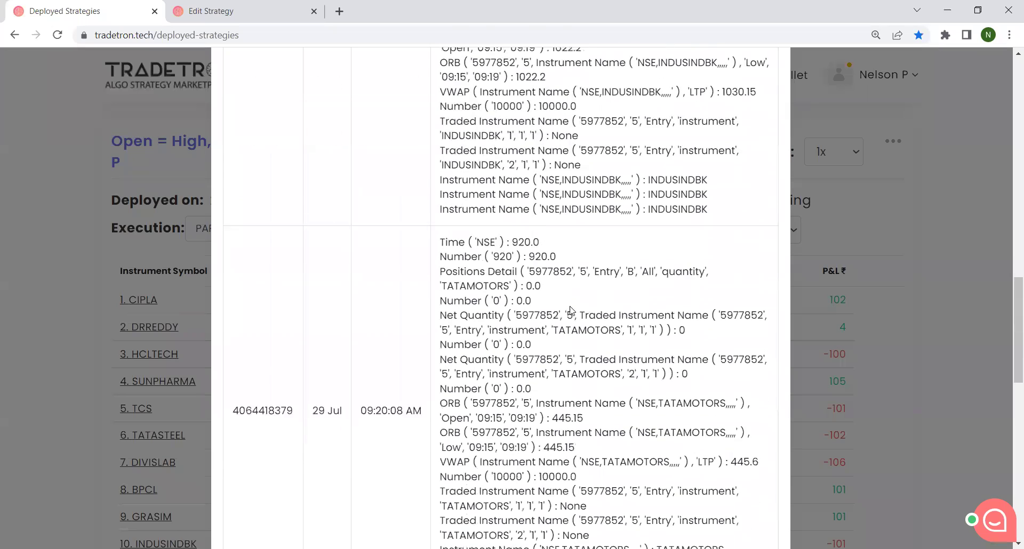
{"action": "scroll", "coordinate": [569, 326], "scroll_direction": "down", "scroll_amount": 3}
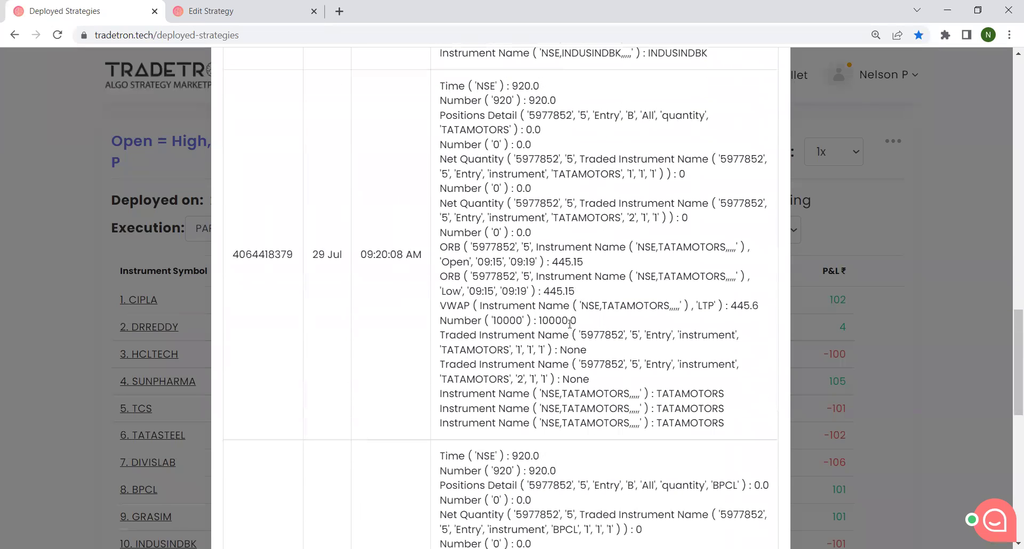
{"action": "scroll", "coordinate": [570, 324], "scroll_direction": "up", "scroll_amount": 4}
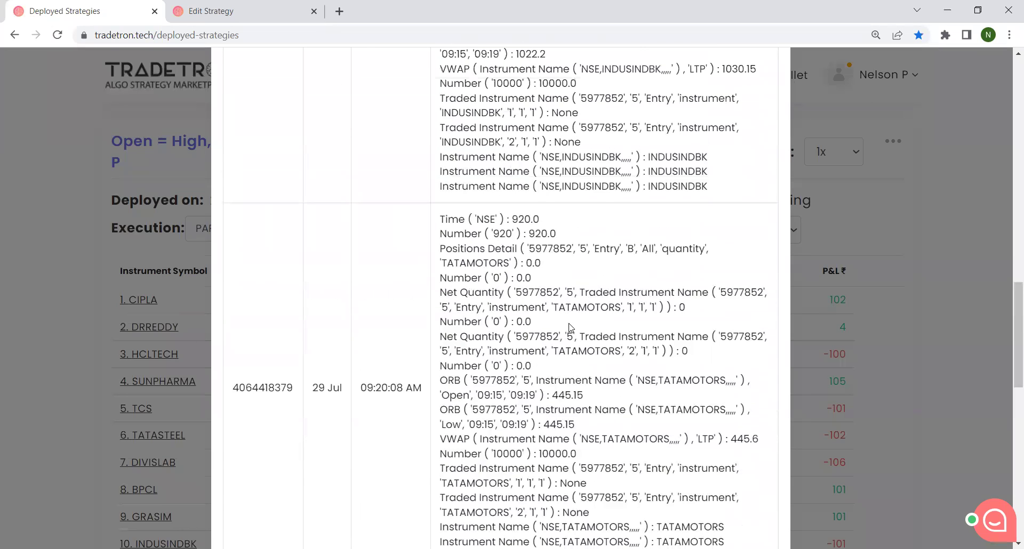
{"action": "scroll", "coordinate": [573, 318], "scroll_direction": "up", "scroll_amount": 8}
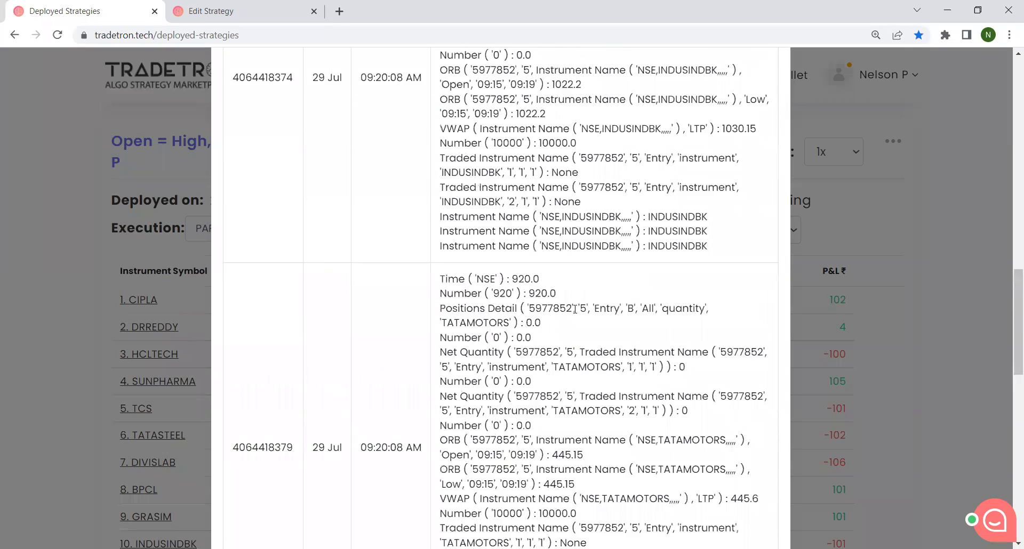
{"action": "scroll", "coordinate": [572, 318], "scroll_direction": "up", "scroll_amount": 5}
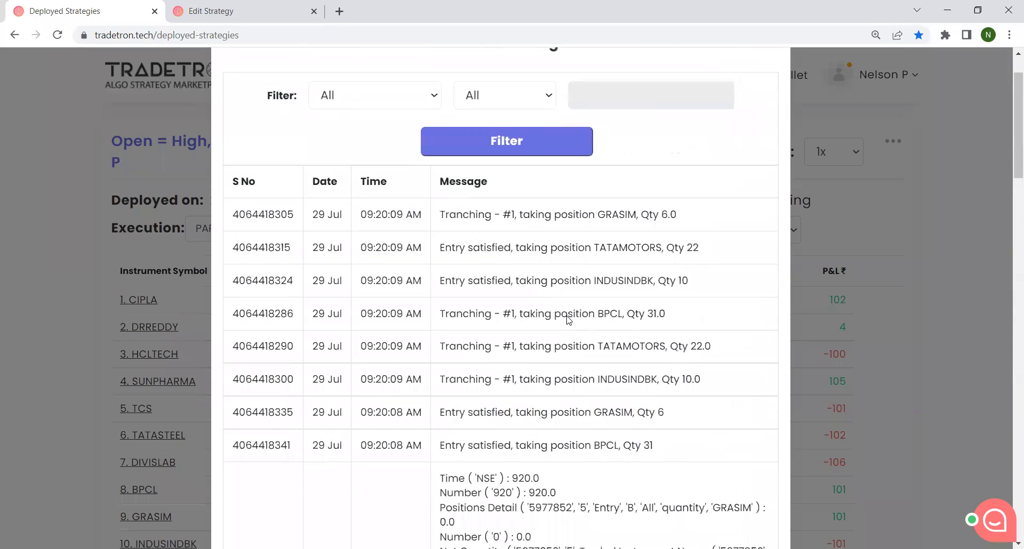
{"action": "key", "text": "Escape"}
{"action": "scroll", "coordinate": [567, 317], "scroll_direction": "down", "scroll_amount": 3}
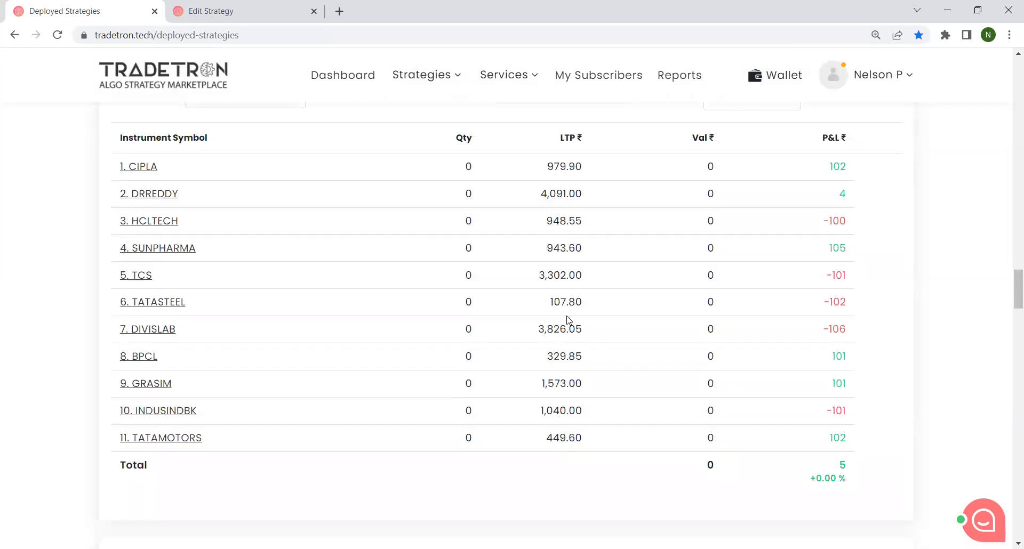
{"action": "scroll", "coordinate": [568, 319], "scroll_direction": "up", "scroll_amount": 3}
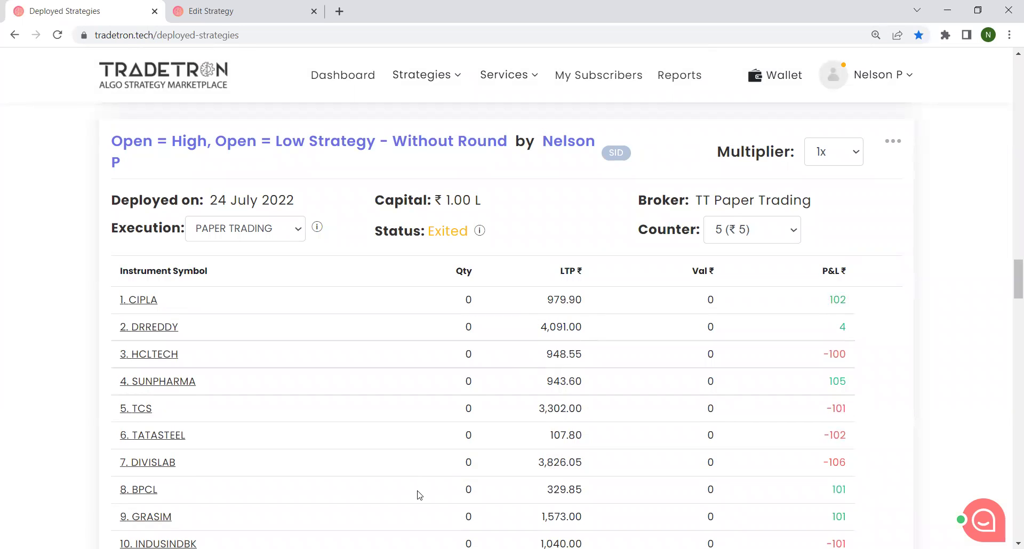
{"action": "left_click", "coordinate": [397, 548]}
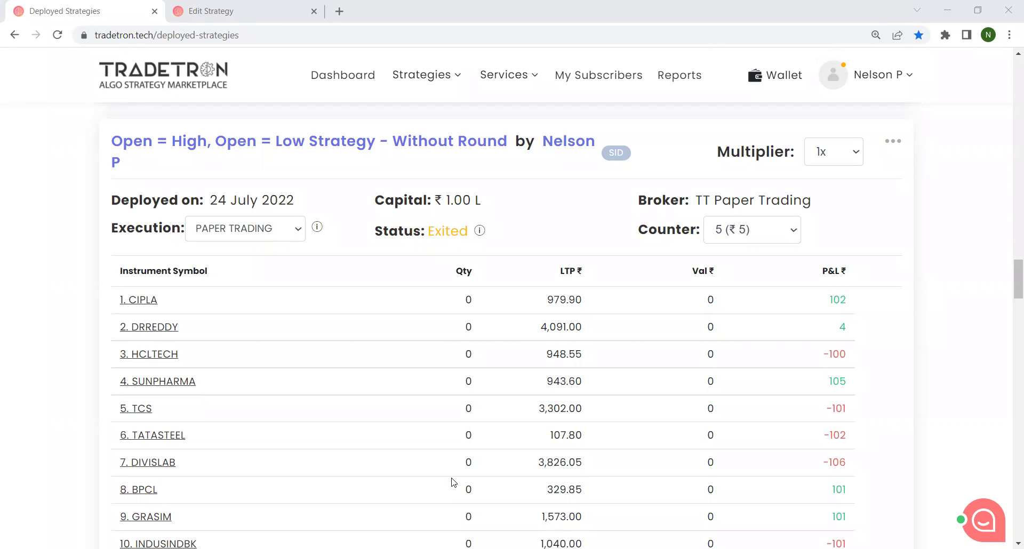
Step: Return to the strategy being edited and open Set №1's entry conditions in the Condition Builder
{"action": "left_click", "coordinate": [291, 16]}
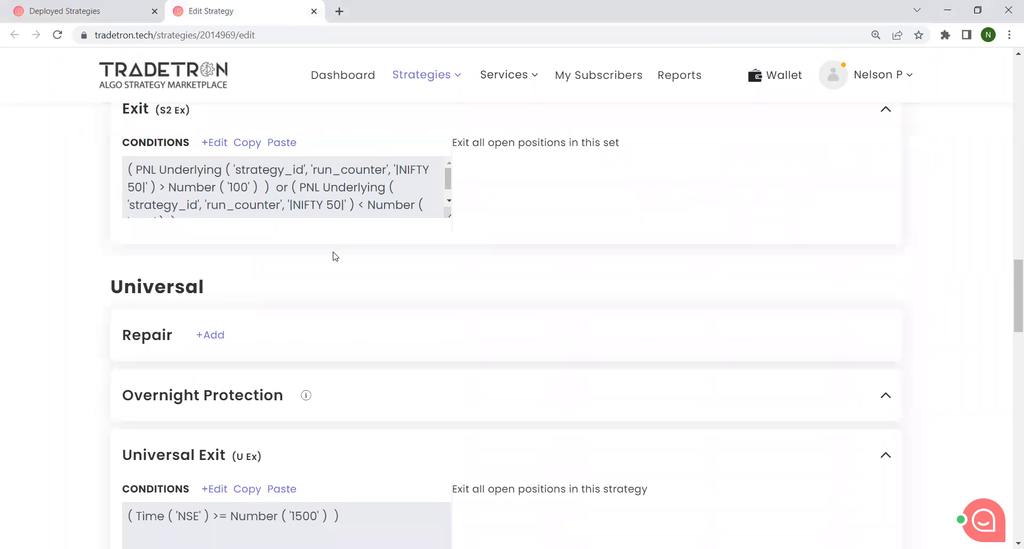
{"action": "scroll", "coordinate": [451, 294], "scroll_direction": "up", "scroll_amount": 15}
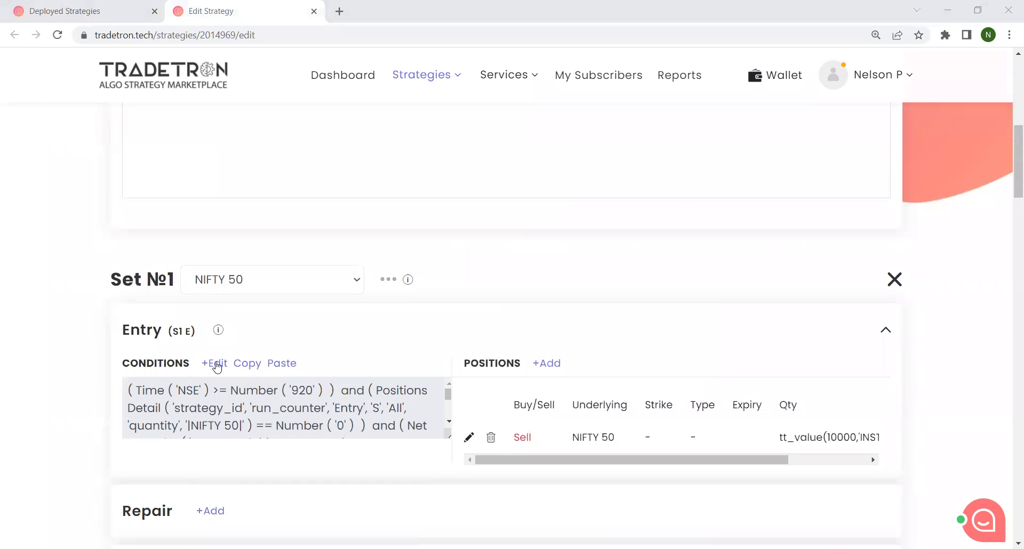
{"action": "left_click", "coordinate": [215, 364]}
{"action": "scroll", "coordinate": [543, 353], "scroll_direction": "down", "scroll_amount": 3}
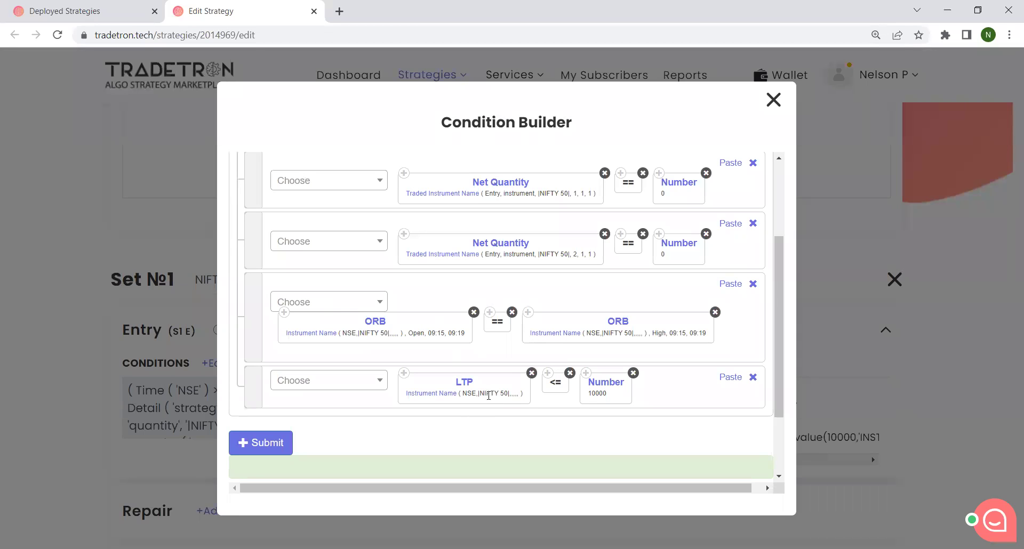
{"action": "scroll", "coordinate": [688, 198], "scroll_direction": "up", "scroll_amount": 3}
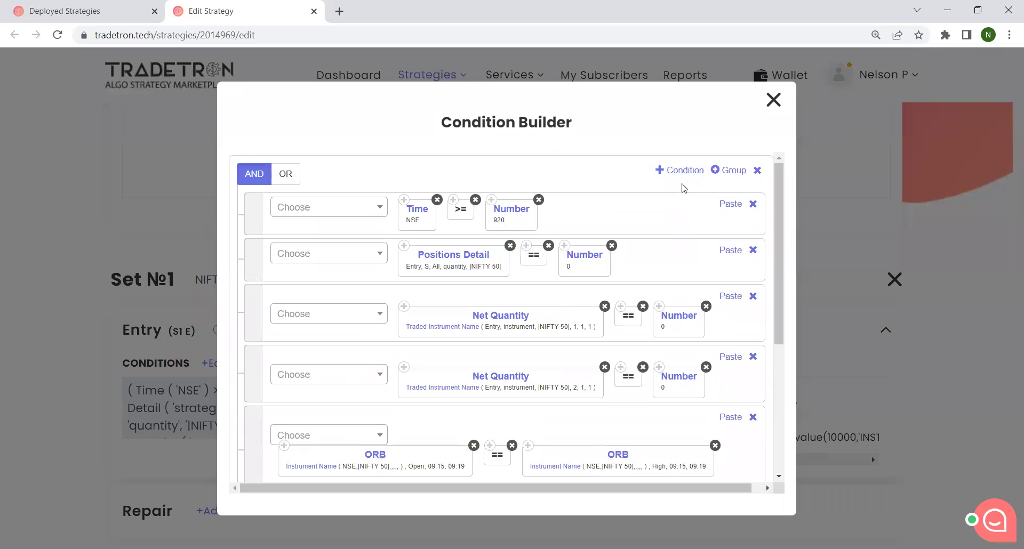
Step: Add a new entry condition starting with a copy of the NIFTY 50 LTP block followed by the >= operator
{"action": "left_click", "coordinate": [678, 176]}
{"action": "scroll", "coordinate": [588, 265], "scroll_direction": "down", "scroll_amount": 5}
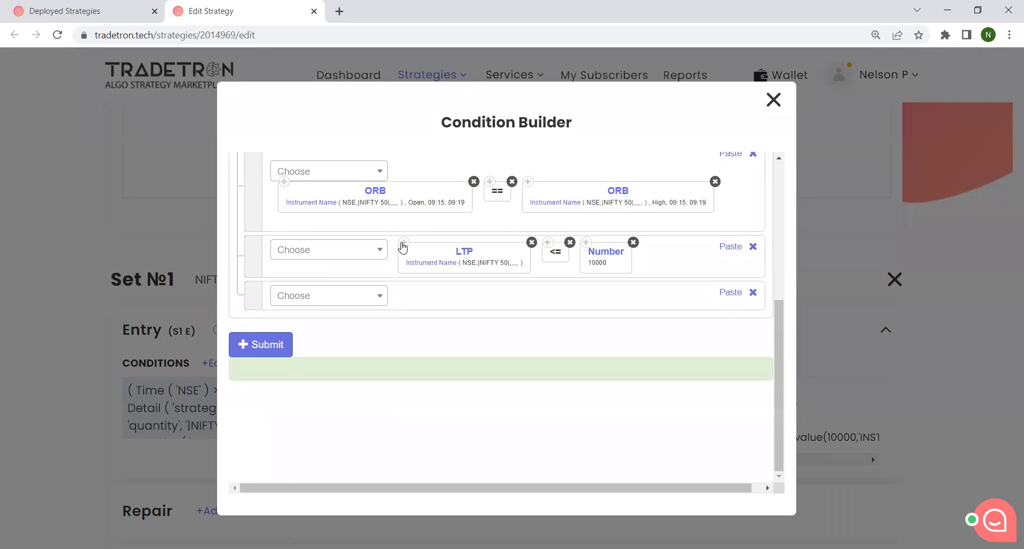
{"action": "left_click", "coordinate": [403, 244]}
{"action": "left_click", "coordinate": [739, 293]}
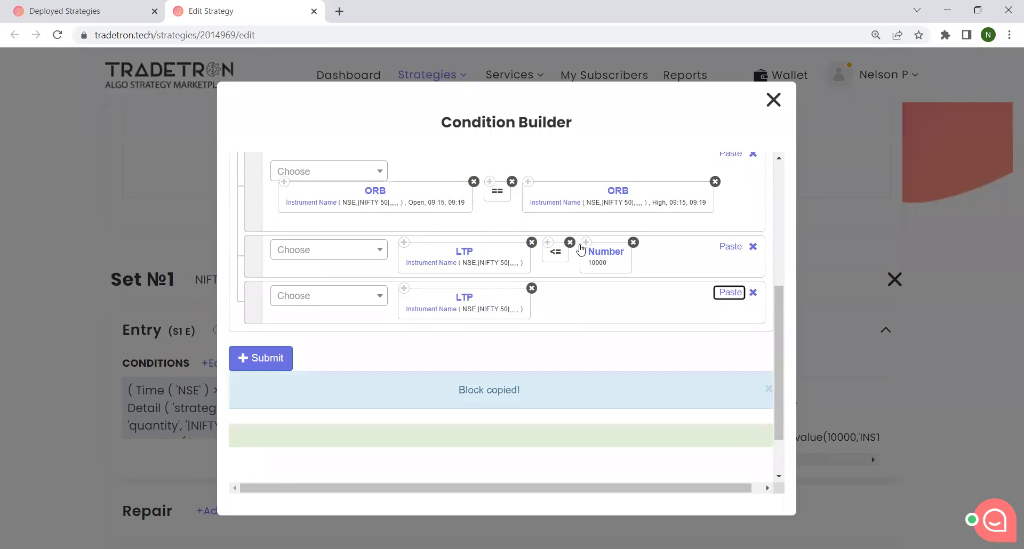
{"action": "left_click", "coordinate": [334, 302]}
{"action": "type", "text": ">"}
{"action": "left_click", "coordinate": [349, 394]}
Step: Extend the new condition with an opening bracket and a copy of the ORB High 09:15 to 09:19 block
{"action": "left_click", "coordinate": [349, 303]}
{"action": "type", "text": "("}
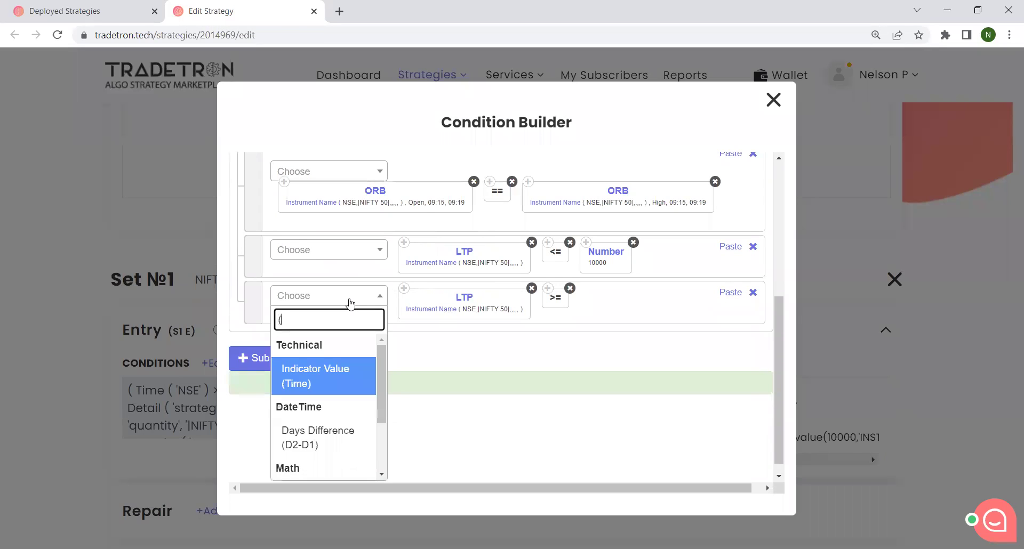
{"action": "scroll", "coordinate": [318, 421], "scroll_direction": "down", "scroll_amount": 2}
{"action": "left_click", "coordinate": [318, 472]}
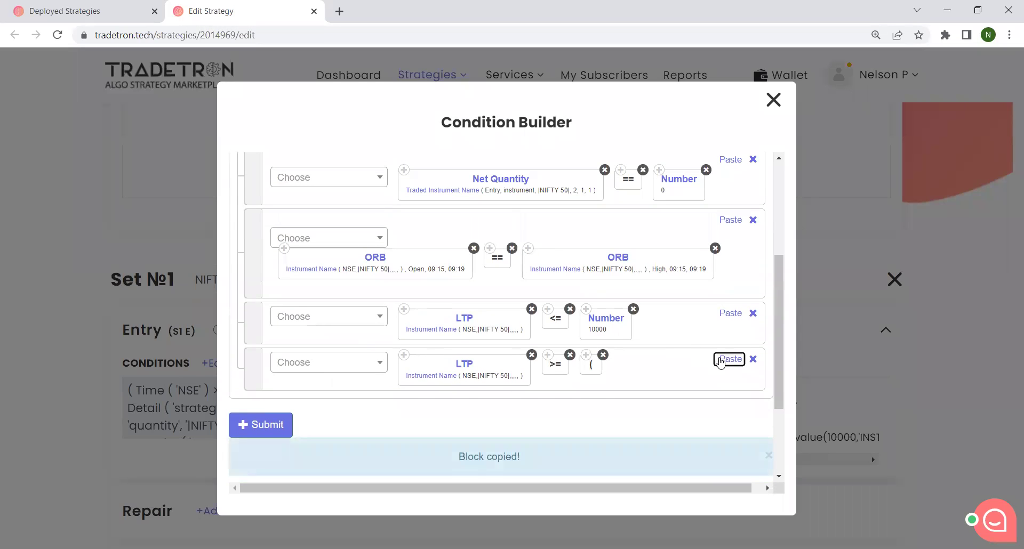
{"action": "left_click", "coordinate": [730, 359]}
Step: Add a + operator and a Number block with value 1 after the ORB High block in the new condition
{"action": "left_click", "coordinate": [365, 380]}
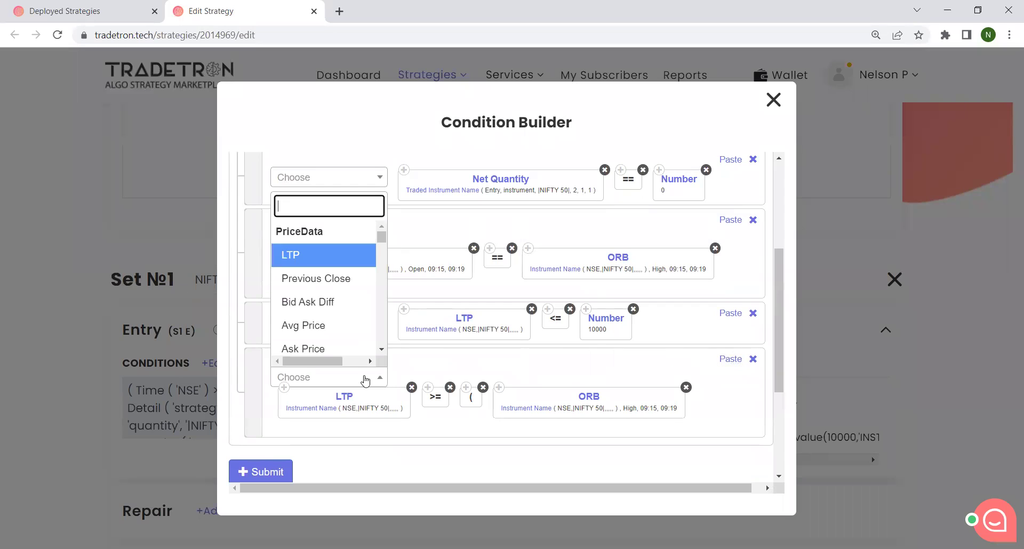
{"action": "type", "text": "+"}
{"action": "left_click", "coordinate": [333, 355]}
{"action": "left_click", "coordinate": [343, 377]}
{"action": "type", "text": "Number"}
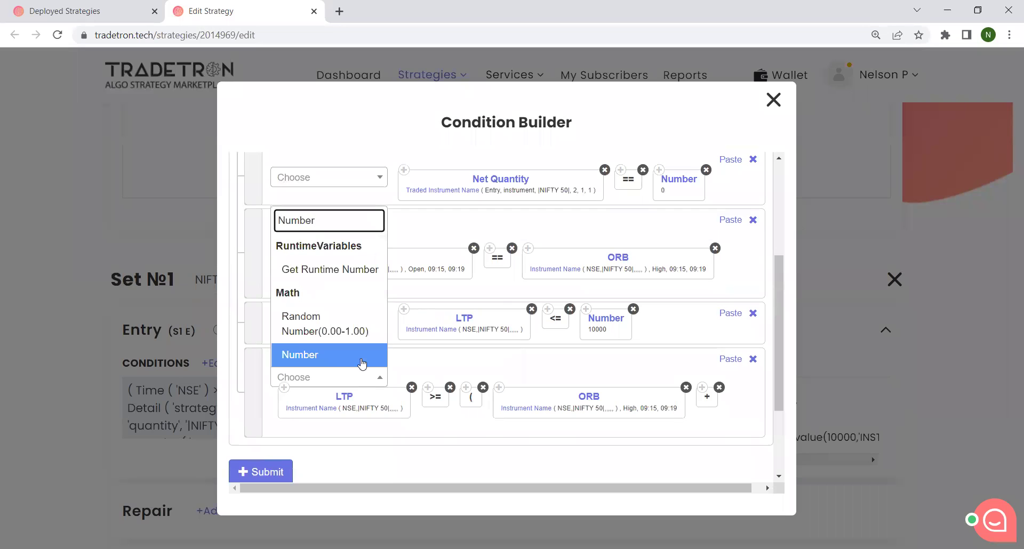
{"action": "left_click", "coordinate": [362, 363]}
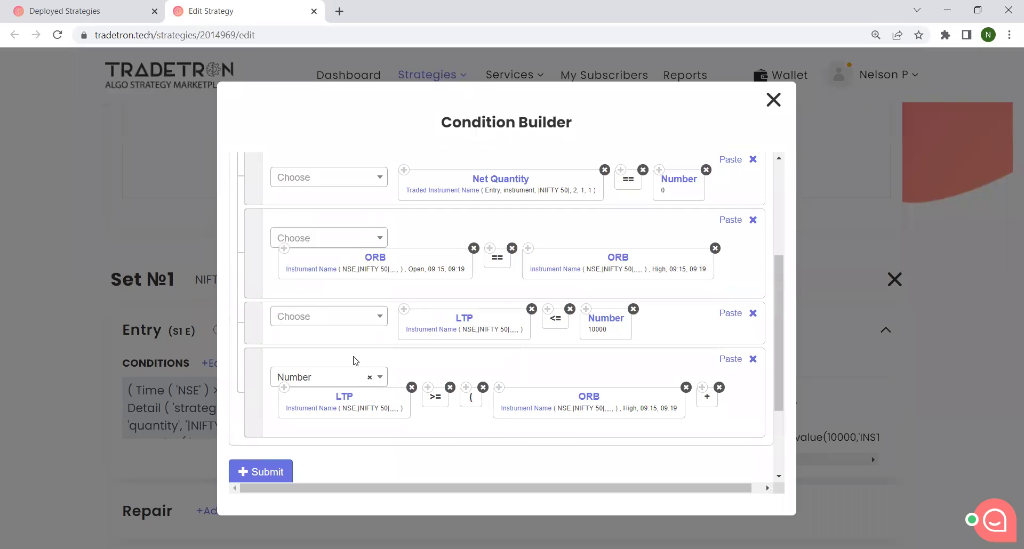
{"action": "type", "text": "1"}
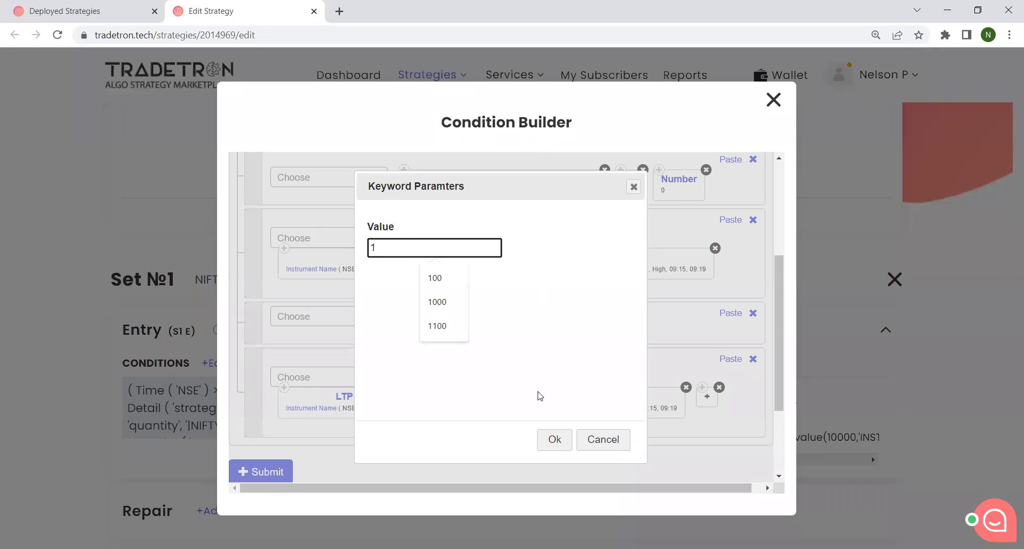
{"action": "left_click", "coordinate": [549, 447]}
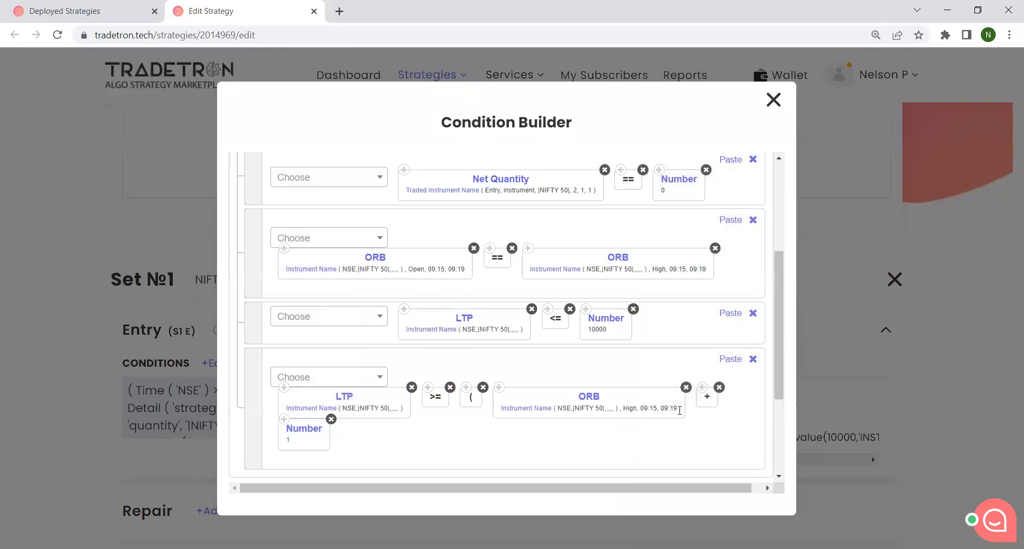
Step: Complete the LTP condition with a closing bracket after the Number block
{"action": "left_click", "coordinate": [339, 379]}
{"action": "type", "text": ")"}
{"action": "scroll", "coordinate": [335, 320], "scroll_direction": "down", "scroll_amount": 3}
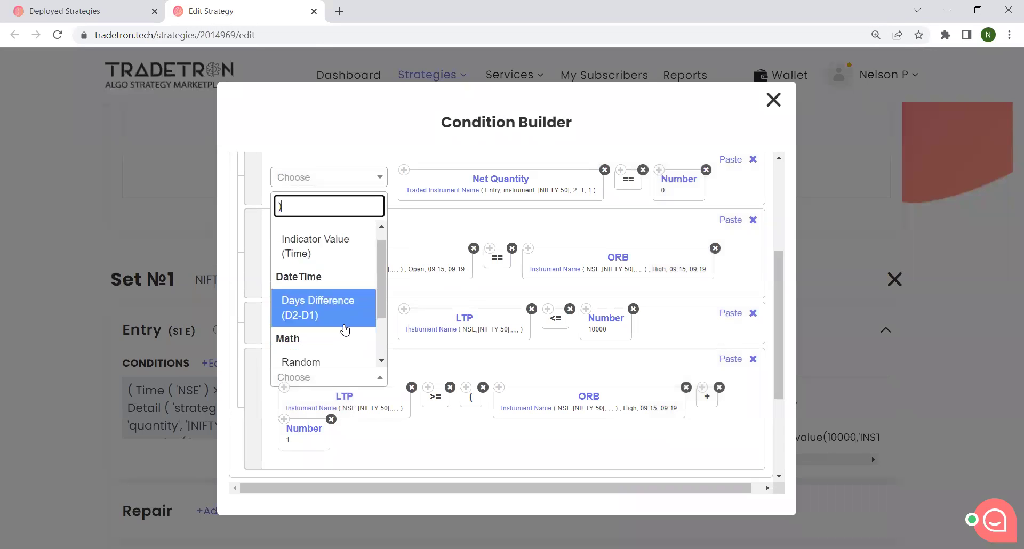
{"action": "left_click", "coordinate": [337, 354]}
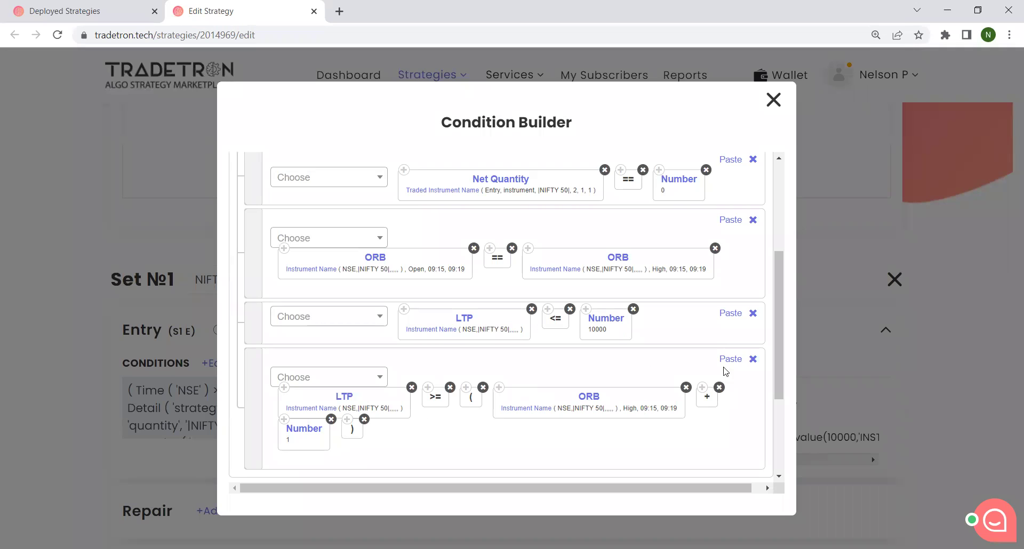
Step: Delete the last condition and start a new one with a copy of the NIFTY 50 LTP block and the >= operator
{"action": "left_click", "coordinate": [753, 360]}
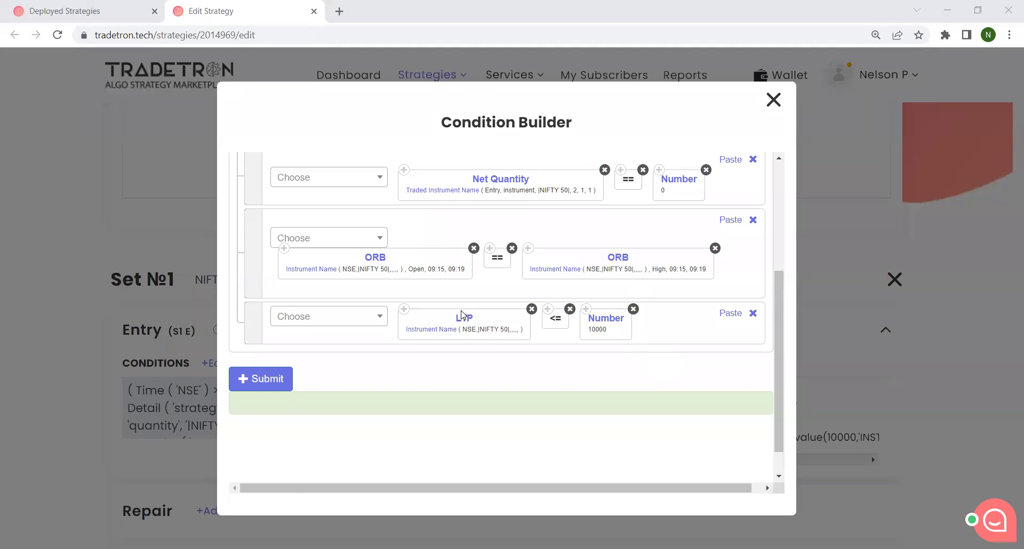
{"action": "scroll", "coordinate": [662, 229], "scroll_direction": "up", "scroll_amount": 2}
{"action": "scroll", "coordinate": [666, 213], "scroll_direction": "up", "scroll_amount": 2}
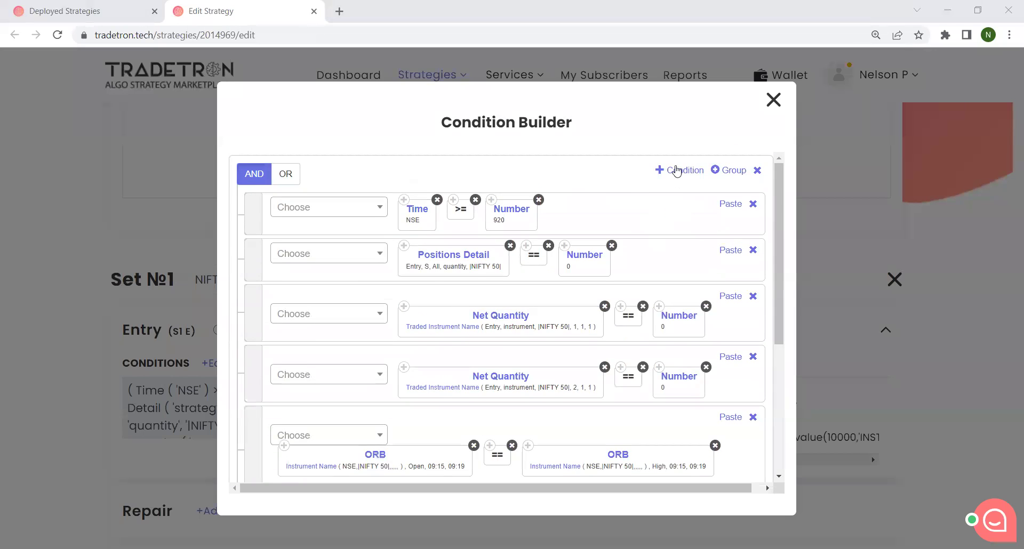
{"action": "scroll", "coordinate": [667, 197], "scroll_direction": "down", "scroll_amount": 5}
{"action": "left_click", "coordinate": [403, 244]}
{"action": "left_click", "coordinate": [730, 292]}
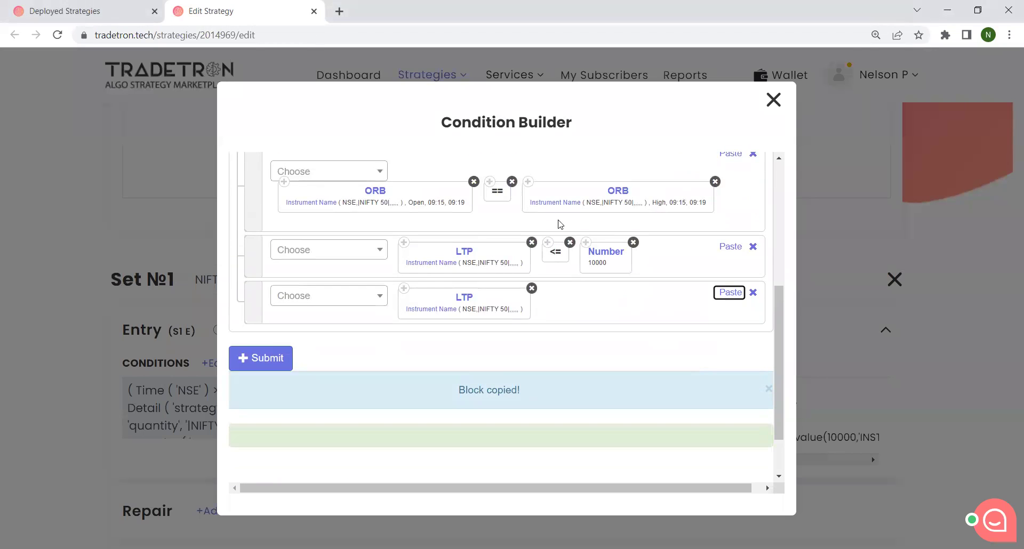
{"action": "left_click", "coordinate": [332, 296]}
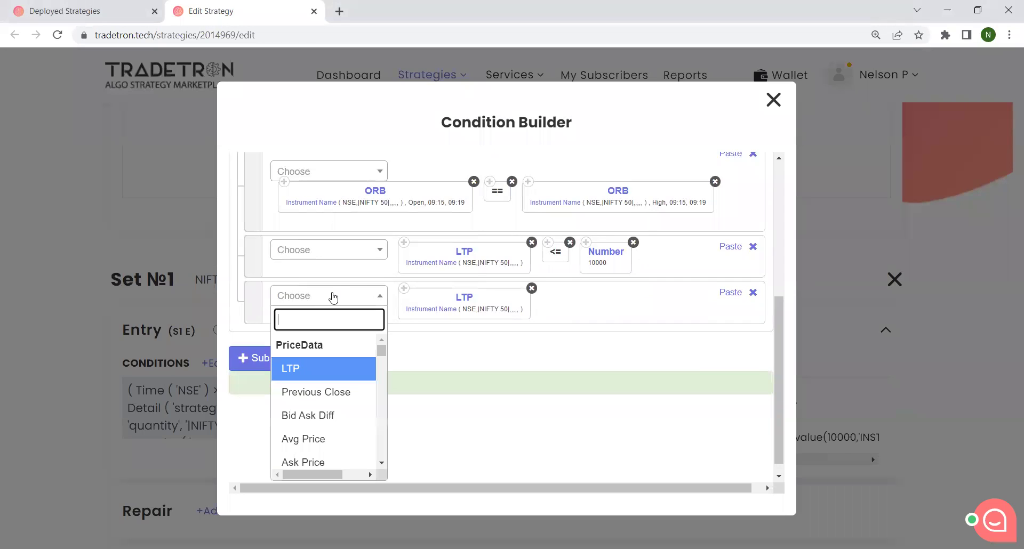
{"action": "type", "text": ">"}
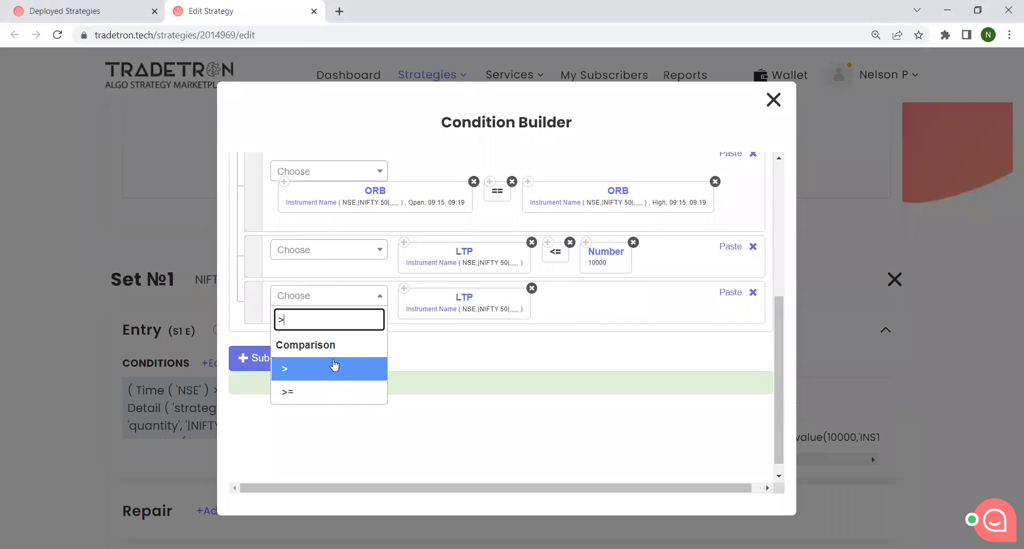
{"action": "left_click", "coordinate": [325, 392]}
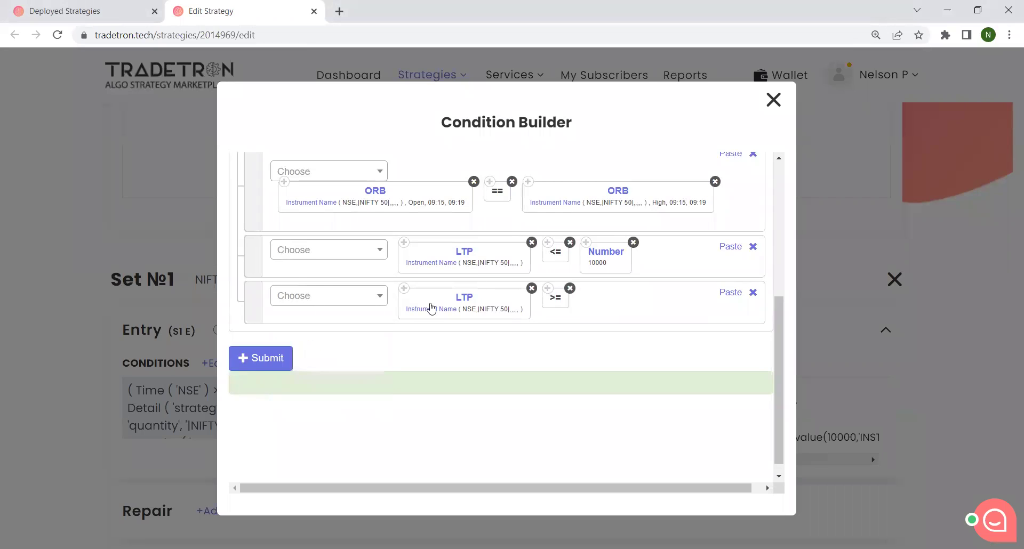
Step: Add an opening bracket and a copy of the ORB High 09:15 to 09:19 block to the restarted condition
{"action": "left_click", "coordinate": [340, 309]}
{"action": "scroll", "coordinate": [341, 309], "scroll_direction": "down", "scroll_amount": 5}
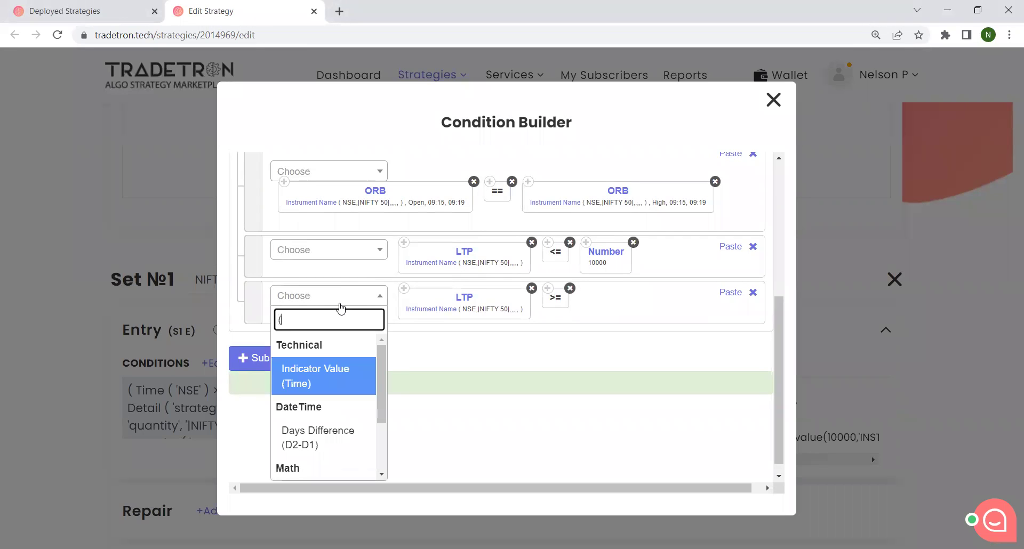
{"action": "scroll", "coordinate": [334, 344], "scroll_direction": "down", "scroll_amount": 2}
{"action": "left_click", "coordinate": [333, 462]}
{"action": "scroll", "coordinate": [518, 320], "scroll_direction": "up", "scroll_amount": 1}
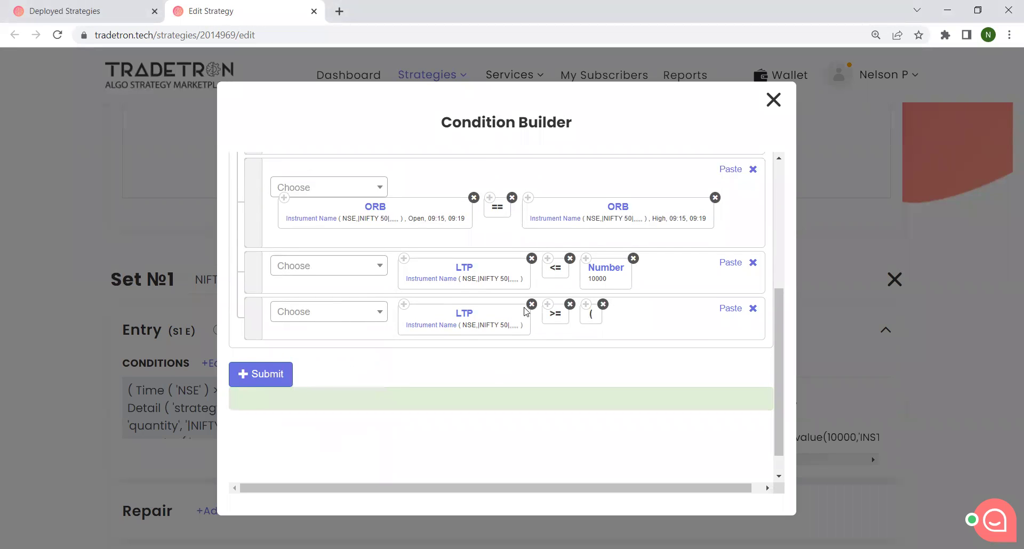
{"action": "left_click", "coordinate": [527, 249]}
{"action": "left_click", "coordinate": [728, 360]}
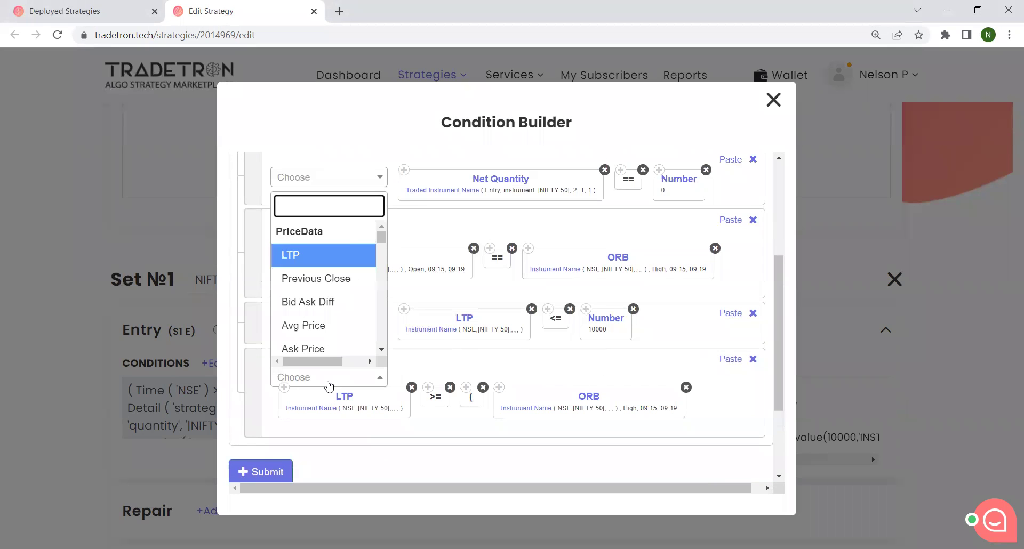
Step: Multiply the copied ORB High block by a Number block with value 1.005
{"action": "type", "text": "*"}
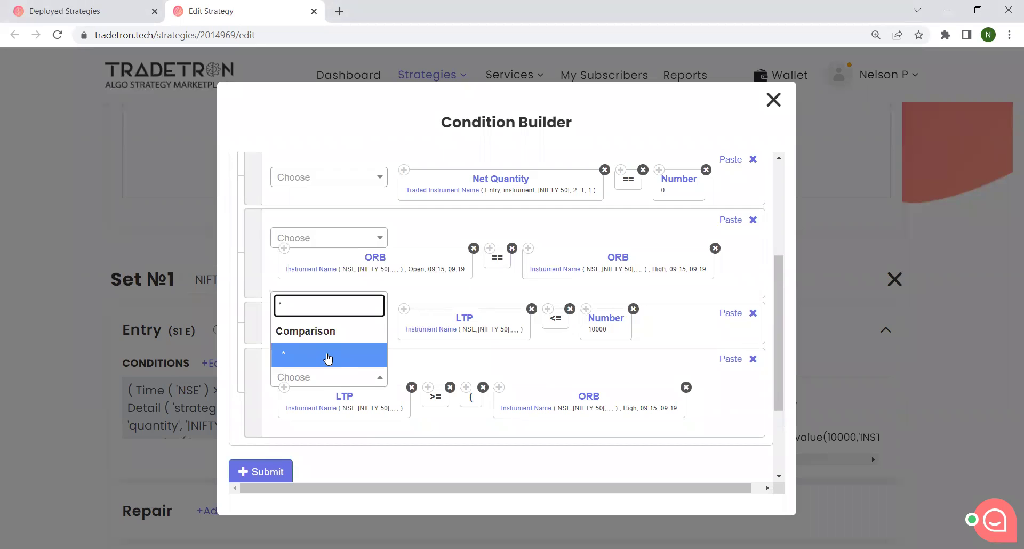
{"action": "left_click", "coordinate": [327, 356]}
{"action": "left_click", "coordinate": [346, 374]}
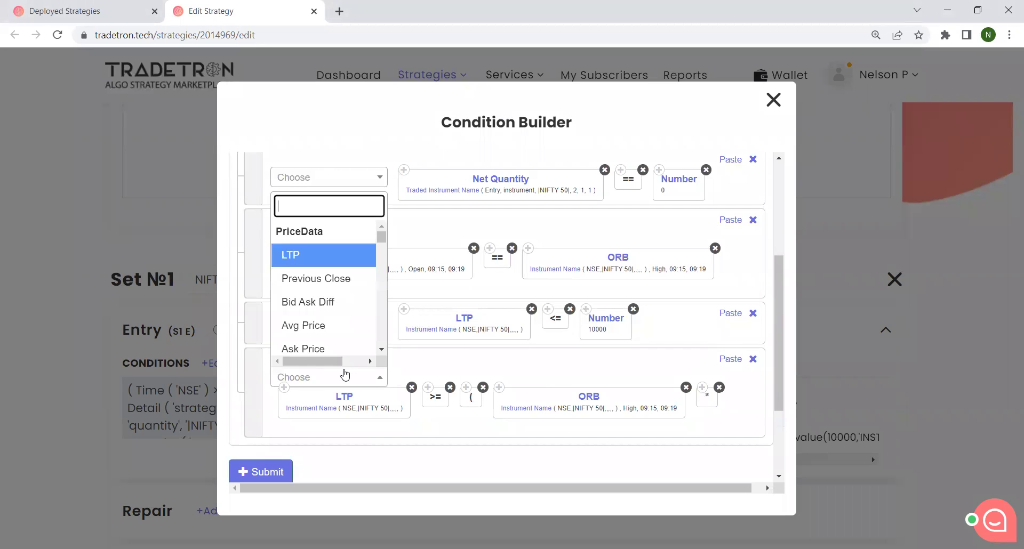
{"action": "type", "text": "Number"}
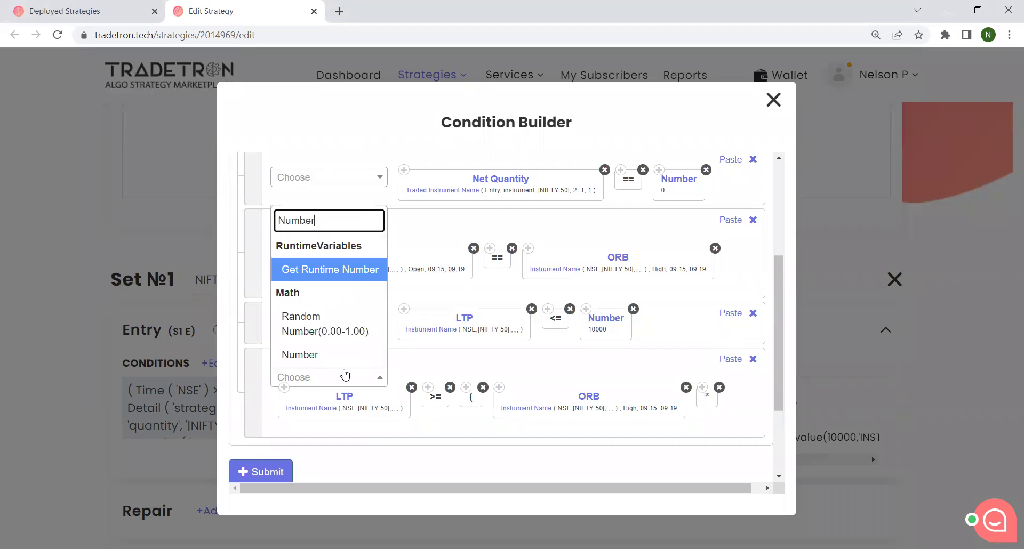
{"action": "left_click", "coordinate": [346, 355]}
{"action": "left_click_drag", "start_coordinate": [379, 248], "coordinate": [350, 246]}
{"action": "type", "text": "1.05"}
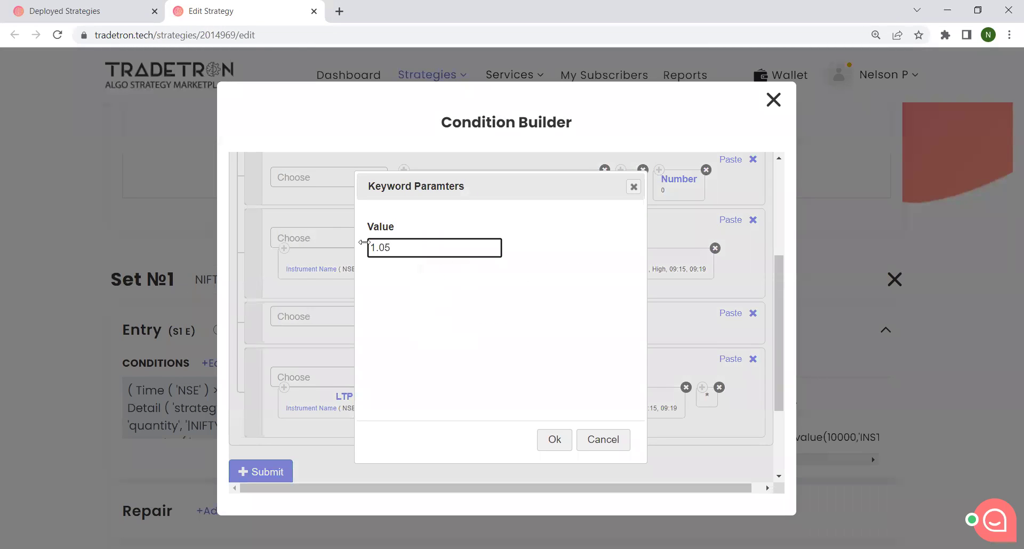
{"action": "key", "text": "shift+Left"}
{"action": "type", "text": "05"}
{"action": "left_click", "coordinate": [553, 442]}
Step: Finish the multiplier condition with a closing bracket and delete that whole condition from the entry set
{"action": "left_click", "coordinate": [340, 377]}
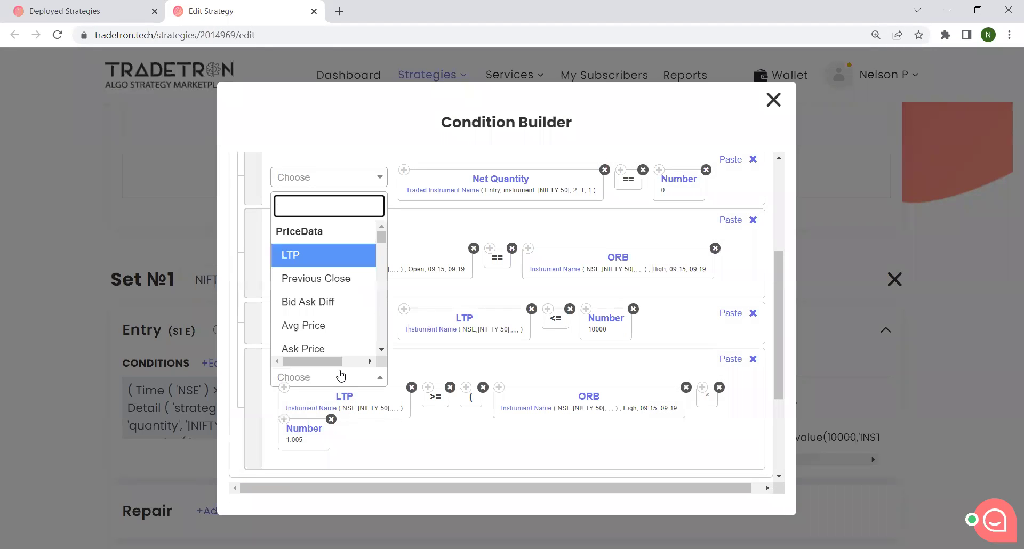
{"action": "type", "text": ")"}
{"action": "scroll", "coordinate": [316, 343], "scroll_direction": "down", "scroll_amount": 2}
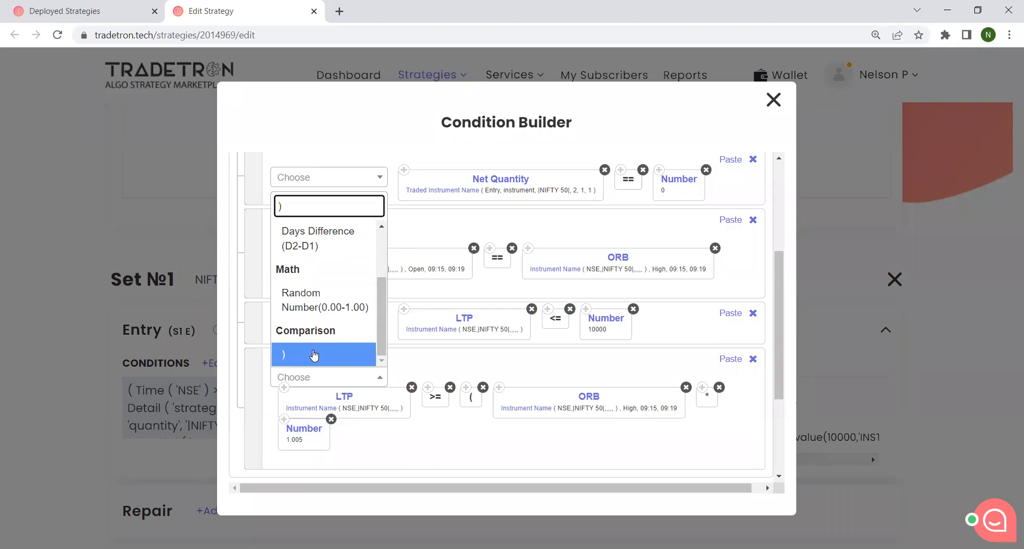
{"action": "left_click", "coordinate": [314, 355]}
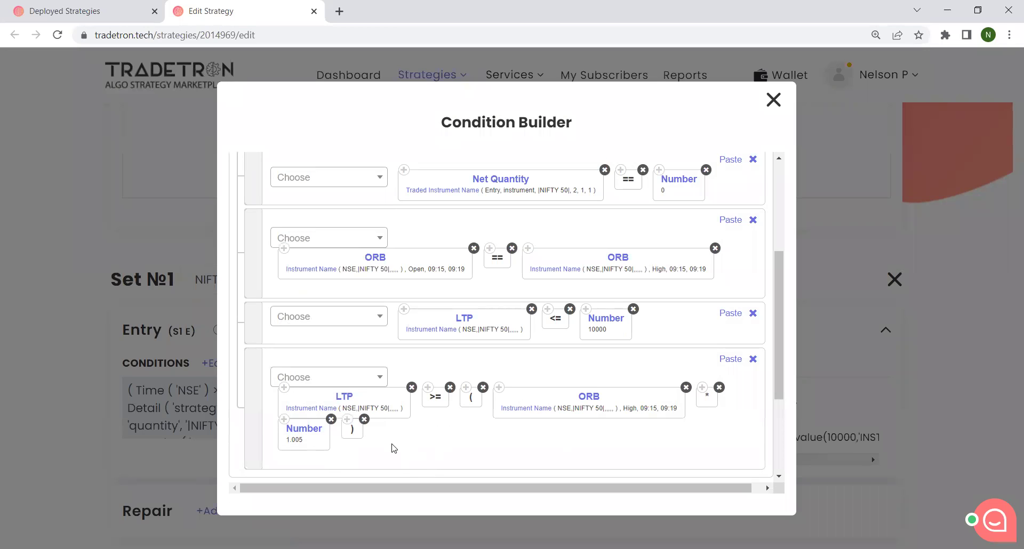
{"action": "scroll", "coordinate": [394, 448], "scroll_direction": "down", "scroll_amount": 2}
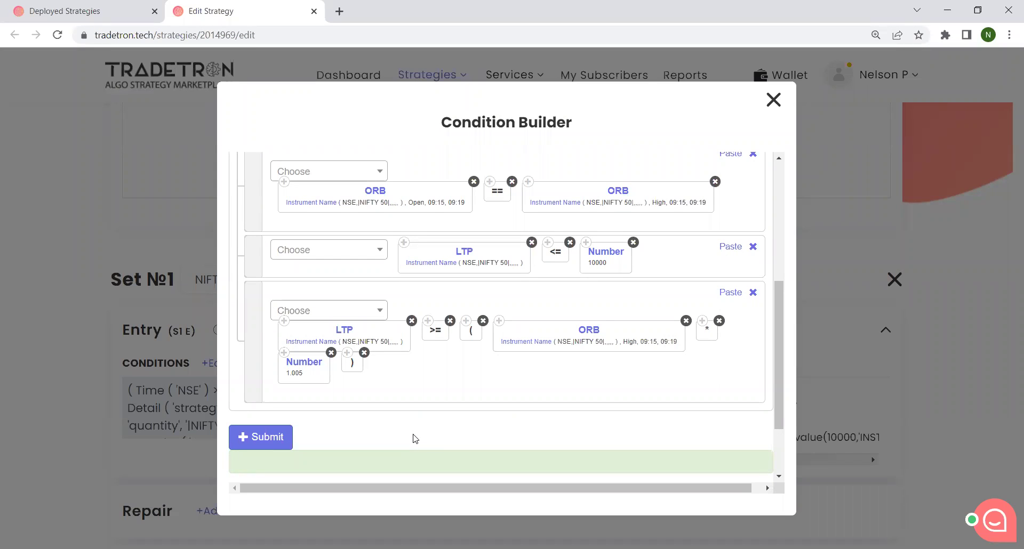
{"action": "left_click", "coordinate": [753, 293]}
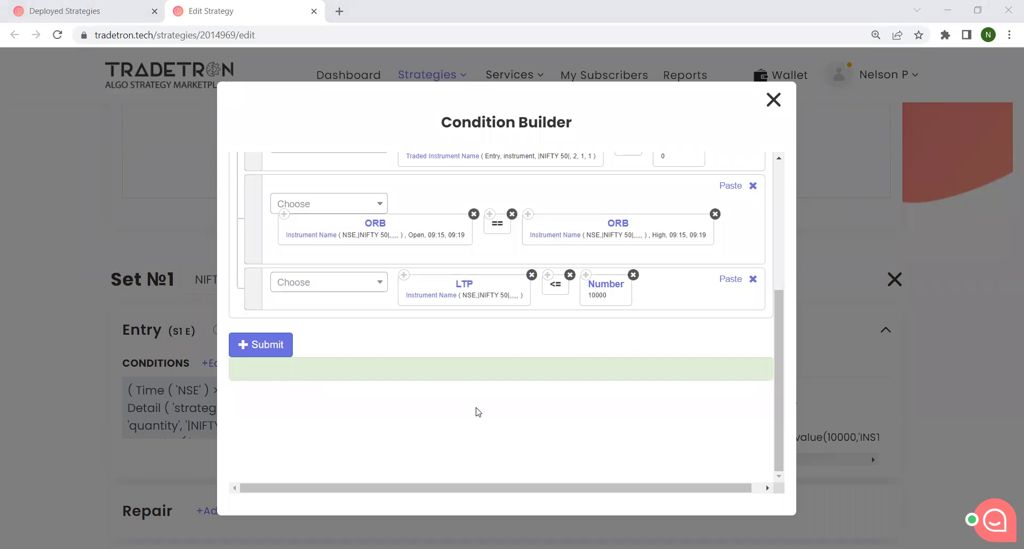
Step: Return to the deployed strategies and check the per-counter and overall profit options of NB_Fut_SMA_9-14_Cross_1 Min
{"action": "left_click", "coordinate": [88, 13]}
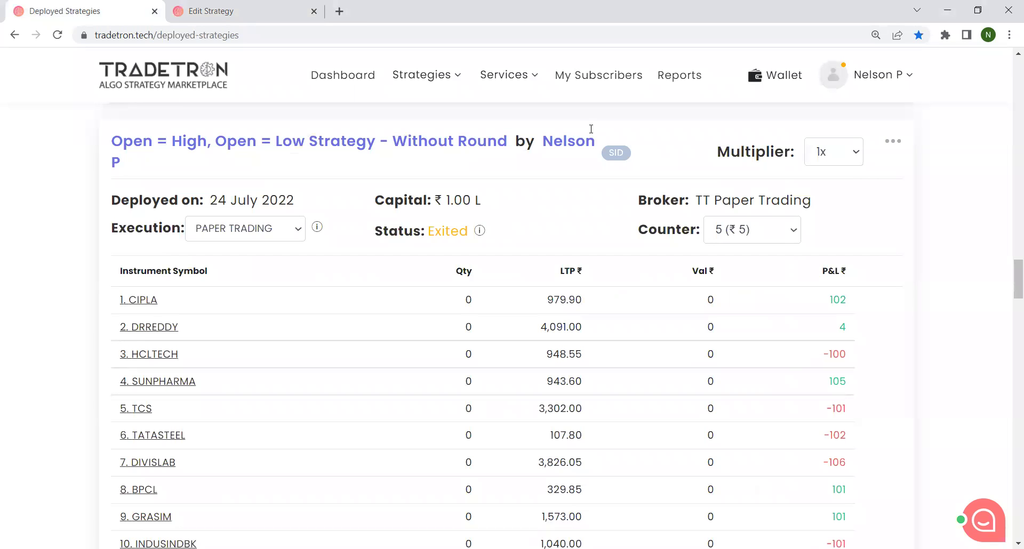
{"action": "scroll", "coordinate": [613, 160], "scroll_direction": "up", "scroll_amount": 7}
{"action": "scroll", "coordinate": [640, 206], "scroll_direction": "down", "scroll_amount": 7}
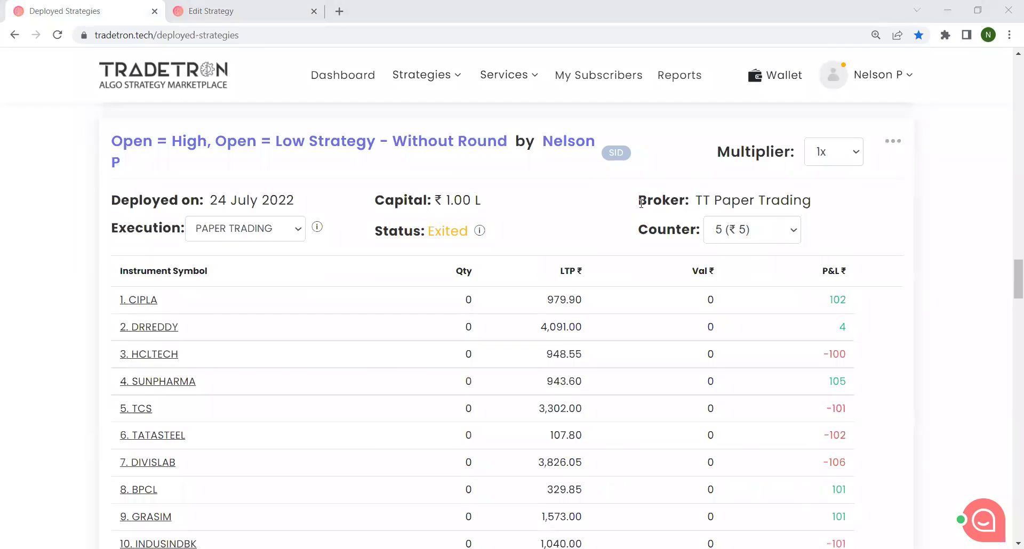
{"action": "scroll", "coordinate": [641, 203], "scroll_direction": "up", "scroll_amount": 20}
{"action": "scroll", "coordinate": [640, 204], "scroll_direction": "up", "scroll_amount": 20}
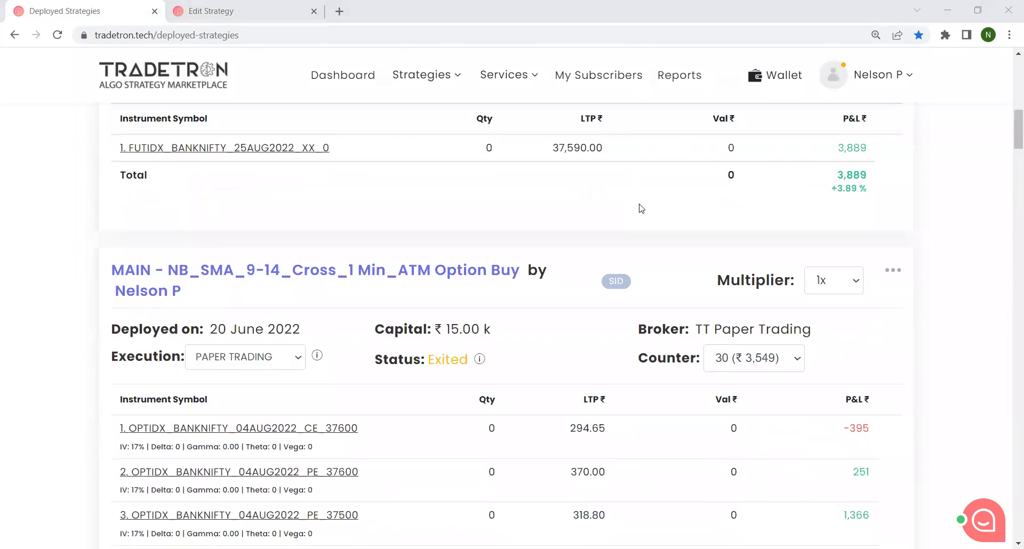
{"action": "scroll", "coordinate": [641, 208], "scroll_direction": "up", "scroll_amount": 10}
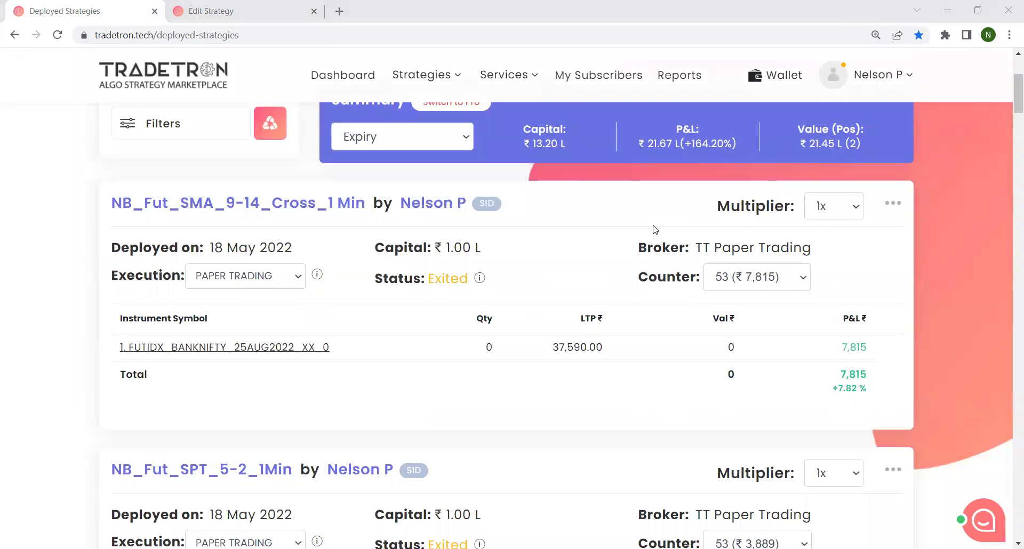
{"action": "left_click", "coordinate": [773, 276]}
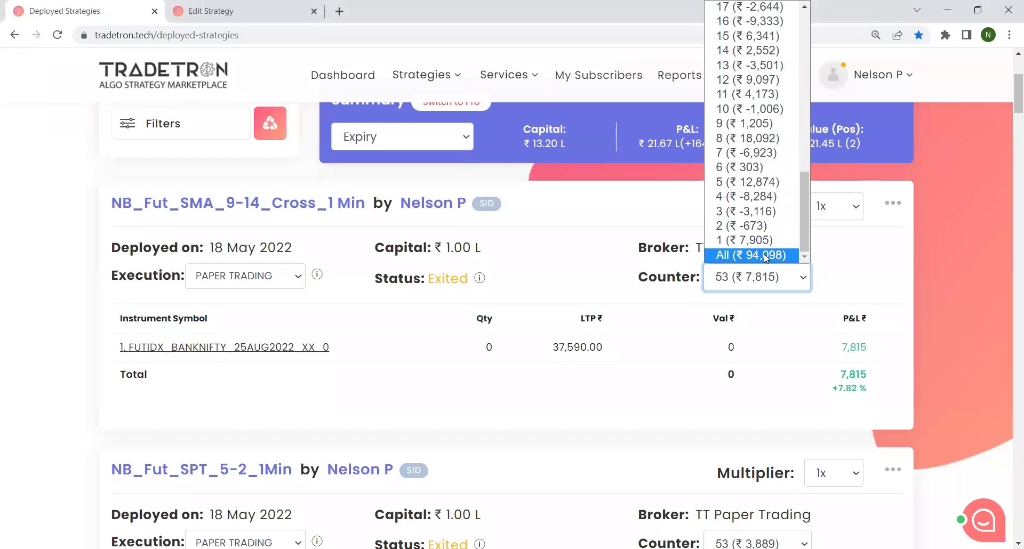
{"action": "left_click", "coordinate": [854, 255]}
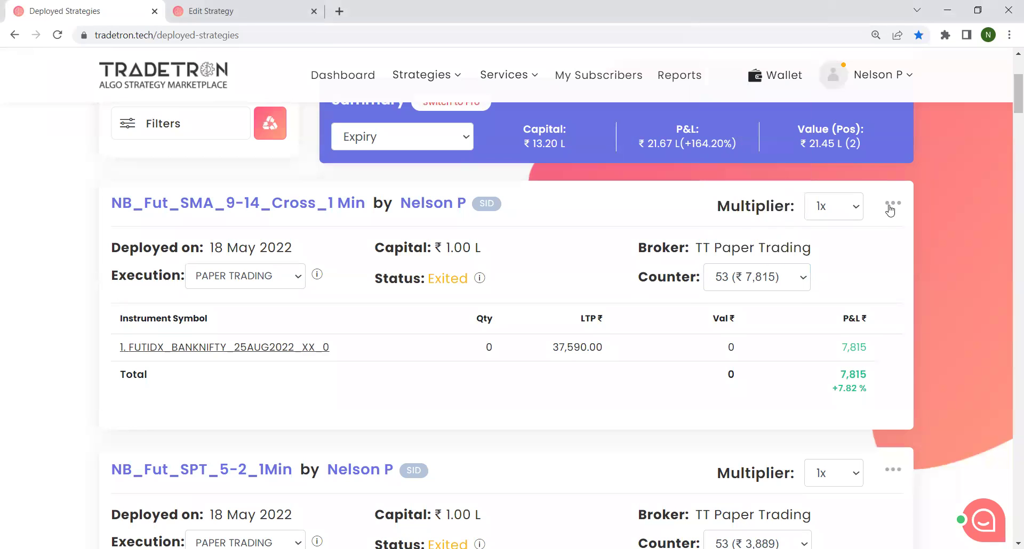
Step: Open the statistics of NB_Fut_SMA_9-14_Cross_1 Min, review its equity curve, totals and monthly PNL, and close them
{"action": "left_click", "coordinate": [889, 208]}
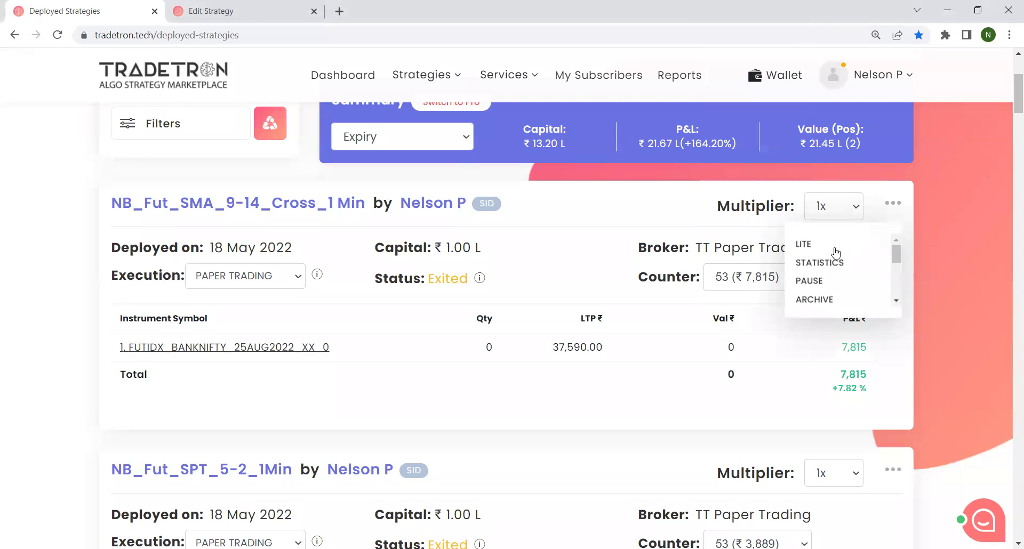
{"action": "left_click", "coordinate": [812, 263]}
{"action": "scroll", "coordinate": [619, 264], "scroll_direction": "down", "scroll_amount": 3}
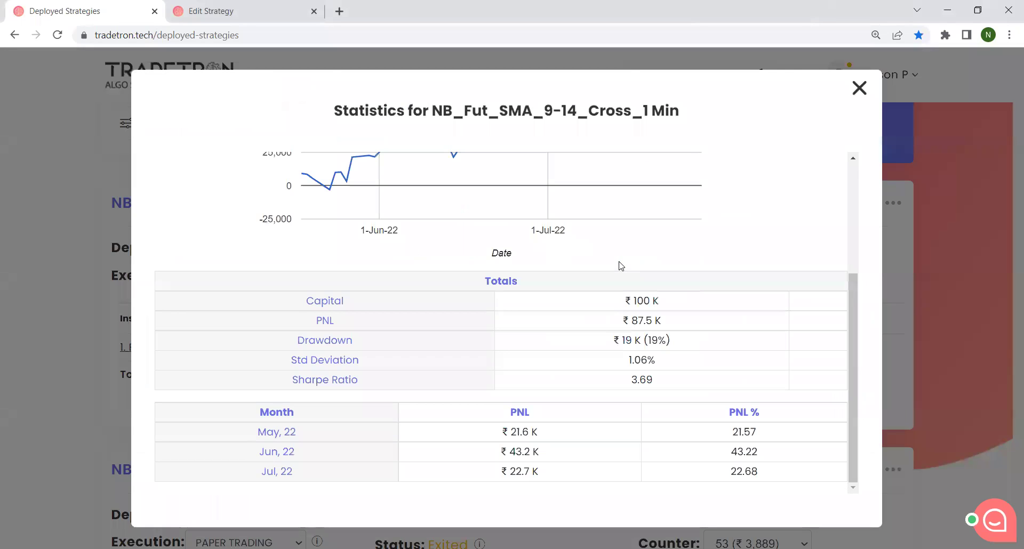
{"action": "scroll", "coordinate": [677, 318], "scroll_direction": "up", "scroll_amount": 3}
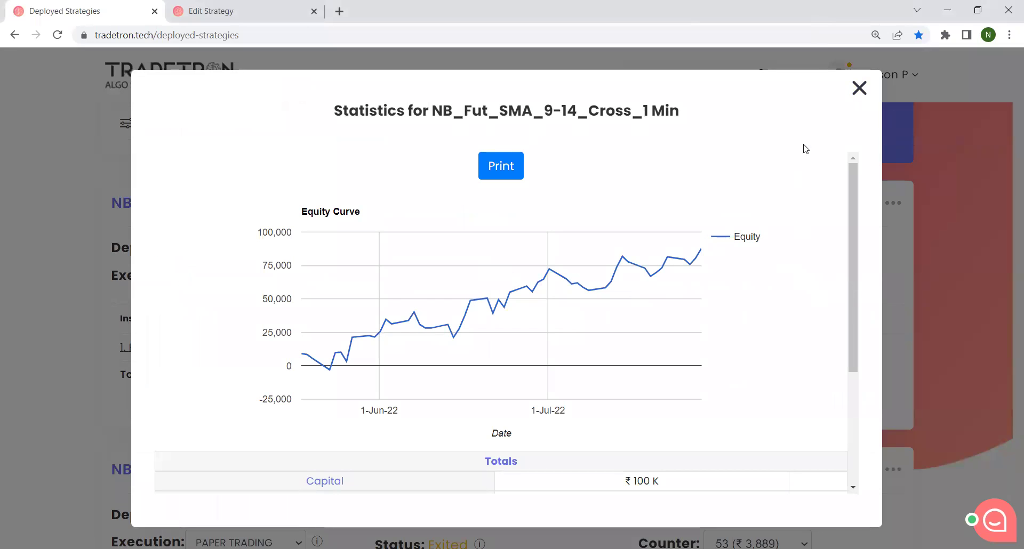
{"action": "left_click", "coordinate": [859, 88]}
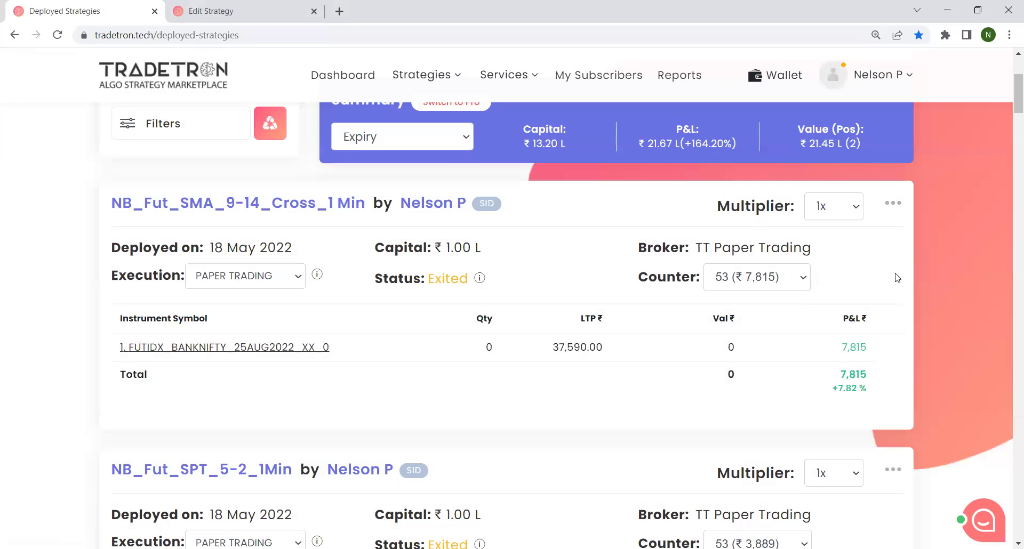
Step: Open the position details of the BANKNIFTY 25AUG2022 future in NB_Fut_SMA_9-14_Cross_1 Min, review its entries and exits, and close them
{"action": "scroll", "coordinate": [565, 341], "scroll_direction": "down", "scroll_amount": 1}
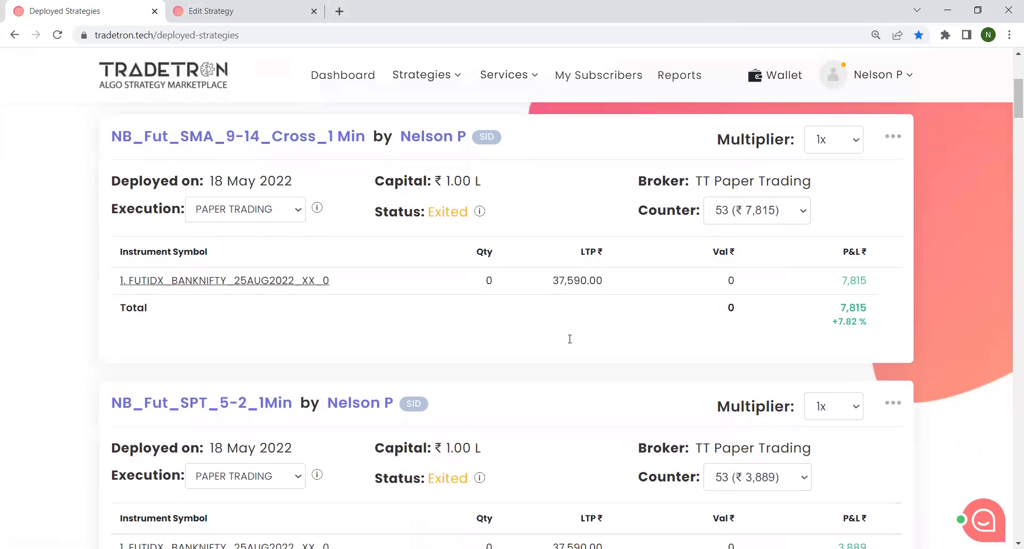
{"action": "scroll", "coordinate": [459, 322], "scroll_direction": "up", "scroll_amount": 1}
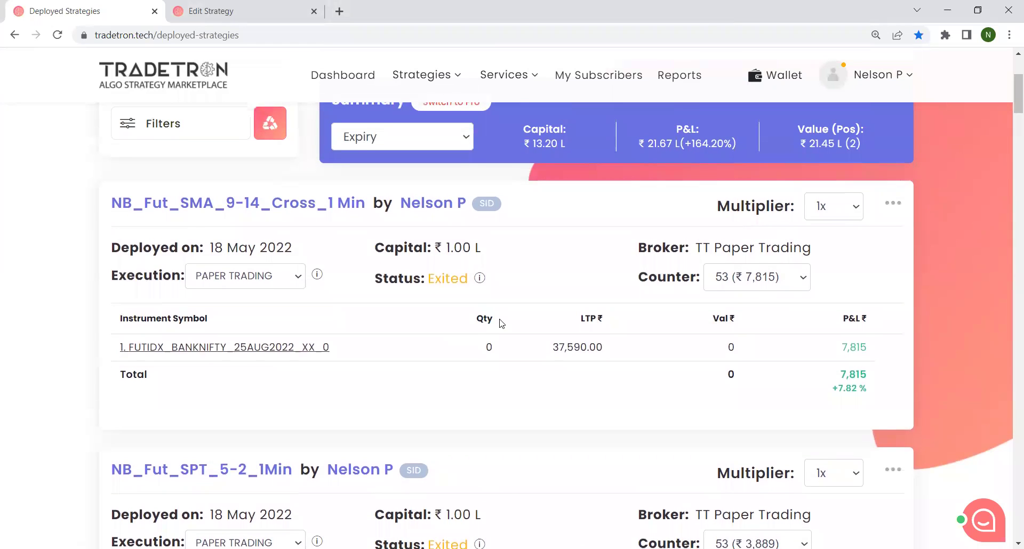
{"action": "left_click", "coordinate": [308, 347]}
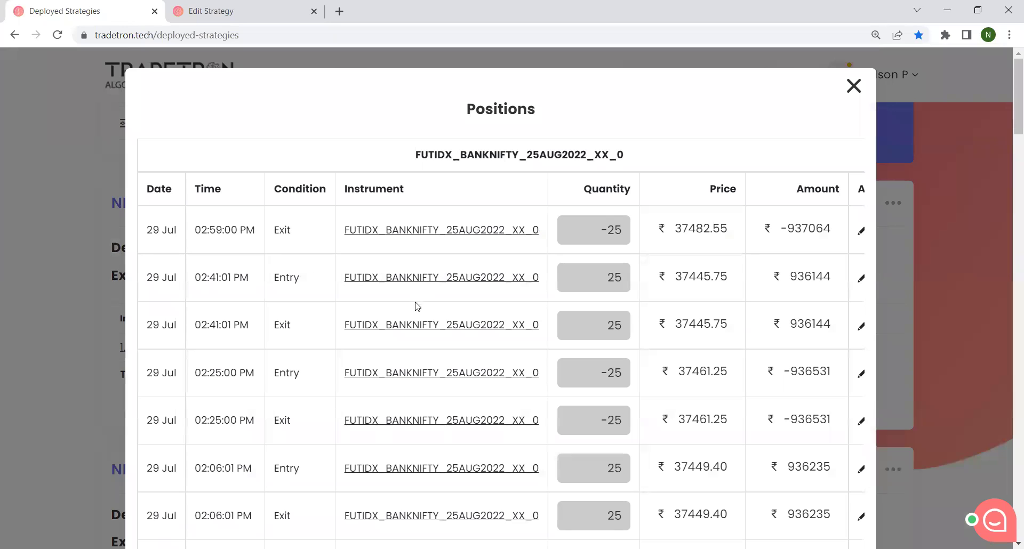
{"action": "scroll", "coordinate": [438, 301], "scroll_direction": "down", "scroll_amount": 1}
{"action": "scroll", "coordinate": [436, 299], "scroll_direction": "down", "scroll_amount": 1}
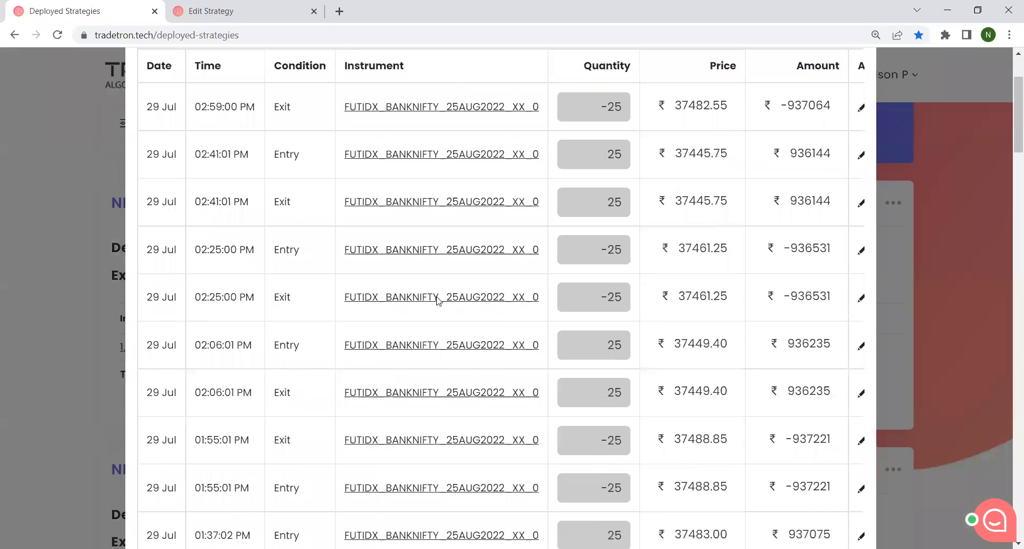
{"action": "scroll", "coordinate": [437, 298], "scroll_direction": "up", "scroll_amount": 2}
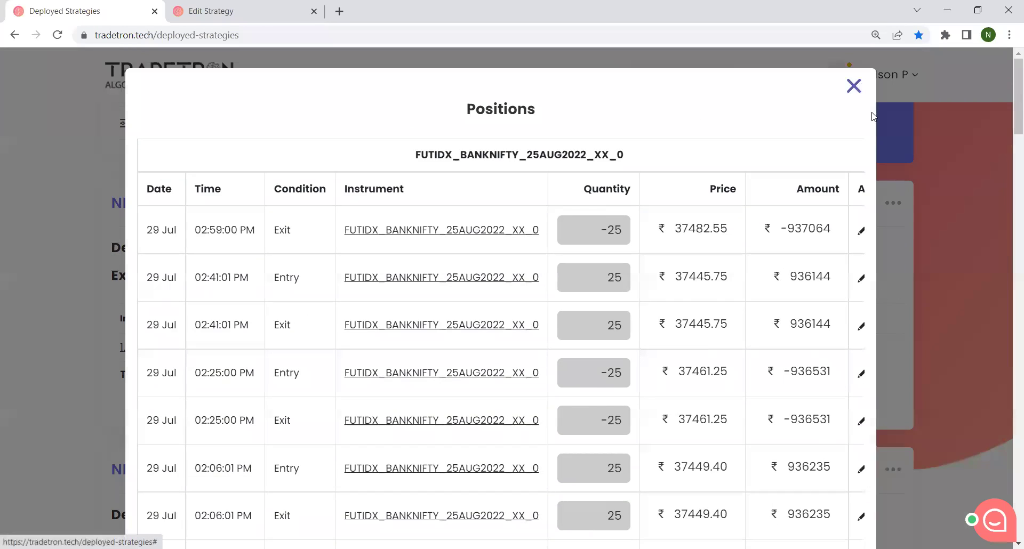
{"action": "left_click", "coordinate": [860, 85]}
Step: Review the results of the other deployed strategies and the counter history of NB_Fut_SMA_9-14_Cross_1 Min
{"action": "scroll", "coordinate": [901, 295], "scroll_direction": "down", "scroll_amount": 7}
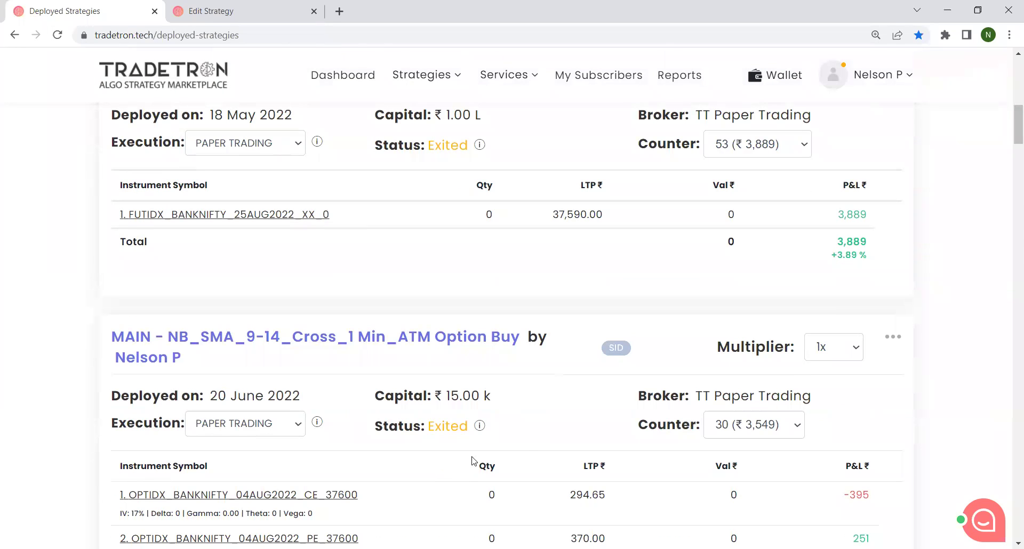
{"action": "scroll", "coordinate": [558, 414], "scroll_direction": "down", "scroll_amount": 1}
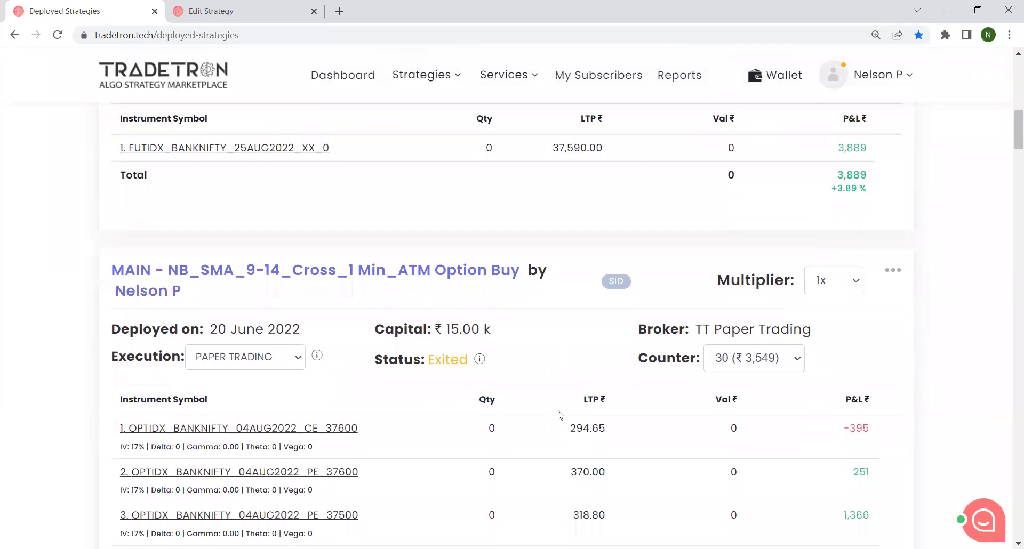
{"action": "scroll", "coordinate": [558, 415], "scroll_direction": "up", "scroll_amount": 10}
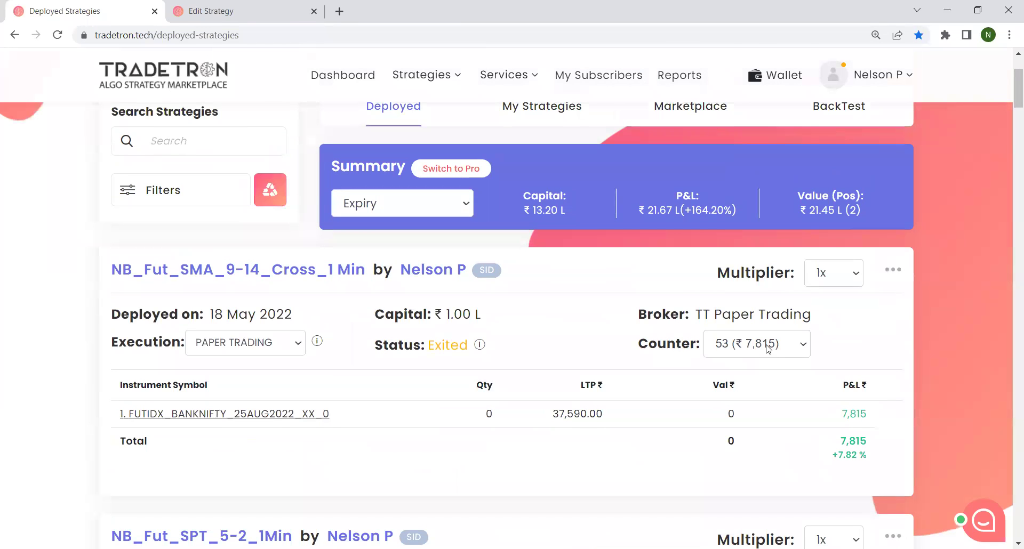
{"action": "left_click", "coordinate": [768, 347]}
{"action": "scroll", "coordinate": [749, 220], "scroll_direction": "down", "scroll_amount": 10}
{"action": "scroll", "coordinate": [749, 220], "scroll_direction": "up", "scroll_amount": 10}
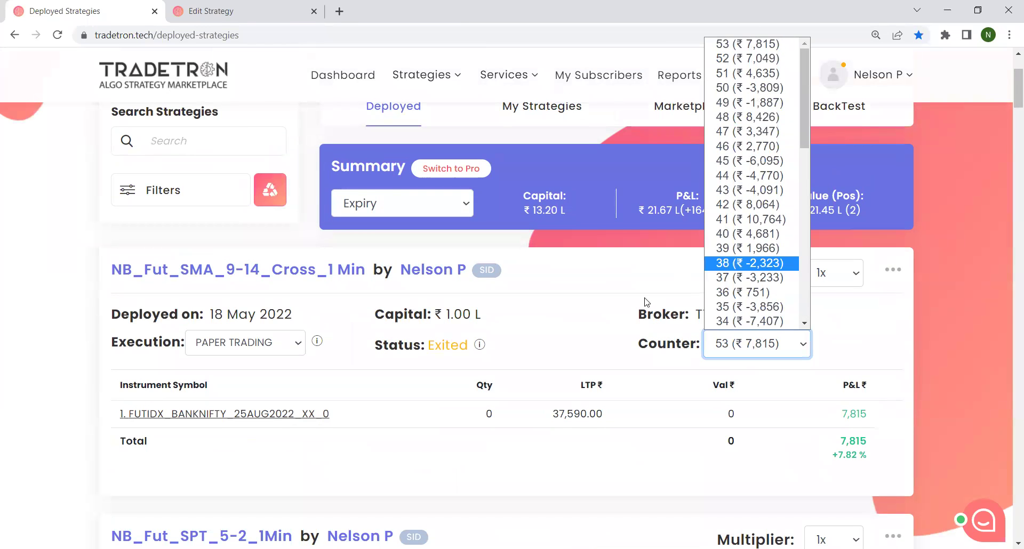
{"action": "scroll", "coordinate": [642, 320], "scroll_direction": "down", "scroll_amount": 15}
{"action": "scroll", "coordinate": [643, 322], "scroll_direction": "down", "scroll_amount": 10}
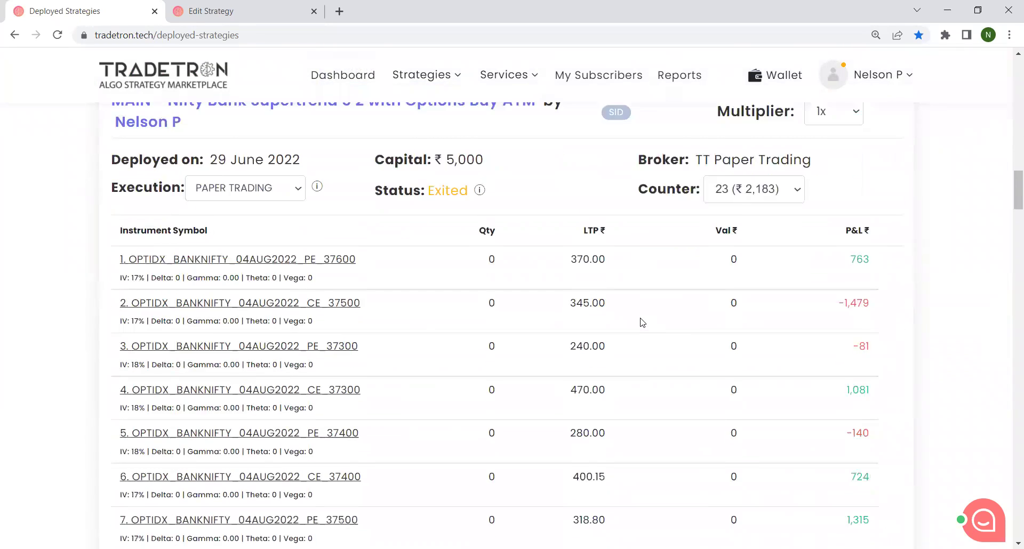
{"action": "scroll", "coordinate": [643, 322], "scroll_direction": "down", "scroll_amount": 1}
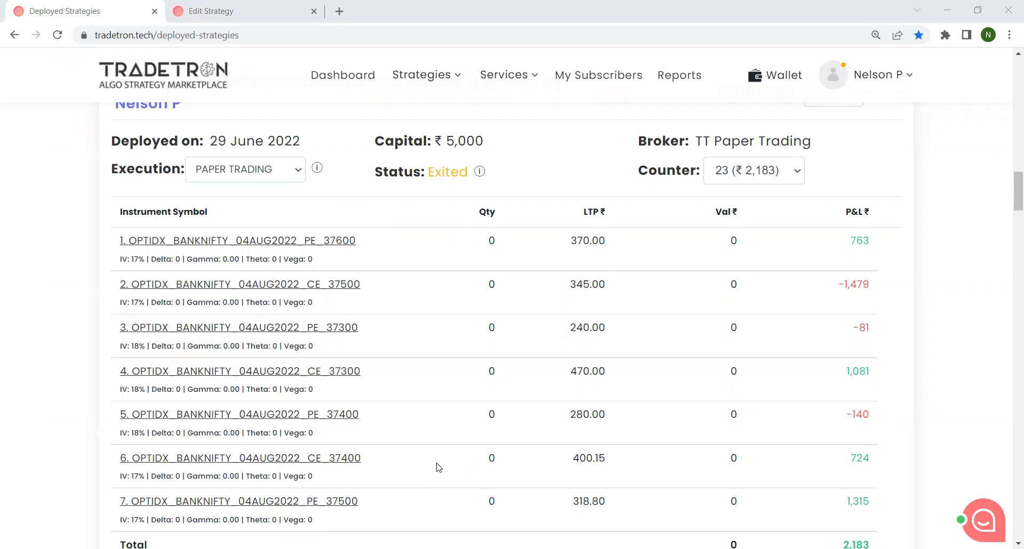
Step: Return to the strategy being edited, add a condition to the Set 1 entry, and paste a copy of the ORB Open block into it
{"action": "left_click", "coordinate": [277, 10]}
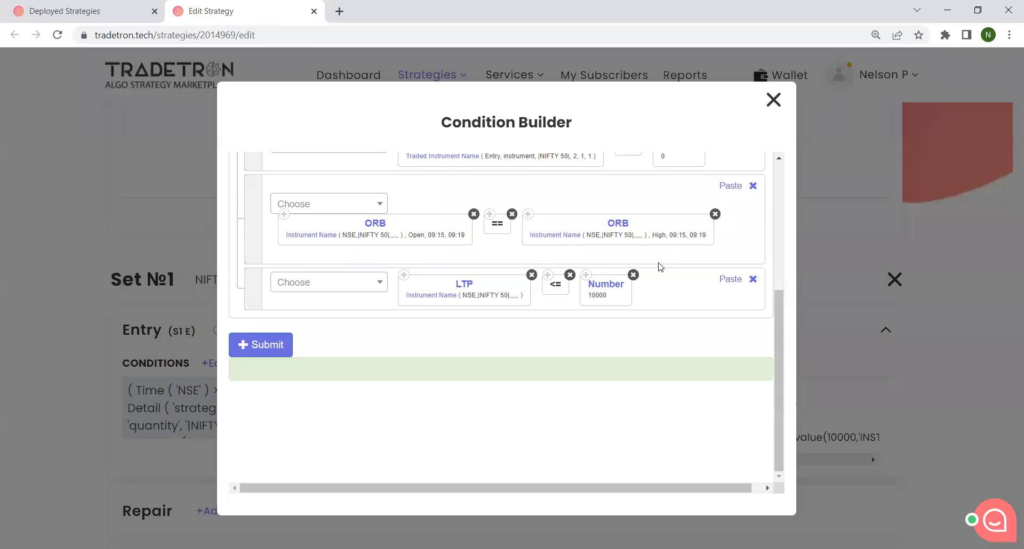
{"action": "scroll", "coordinate": [660, 267], "scroll_direction": "up", "scroll_amount": 5}
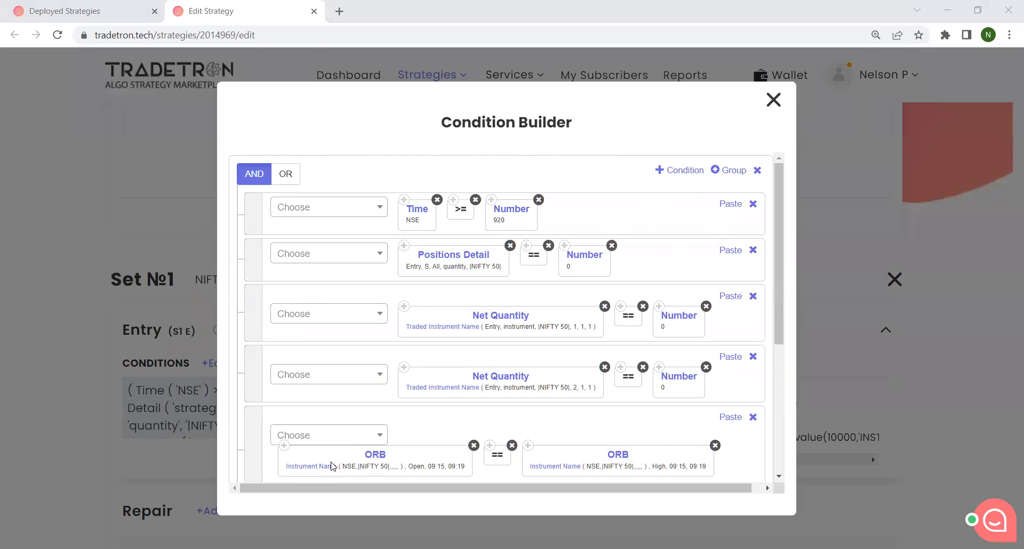
{"action": "left_click", "coordinate": [688, 174]}
{"action": "scroll", "coordinate": [346, 255], "scroll_direction": "down", "scroll_amount": 3}
{"action": "left_click", "coordinate": [287, 244]}
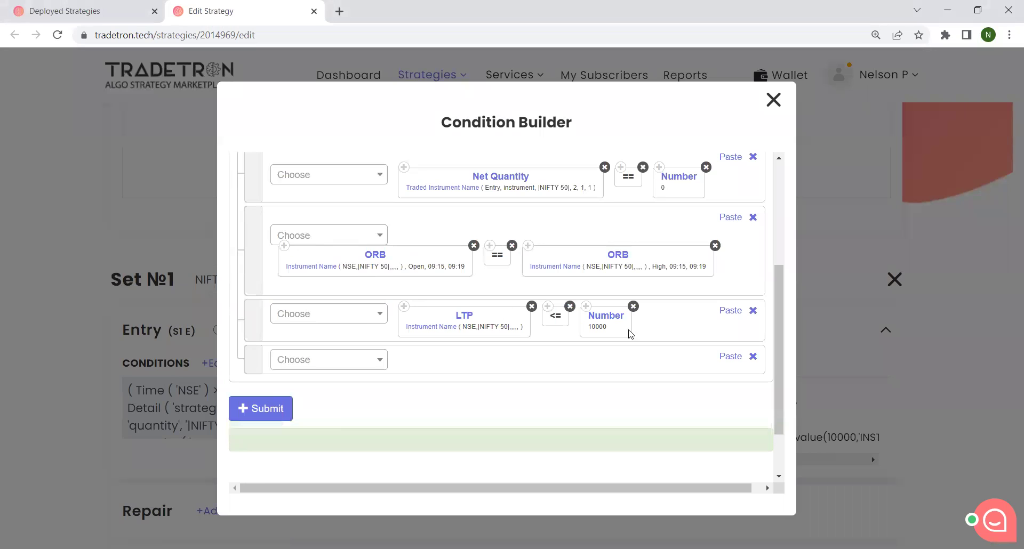
{"action": "left_click", "coordinate": [720, 358]}
Step: Change the pasted ORB block's instrument to exchange NFO and underlying NFO - NIFTY 50
{"action": "left_click", "coordinate": [441, 377]}
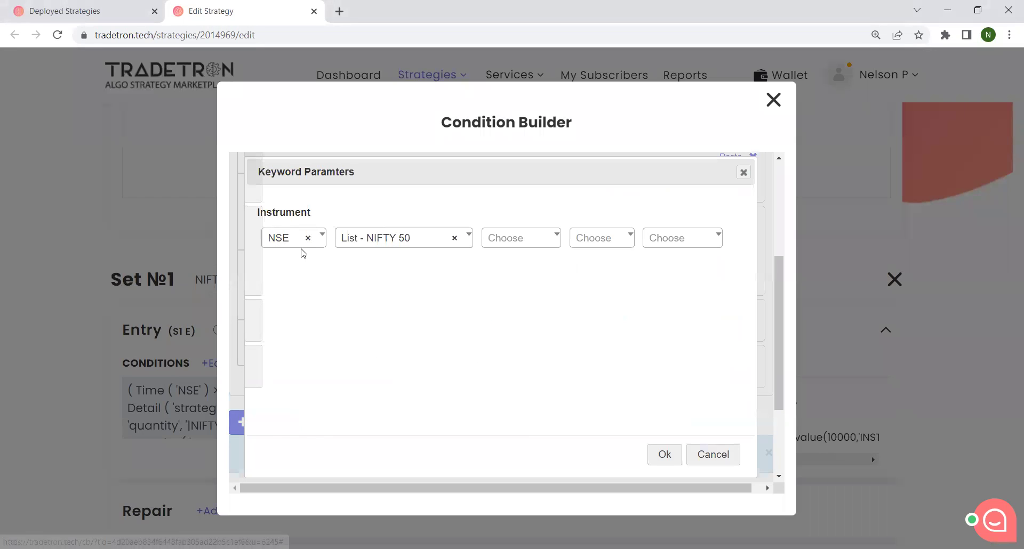
{"action": "left_click", "coordinate": [298, 239]}
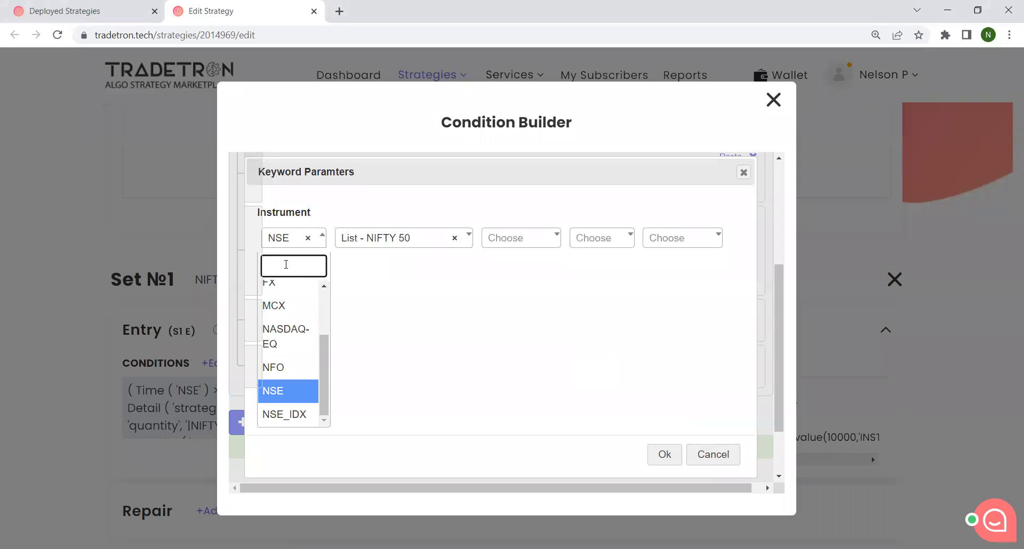
{"action": "type", "text": "NFO"}
{"action": "left_click", "coordinate": [283, 293]}
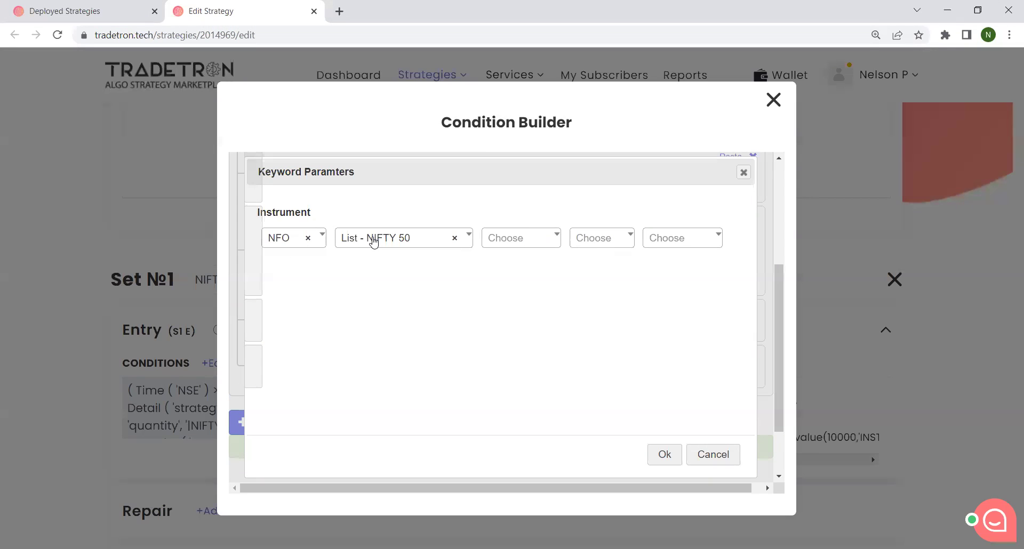
{"action": "left_click", "coordinate": [373, 240]}
{"action": "type", "text": "NI"}
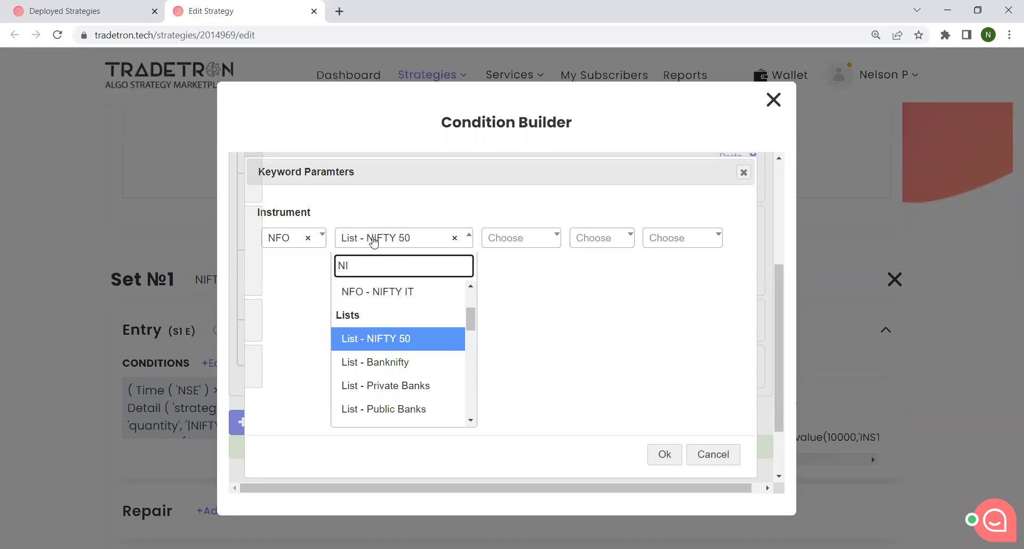
{"action": "left_click_drag", "start_coordinate": [472, 314], "coordinate": [471, 301]}
{"action": "left_click", "coordinate": [424, 298]}
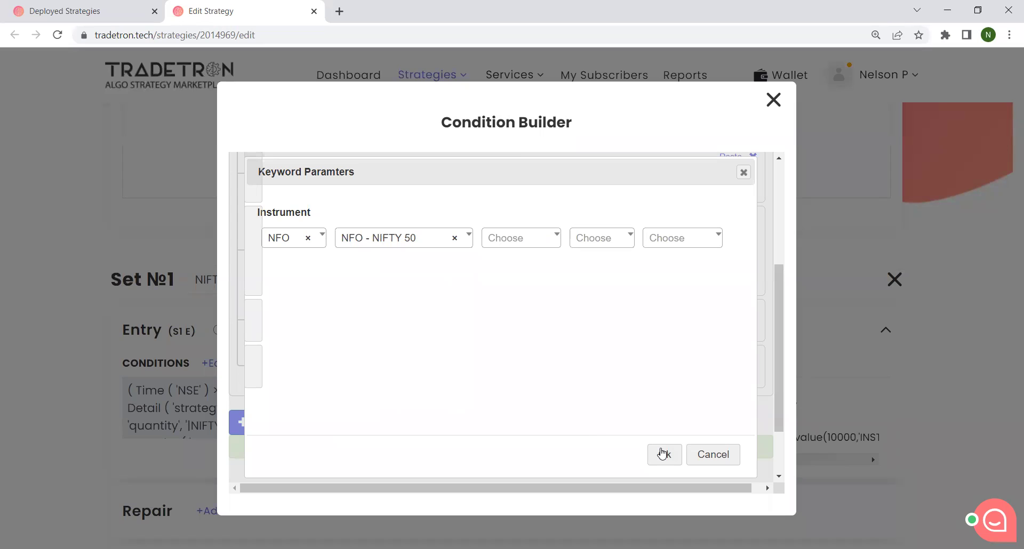
Step: Set the ORB instrument's expiry to Current Week, option type to CE and strike to ATM, and confirm the parameters
{"action": "left_click", "coordinate": [542, 241]}
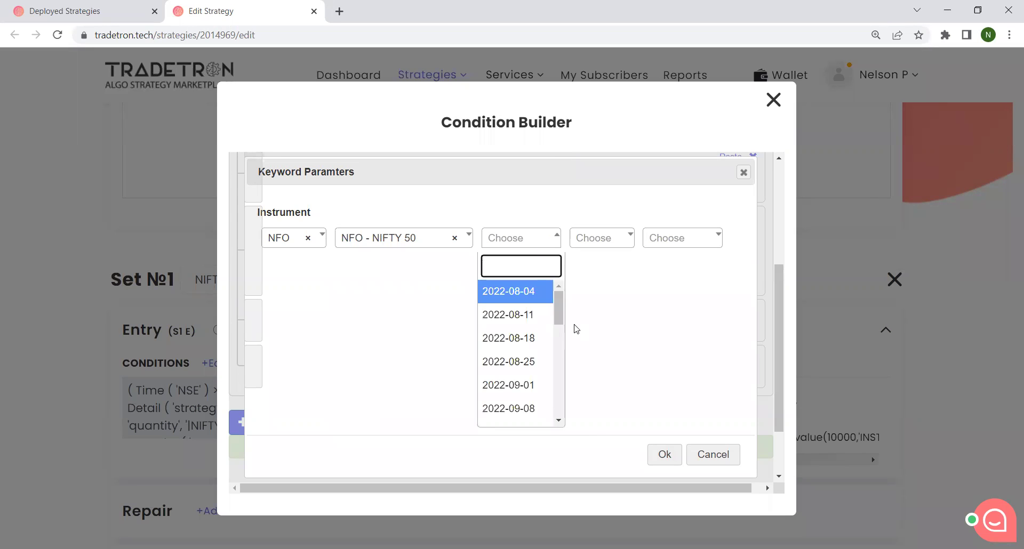
{"action": "left_click_drag", "start_coordinate": [559, 307], "coordinate": [555, 420]}
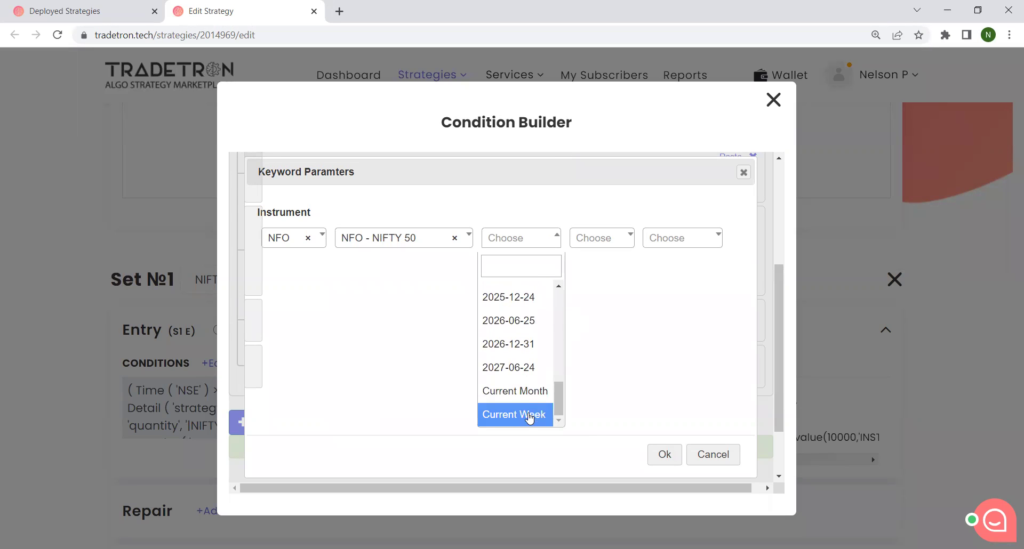
{"action": "left_click", "coordinate": [529, 415]}
{"action": "left_click", "coordinate": [593, 243]}
{"action": "left_click", "coordinate": [595, 296]}
{"action": "left_click", "coordinate": [714, 238]}
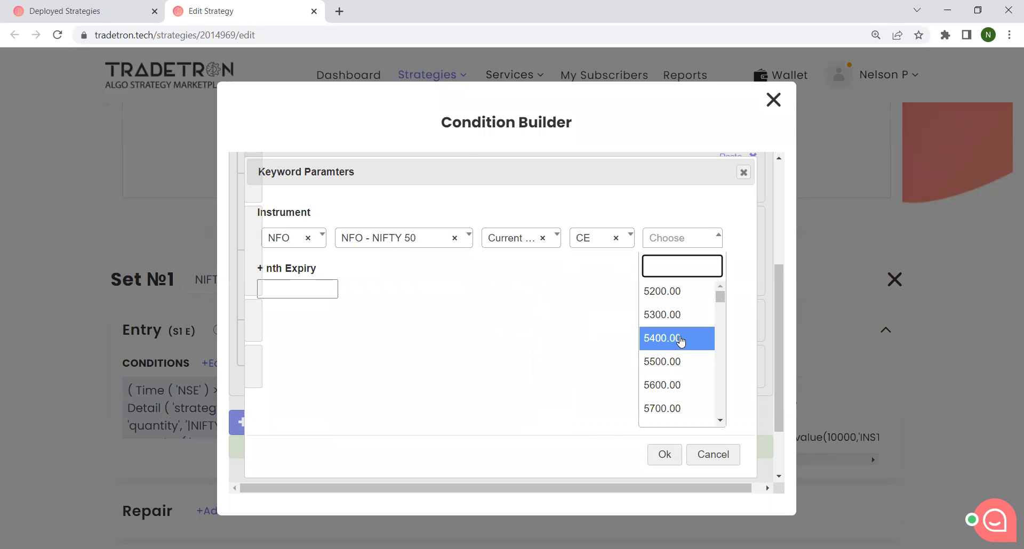
{"action": "scroll", "coordinate": [714, 374], "scroll_direction": "down", "scroll_amount": 10}
{"action": "scroll", "coordinate": [722, 400], "scroll_direction": "down", "scroll_amount": 15}
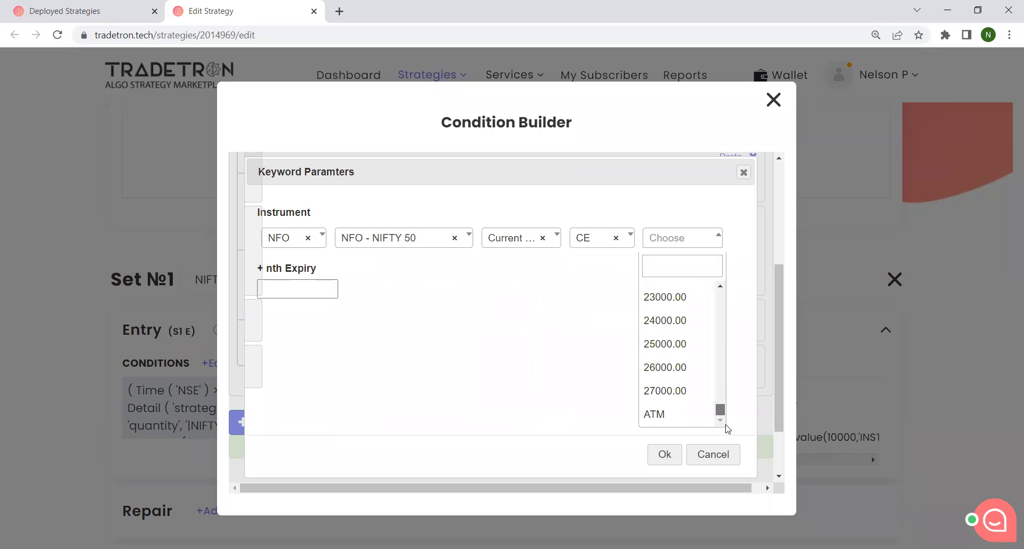
{"action": "left_click", "coordinate": [687, 414]}
{"action": "left_click", "coordinate": [664, 455]}
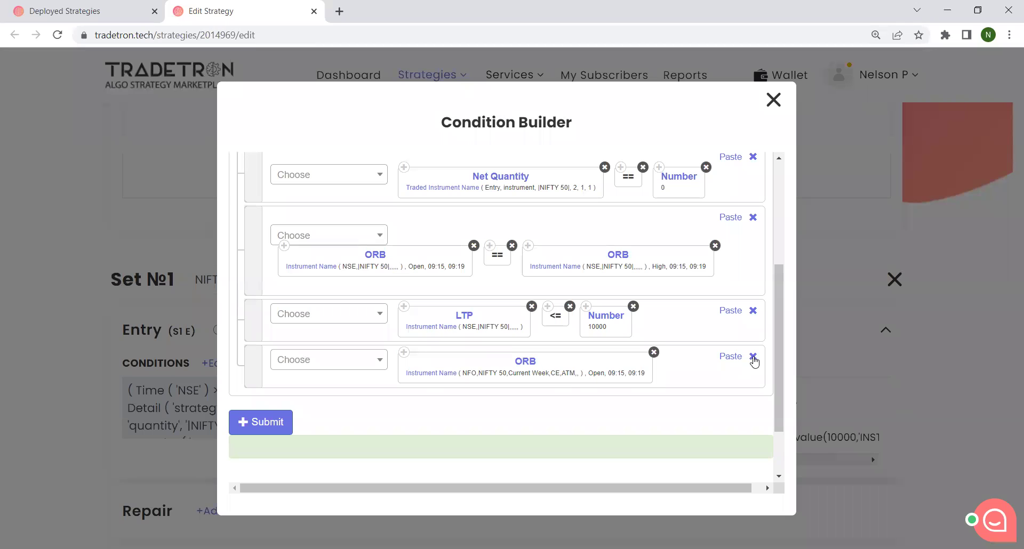
Step: Clear the expiry, option type and strike from the pasted ORB block's instrument and confirm
{"action": "left_click", "coordinate": [442, 373]}
{"action": "left_click", "coordinate": [538, 237]}
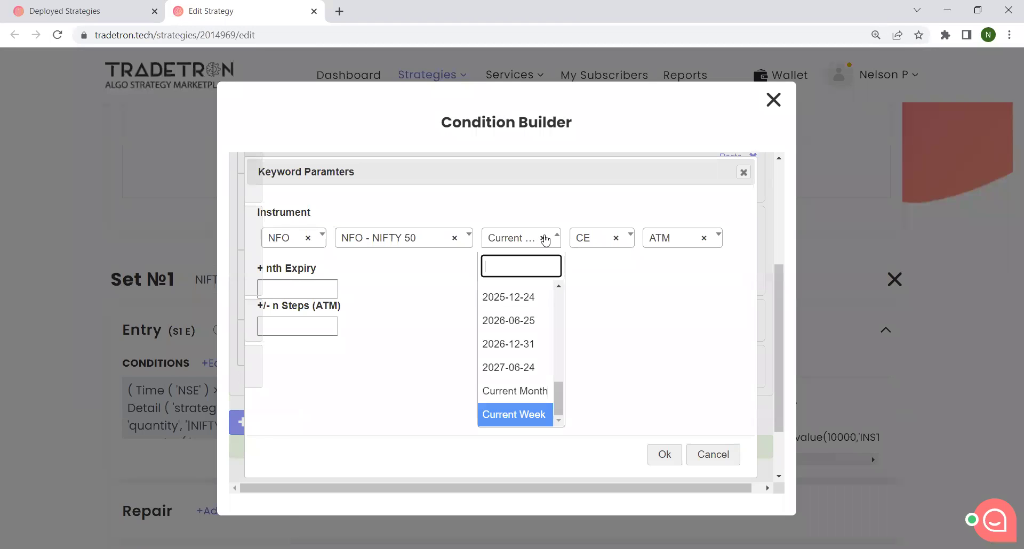
{"action": "left_click", "coordinate": [543, 238]}
{"action": "left_click", "coordinate": [616, 238]}
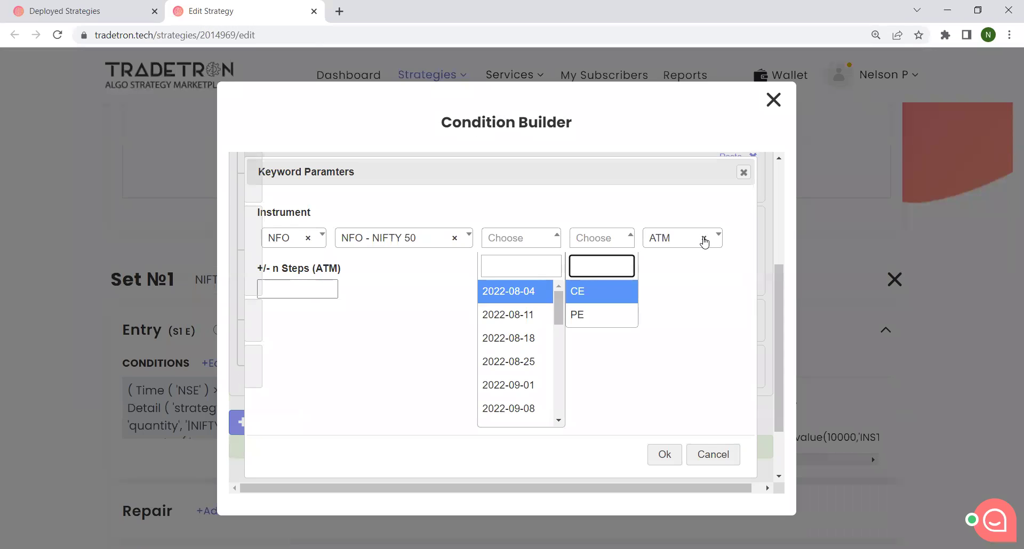
{"action": "left_click", "coordinate": [704, 238]}
{"action": "left_click", "coordinate": [665, 338]}
{"action": "left_click", "coordinate": [662, 454]}
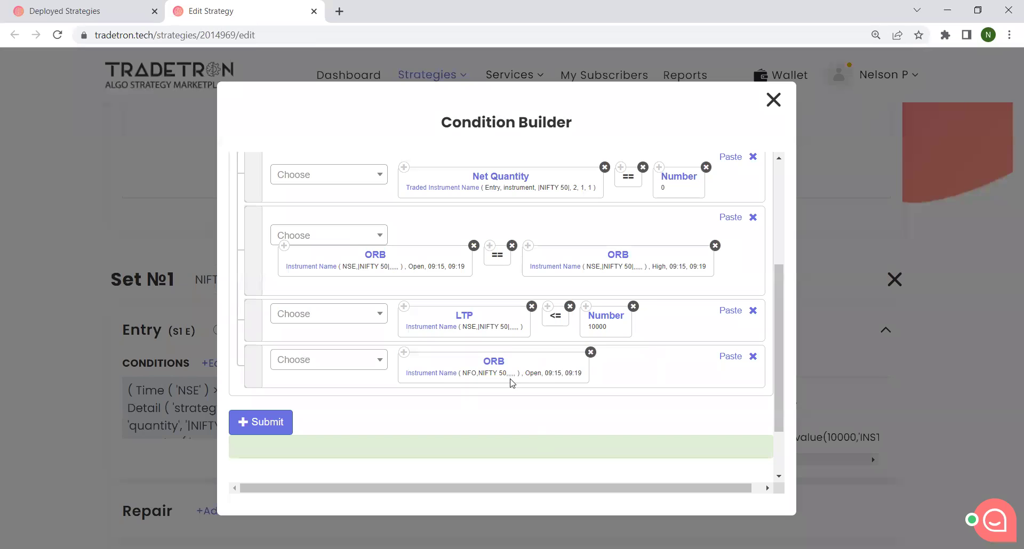
Step: Set the pasted ORB block's instrument expiry to Current Month and confirm
{"action": "left_click", "coordinate": [437, 375]}
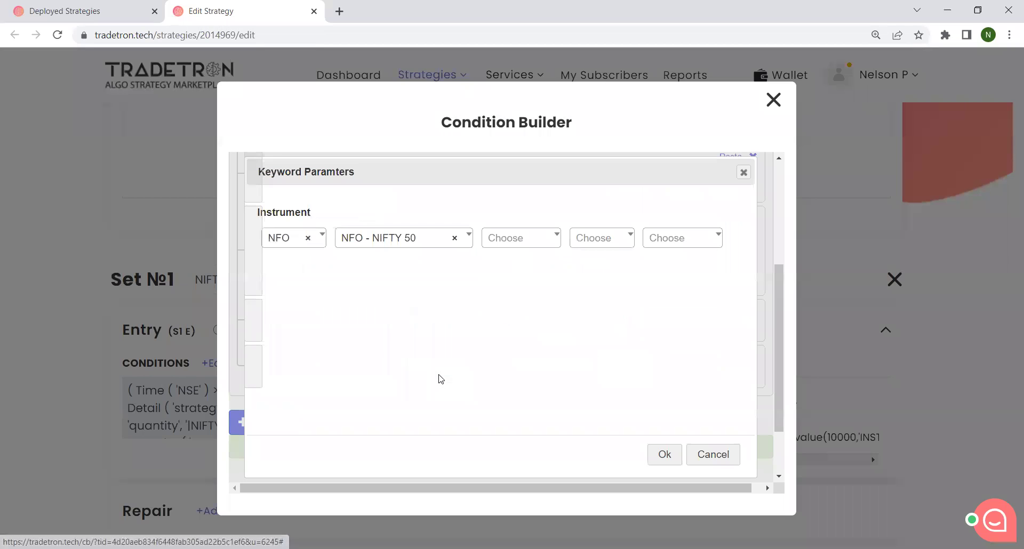
{"action": "left_click", "coordinate": [501, 240]}
{"action": "left_click_drag", "start_coordinate": [560, 316], "coordinate": [539, 408]}
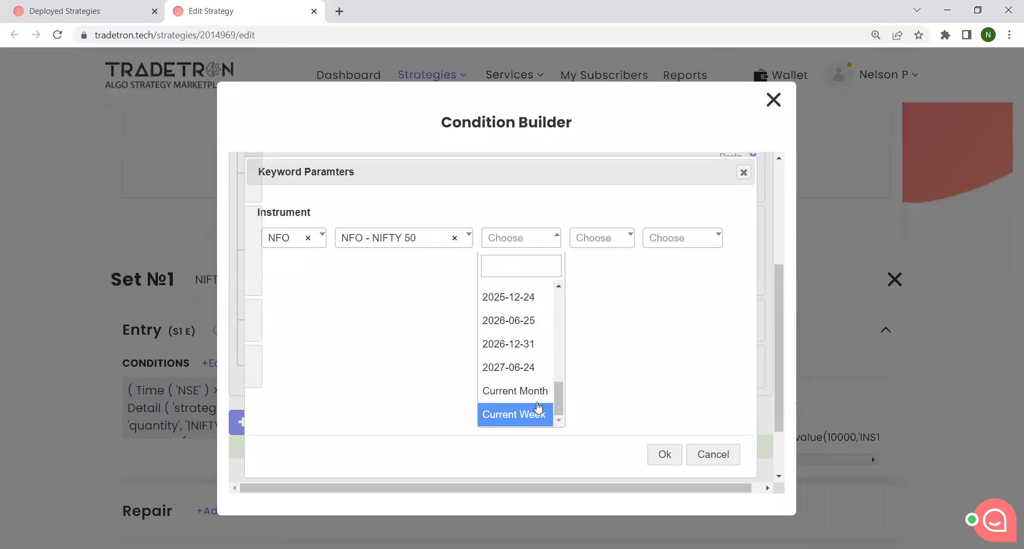
{"action": "left_click", "coordinate": [537, 401]}
{"action": "left_click", "coordinate": [664, 455]}
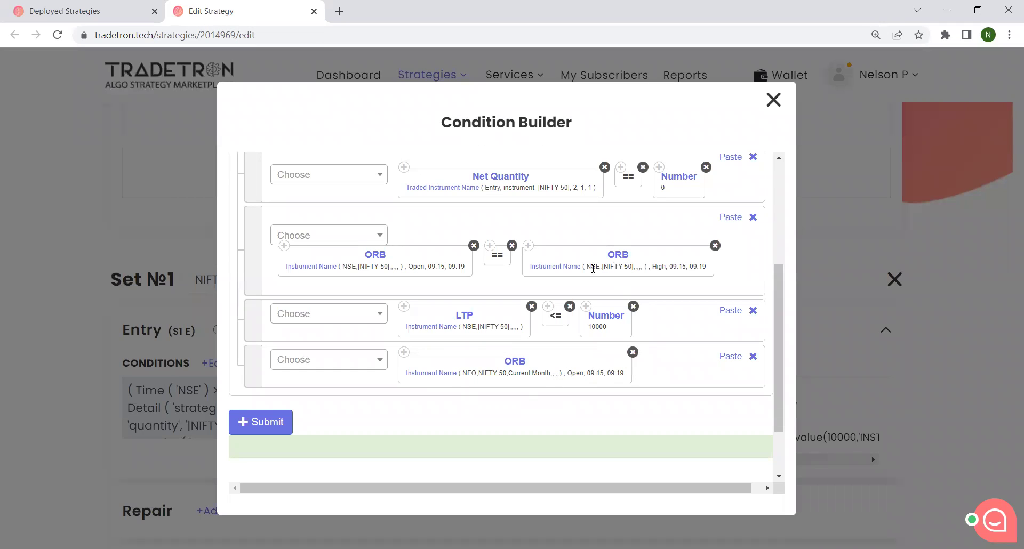
Step: Delete the NFO ORB condition, submit the remaining entry conditions, and close the Condition Builder
{"action": "left_click", "coordinate": [753, 356]}
{"action": "left_click", "coordinate": [284, 378]}
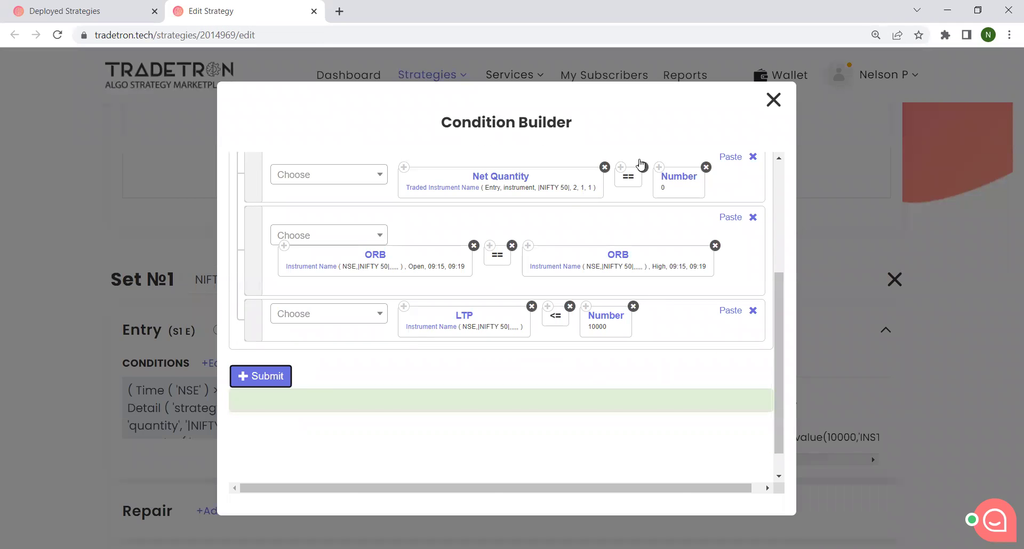
{"action": "left_click", "coordinate": [773, 99]}
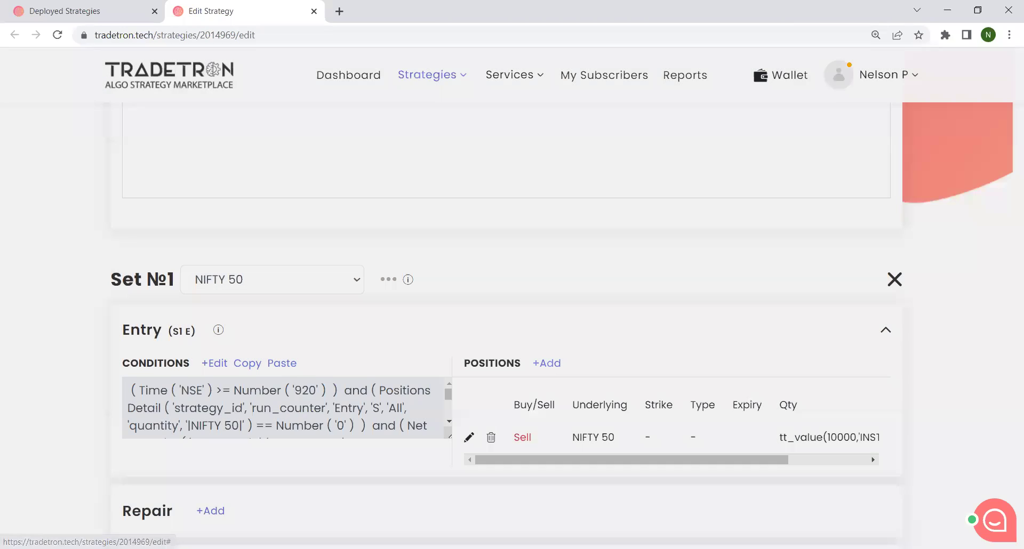
Step: Open the Tradetron YouTube channel's videos page in a new tab and search the channel for "Data"
{"action": "key", "text": "alt+Tab"}
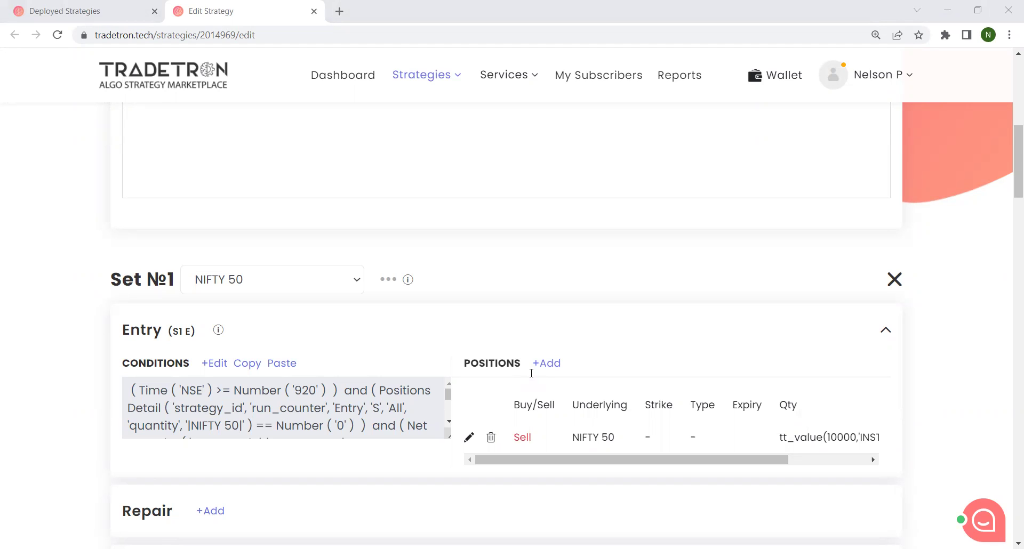
{"action": "left_click", "coordinate": [339, 11]}
{"action": "left_click", "coordinate": [333, 58]}
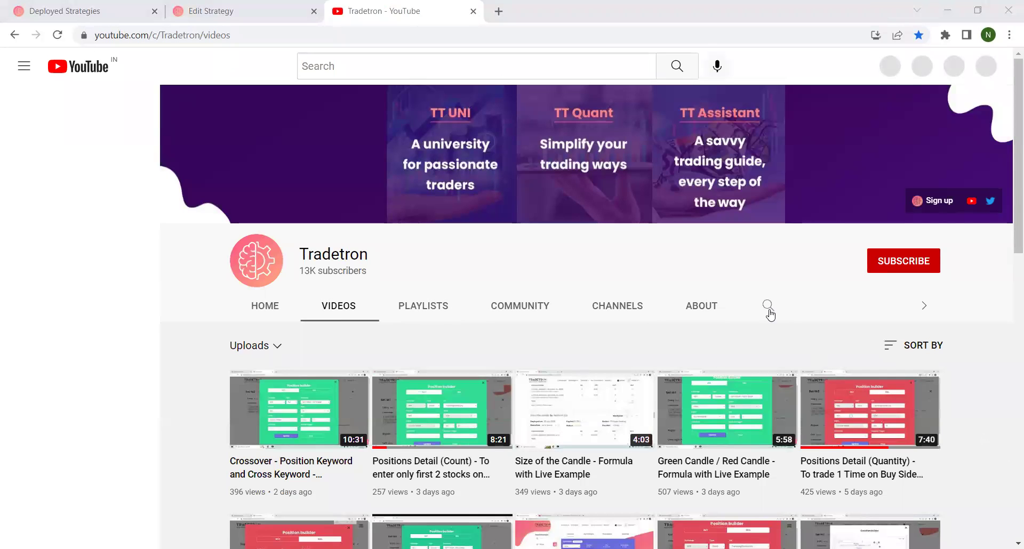
{"action": "left_click", "coordinate": [770, 314]}
{"action": "type", "text": "Data"}
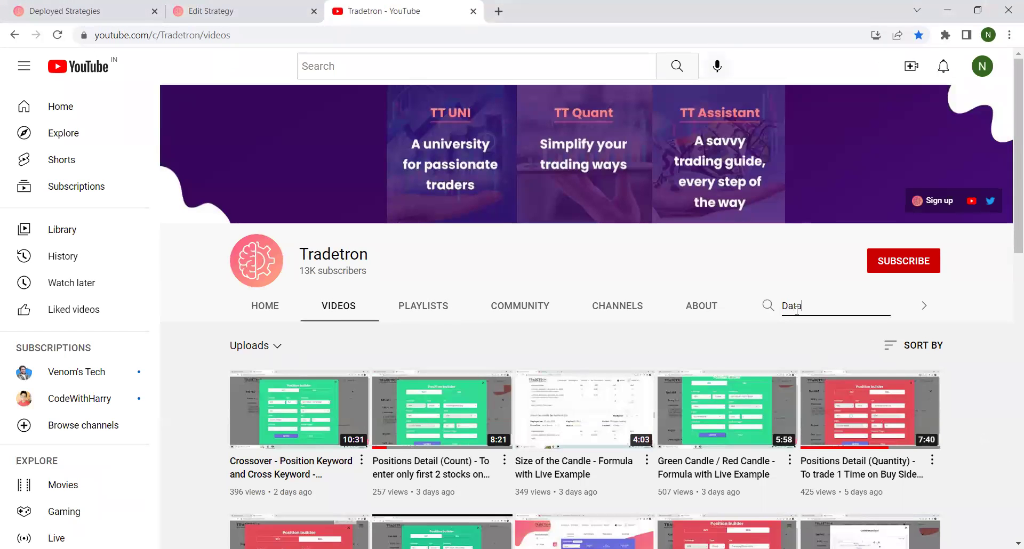
{"action": "key", "text": "Return"}
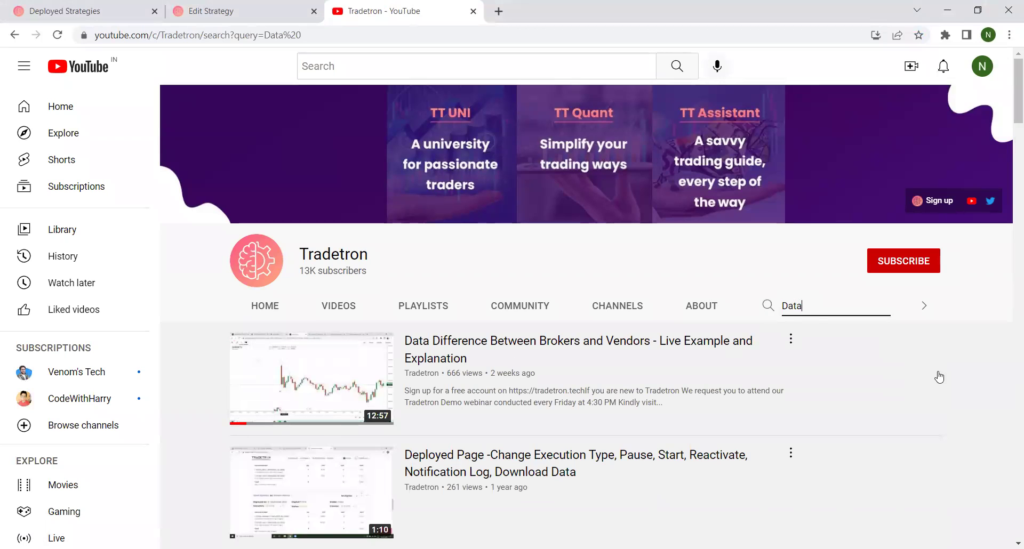
Step: Search the Tradetron channel for "Supertrend" and look over the matching videos
{"action": "double_click", "coordinate": [796, 302]}
{"action": "type", "text": "supertrend"}
{"action": "key", "text": "Return"}
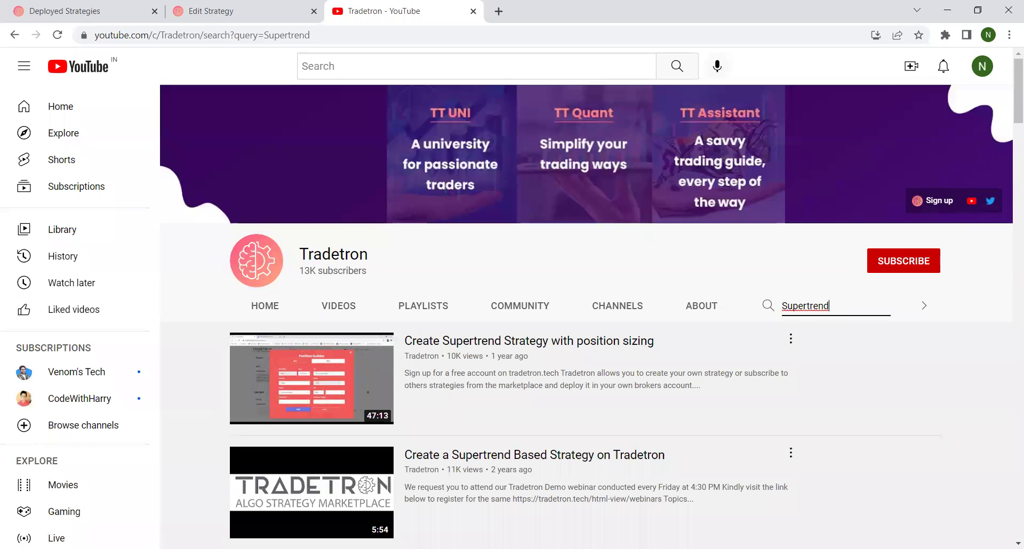
{"action": "mouse_move", "coordinate": [504, 368]}
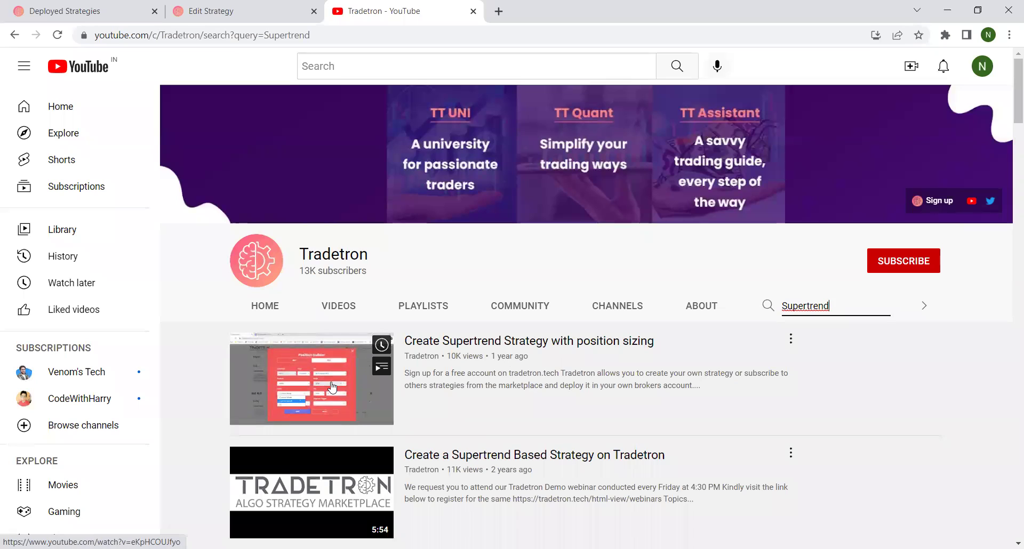
{"action": "scroll", "coordinate": [504, 368], "scroll_direction": "down", "scroll_amount": 1}
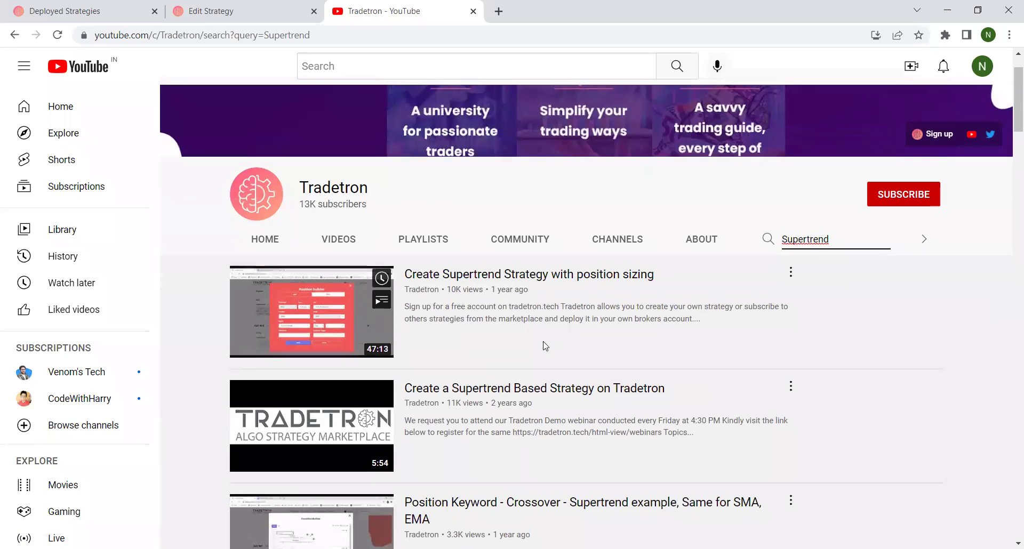
Step: Clear the channel search and browse the Tradetron channel's uploaded videos
{"action": "double_click", "coordinate": [794, 241]}
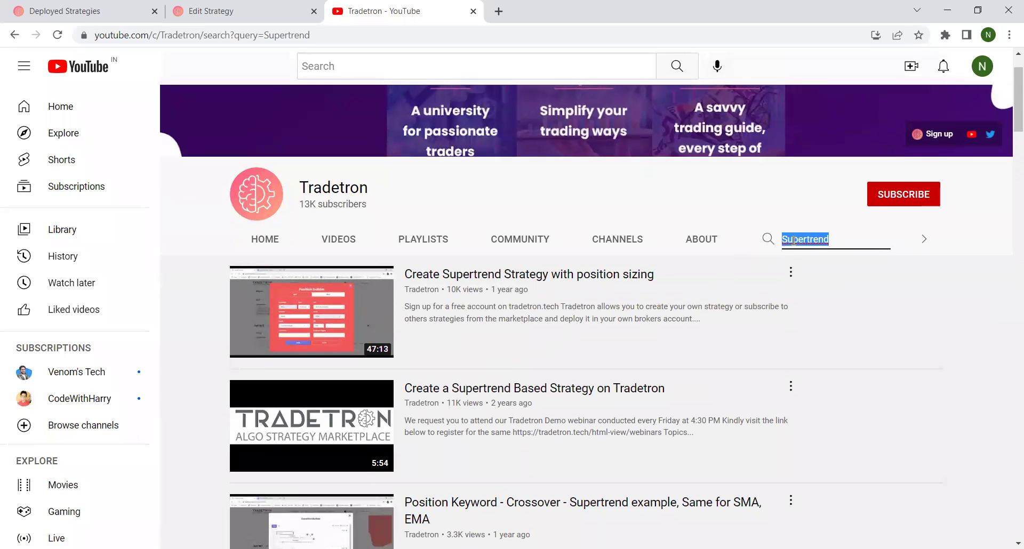
{"action": "key", "text": "BackSpace"}
{"action": "left_click", "coordinate": [338, 240]}
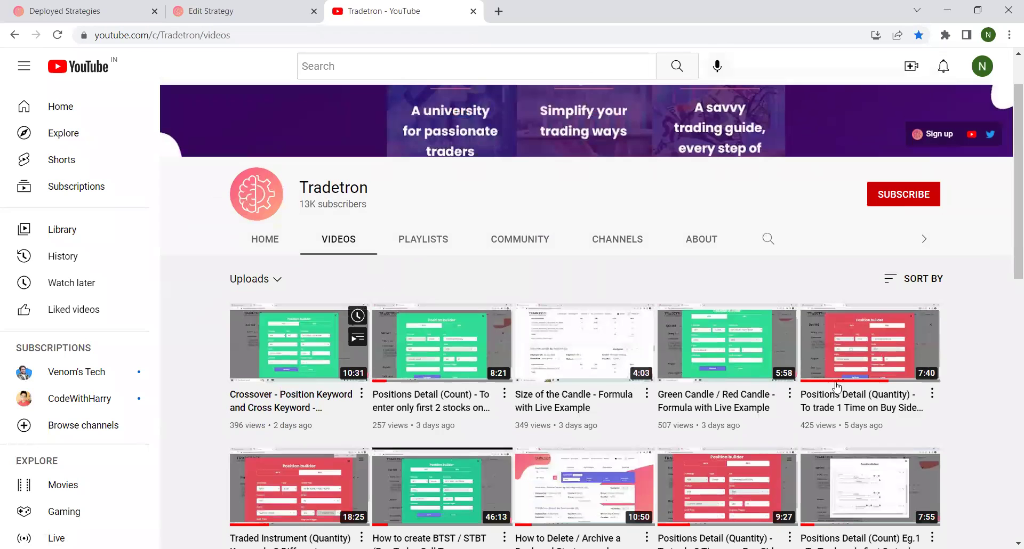
{"action": "scroll", "coordinate": [853, 426], "scroll_direction": "down", "scroll_amount": 5}
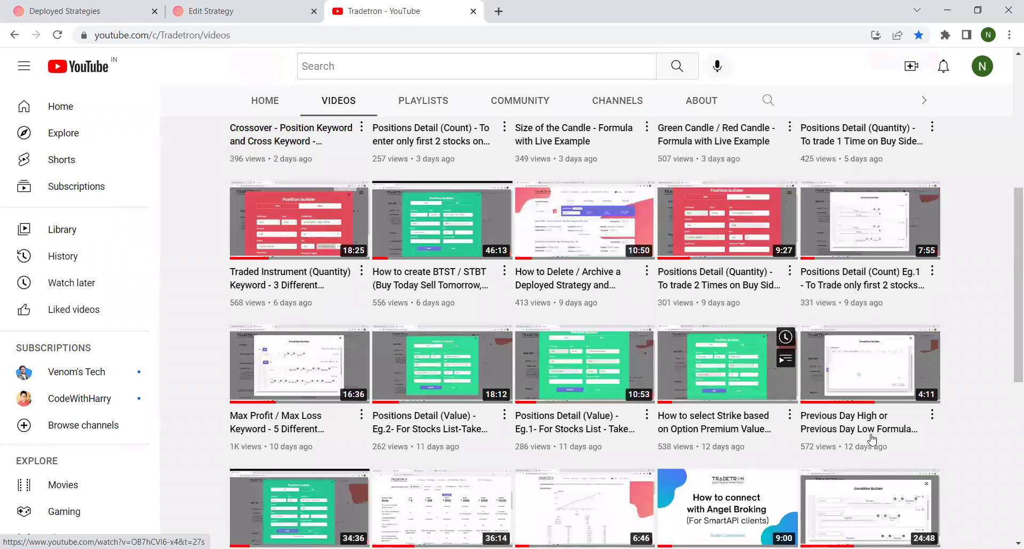
{"action": "scroll", "coordinate": [957, 424], "scroll_direction": "down", "scroll_amount": 5}
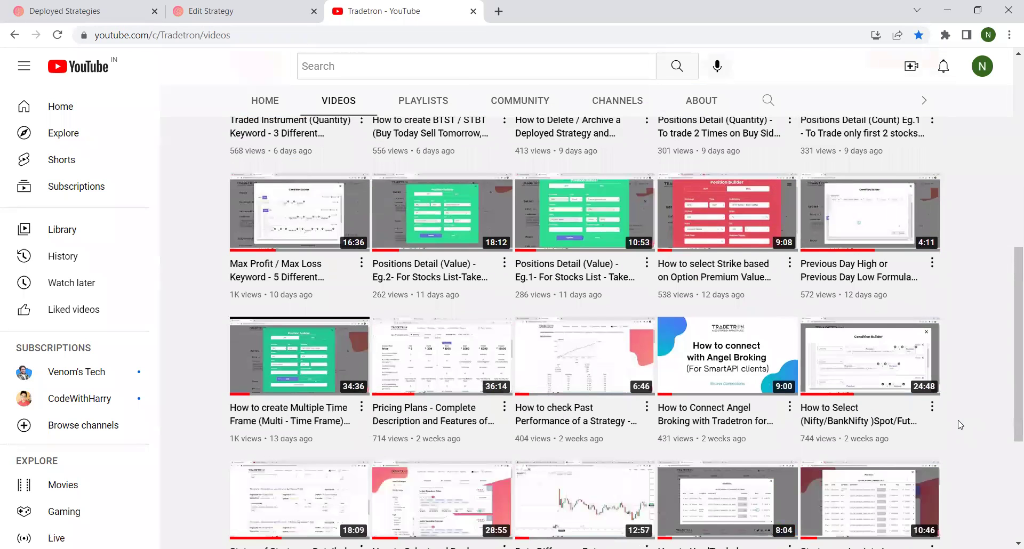
{"action": "scroll", "coordinate": [960, 425], "scroll_direction": "up", "scroll_amount": 2}
{"action": "scroll", "coordinate": [960, 423], "scroll_direction": "up", "scroll_amount": 9}
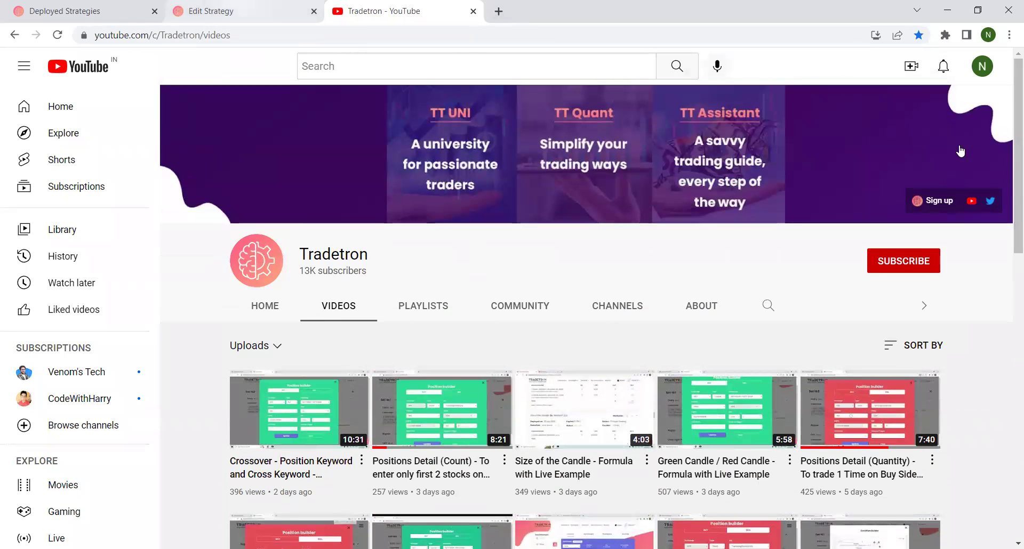
Step: From the strategy page's footer Resources, open the Blog and Keyword Documentation in new tabs, and show the Keyword Documentation
{"action": "key", "text": "ctrl+shift+Tab"}
{"action": "scroll", "coordinate": [1009, 373], "scroll_direction": "down", "scroll_amount": 1}
{"action": "scroll", "coordinate": [1009, 373], "scroll_direction": "down", "scroll_amount": 20}
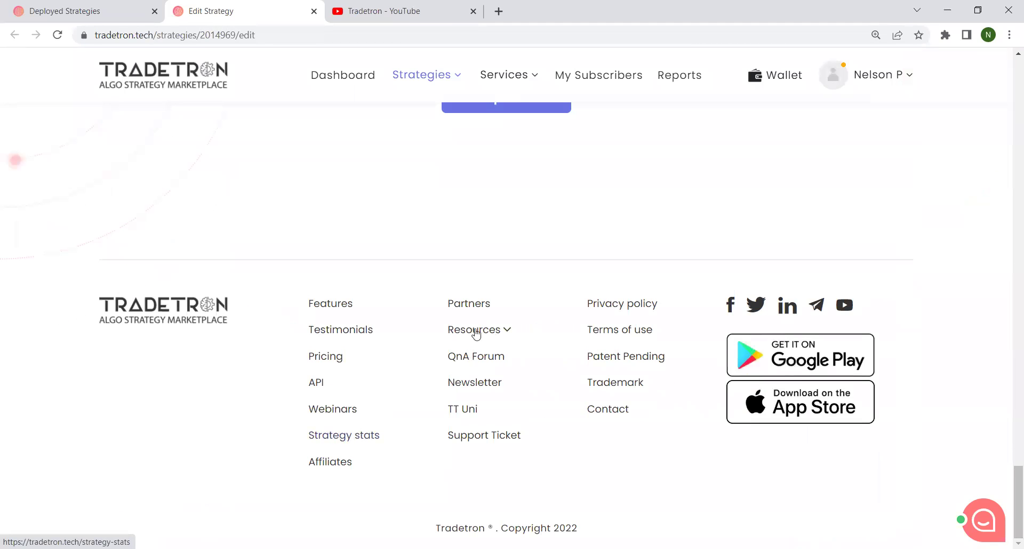
{"action": "left_click", "coordinate": [475, 331]}
{"action": "scroll", "coordinate": [477, 334], "scroll_direction": "down", "scroll_amount": 1}
{"action": "scroll", "coordinate": [478, 334], "scroll_direction": "down", "scroll_amount": 2}
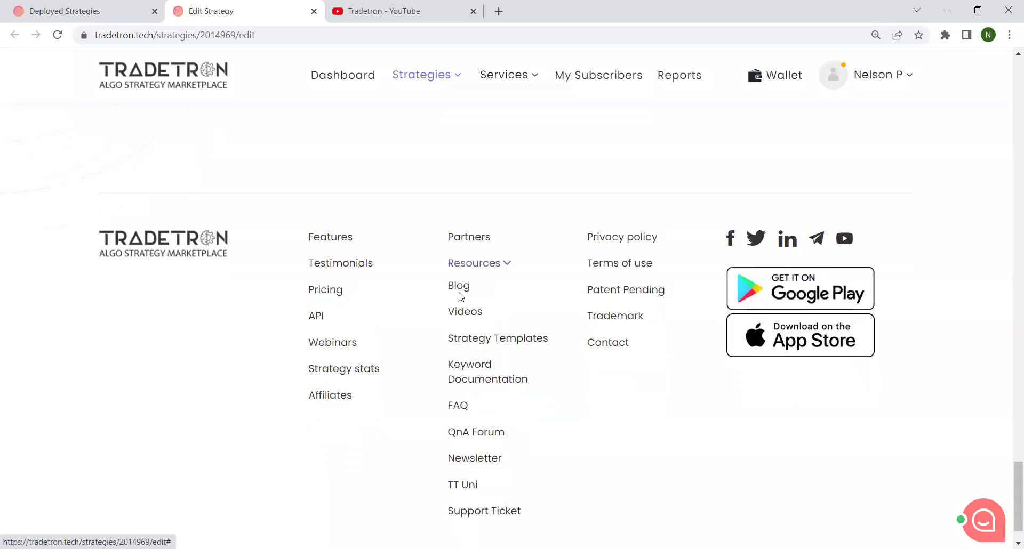
{"action": "middle_click", "coordinate": [460, 291]}
{"action": "scroll", "coordinate": [479, 306], "scroll_direction": "down", "scroll_amount": 2}
{"action": "right_click", "coordinate": [455, 335]}
{"action": "left_click", "coordinate": [485, 344]}
{"action": "left_click", "coordinate": [555, 15]}
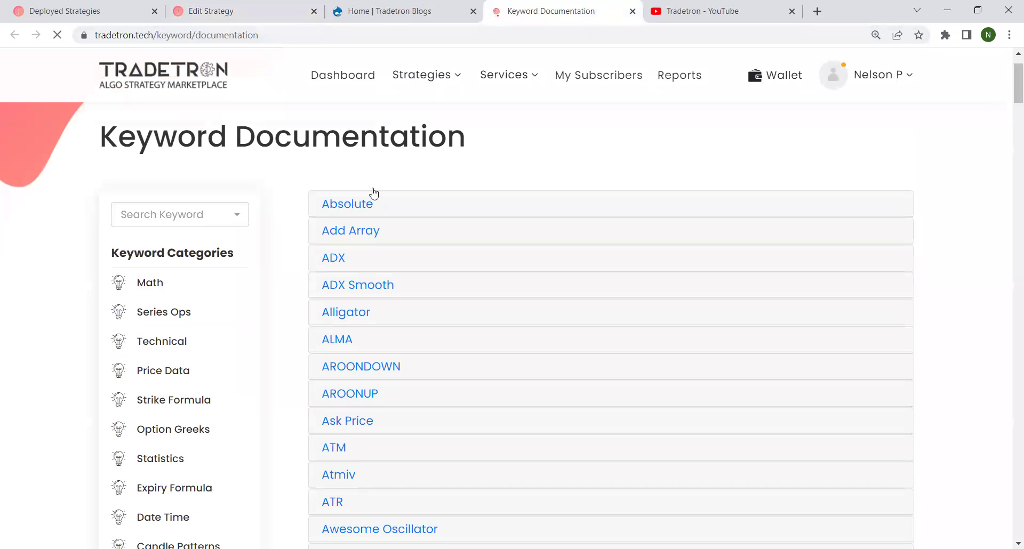
Step: Expand the ADX Smooth, BBPercentage and Cross entries in the keyword documentation to view their explanations
{"action": "scroll", "coordinate": [374, 193], "scroll_direction": "down", "scroll_amount": 1}
{"action": "left_click", "coordinate": [560, 214]}
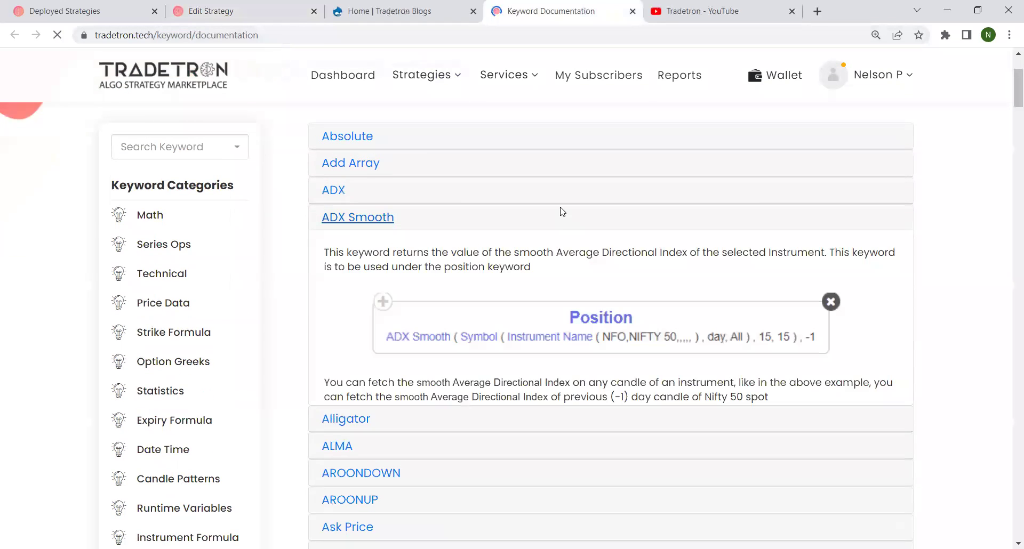
{"action": "scroll", "coordinate": [561, 211], "scroll_direction": "down", "scroll_amount": 1}
{"action": "scroll", "coordinate": [457, 290], "scroll_direction": "down", "scroll_amount": 6}
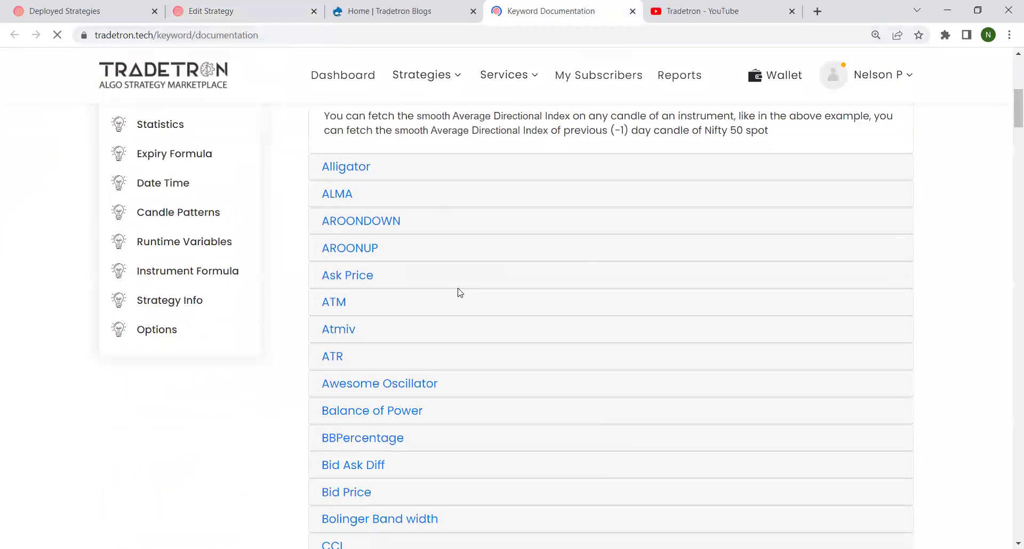
{"action": "left_click", "coordinate": [384, 241]}
{"action": "scroll", "coordinate": [384, 245], "scroll_direction": "down", "scroll_amount": 11}
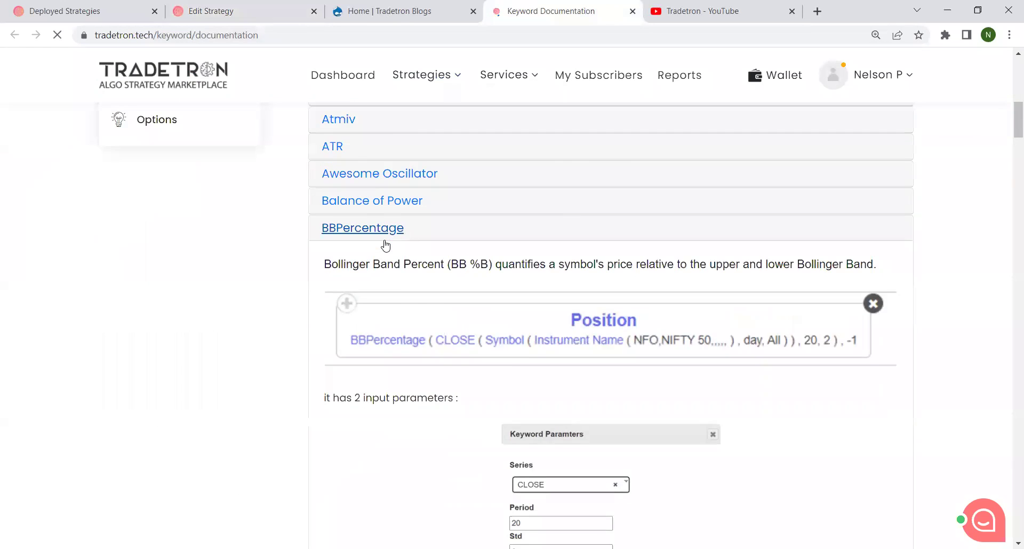
{"action": "left_click", "coordinate": [345, 332]}
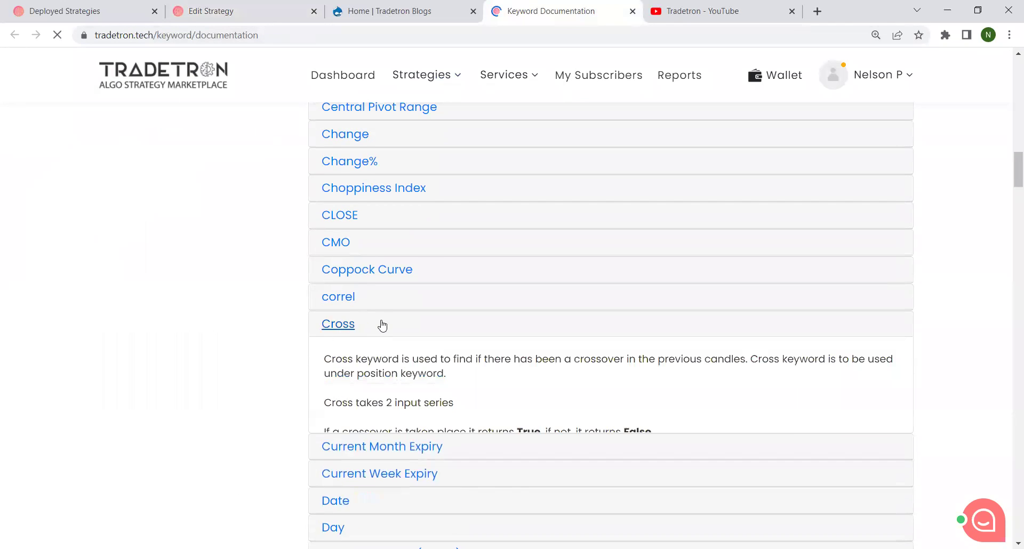
Step: Expand the Delta Neutral and EntryPrice entries in the keyword documentation to view their explanations
{"action": "scroll", "coordinate": [382, 324], "scroll_direction": "down", "scroll_amount": 2}
{"action": "scroll", "coordinate": [428, 305], "scroll_direction": "down", "scroll_amount": 5}
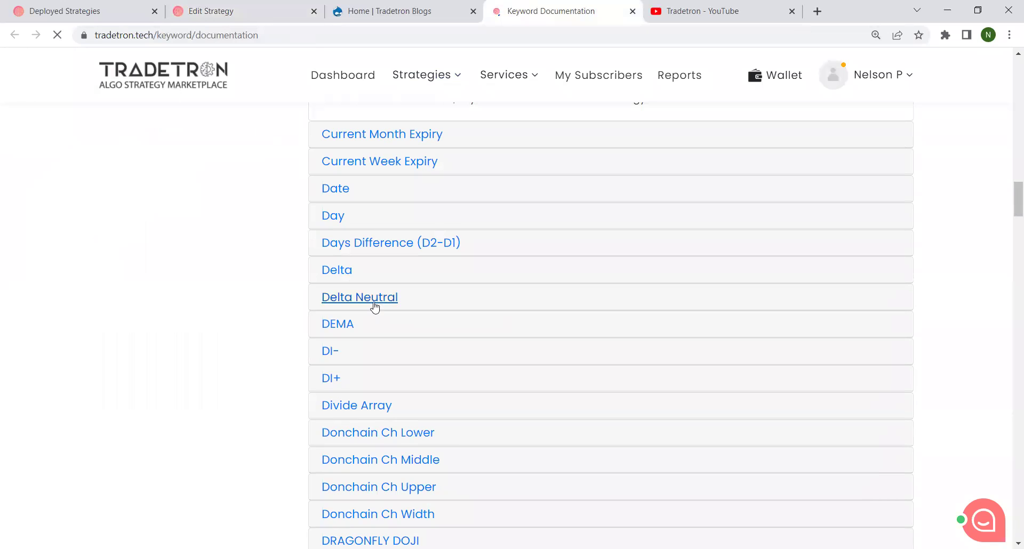
{"action": "left_click", "coordinate": [372, 303]}
{"action": "scroll", "coordinate": [411, 407], "scroll_direction": "down", "scroll_amount": 6}
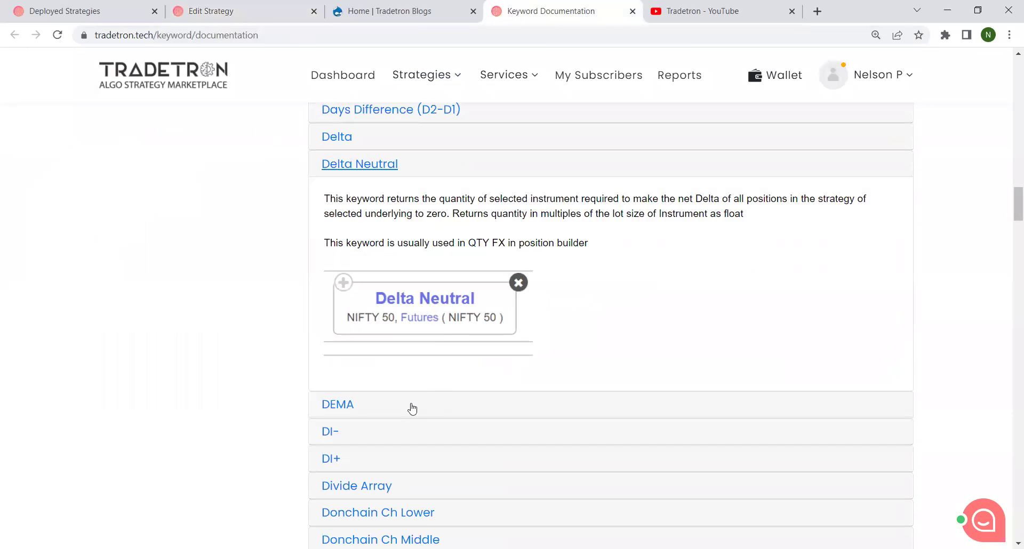
{"action": "scroll", "coordinate": [409, 390], "scroll_direction": "down", "scroll_amount": 3}
{"action": "left_click", "coordinate": [353, 359]}
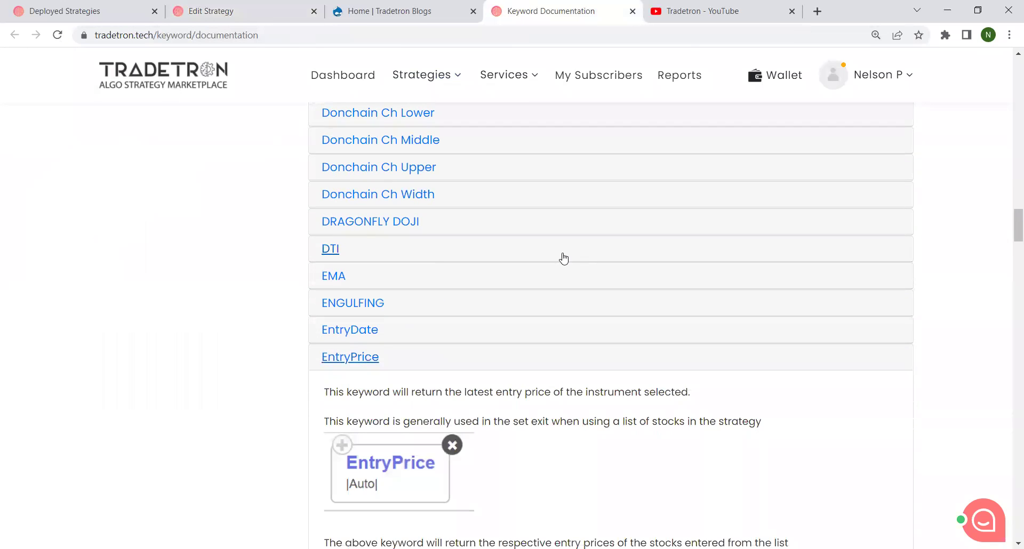
Step: Open the "All about Backtests in Tradetron" article on the Tradetron blog and read through it
{"action": "left_click", "coordinate": [446, 7]}
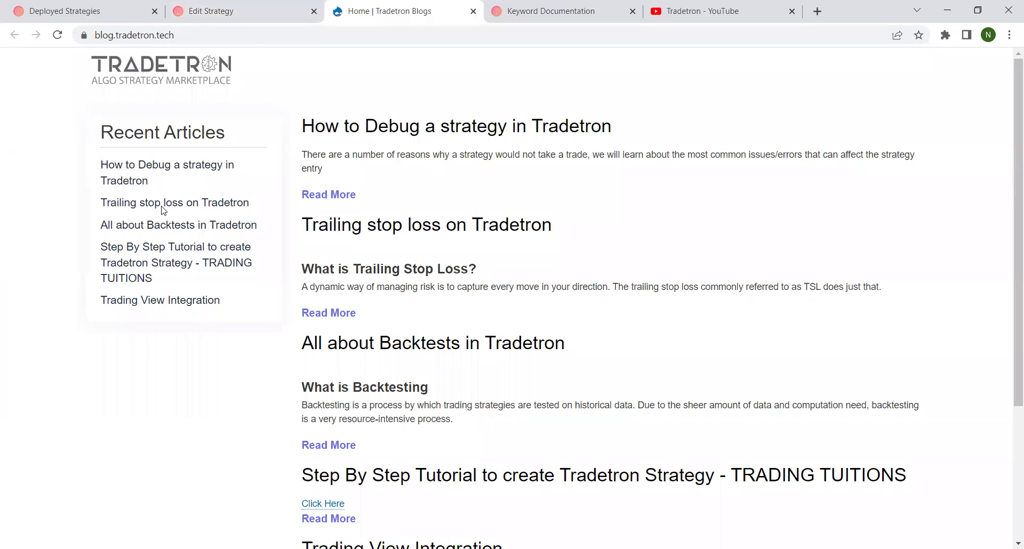
{"action": "left_click", "coordinate": [185, 227]}
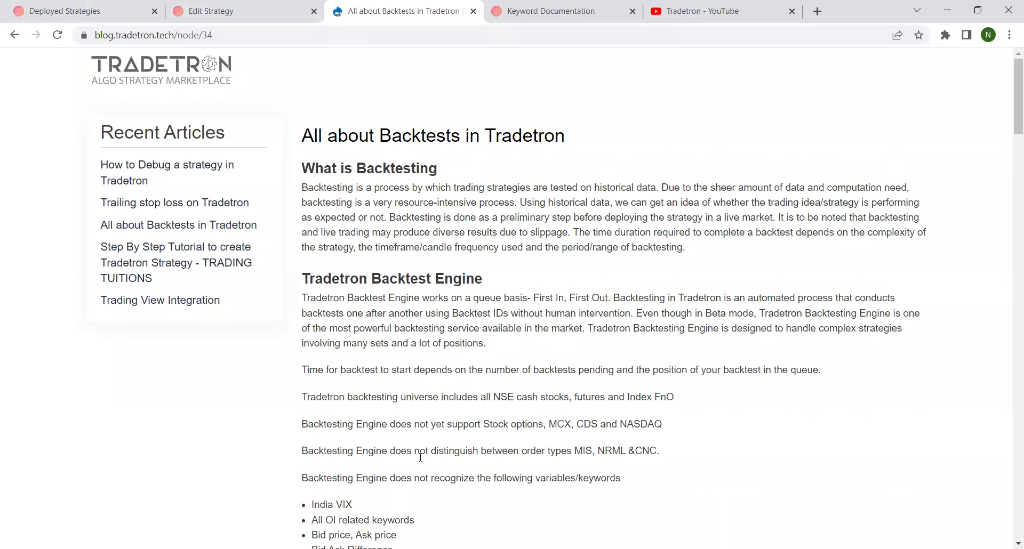
{"action": "scroll", "coordinate": [531, 303], "scroll_direction": "down", "scroll_amount": 3}
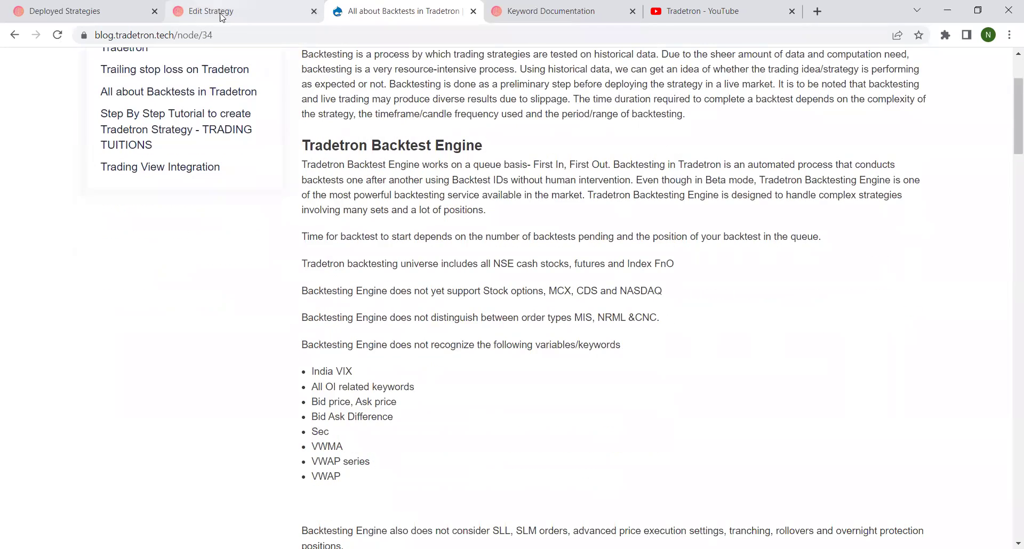
Step: Revisit the open Keyword Documentation, backtests article and Tradetron YouTube channel pages
{"action": "left_click", "coordinate": [549, 6]}
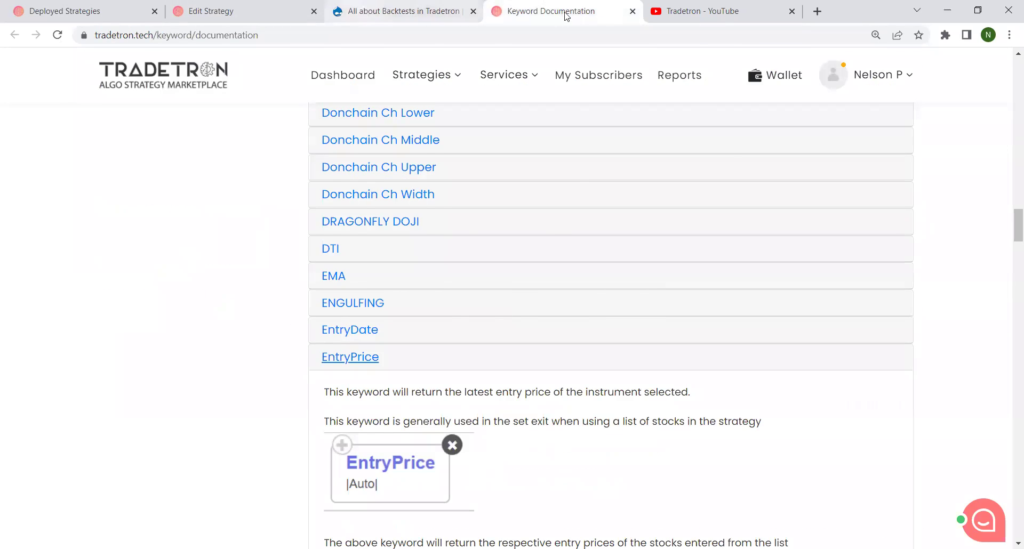
{"action": "left_click", "coordinate": [357, 9]}
{"action": "scroll", "coordinate": [183, 146], "scroll_direction": "up", "scroll_amount": 2}
{"action": "left_click", "coordinate": [577, 8]}
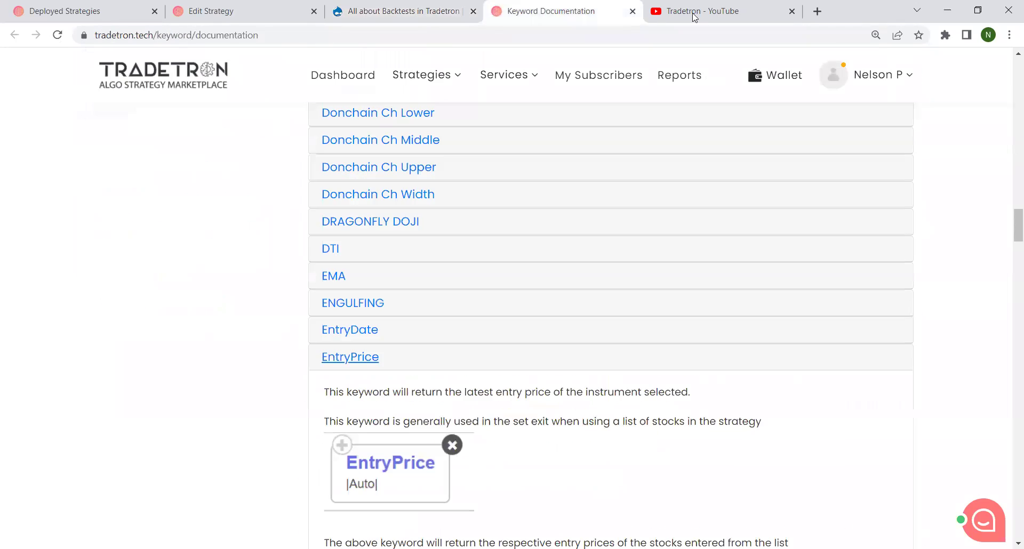
{"action": "left_click", "coordinate": [692, 11]}
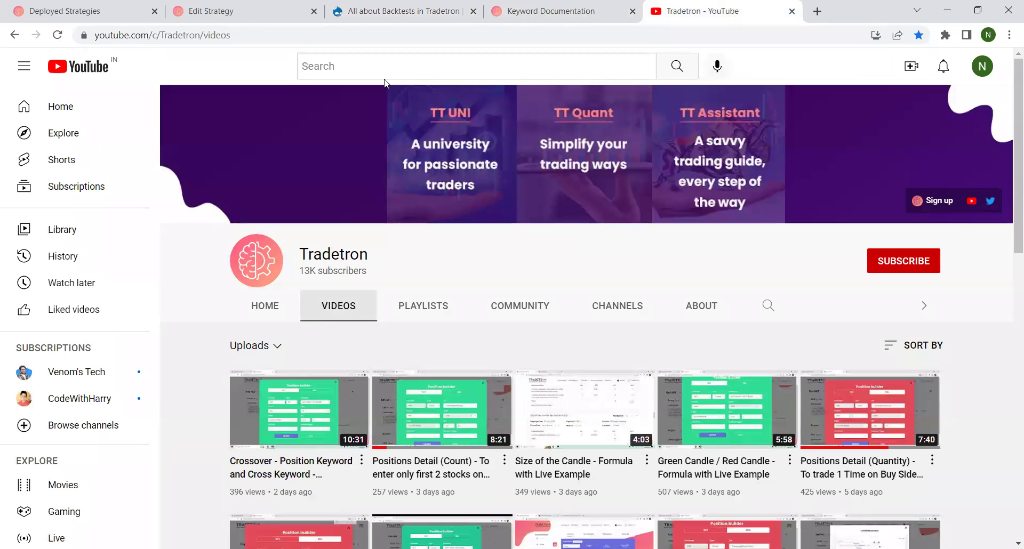
Step: Return to the strategy edit page, view the support chat's start form, and close the chat
{"action": "left_click", "coordinate": [246, 11]}
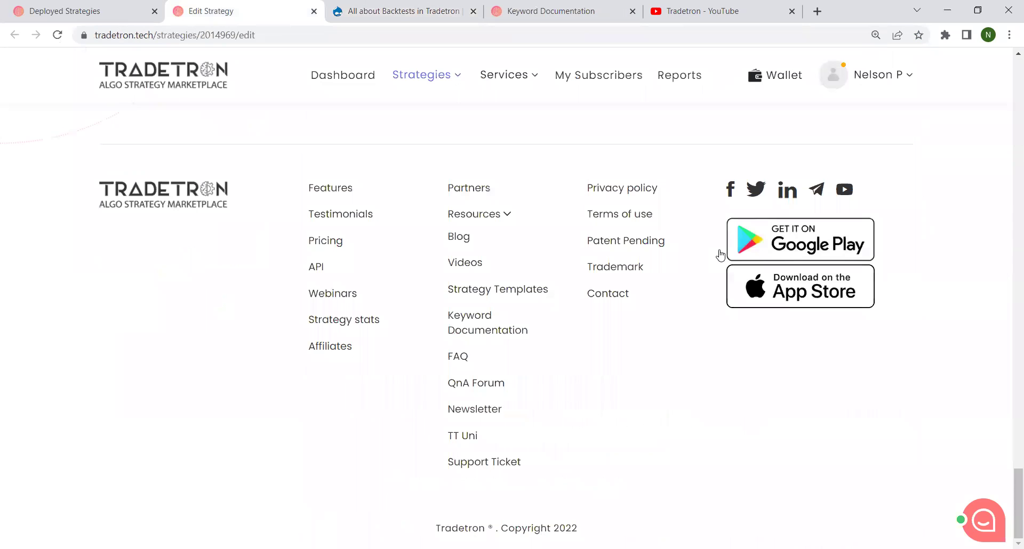
{"action": "left_click", "coordinate": [984, 525]}
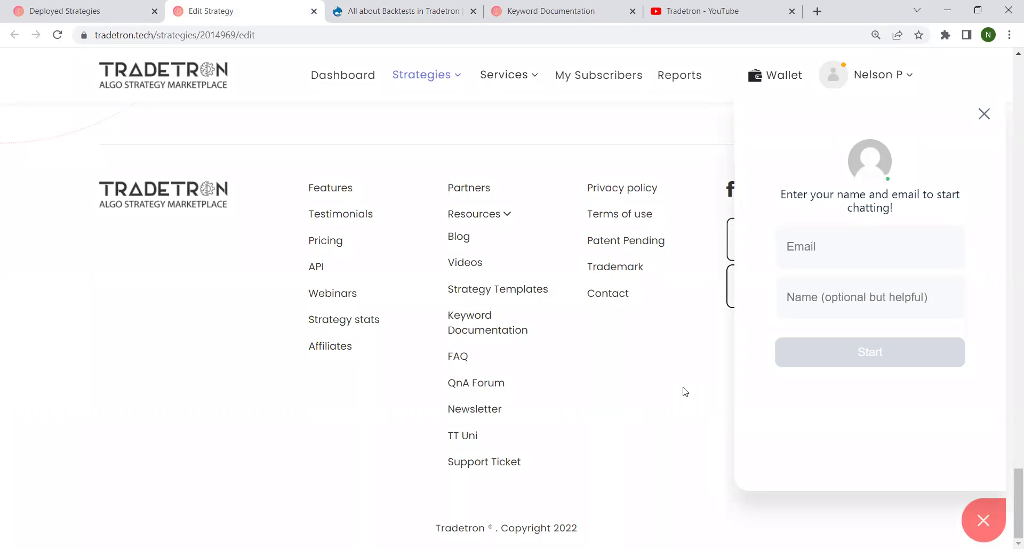
{"action": "left_click", "coordinate": [983, 113]}
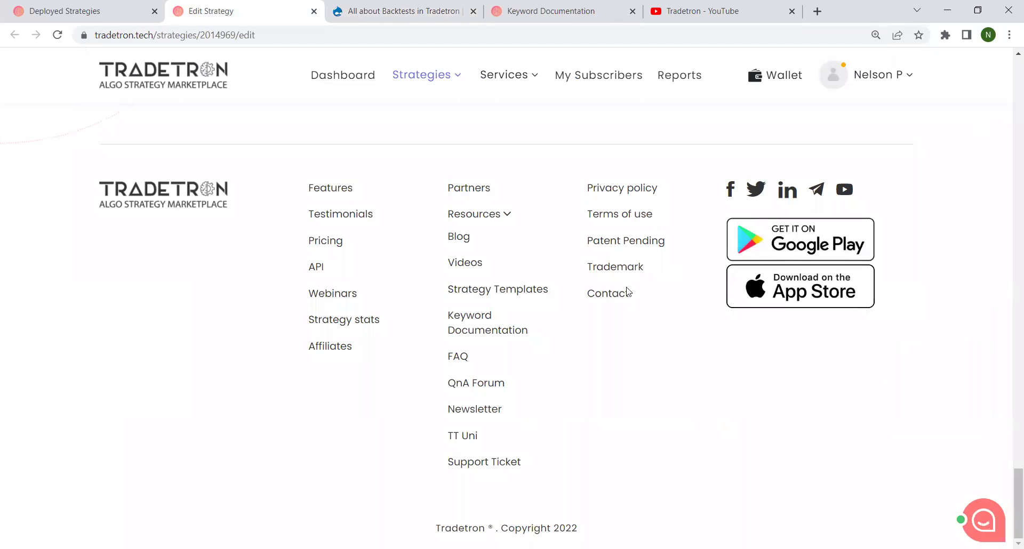
Step: Open the footer's Contact page in a new tab, view the office details, and open the Support Ticket site
{"action": "right_click", "coordinate": [610, 301]}
{"action": "left_click", "coordinate": [641, 309]}
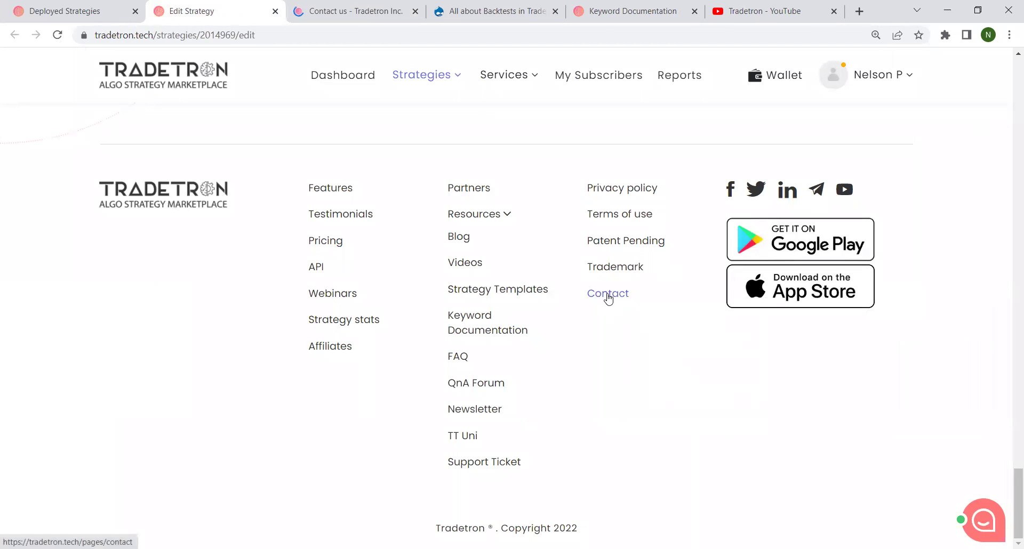
{"action": "left_click", "coordinate": [344, 10]}
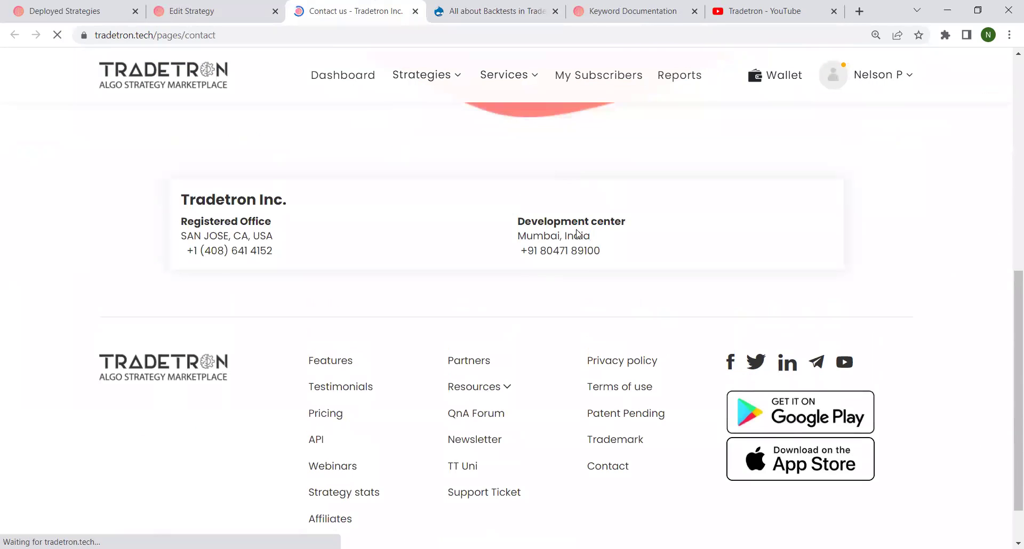
{"action": "scroll", "coordinate": [506, 421], "scroll_direction": "down", "scroll_amount": 1}
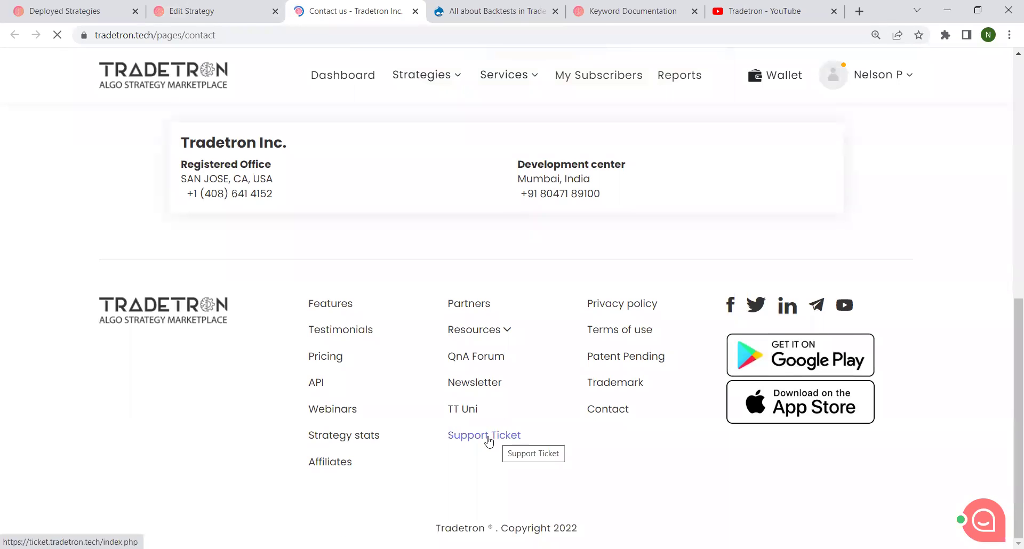
{"action": "left_click", "coordinate": [497, 439]}
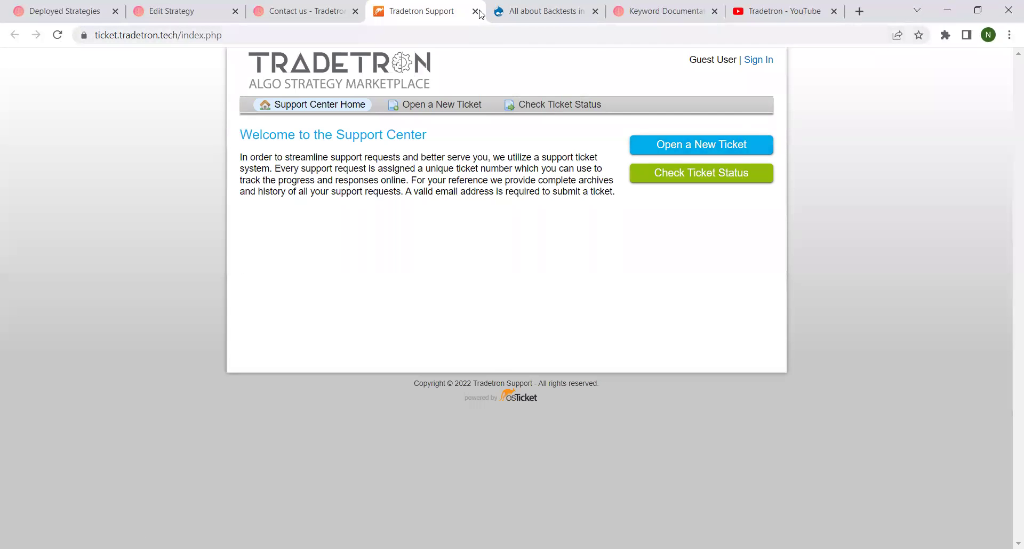
Step: Close the Tradetron Support page and search the Tradetron YouTube channel for "VWAp"
{"action": "key", "text": "ctrl+w"}
{"action": "left_click", "coordinate": [186, 10]}
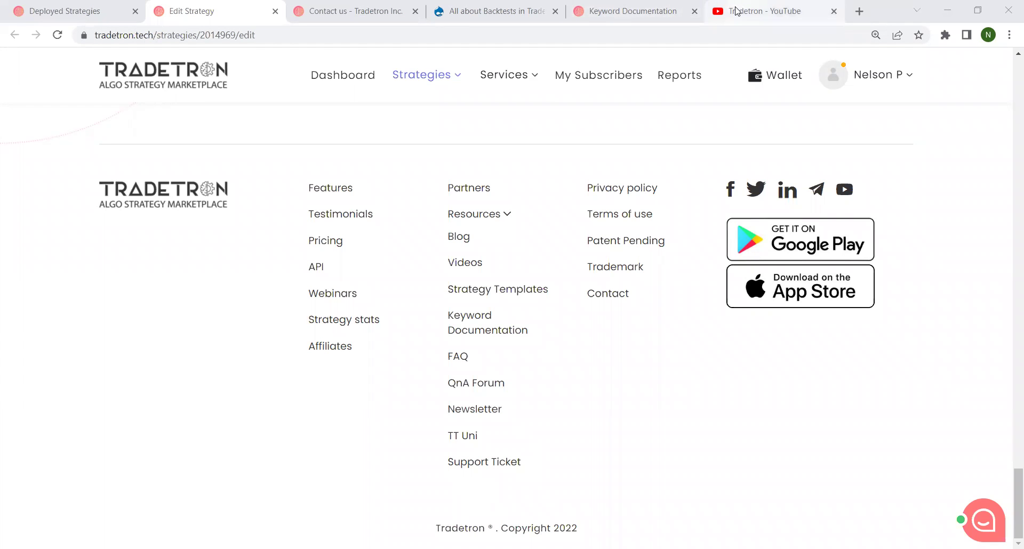
{"action": "left_click", "coordinate": [780, 14]}
{"action": "left_click", "coordinate": [768, 313]}
{"action": "type", "text": "VWAp"}
{"action": "key", "text": "Return"}
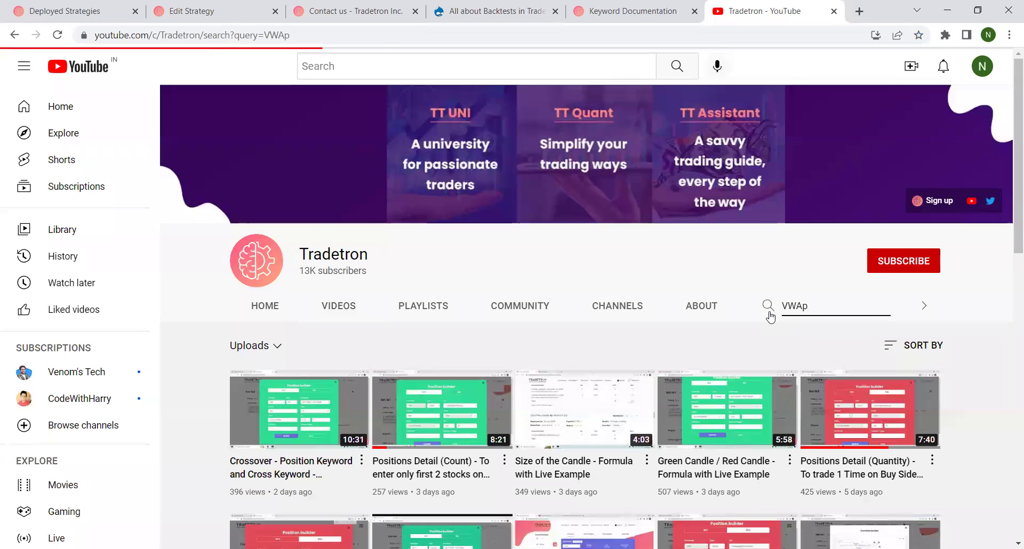
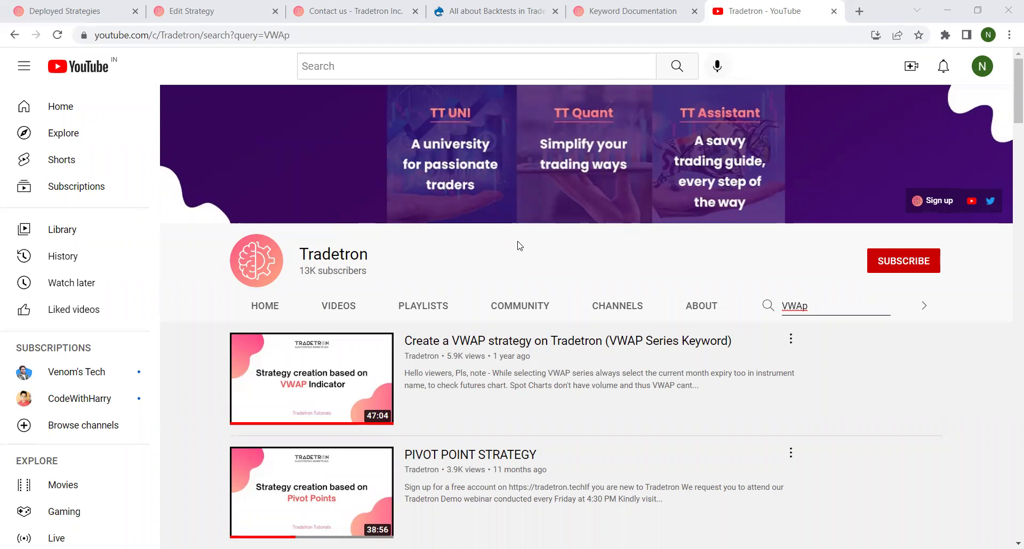
Step: Return to the Deployed Strategies page and check the counter and deployment date of NB_Fut_SMA_9-14_Cross_1 Min
{"action": "left_click", "coordinate": [58, 11]}
{"action": "scroll", "coordinate": [789, 218], "scroll_direction": "up", "scroll_amount": 20}
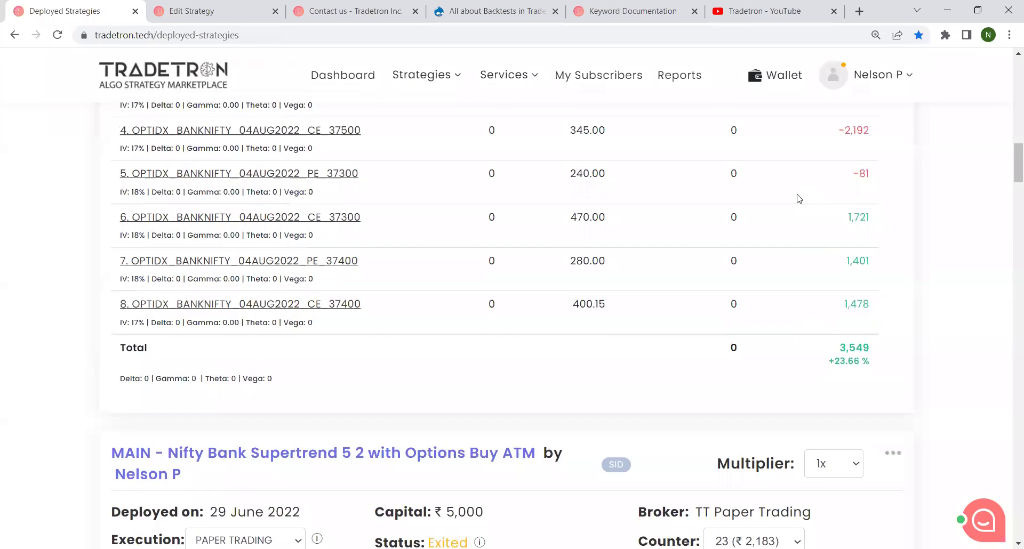
{"action": "scroll", "coordinate": [790, 274], "scroll_direction": "down", "scroll_amount": 4}
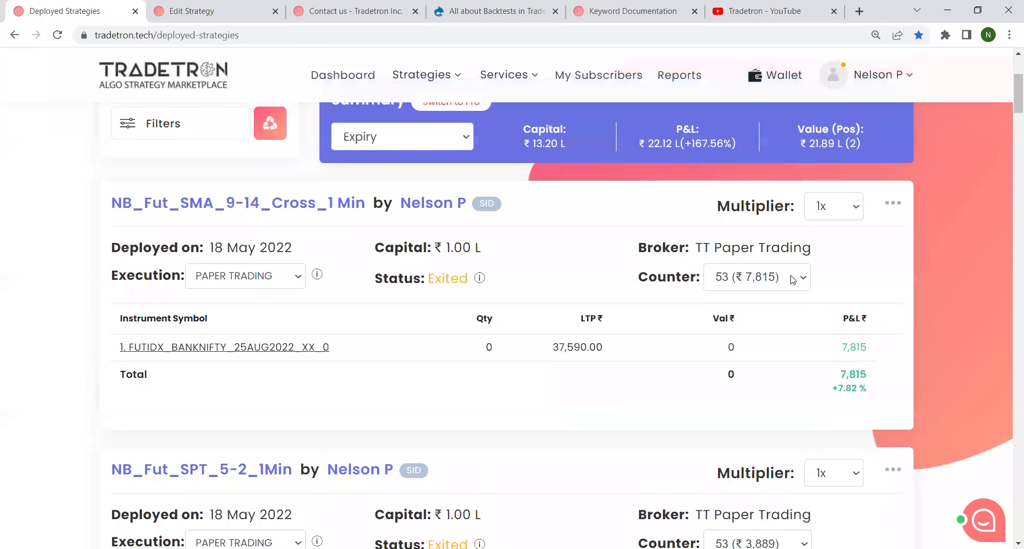
{"action": "left_click", "coordinate": [791, 276]}
{"action": "left_click", "coordinate": [216, 248]}
{"action": "left_click_drag", "start_coordinate": [216, 247], "coordinate": [301, 250]}
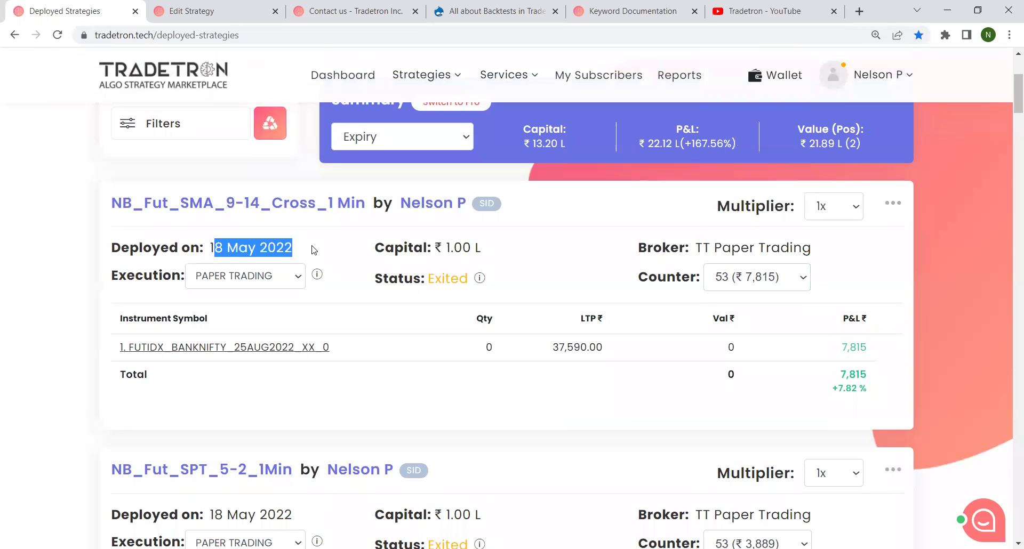
{"action": "left_click", "coordinate": [287, 247]}
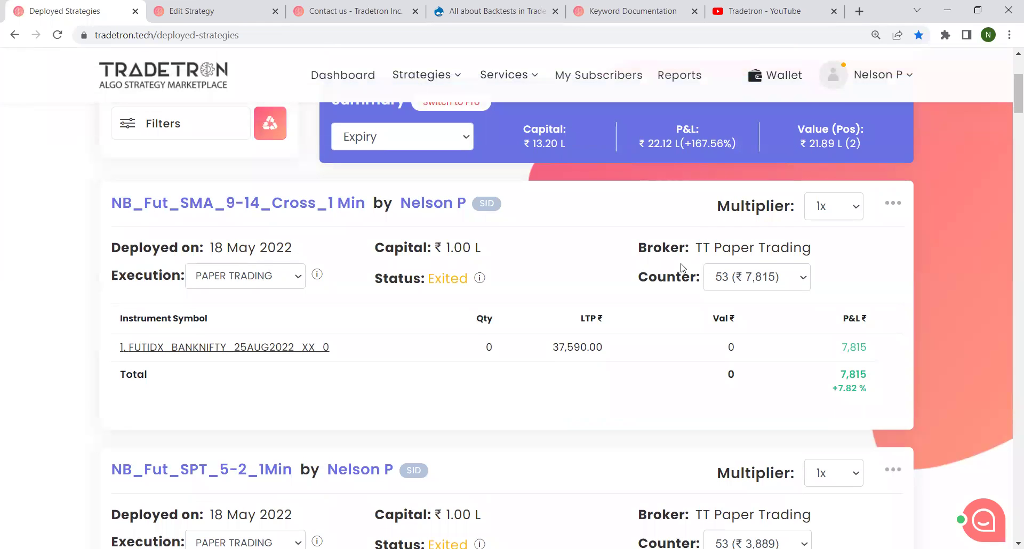
Step: Review the remaining deployed paper-trading strategies, from the ATM option-buying ones down to Copy of Bitcoin
{"action": "scroll", "coordinate": [681, 267], "scroll_direction": "down", "scroll_amount": 9}
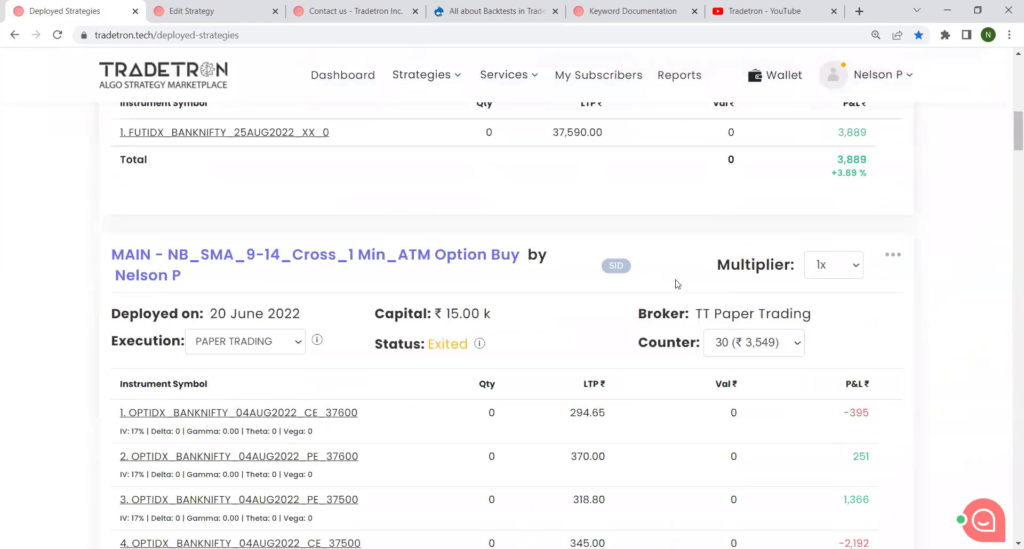
{"action": "scroll", "coordinate": [677, 284], "scroll_direction": "down", "scroll_amount": 2}
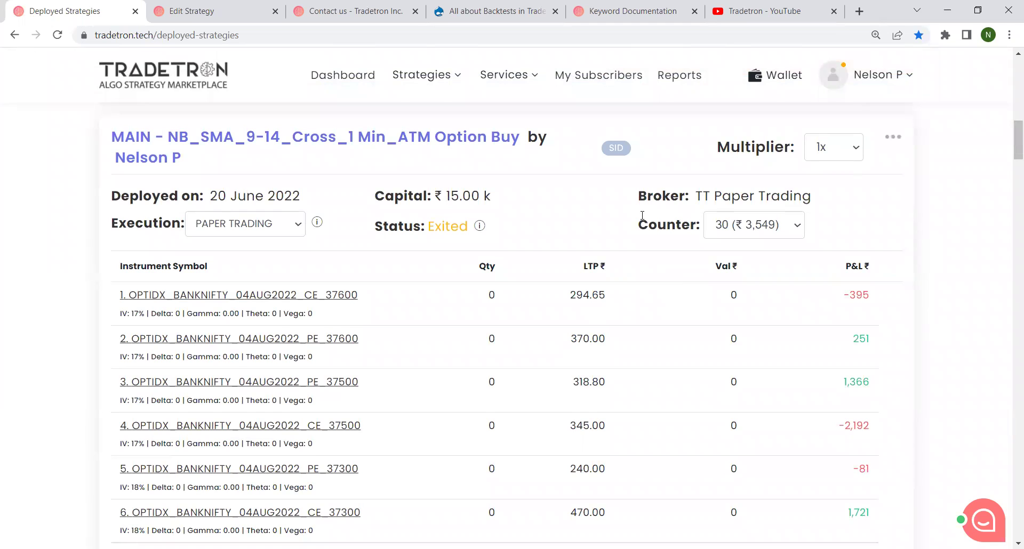
{"action": "scroll", "coordinate": [677, 284], "scroll_direction": "down", "scroll_amount": 11}
{"action": "scroll", "coordinate": [642, 215], "scroll_direction": "down", "scroll_amount": 7}
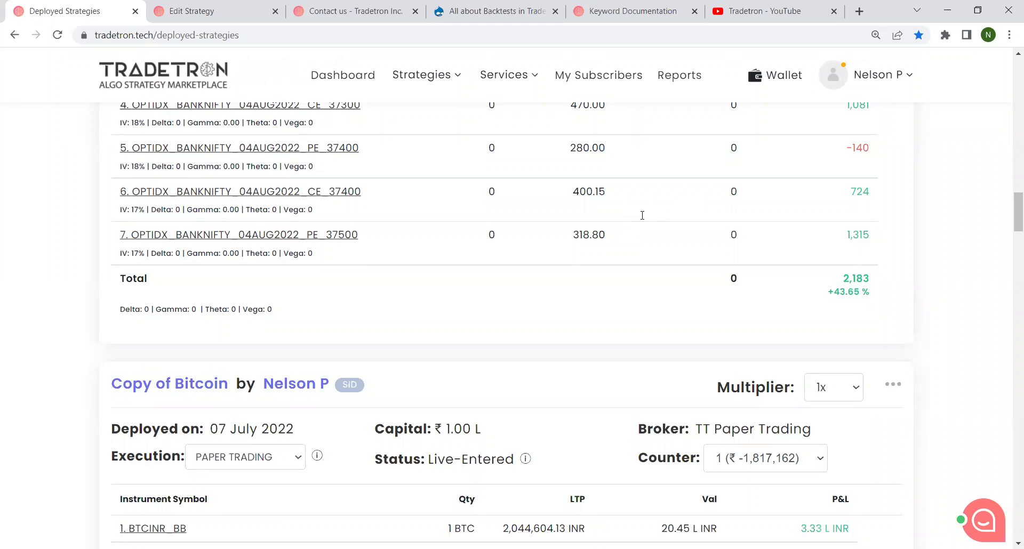
Step: Find "SMA" in the Keyword Documentation and expand its entry
{"action": "left_click", "coordinate": [592, 12]}
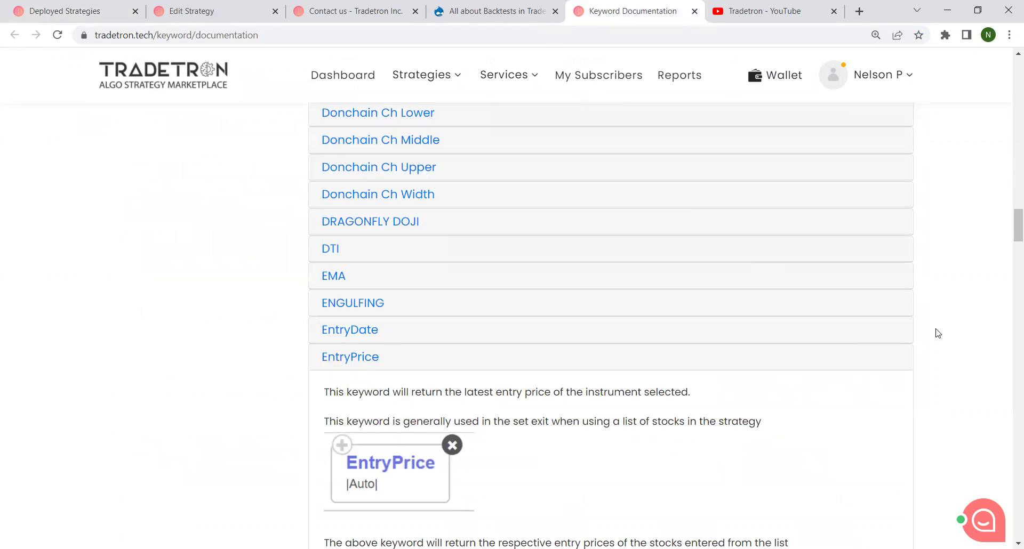
{"action": "key", "text": "ctrl+f"}
{"action": "type", "text": "SMA"}
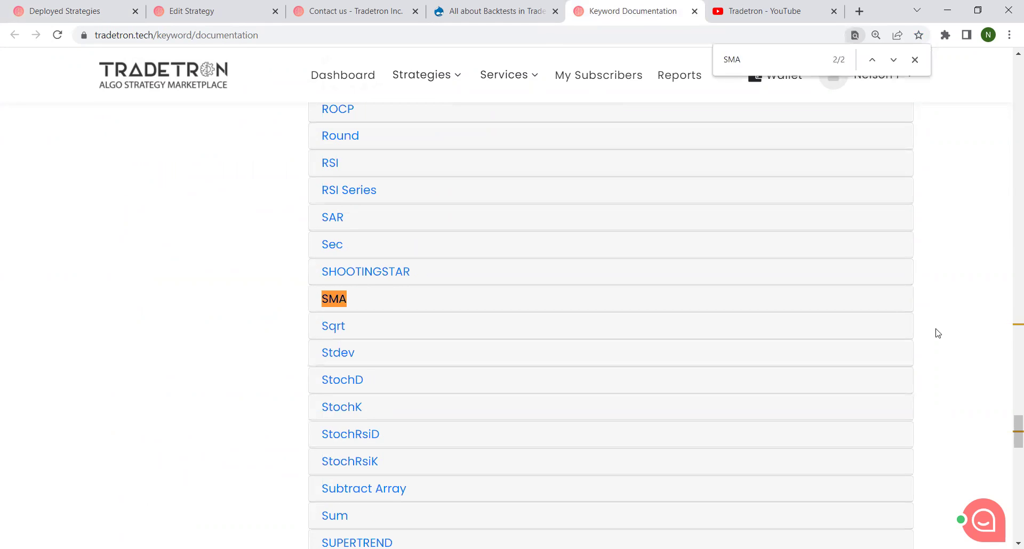
{"action": "left_click", "coordinate": [337, 300]}
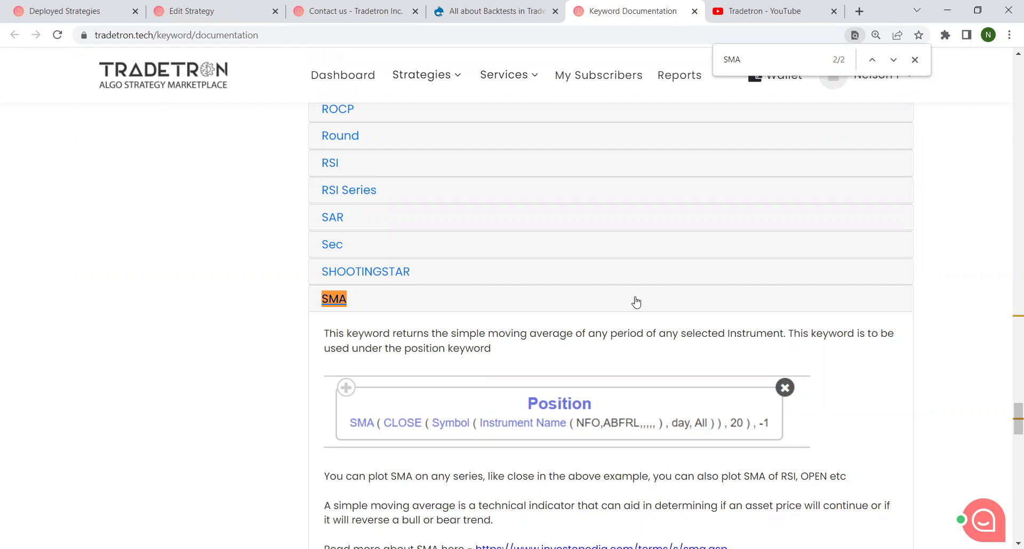
Step: On the strategy edit page, try 1 minute for "Check conditions every" and restore it to "Check continuously"
{"action": "left_click", "coordinate": [184, 17]}
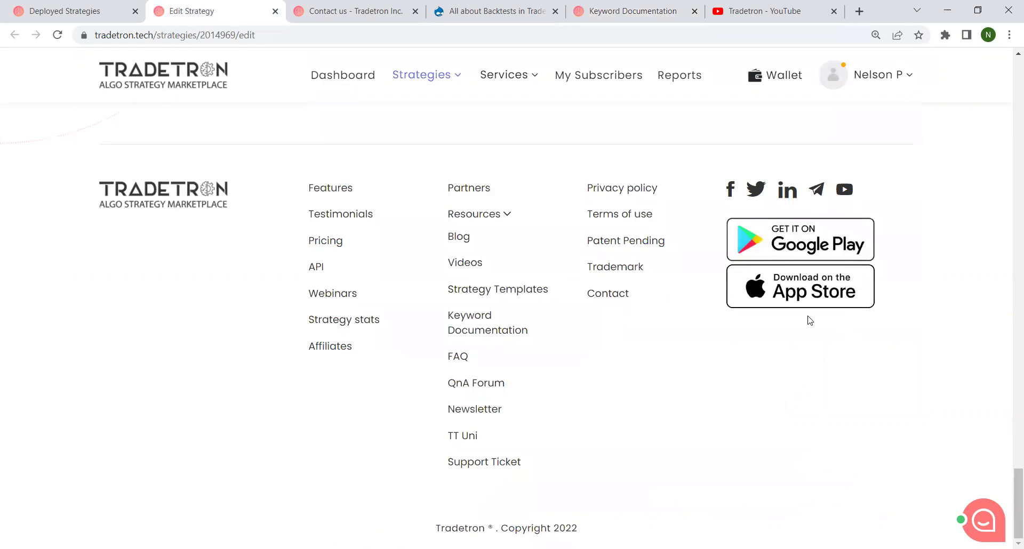
{"action": "scroll", "coordinate": [810, 320], "scroll_direction": "up", "scroll_amount": 15}
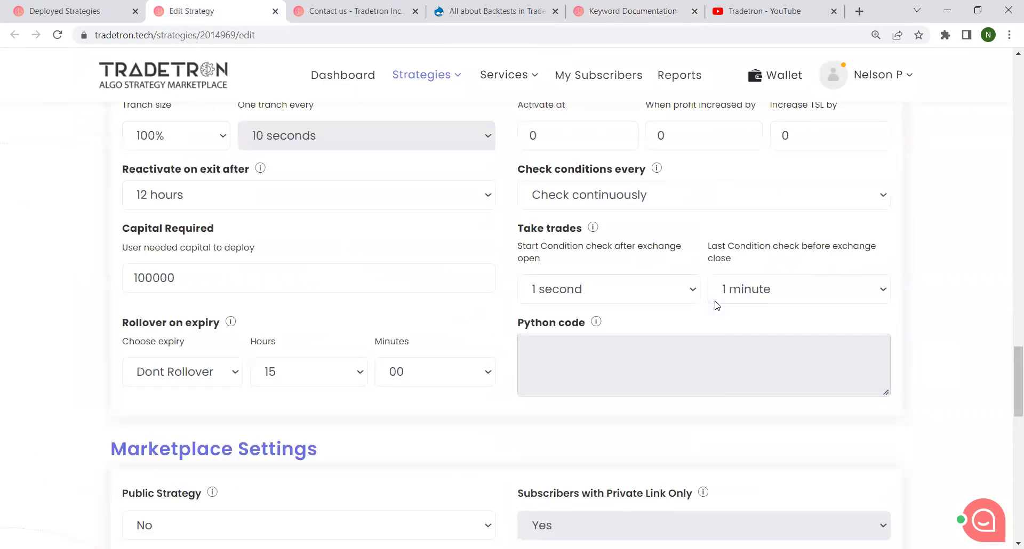
{"action": "scroll", "coordinate": [717, 305], "scroll_direction": "up", "scroll_amount": 1}
{"action": "left_click", "coordinate": [611, 252]}
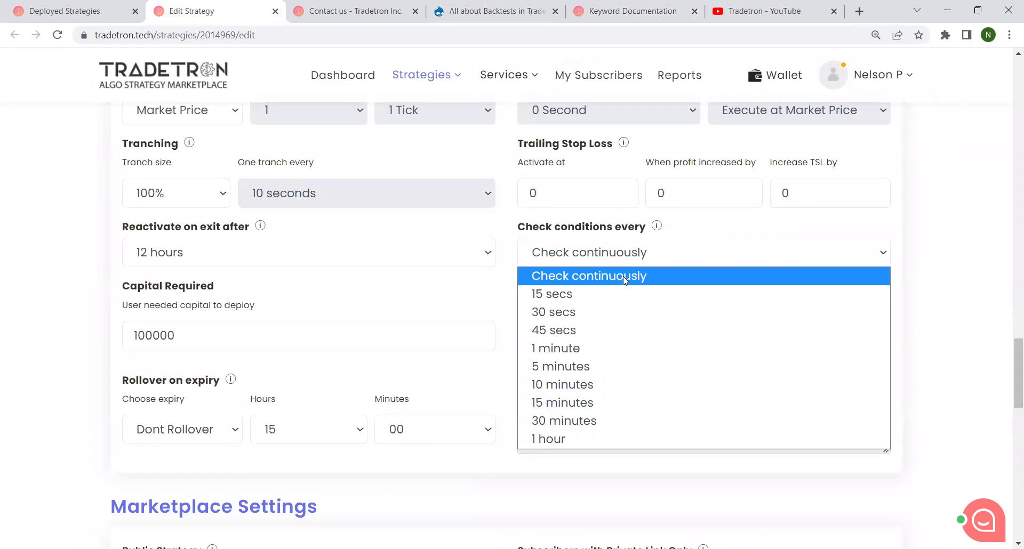
{"action": "left_click", "coordinate": [625, 259]}
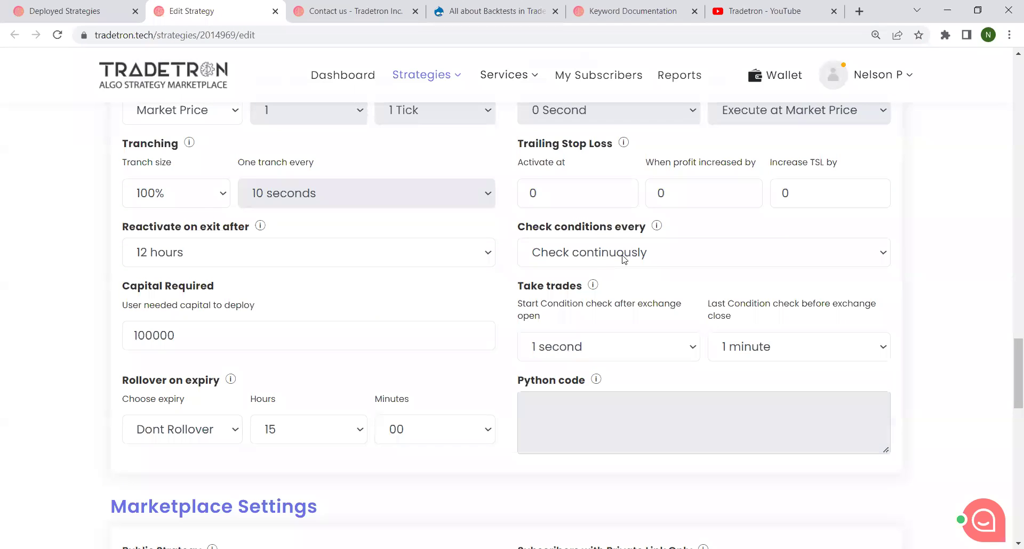
{"action": "left_click", "coordinate": [604, 257]}
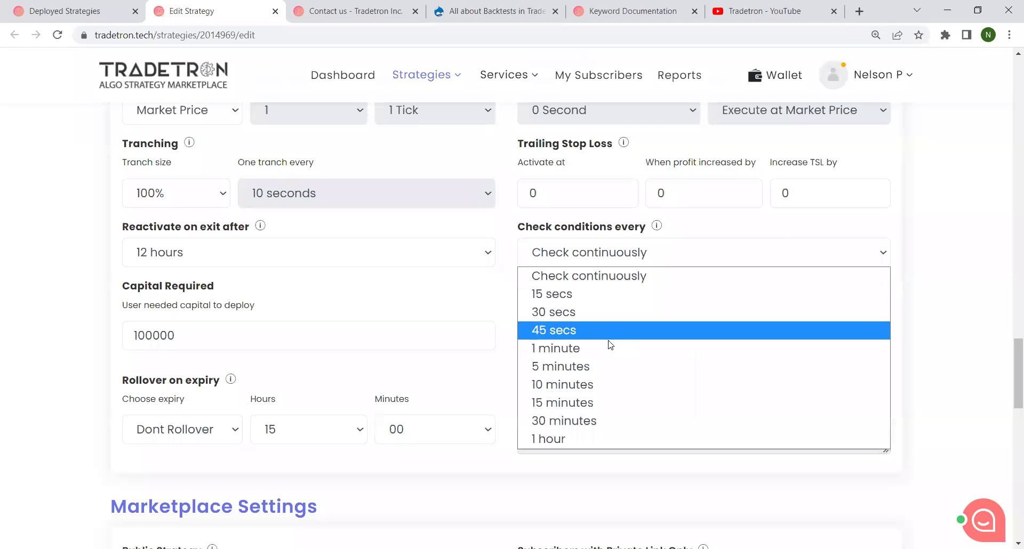
{"action": "left_click", "coordinate": [608, 346]}
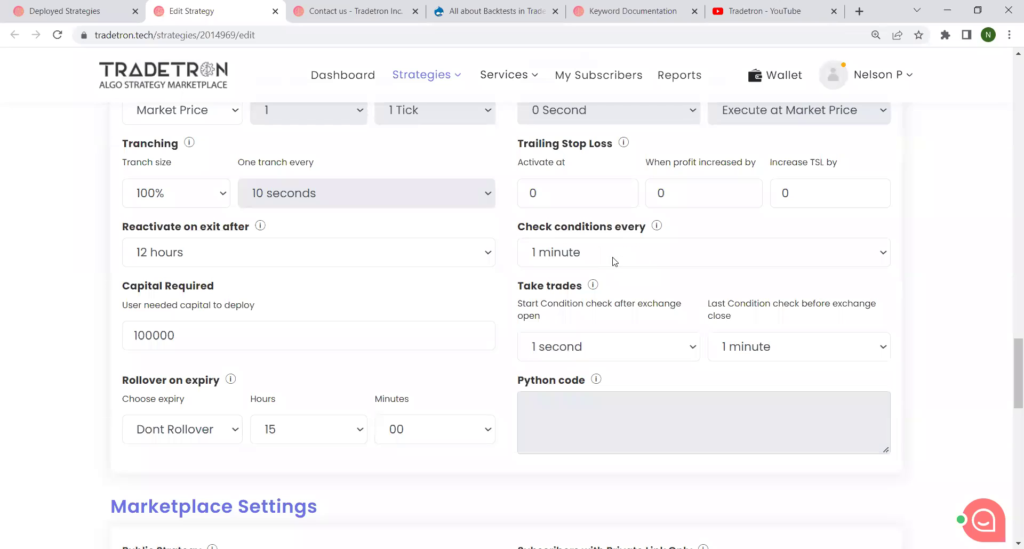
{"action": "left_click", "coordinate": [582, 265]}
{"action": "left_click", "coordinate": [590, 277]}
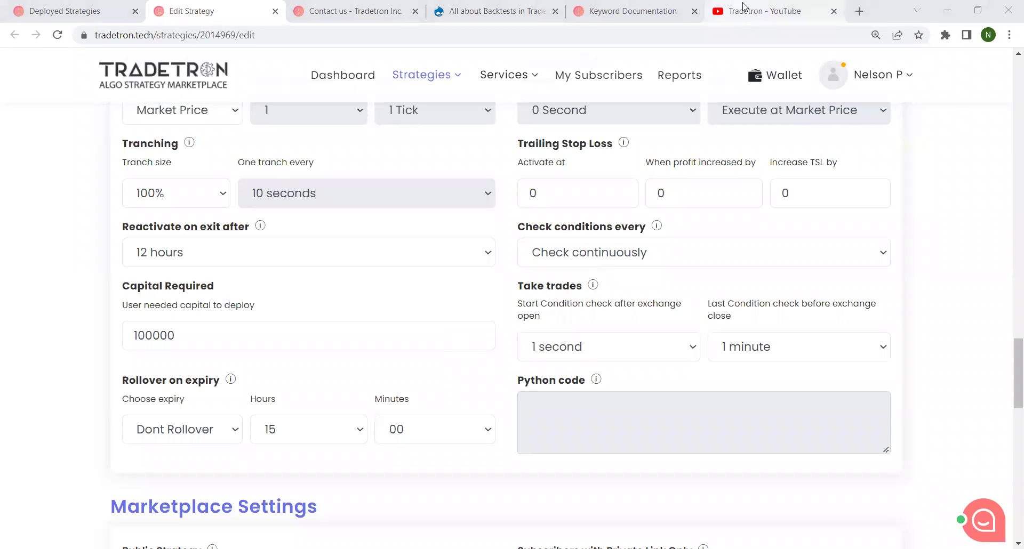
Step: Search the Tradetron YouTube channel for "spot" and look through the matching videos
{"action": "key", "text": "ctrl+9"}
{"action": "double_click", "coordinate": [798, 305]}
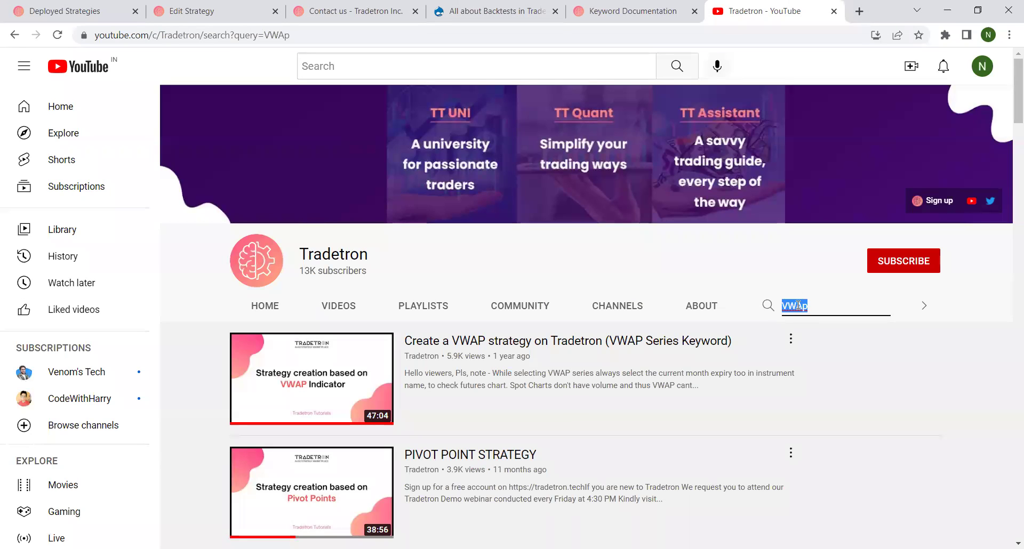
{"action": "type", "text": "spot"}
{"action": "key", "text": "Return"}
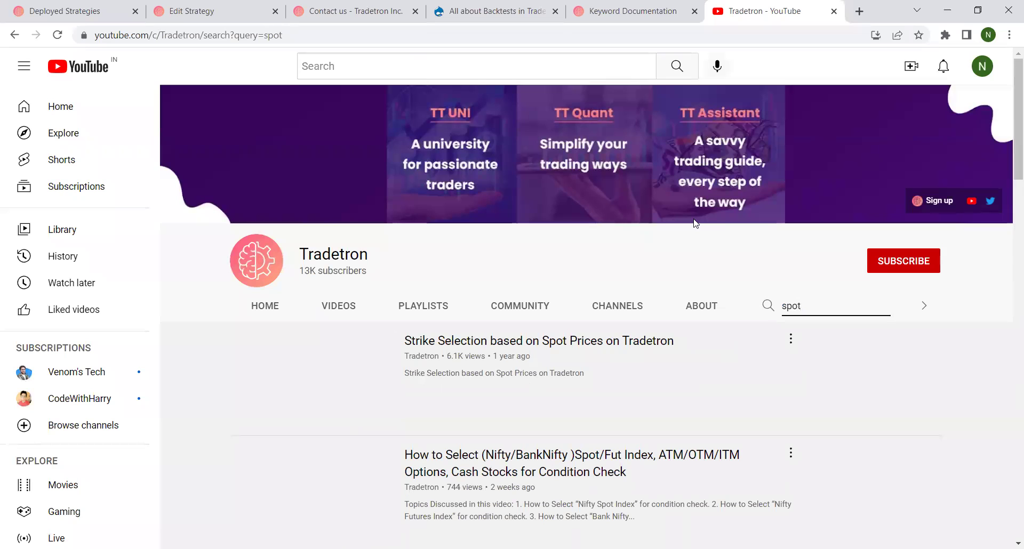
{"action": "scroll", "coordinate": [513, 476], "scroll_direction": "down", "scroll_amount": 2}
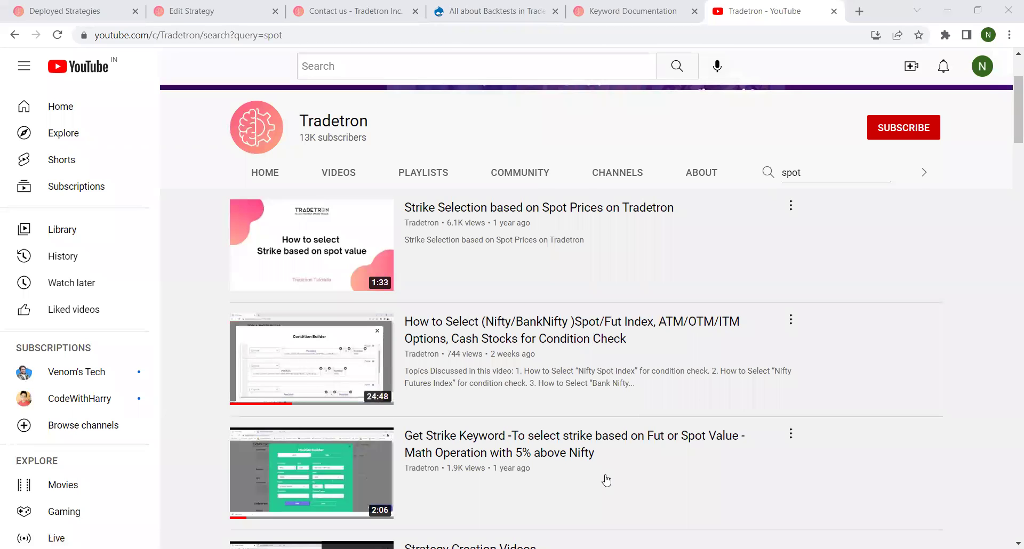
Step: Open the Set 1 entry conditions of the strategy in the Condition Builder, close it, and return to the channel's spot videos
{"action": "left_click", "coordinate": [212, 10]}
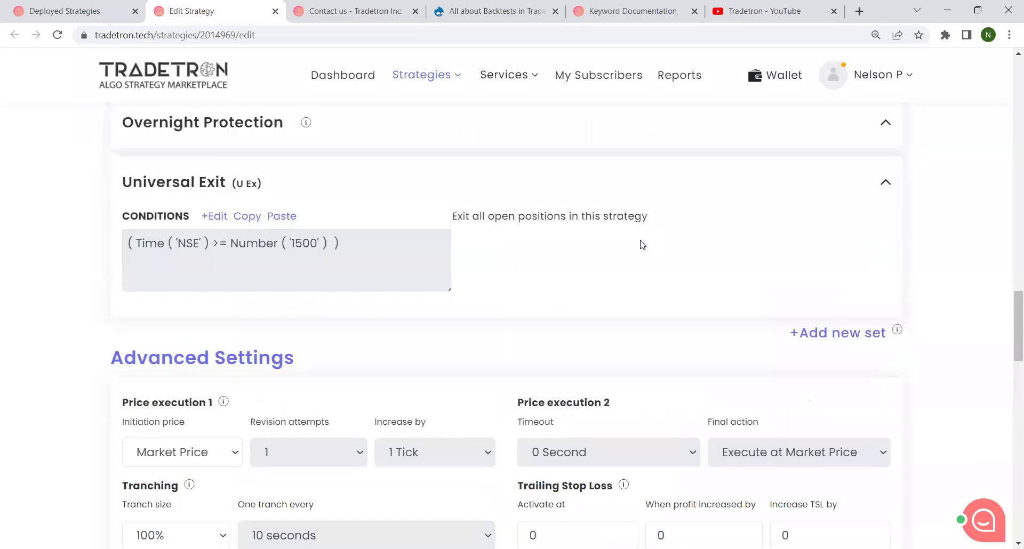
{"action": "scroll", "coordinate": [643, 244], "scroll_direction": "up", "scroll_amount": 18}
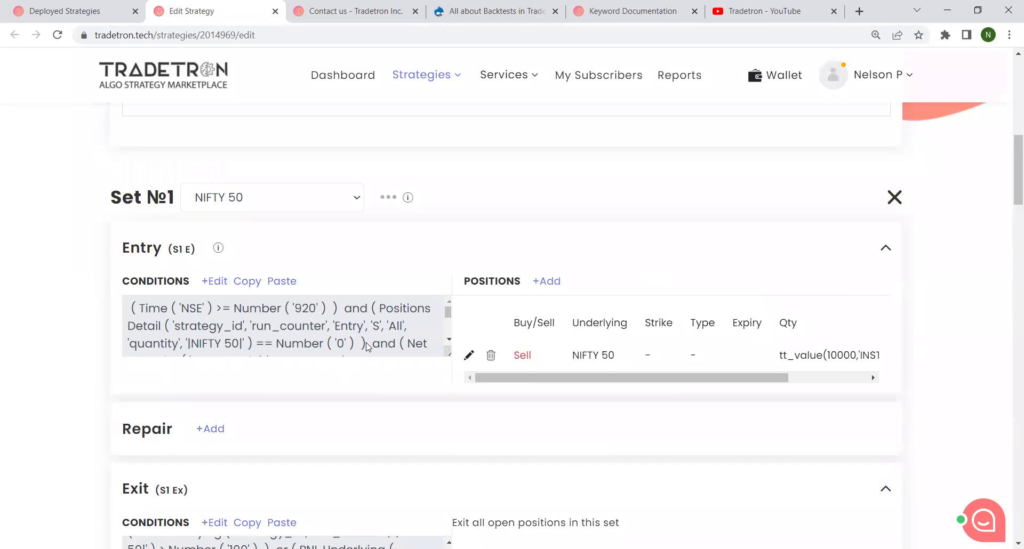
{"action": "left_click", "coordinate": [216, 281]}
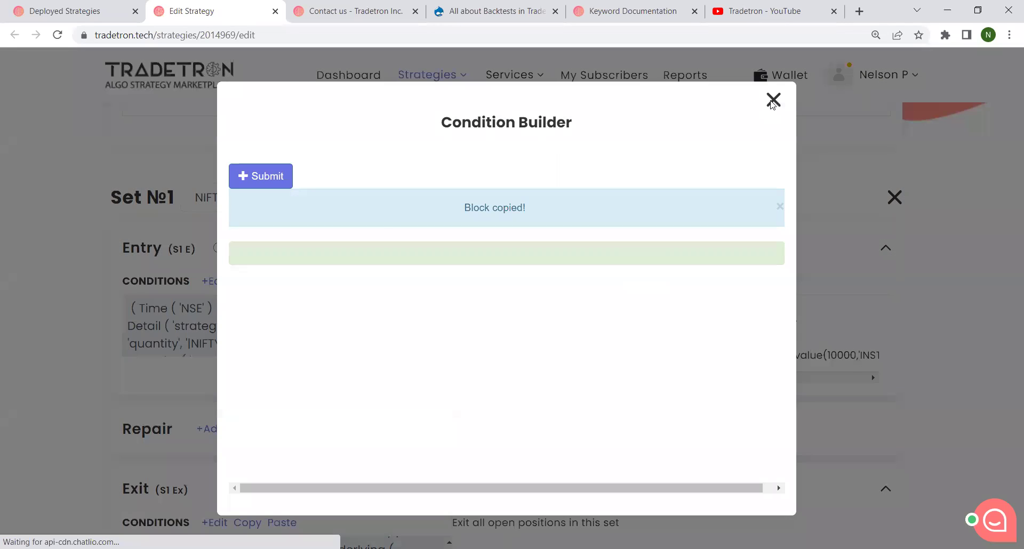
{"action": "left_click", "coordinate": [772, 100]}
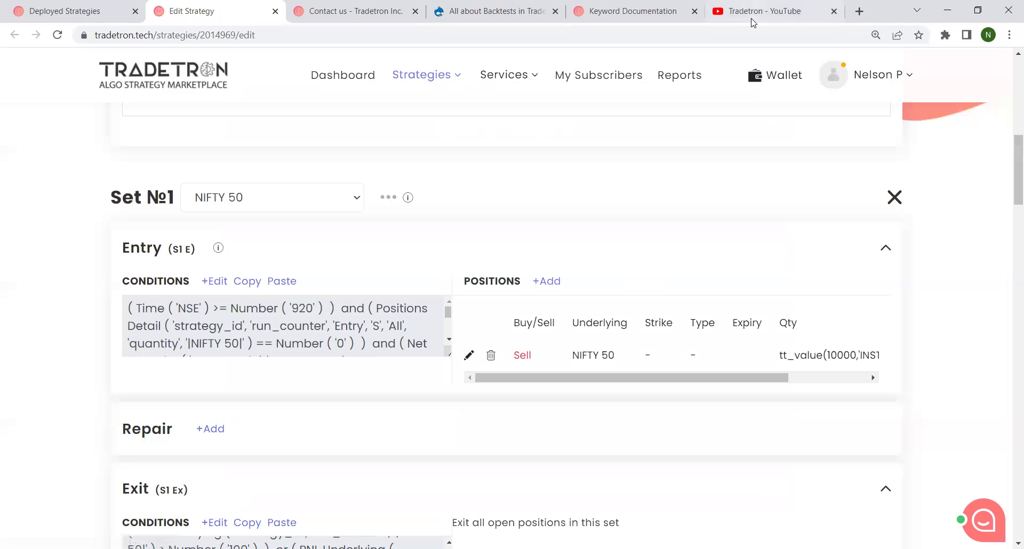
{"action": "left_click", "coordinate": [754, 19]}
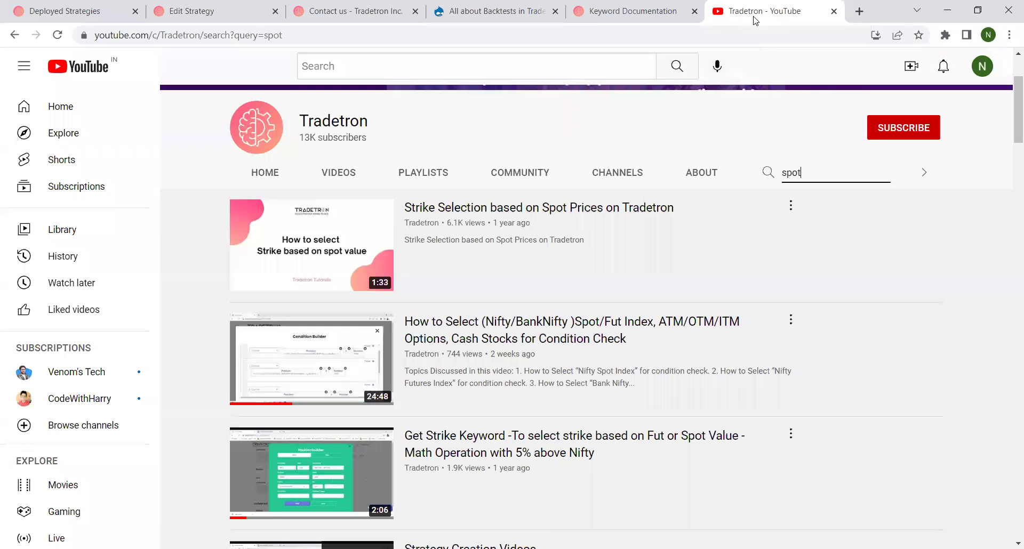